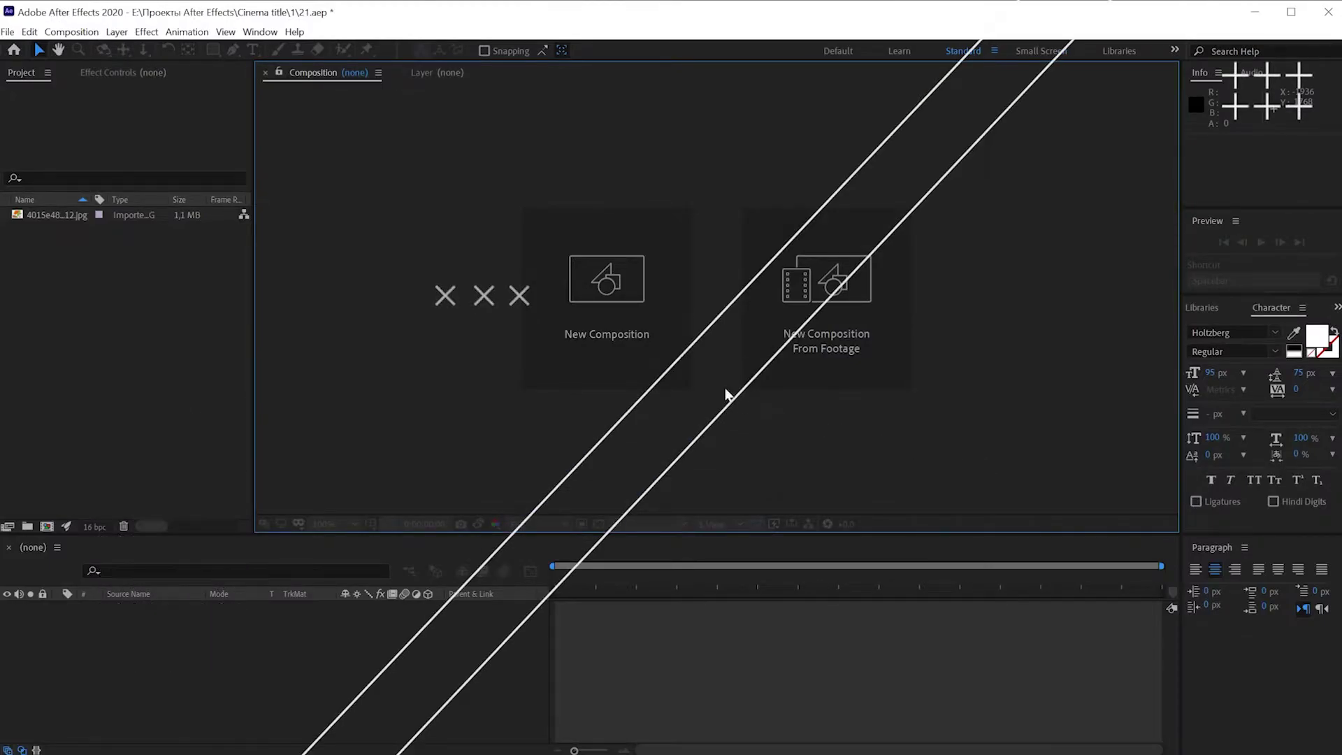
# Create a new 1920×1080, 30 fps composition named Comp 1 with its duration set to 0:00:10:00.
pyautogui.click(70, 32)
pyautogui.click(84, 47)
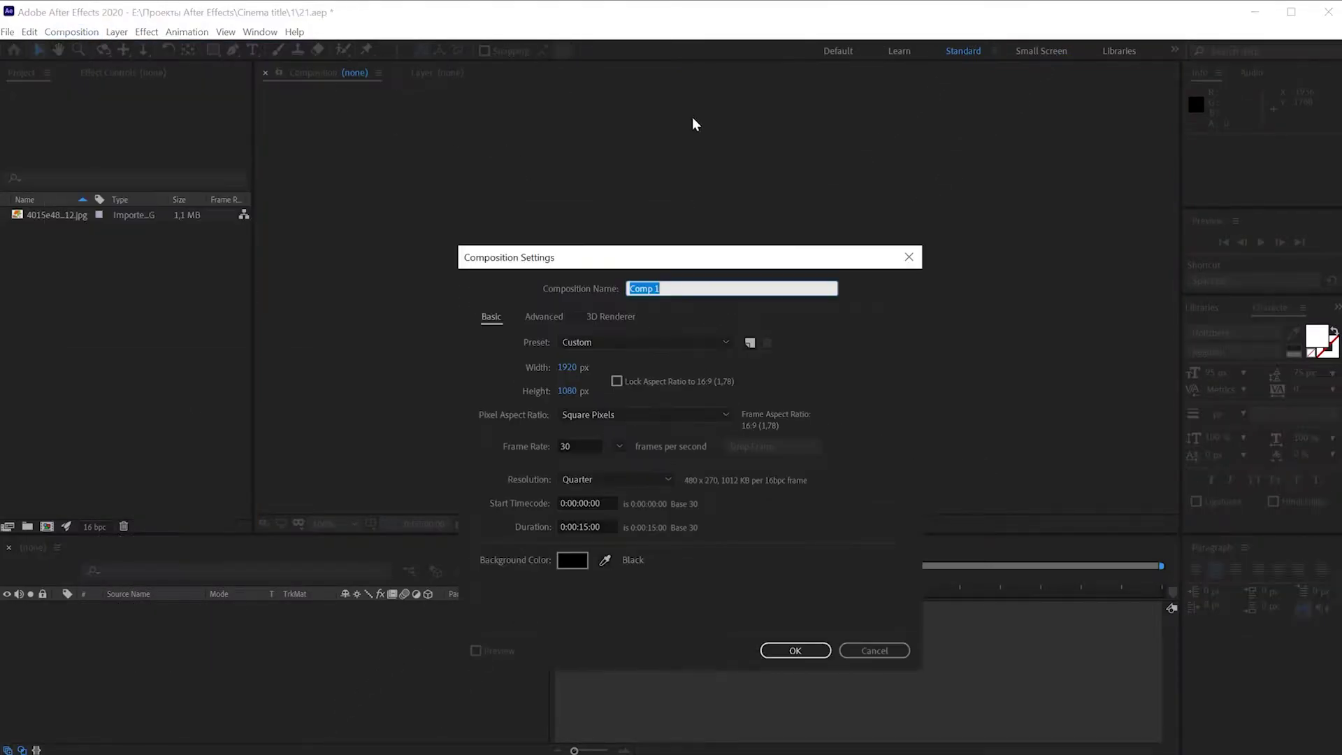
pyautogui.click(589, 526)
pyautogui.press('BackSpace')
pyautogui.write('0')
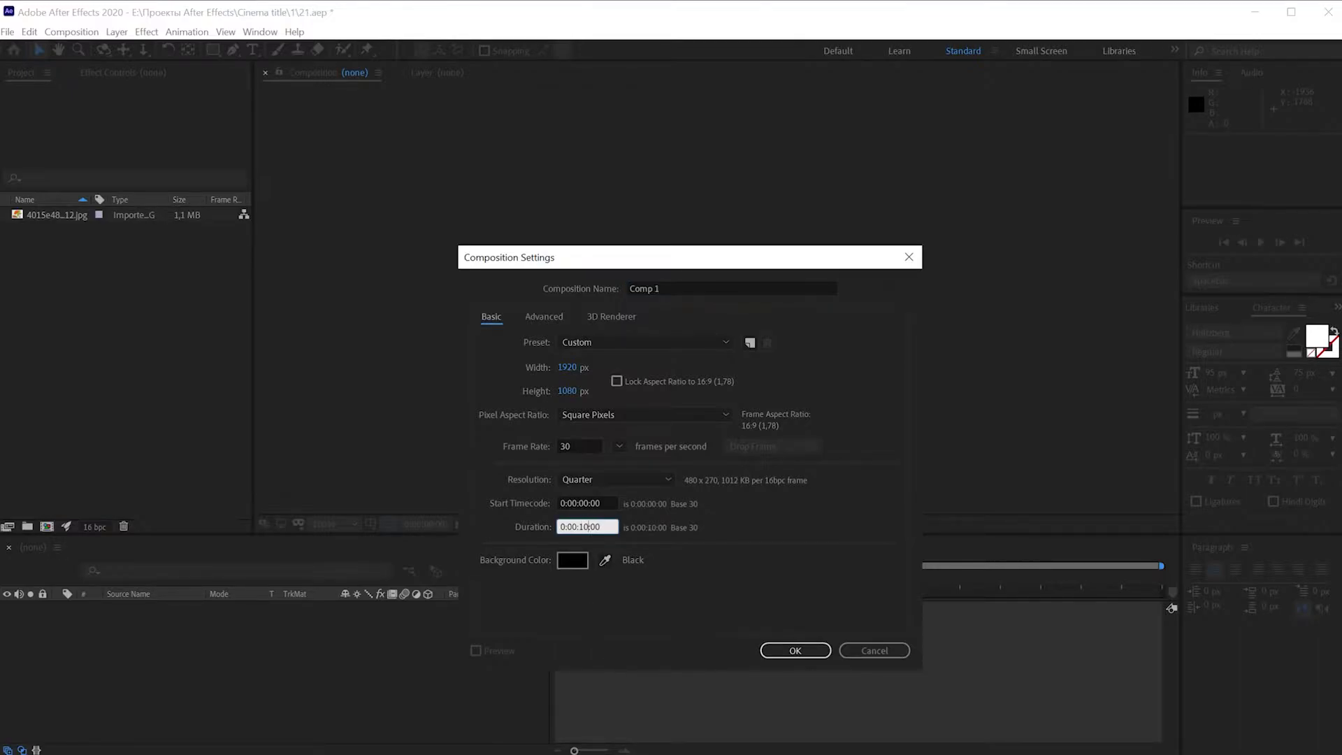
pyautogui.click(773, 650)
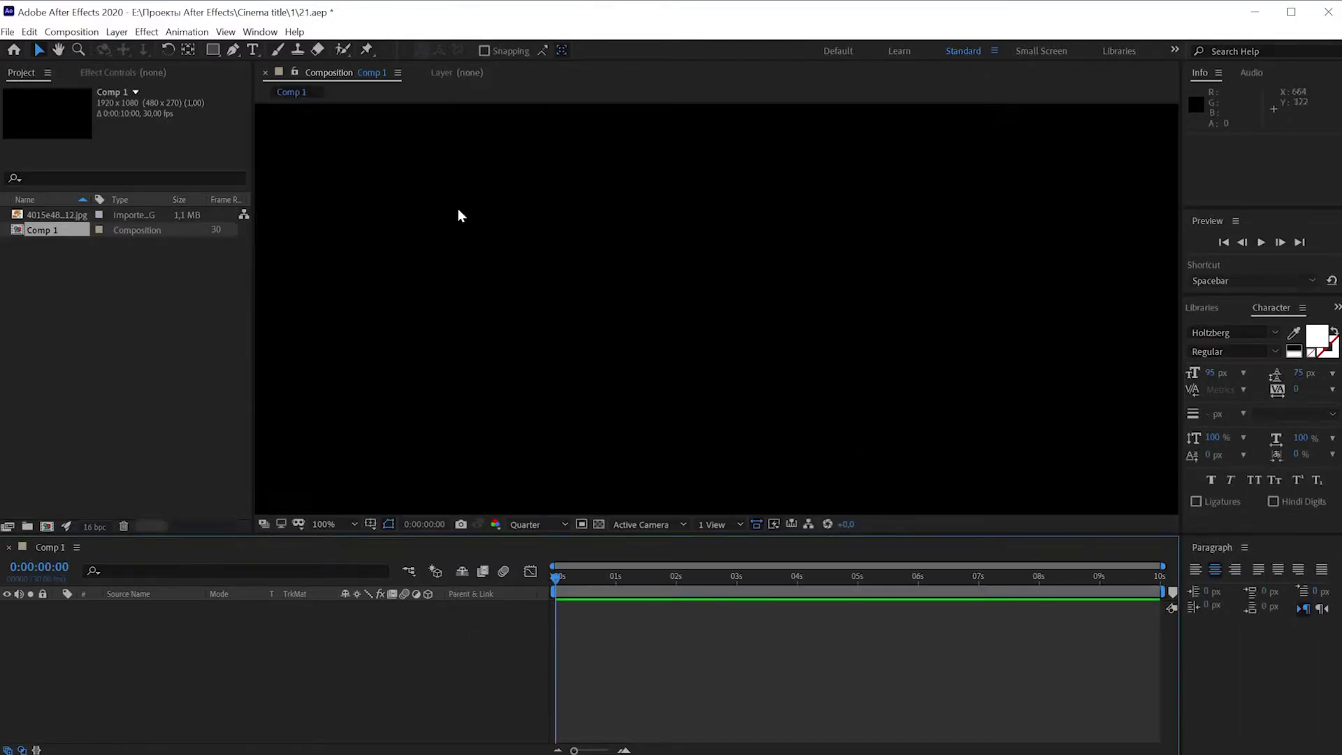
# Deselect everything and start a new text layer in the viewer with the Type tool.
pyautogui.click(149, 340)
pyautogui.click(143, 653)
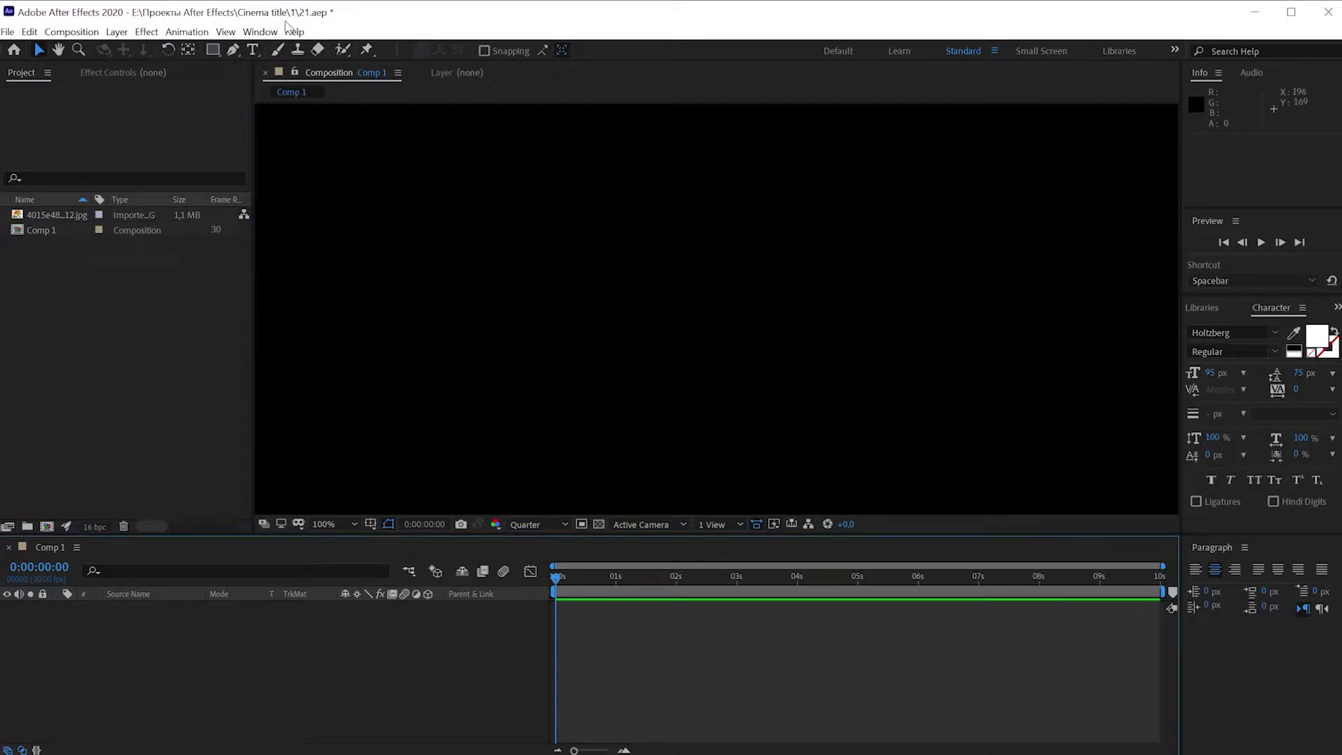
pyautogui.click(253, 49)
pyautogui.click(618, 276)
pyautogui.write('цу')
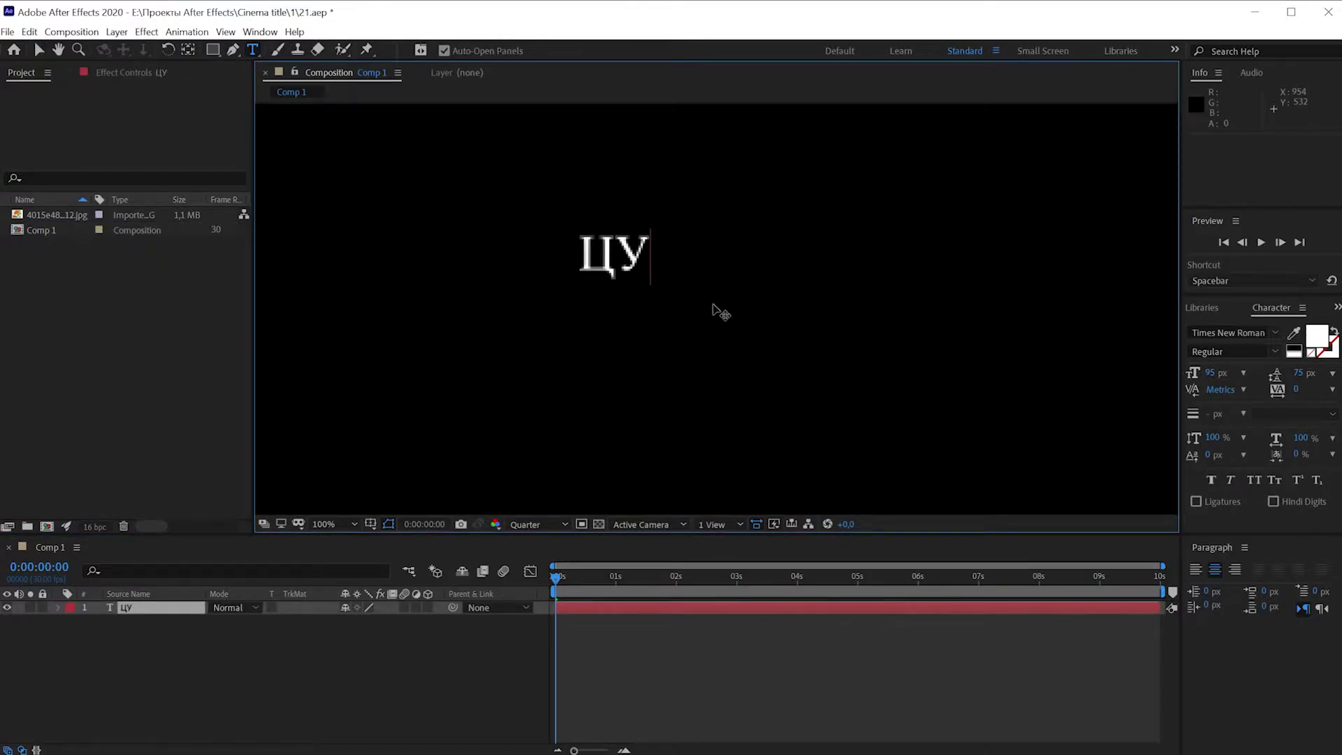
pyautogui.press('BackSpace')
pyautogui.press('BackSpace')
# Type the title 'WELCOME TO MY' / 'CHANNEL' and select all of its text.
pyautogui.write('WEW')
pyautogui.press('BackSpace')
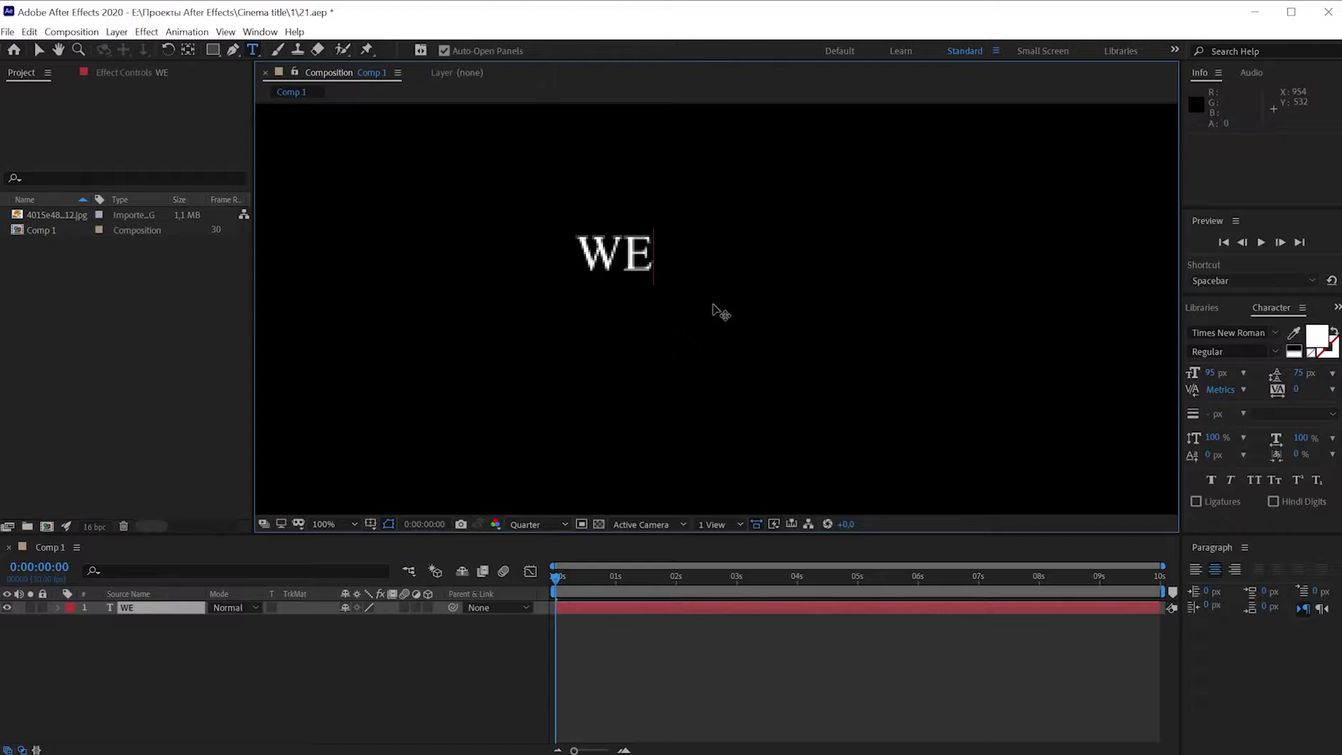
pyautogui.press('BackSpace')
pyautogui.press('BackSpace')
pyautogui.write('WE')
pyautogui.write('LCOME TO')
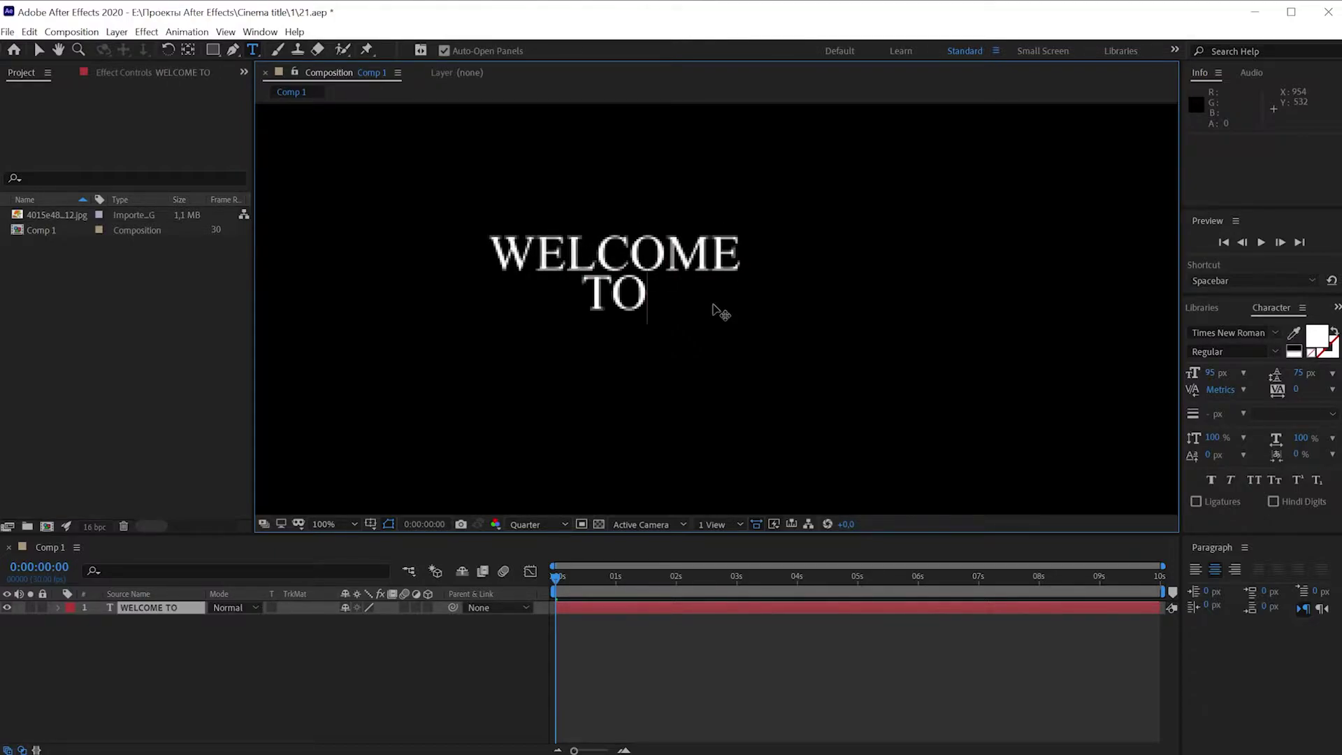
pyautogui.write(' MY')
pyautogui.press('Return')
pyautogui.write('CHAN')
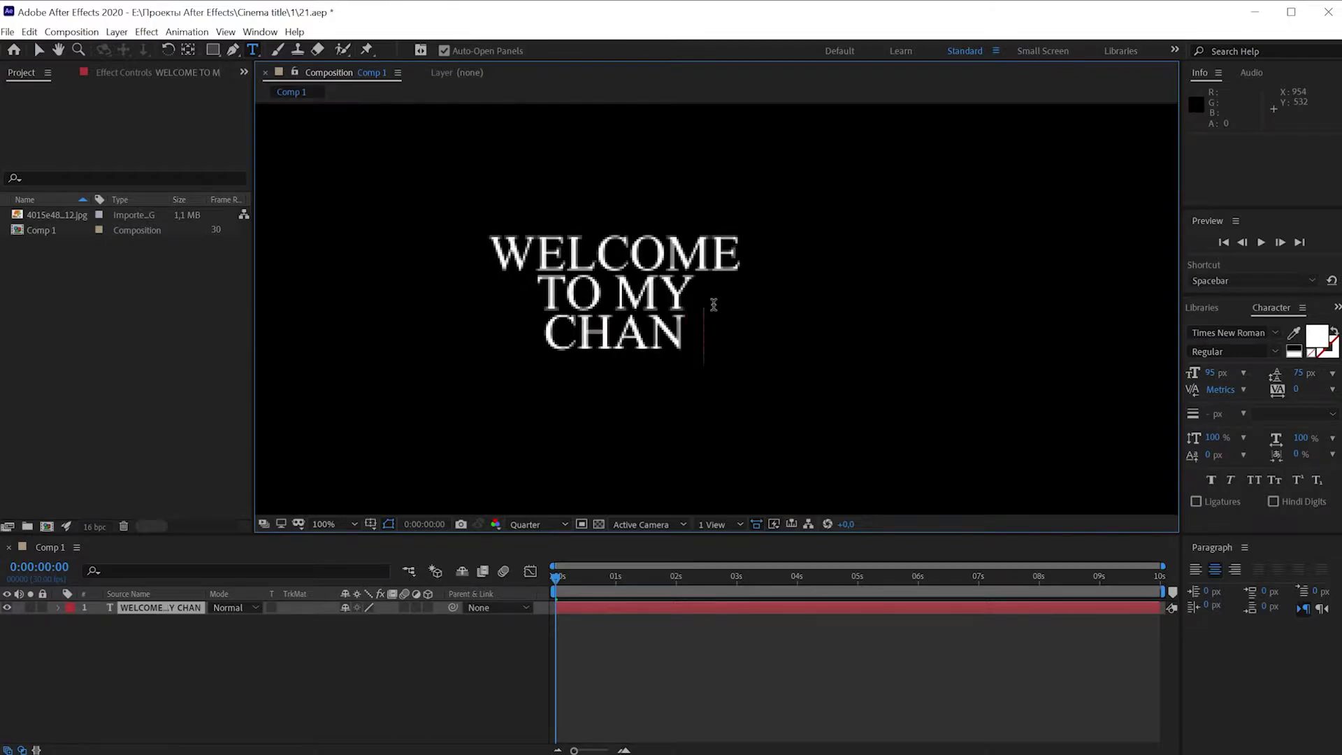
pyautogui.write('NEL')
pyautogui.doubleClick(625, 275)
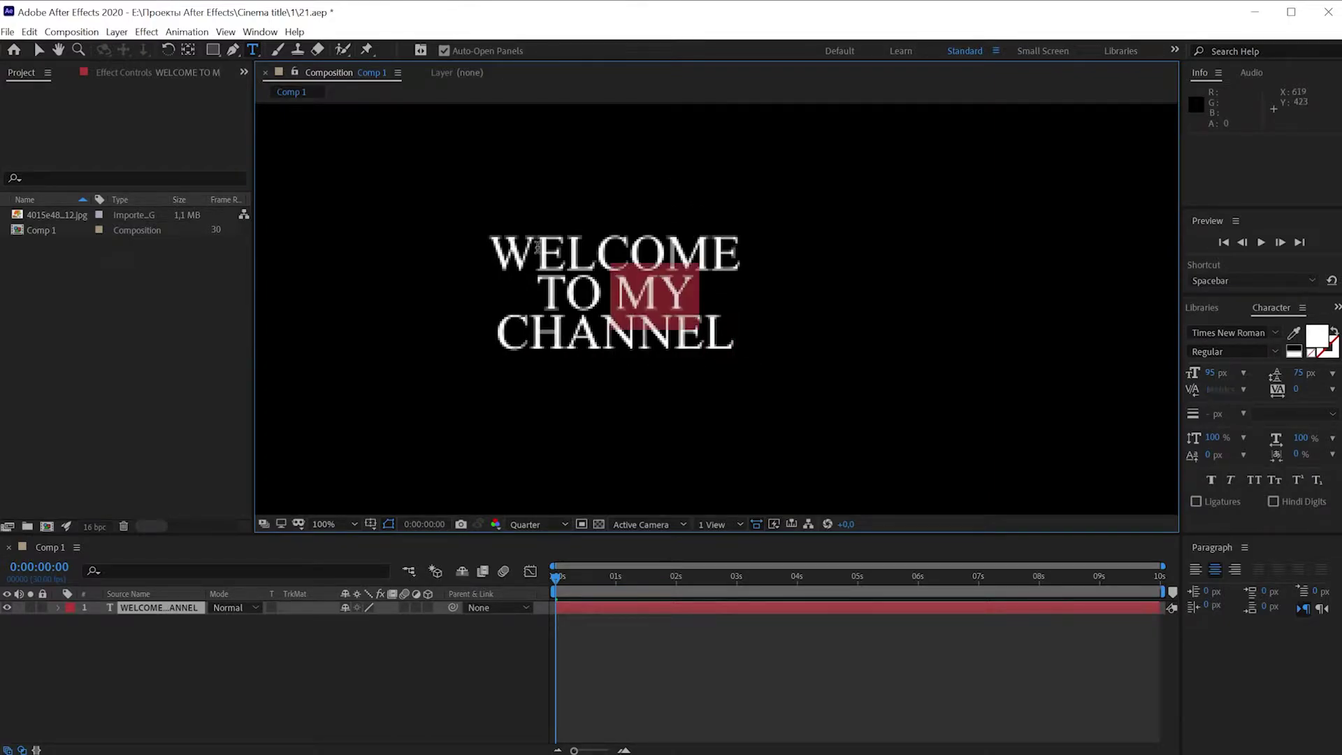
pyautogui.moveTo(493, 253); pyautogui.dragTo(1020, 330)
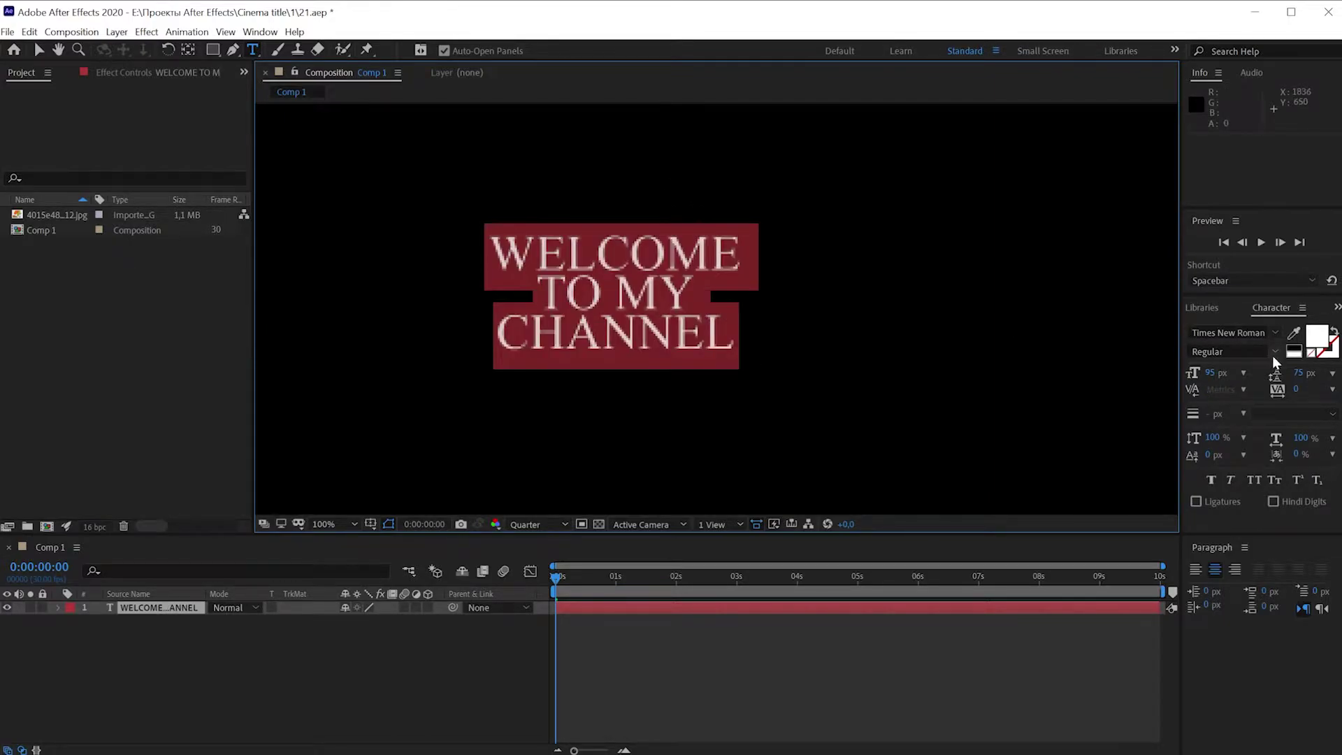
# Change the title's font to Holtzberg in the Character panel.
pyautogui.click(1276, 333)
pyautogui.scroll(10, 1307, 476)
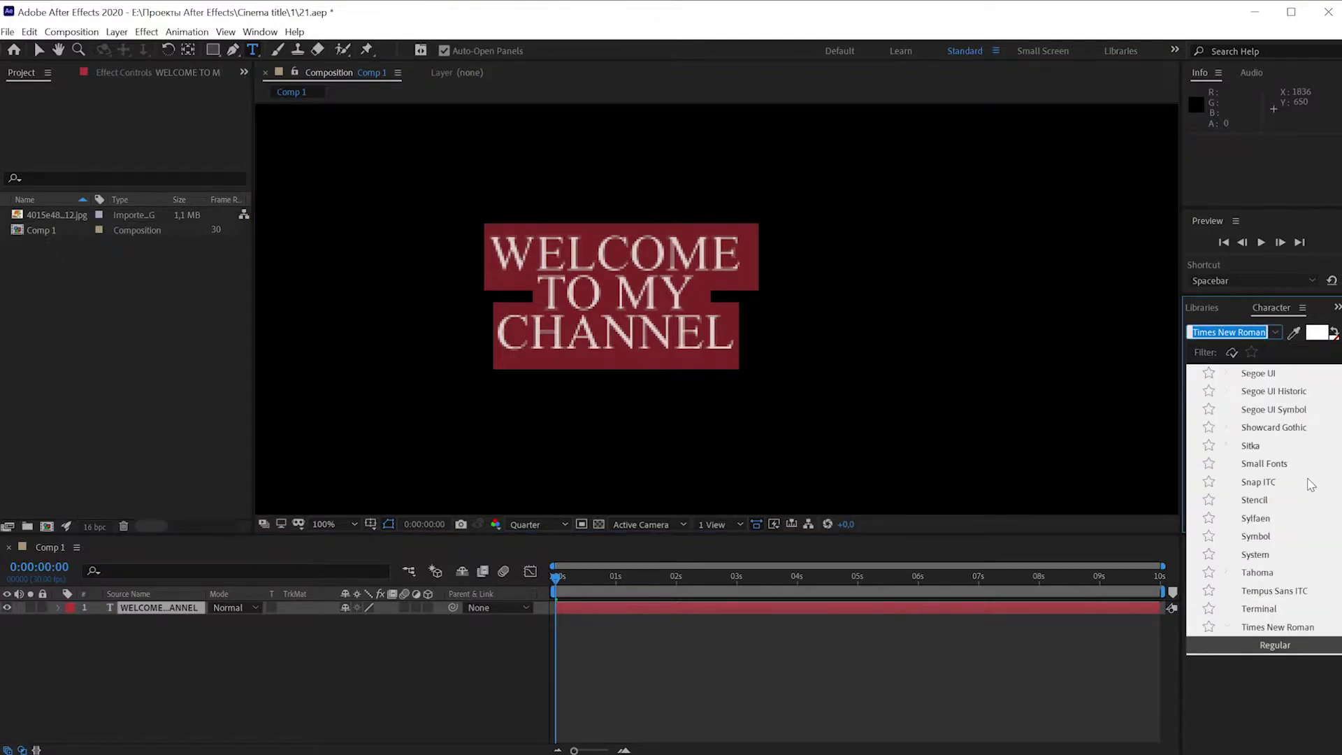
pyautogui.scroll(5, 1311, 475)
pyautogui.scroll(5, 1311, 475)
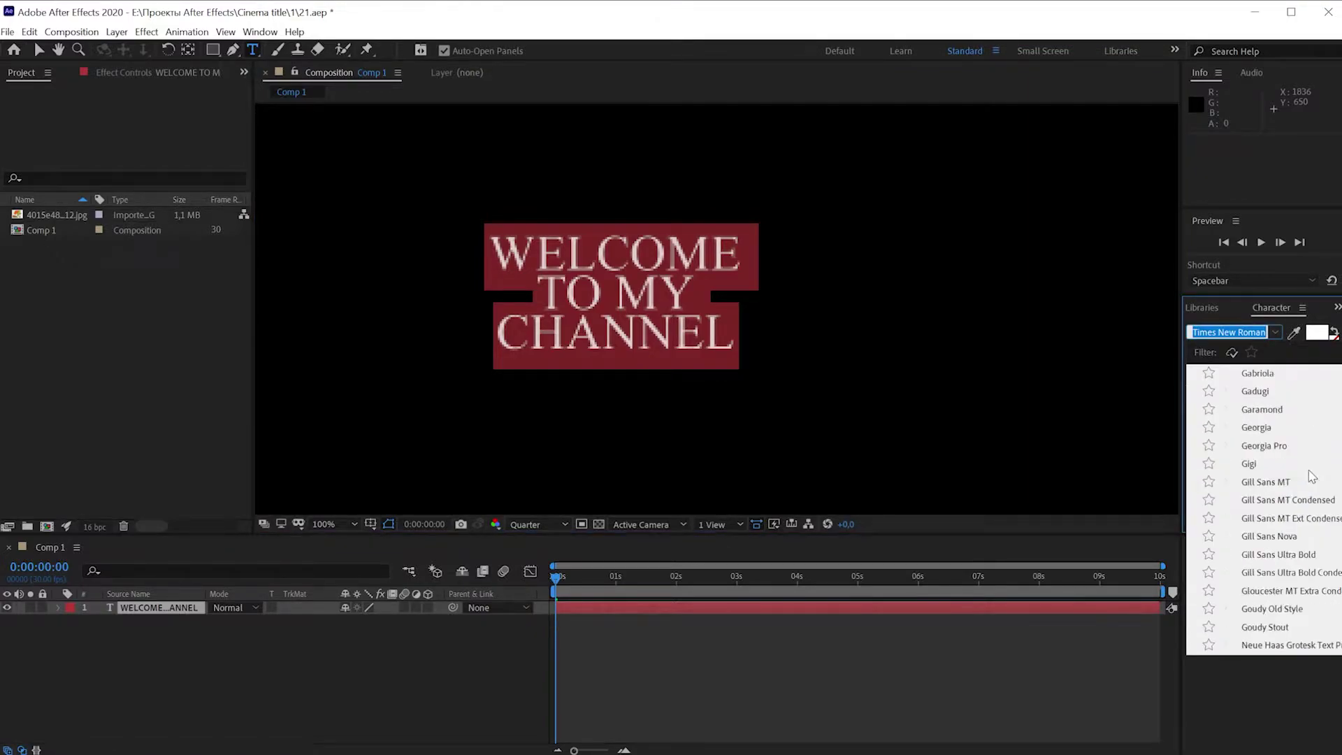
pyautogui.scroll(5, 1306, 487)
pyautogui.scroll(5, 1305, 487)
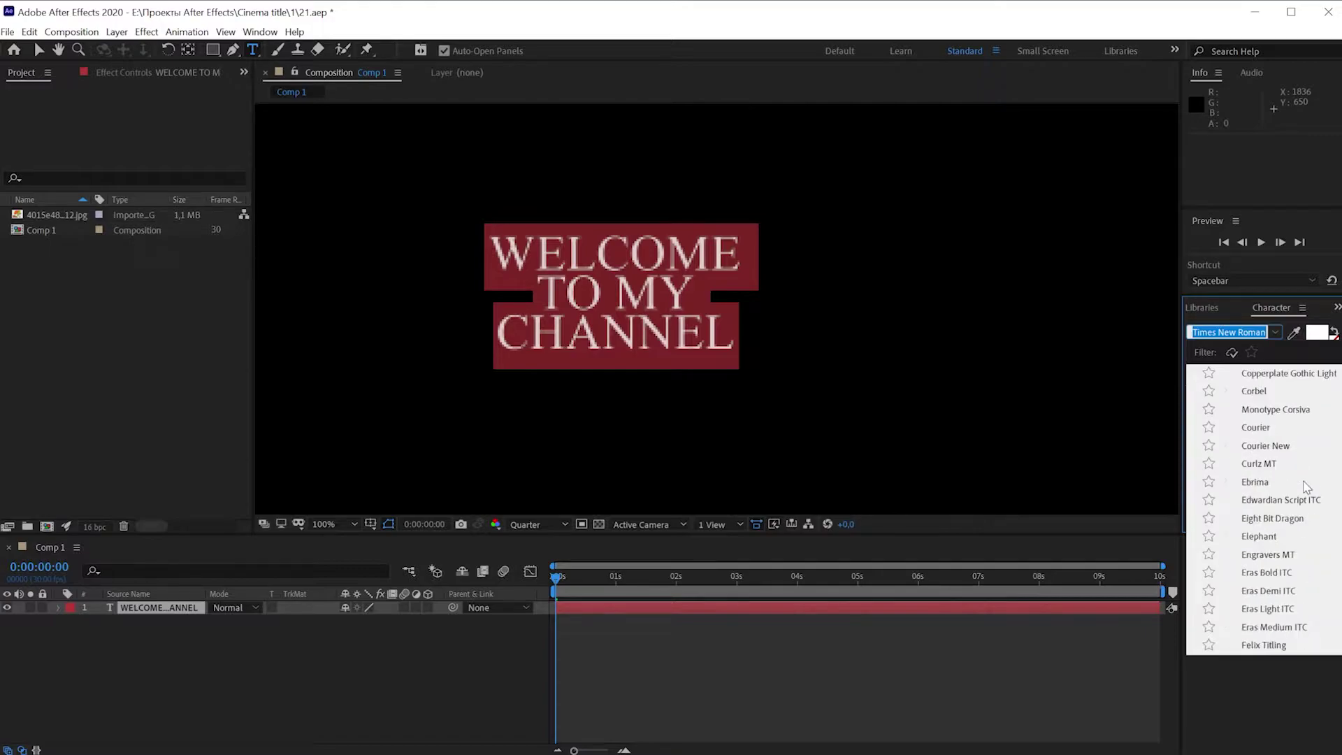
pyautogui.scroll(5, 1305, 487)
pyautogui.scroll(5, 1306, 487)
pyautogui.scroll(5, 1305, 487)
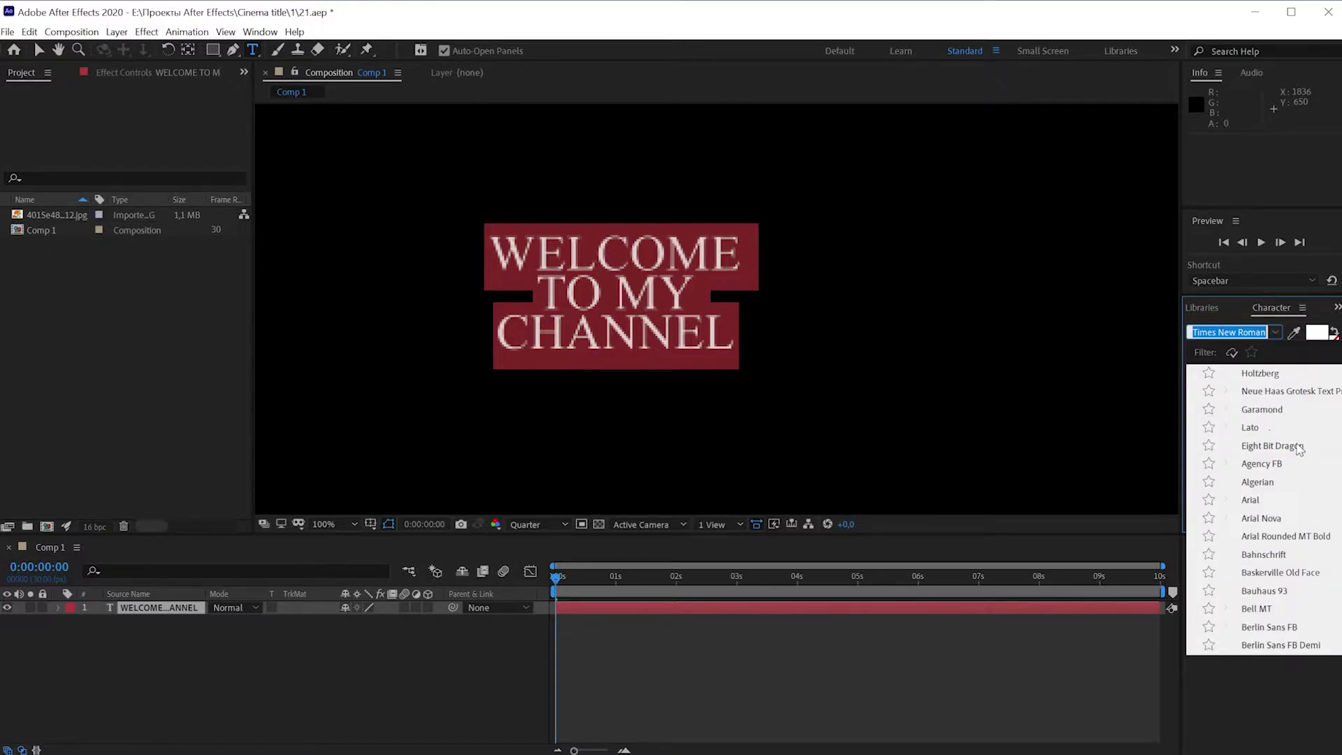
pyautogui.click(1260, 374)
# Remove the stray V from CHANNEL and centre the title layer in the frame.
pyautogui.click(711, 308)
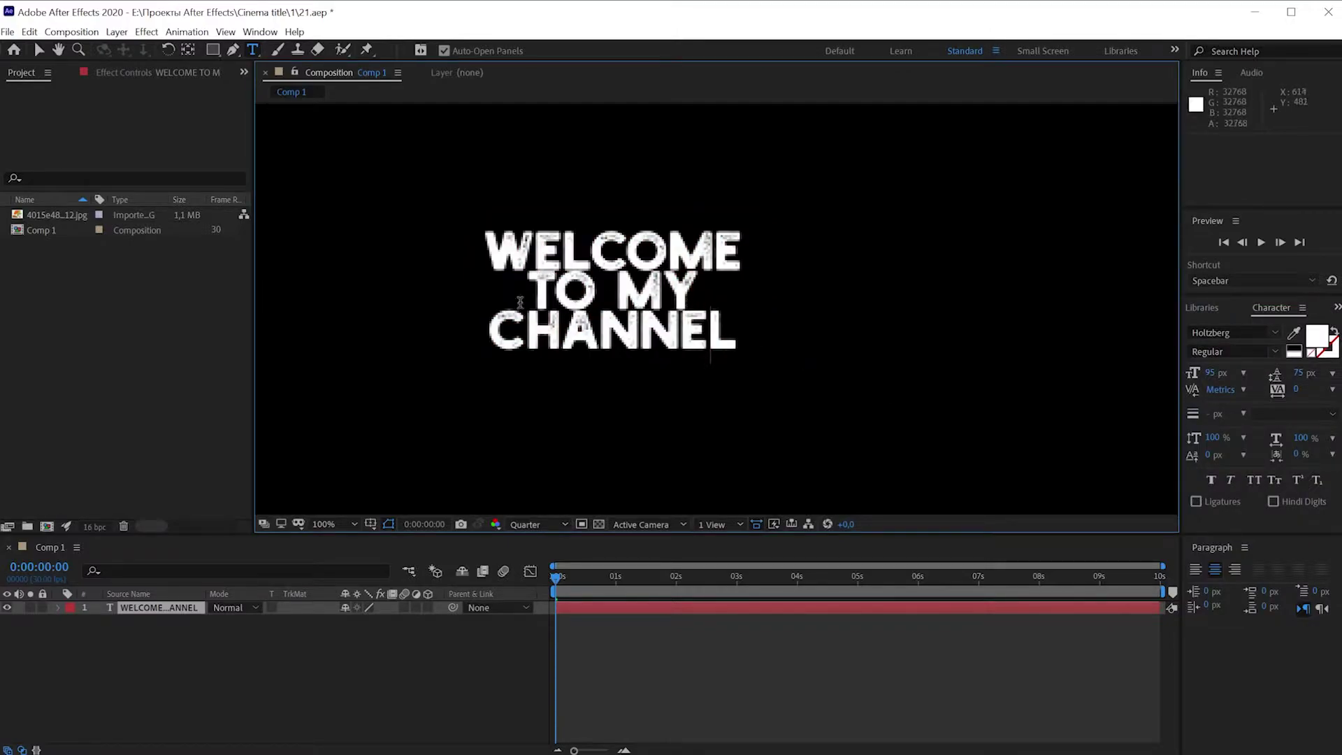
pyautogui.write('v')
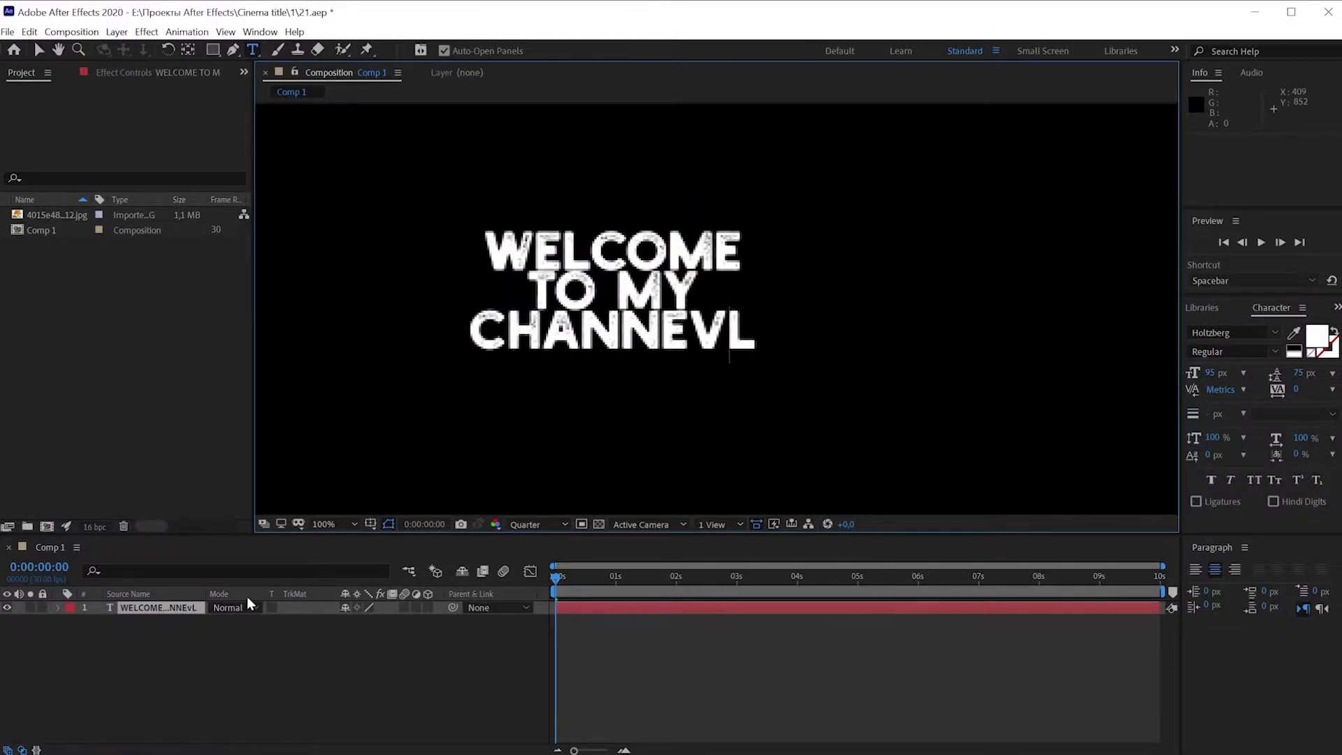
pyautogui.press('BackSpace')
pyautogui.click(179, 613)
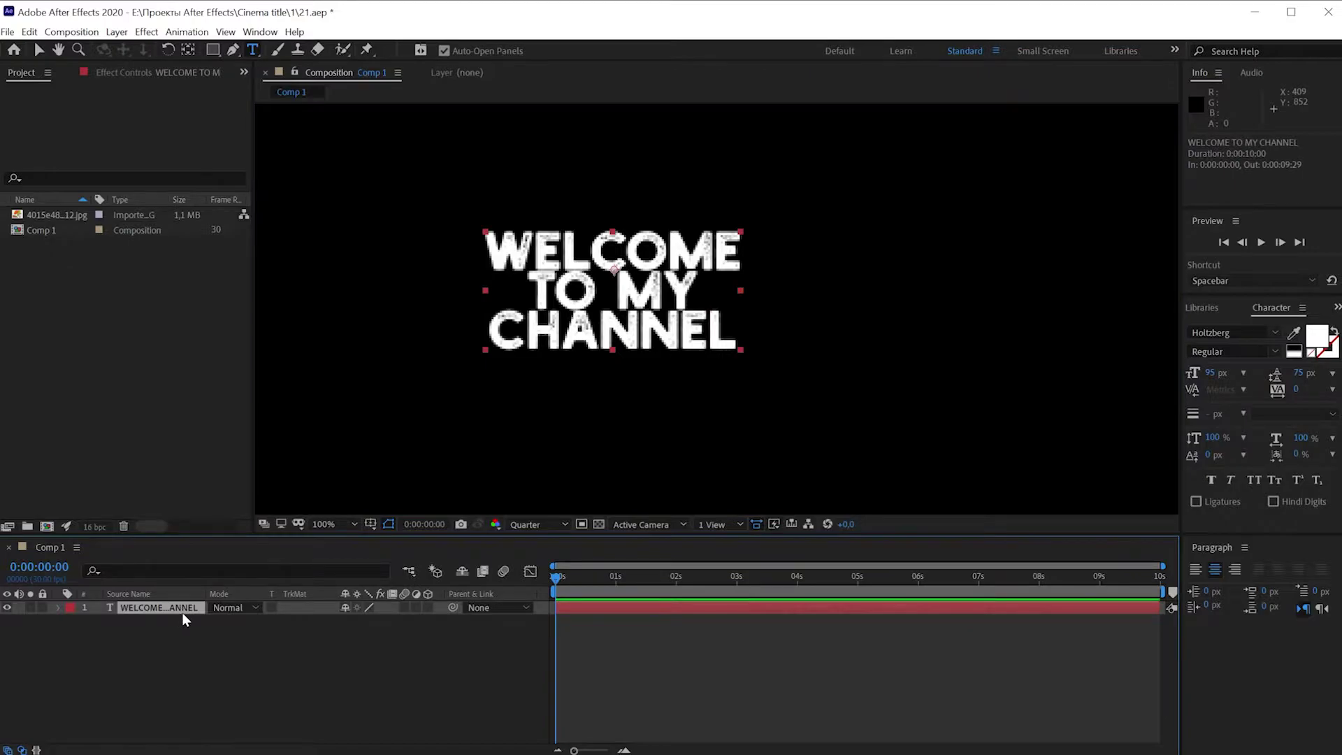
pyautogui.hotkey('ctrl', 'Home')
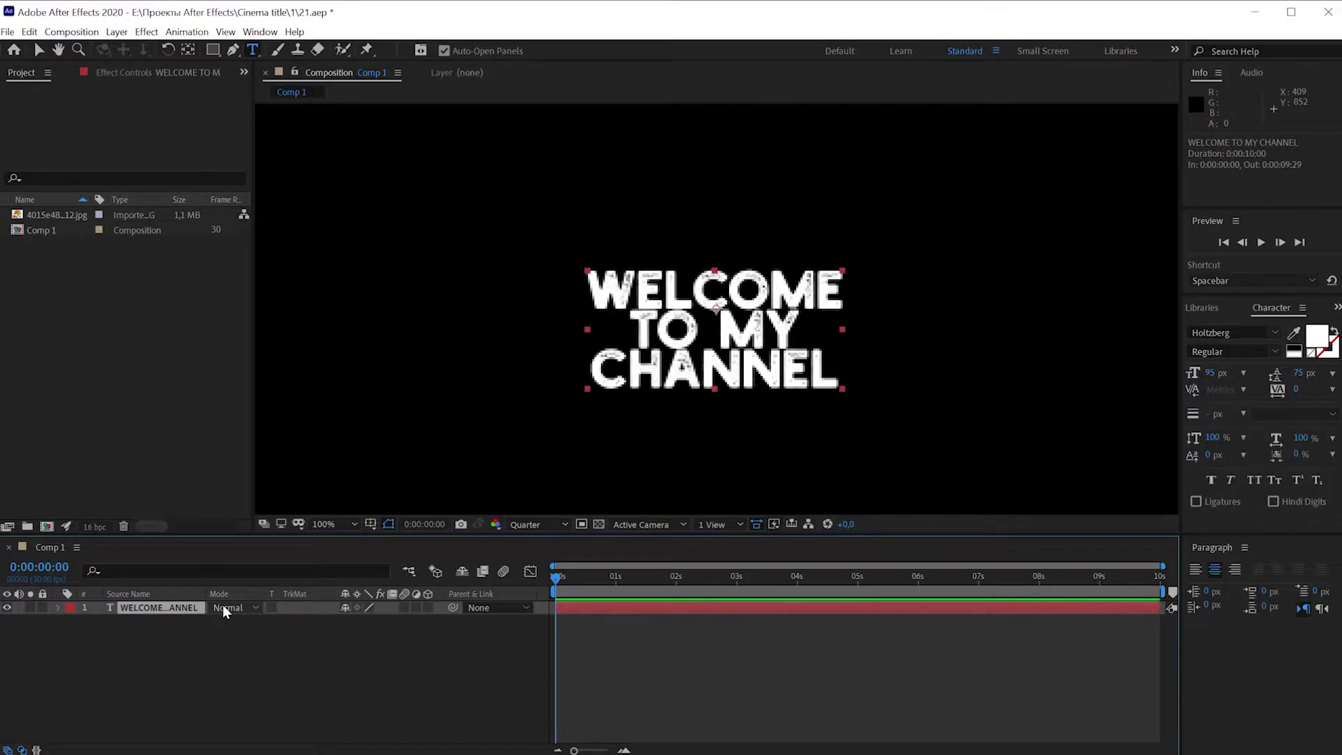
# Add the cracked-wall texture image above the title and scale it to 53%.
pyautogui.click(228, 668)
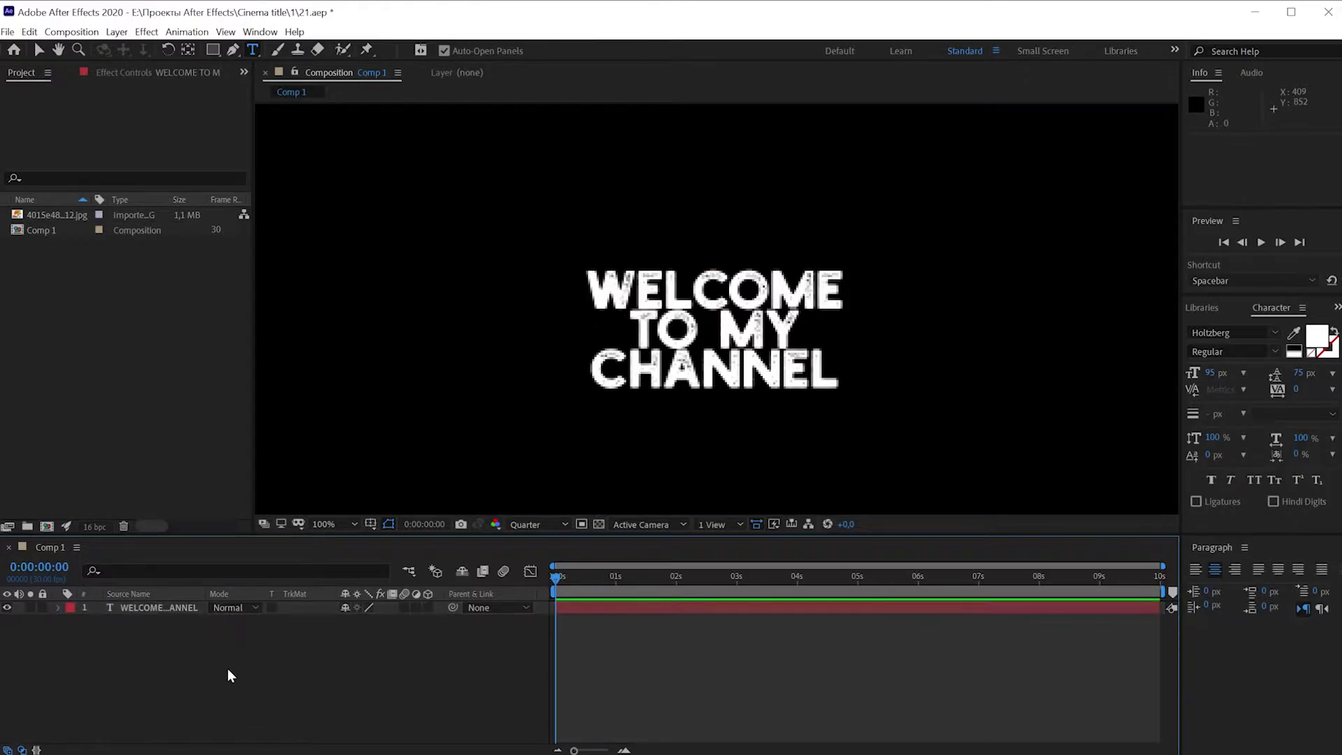
pyautogui.click(140, 364)
pyautogui.moveTo(57, 217); pyautogui.dragTo(158, 601)
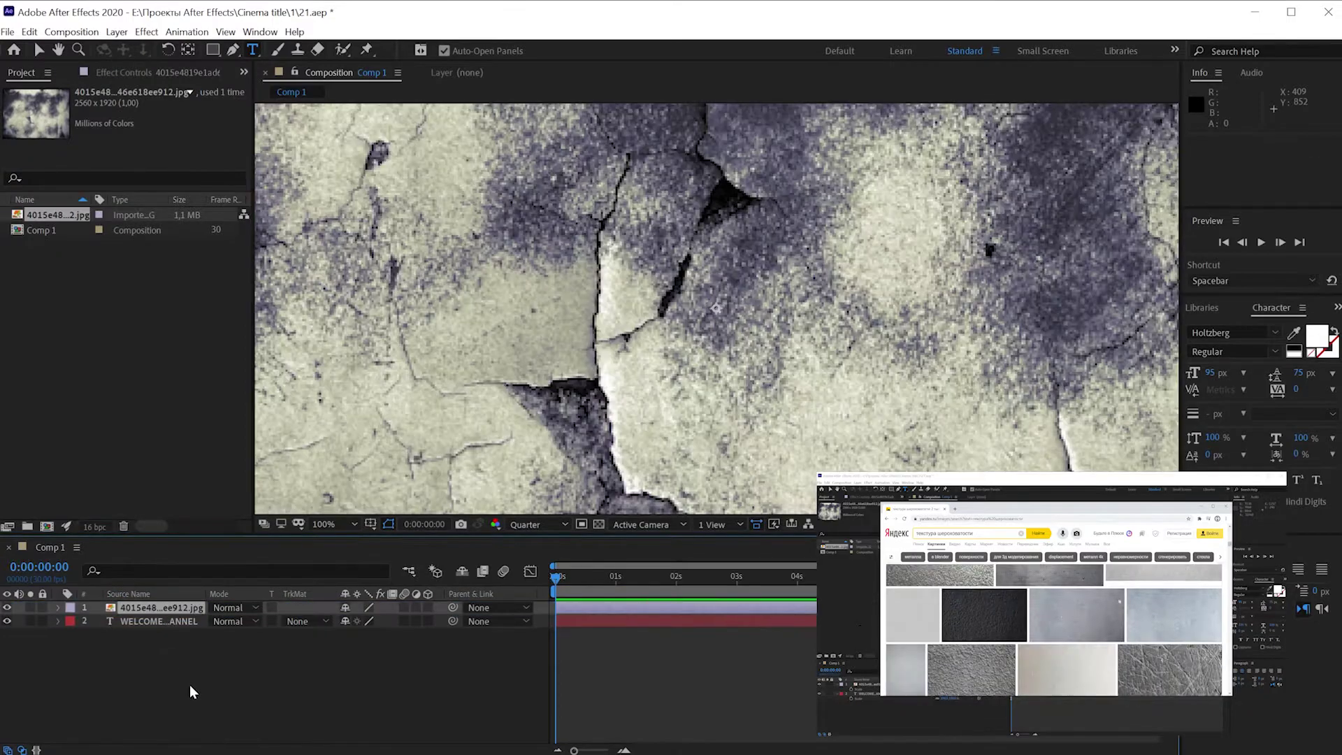
pyautogui.press('s')
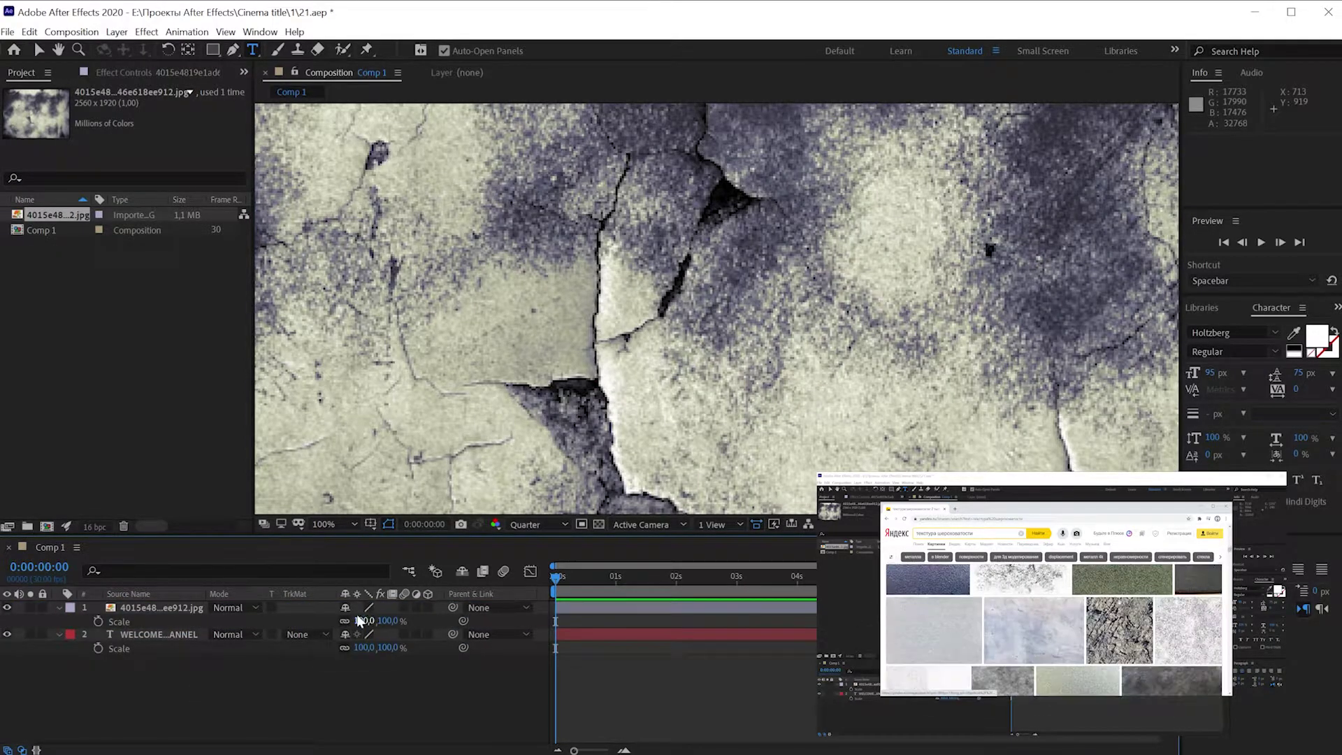
pyautogui.moveTo(362, 621); pyautogui.dragTo(360, 621)
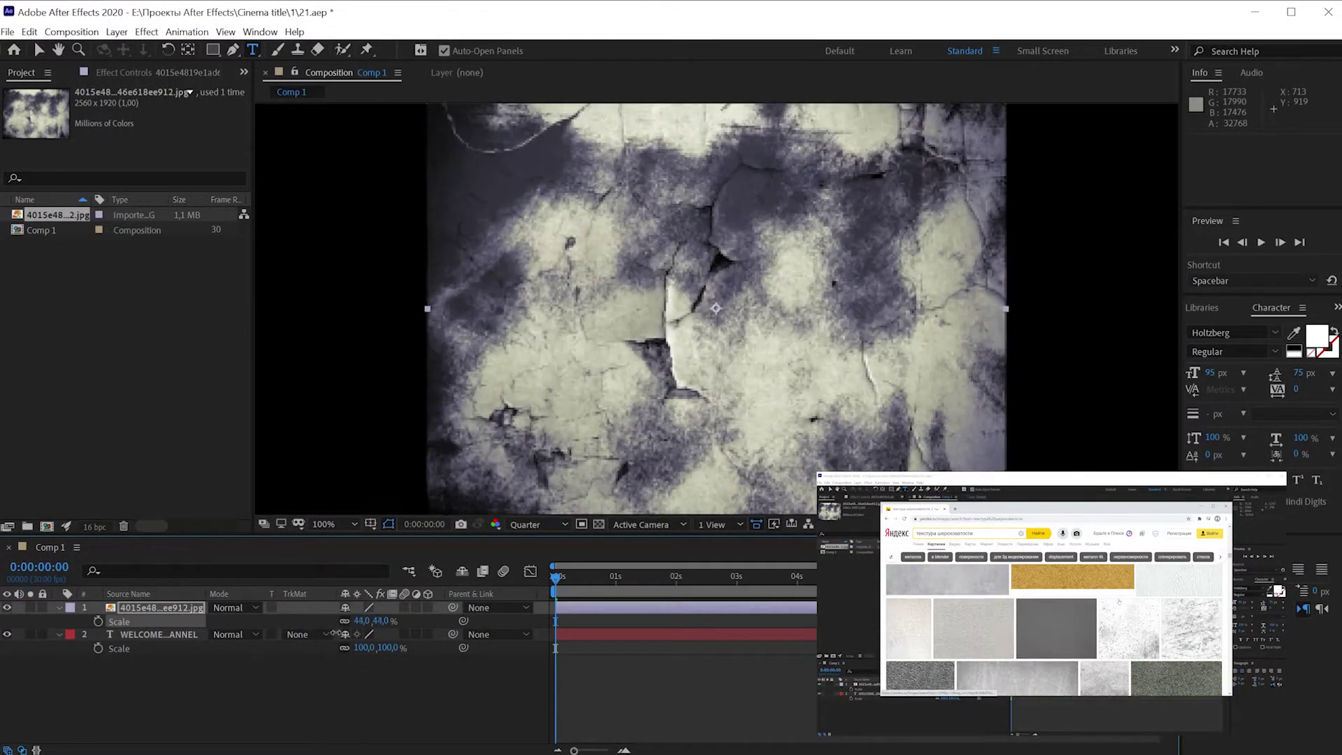
# Switch the viewer preview to Full resolution and select the texture layer.
pyautogui.click(237, 694)
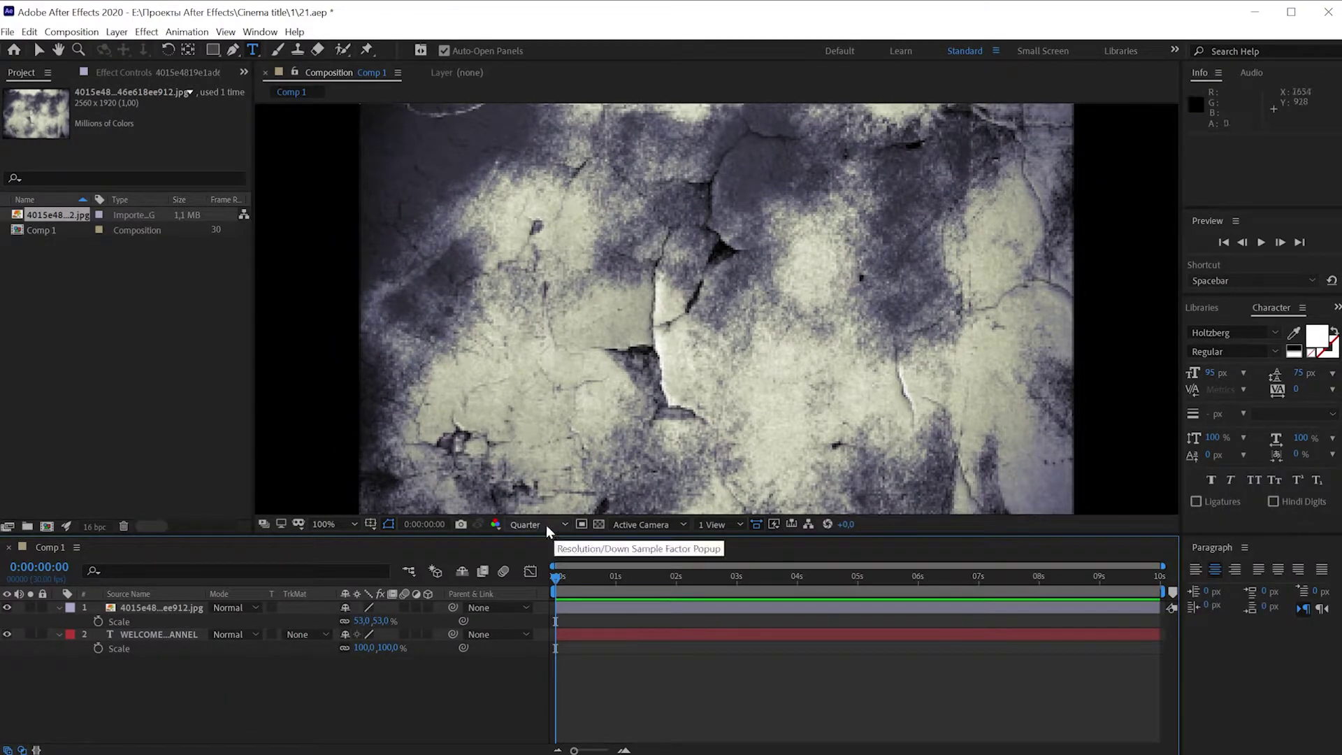
pyautogui.click(546, 525)
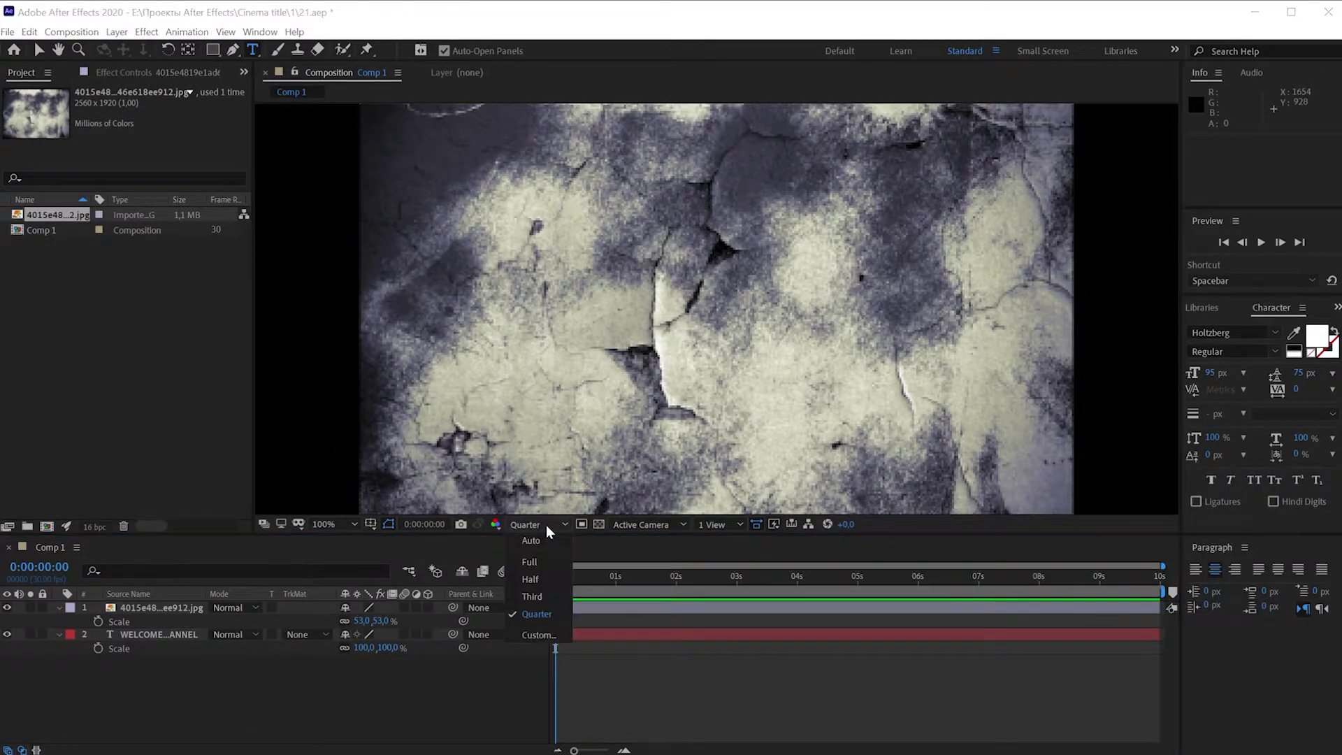
pyautogui.click(557, 568)
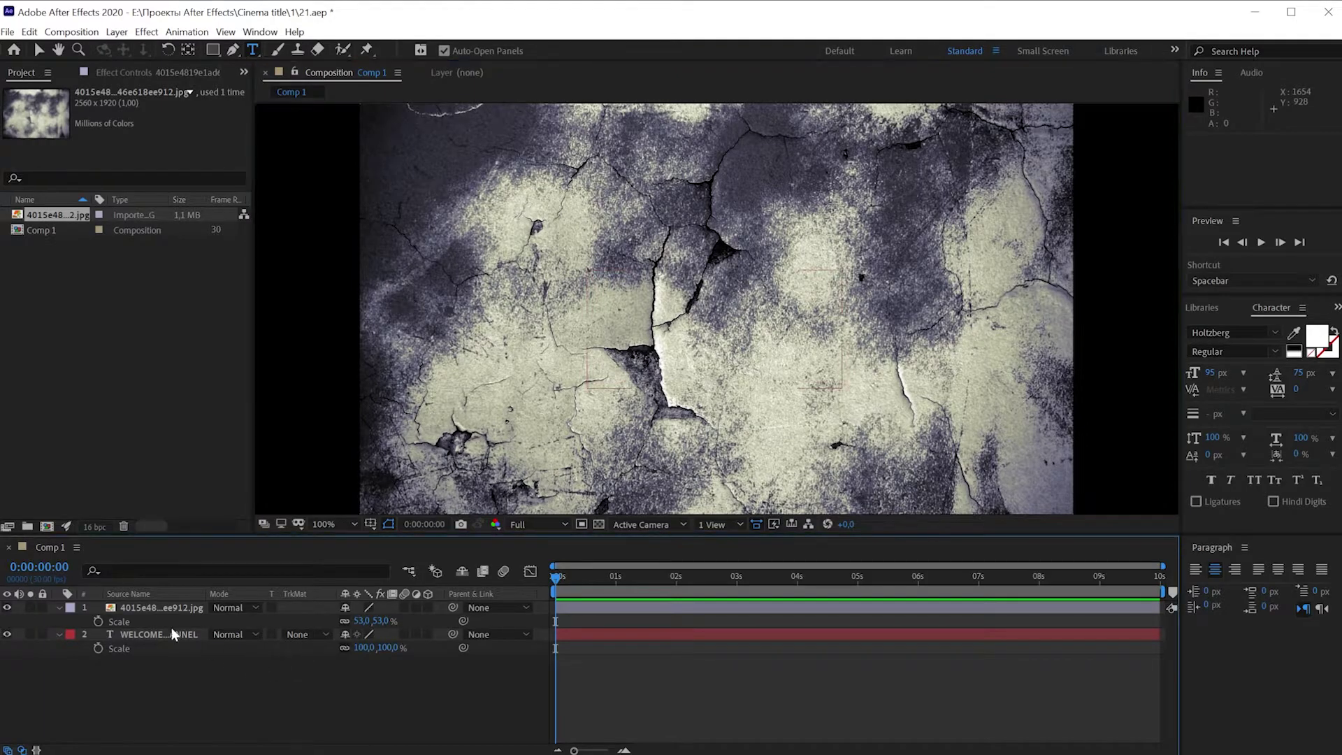
pyautogui.click(159, 612)
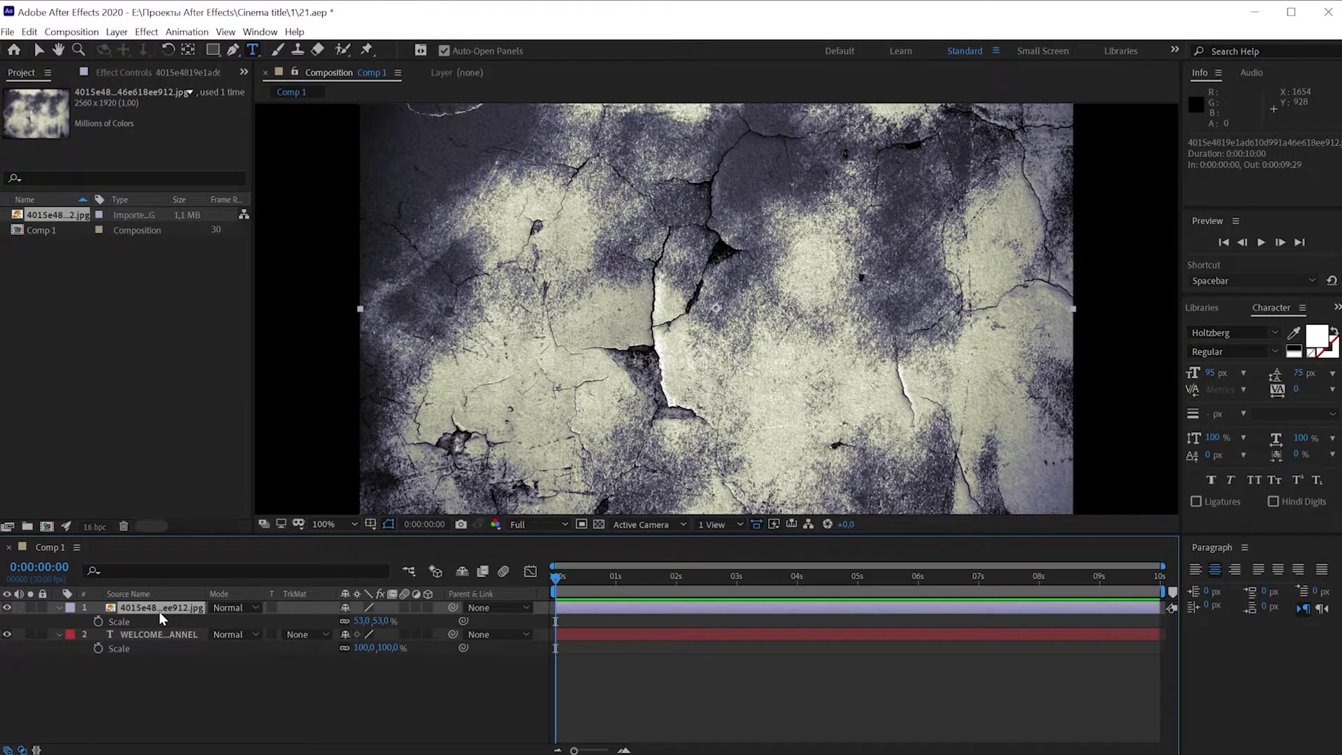
pyautogui.hotkey('ctrl', 'space')
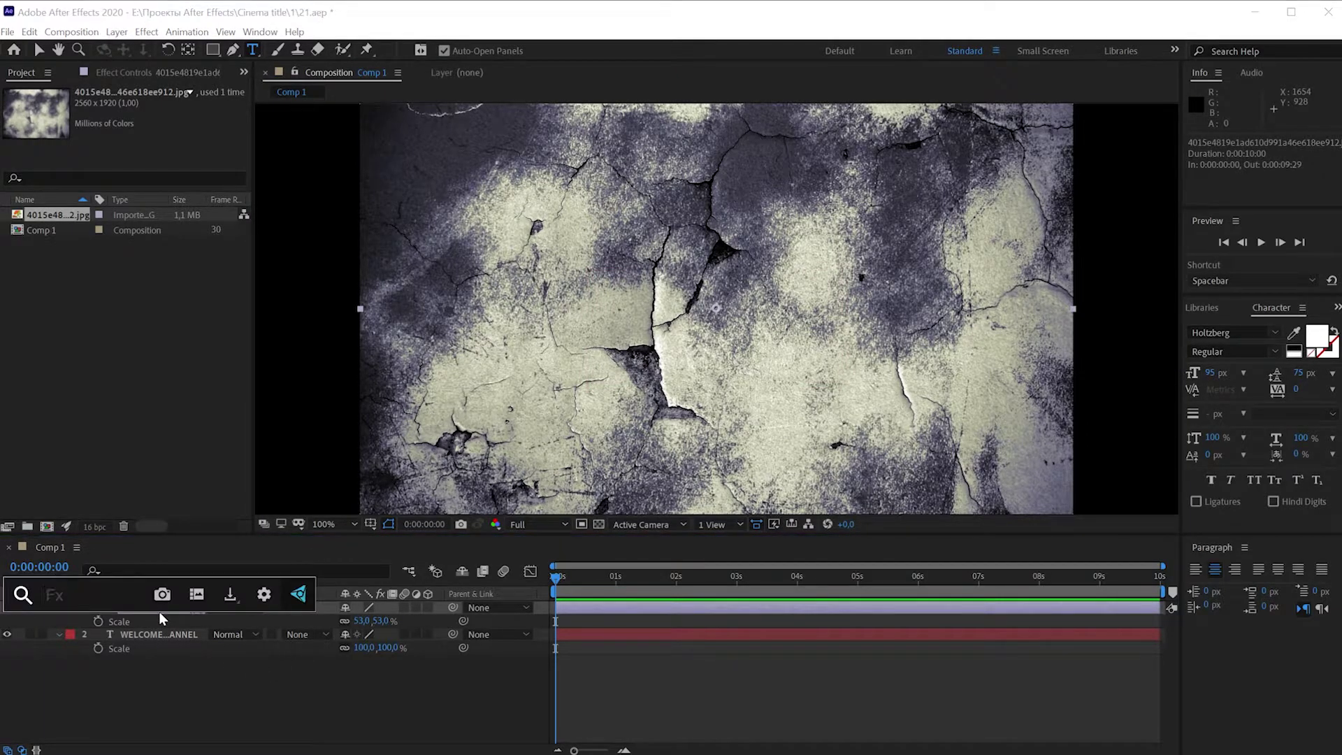
# Apply Curves to the texture and steepen the curve for a harsh, high-contrast look.
pyautogui.write('chro')
pyautogui.press('BackSpace')
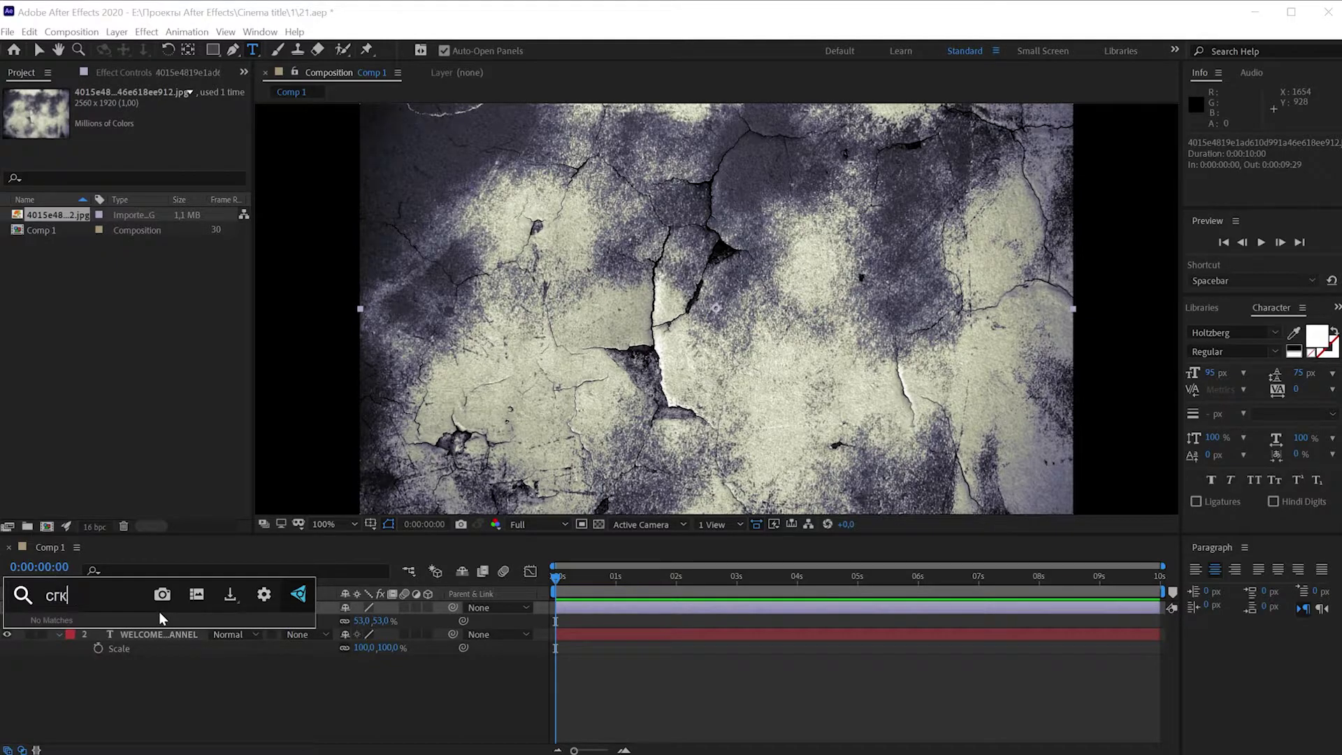
pyautogui.press('BackSpace')
pyautogui.press('BackSpace')
pyautogui.press('BackSpace')
pyautogui.write('cur')
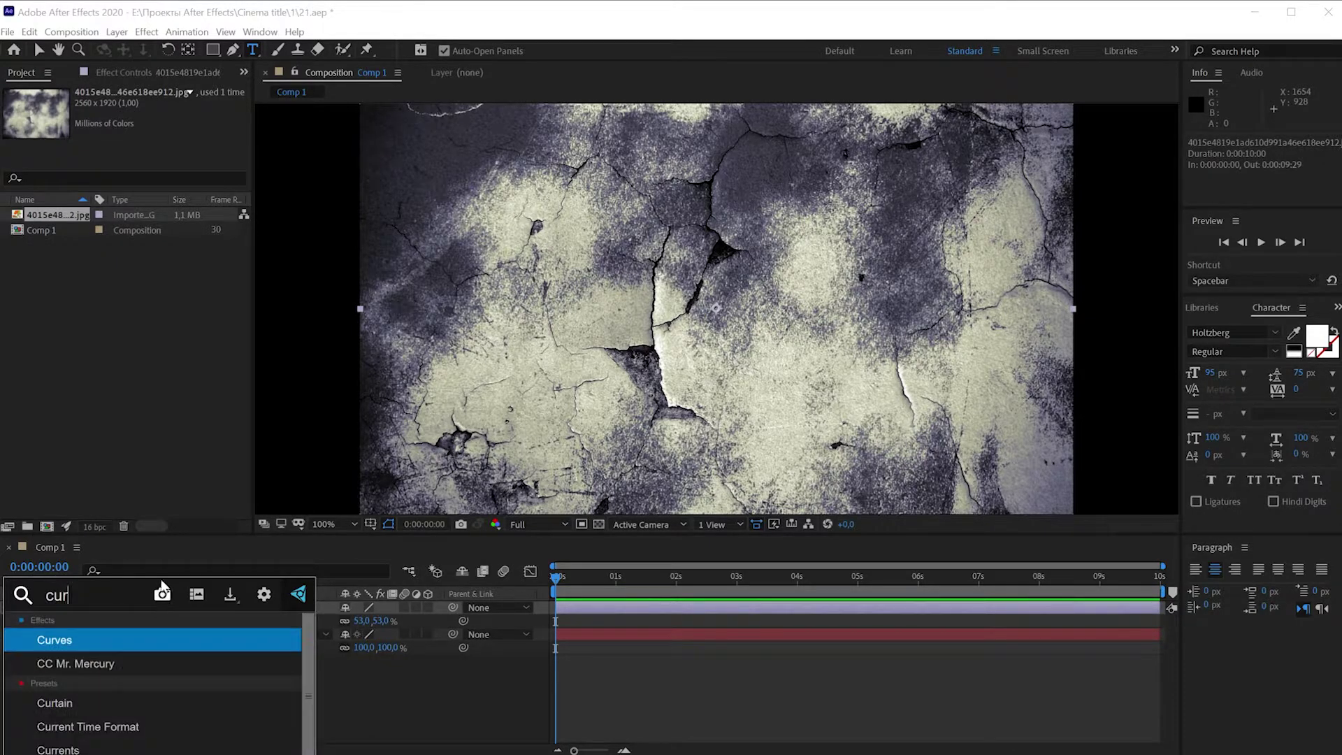
pyautogui.click(86, 643)
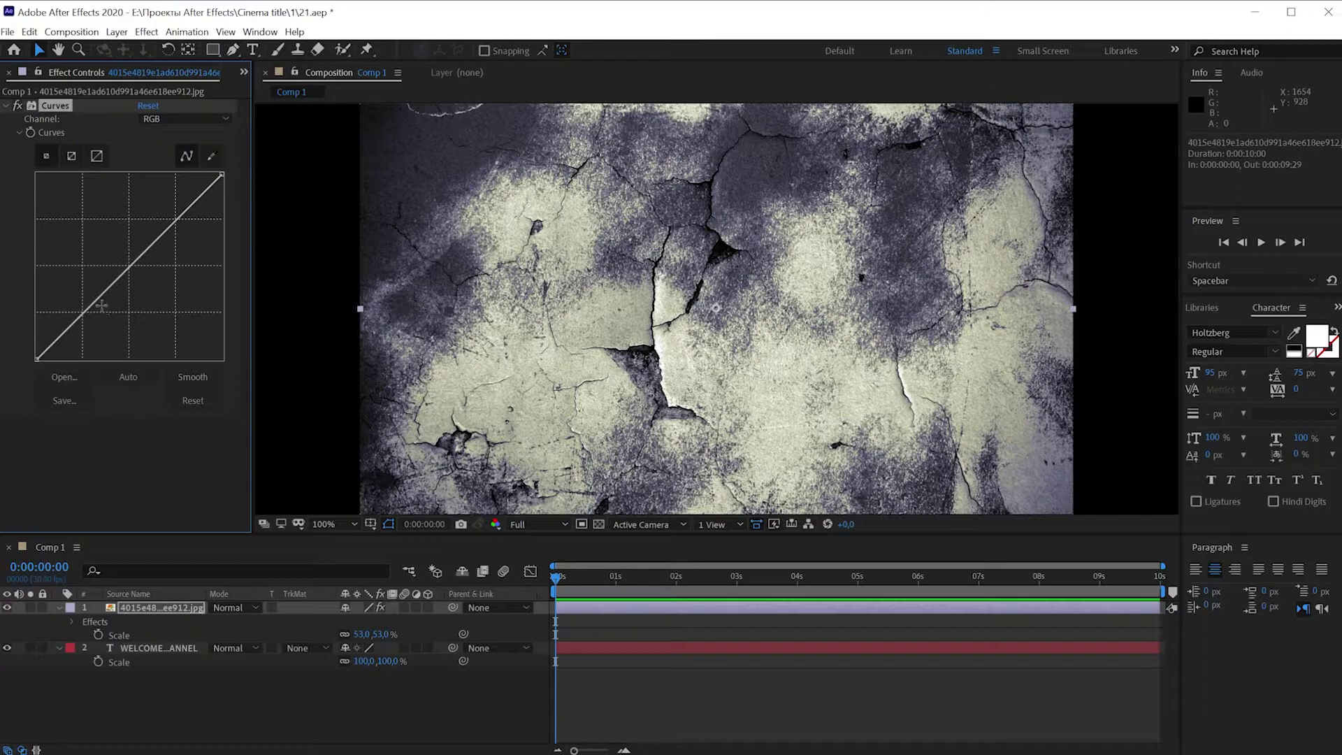
pyautogui.moveTo(80, 319); pyautogui.dragTo(129, 359)
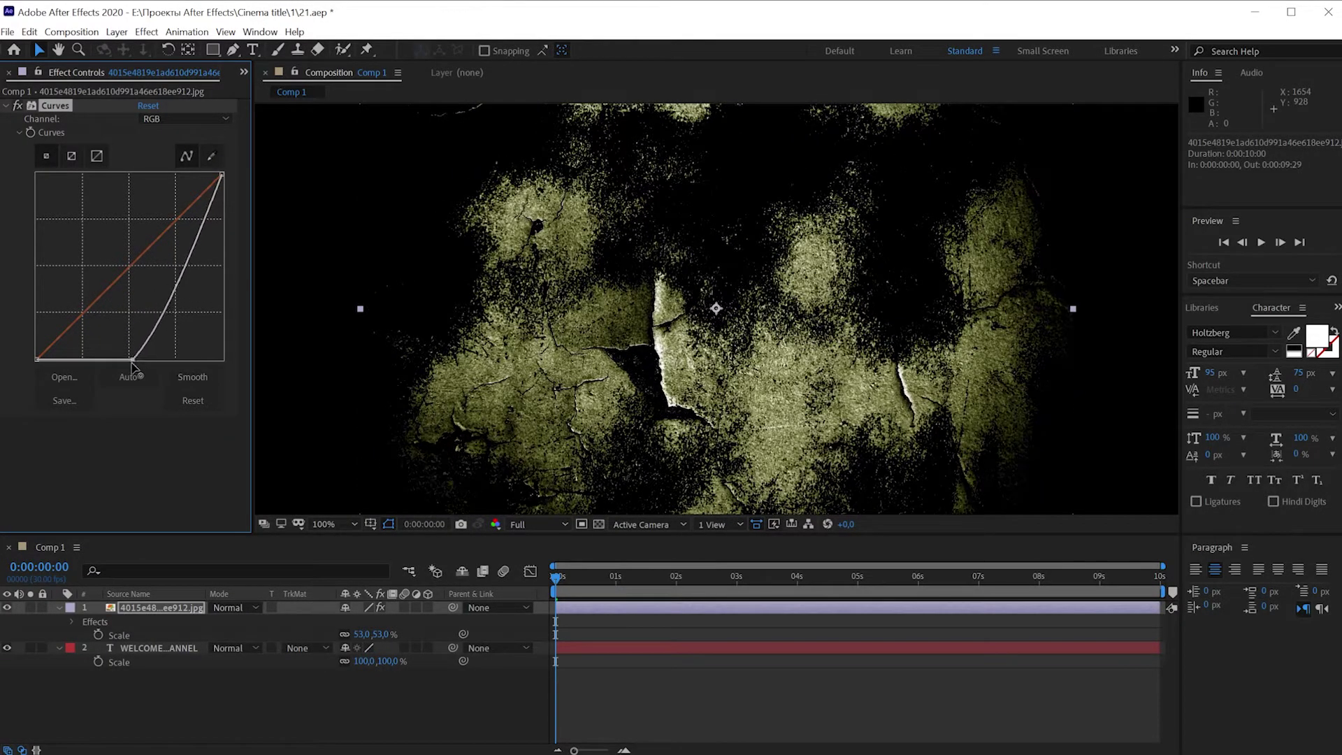
pyautogui.moveTo(204, 229); pyautogui.dragTo(161, 225)
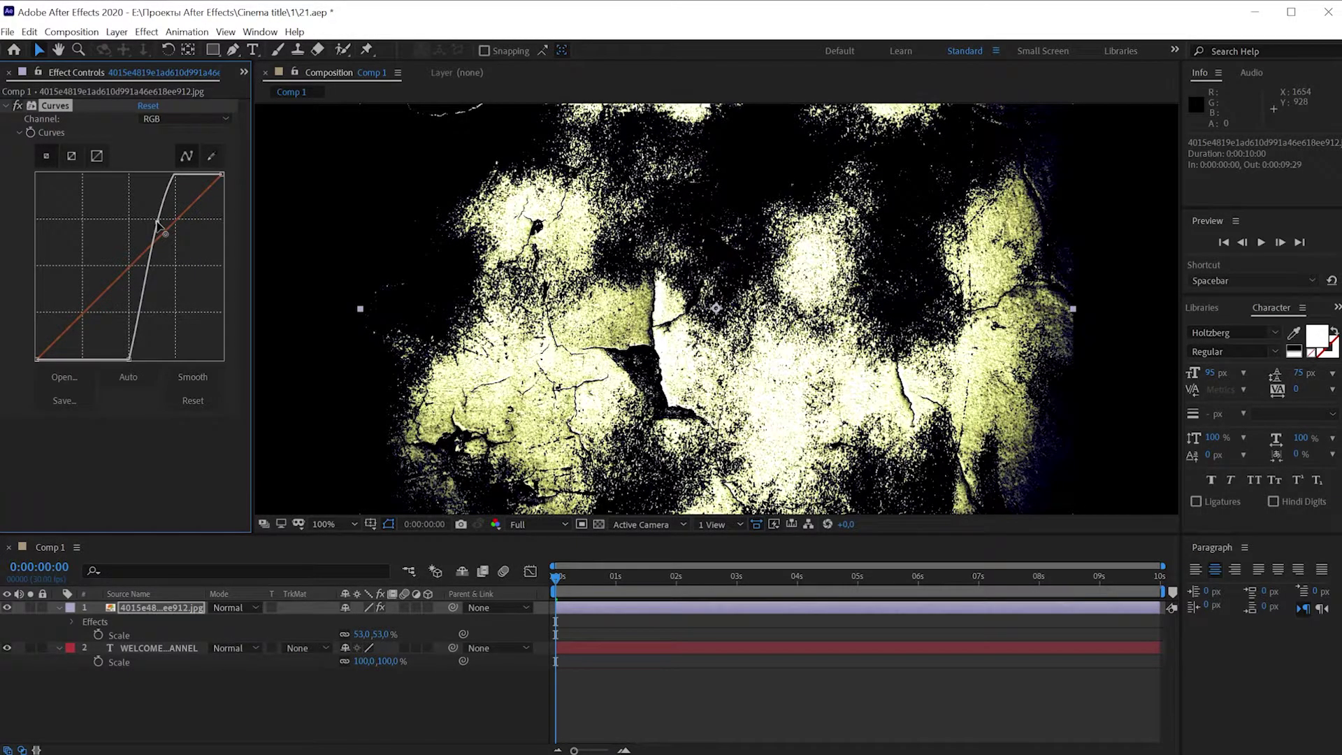
# Select both the texture and text layers and collapse their expanded properties.
pyautogui.click(214, 688)
pyautogui.click(147, 605)
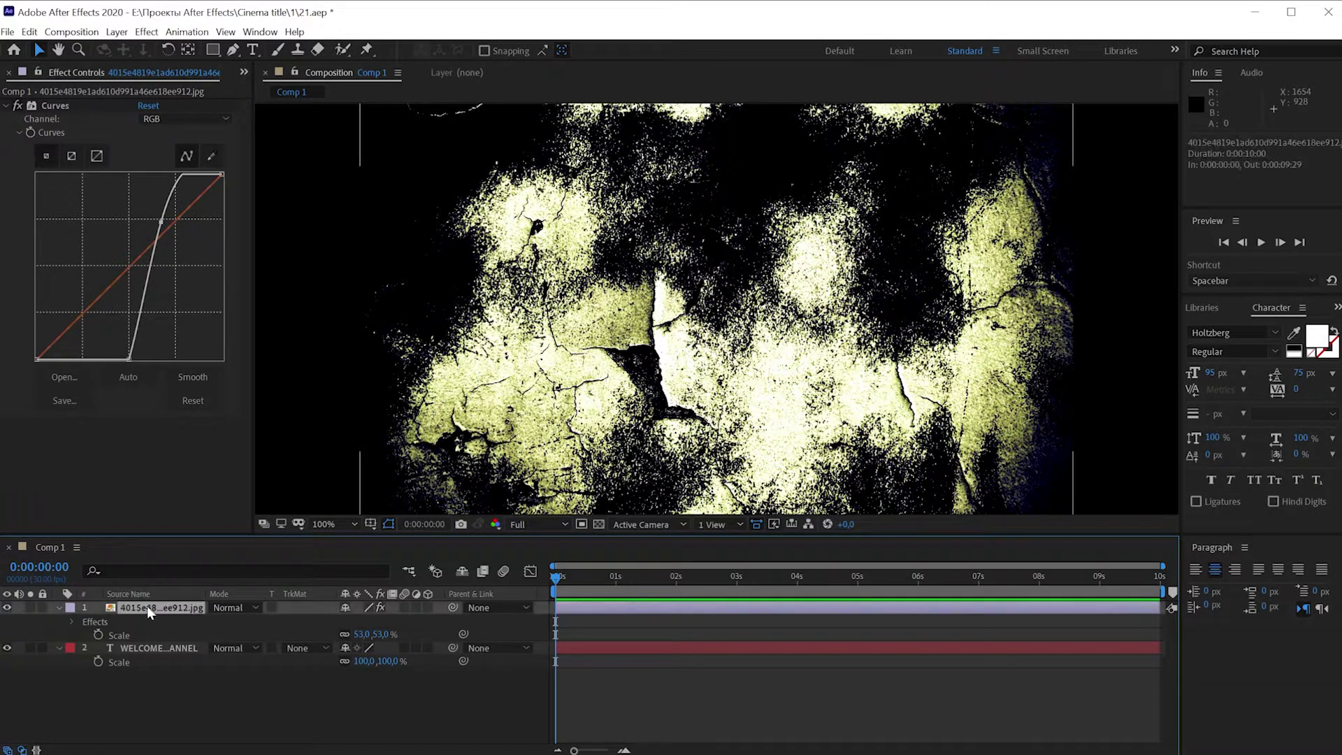
pyautogui.keyDown('shift'); pyautogui.click(153, 644); pyautogui.keyUp('shift')
pyautogui.press('s')
pyautogui.click(223, 677)
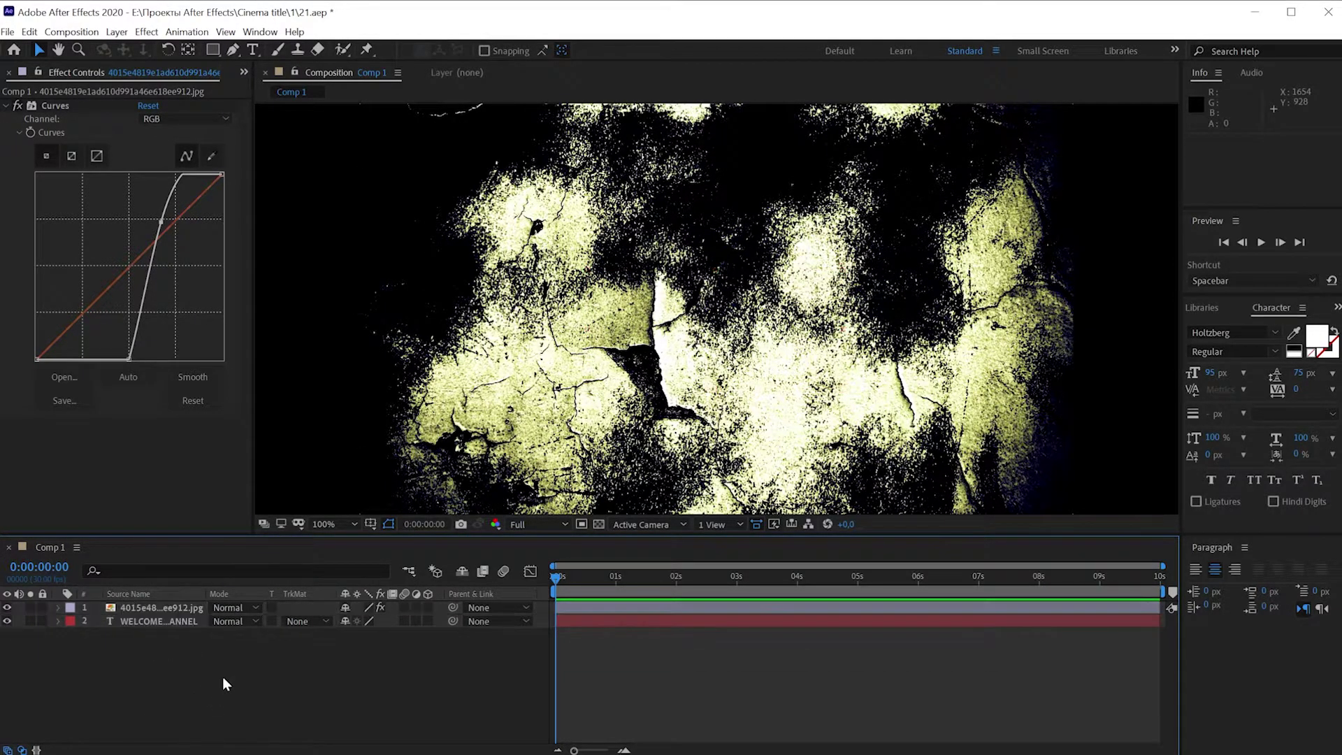
# Set the text's track matte to Luma Matte and fine-tune the texture's Curves points.
pyautogui.click(317, 622)
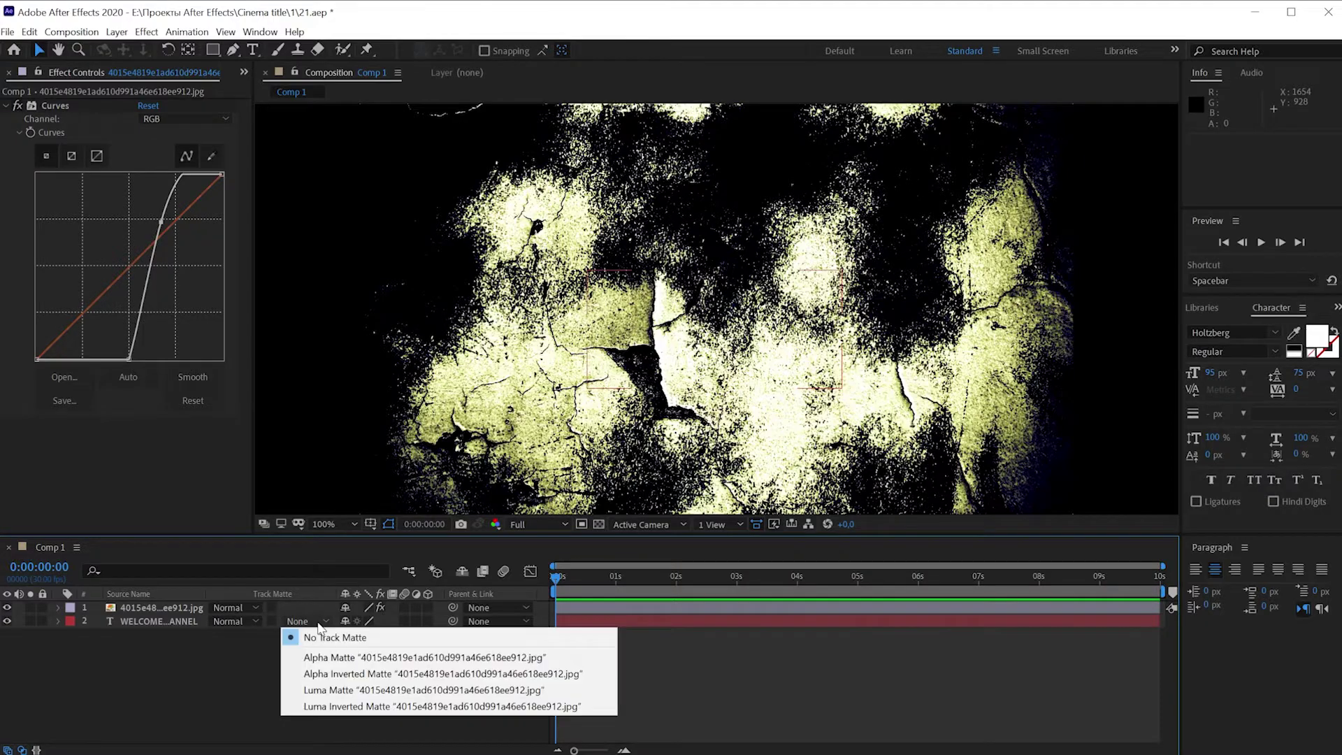
pyautogui.click(356, 695)
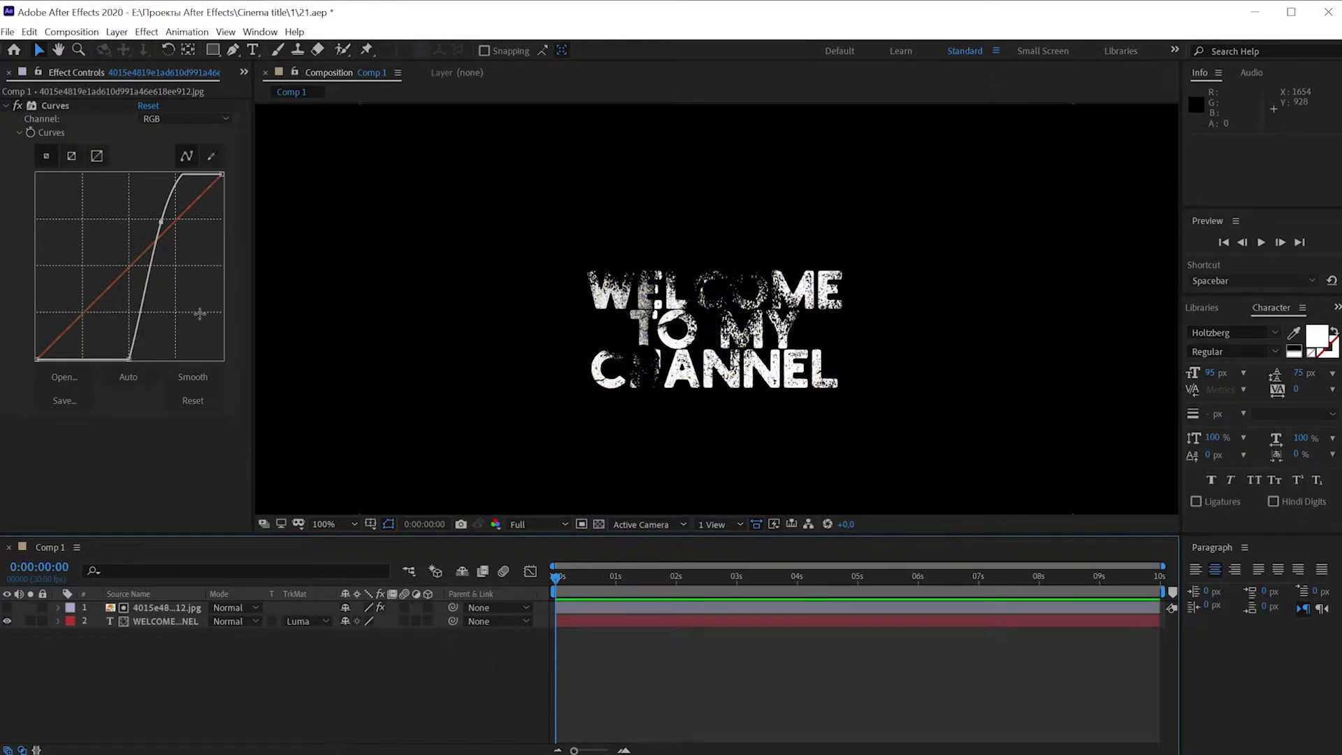
pyautogui.moveTo(130, 361)
pyautogui.mouseDown()
pyautogui.moveTo(70, 350)
pyautogui.moveTo(90, 360)
pyautogui.mouseUp()
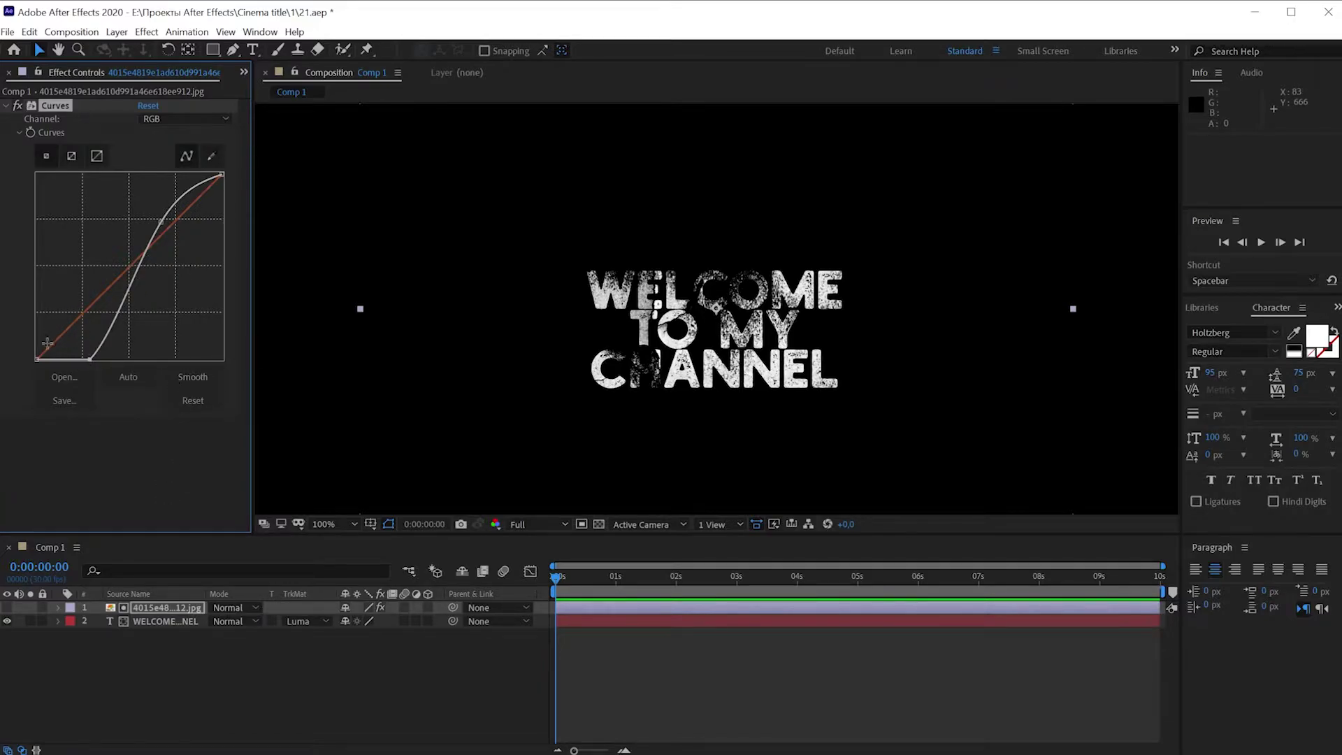
pyautogui.moveTo(90, 360); pyautogui.dragTo(122, 361)
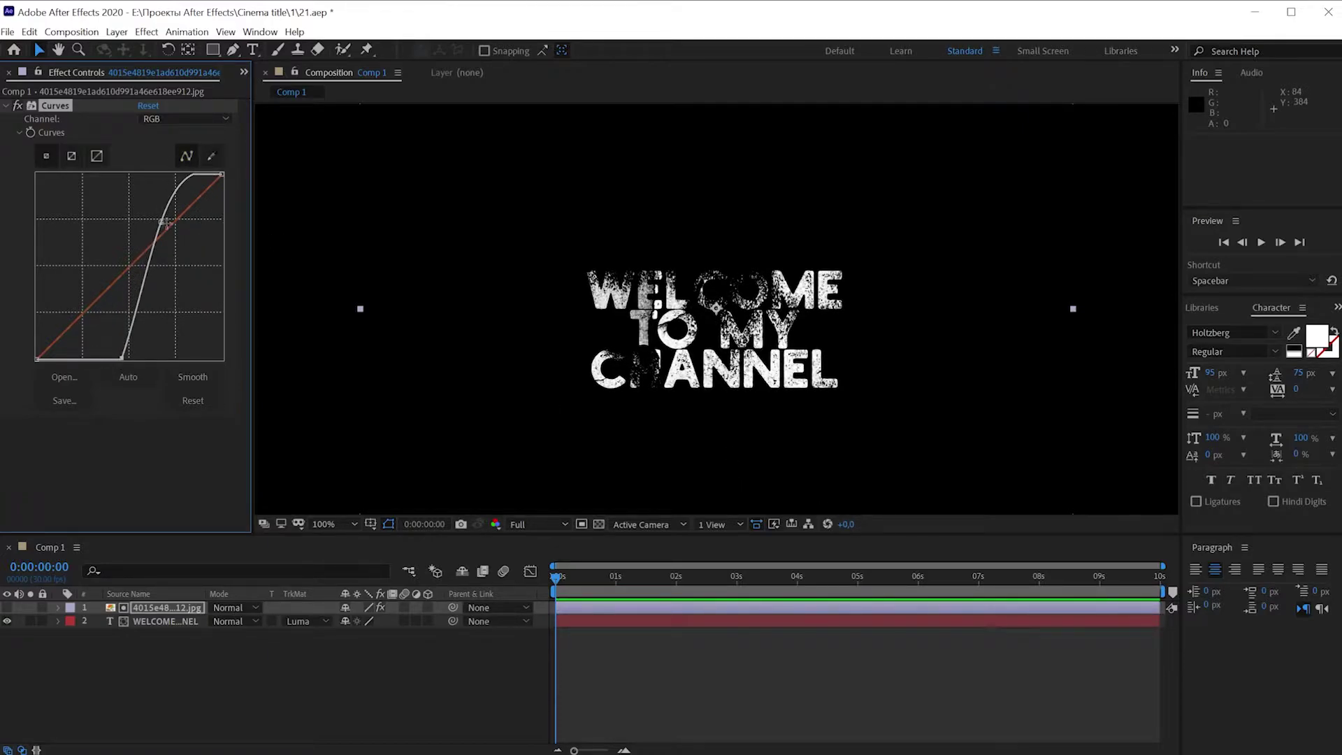
pyautogui.moveTo(162, 222); pyautogui.dragTo(174, 224)
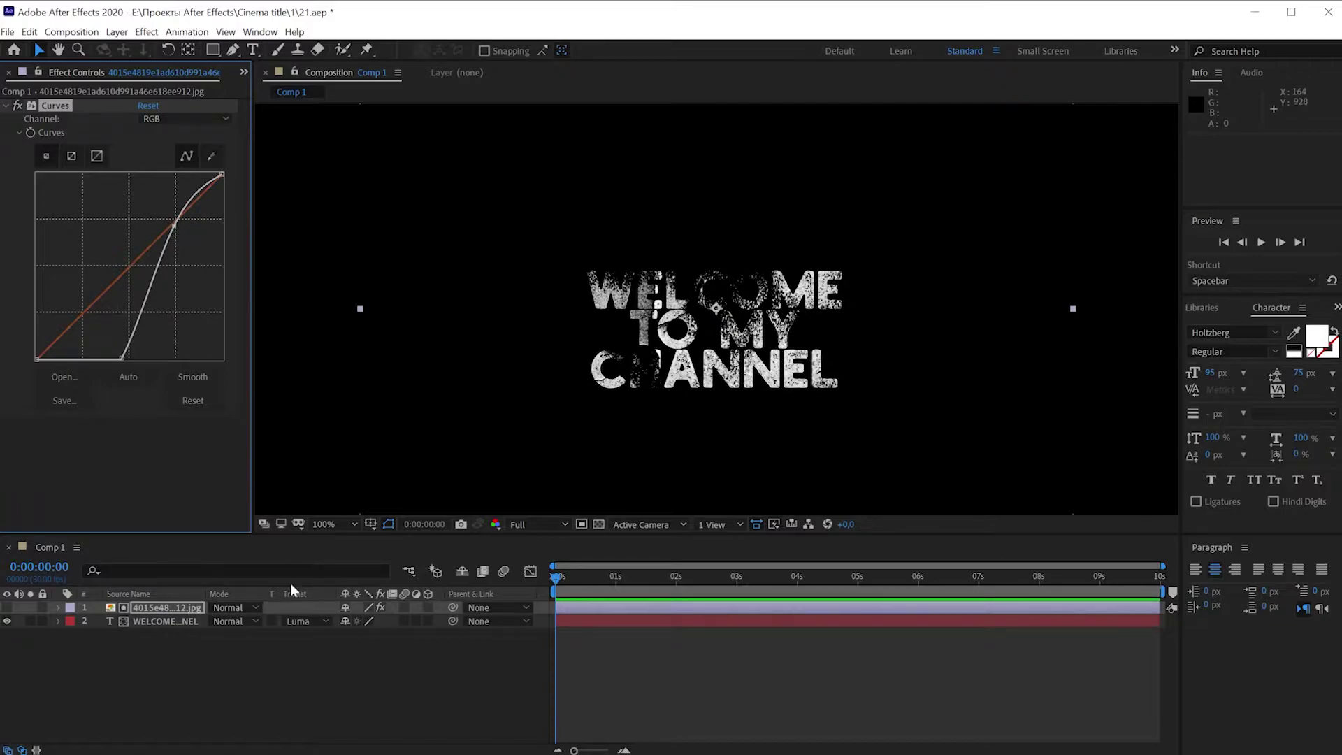
# Select both the text and texture layers together.
pyautogui.click(233, 687)
pyautogui.moveTo(173, 661); pyautogui.dragTo(195, 611)
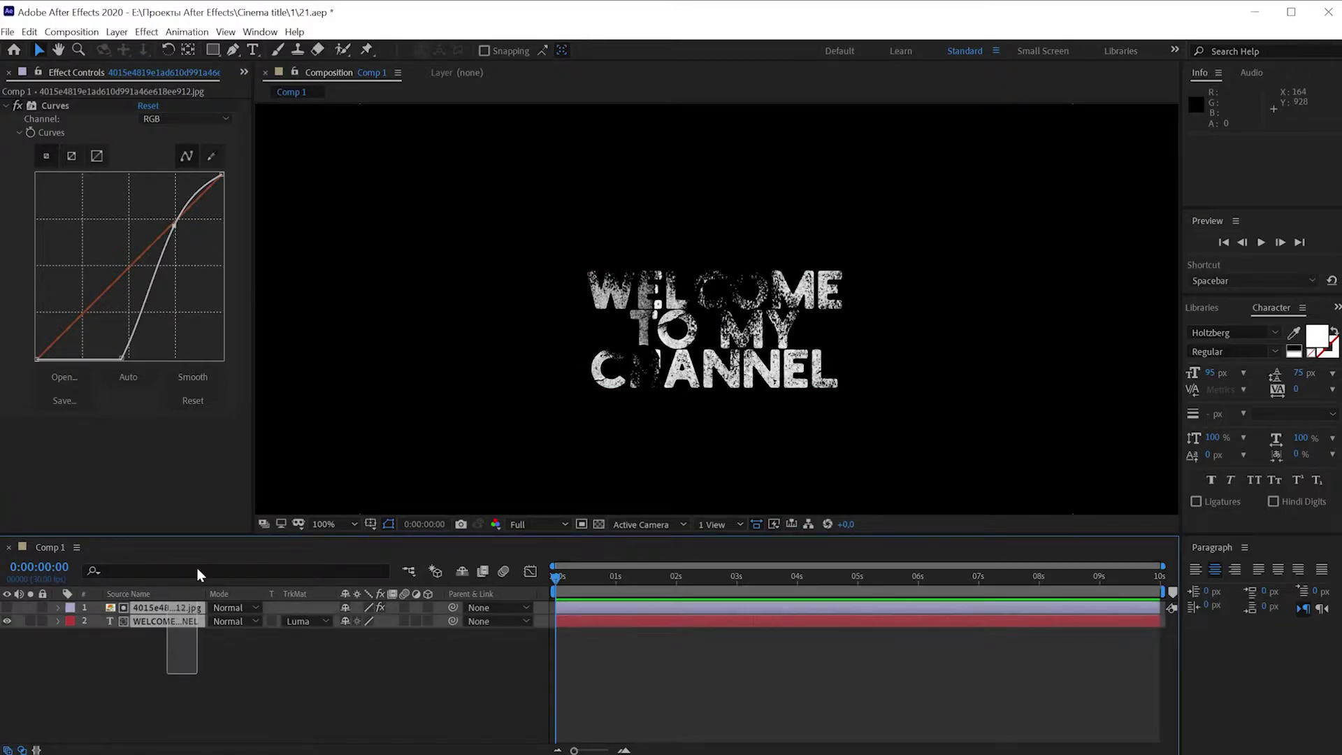
pyautogui.click(186, 702)
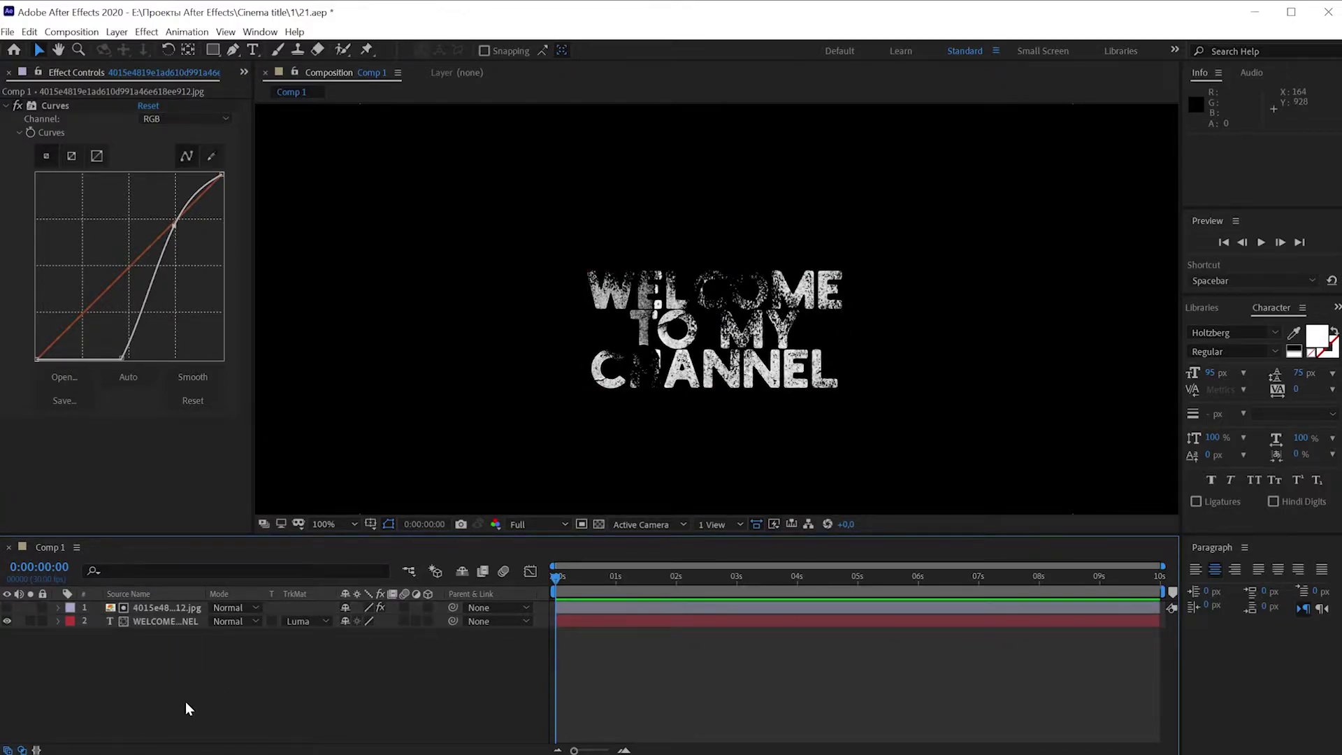
pyautogui.moveTo(170, 639); pyautogui.dragTo(183, 606)
# Pre-compose the text and texture layers into a composition named 'text', then switch to the browser.
pyautogui.hotkey('ctrl', 'shift', 'c')
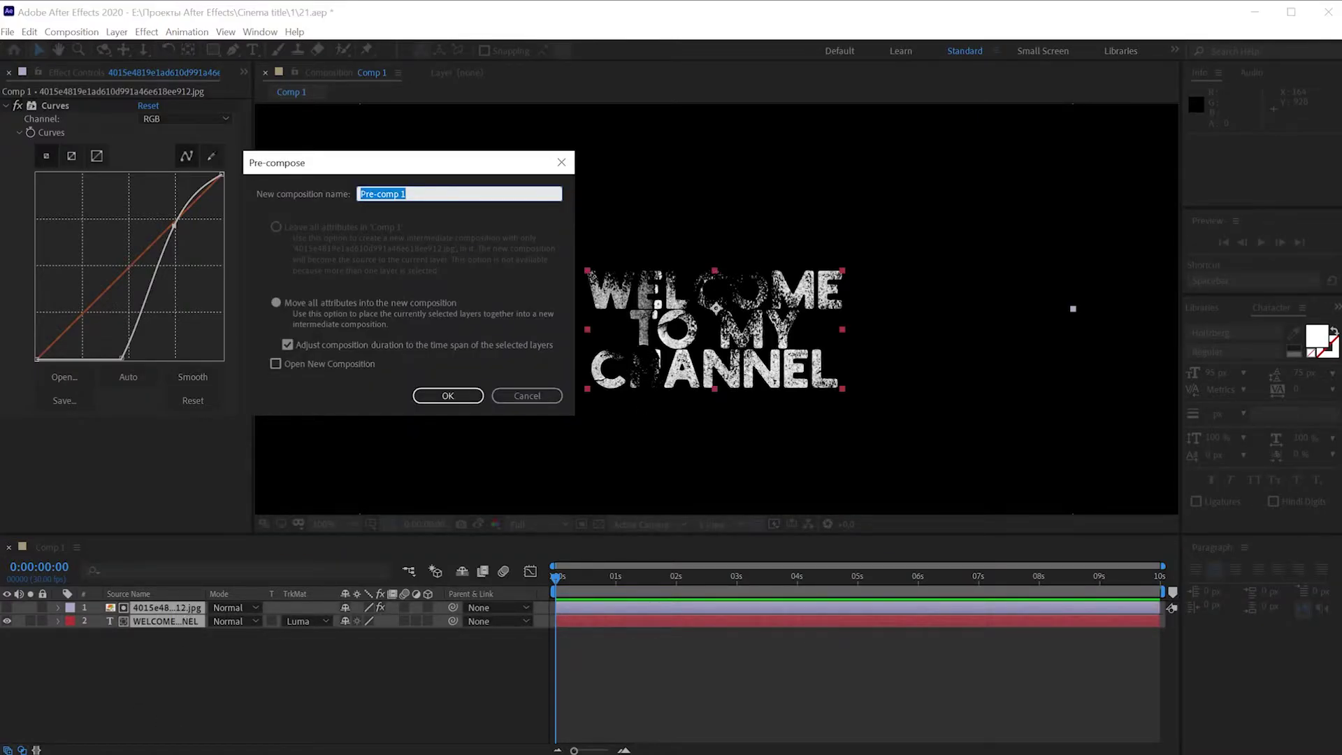
pyautogui.write('text')
pyautogui.click(448, 396)
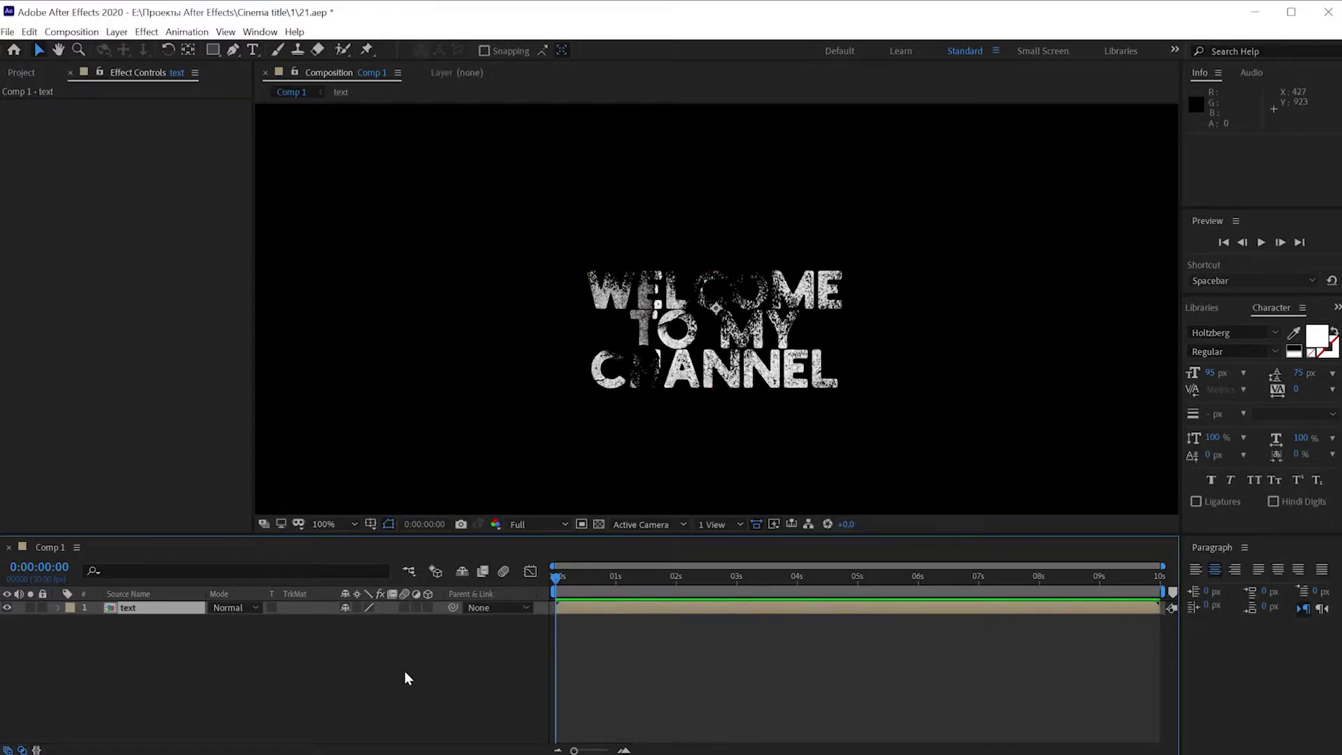
pyautogui.click(405, 673)
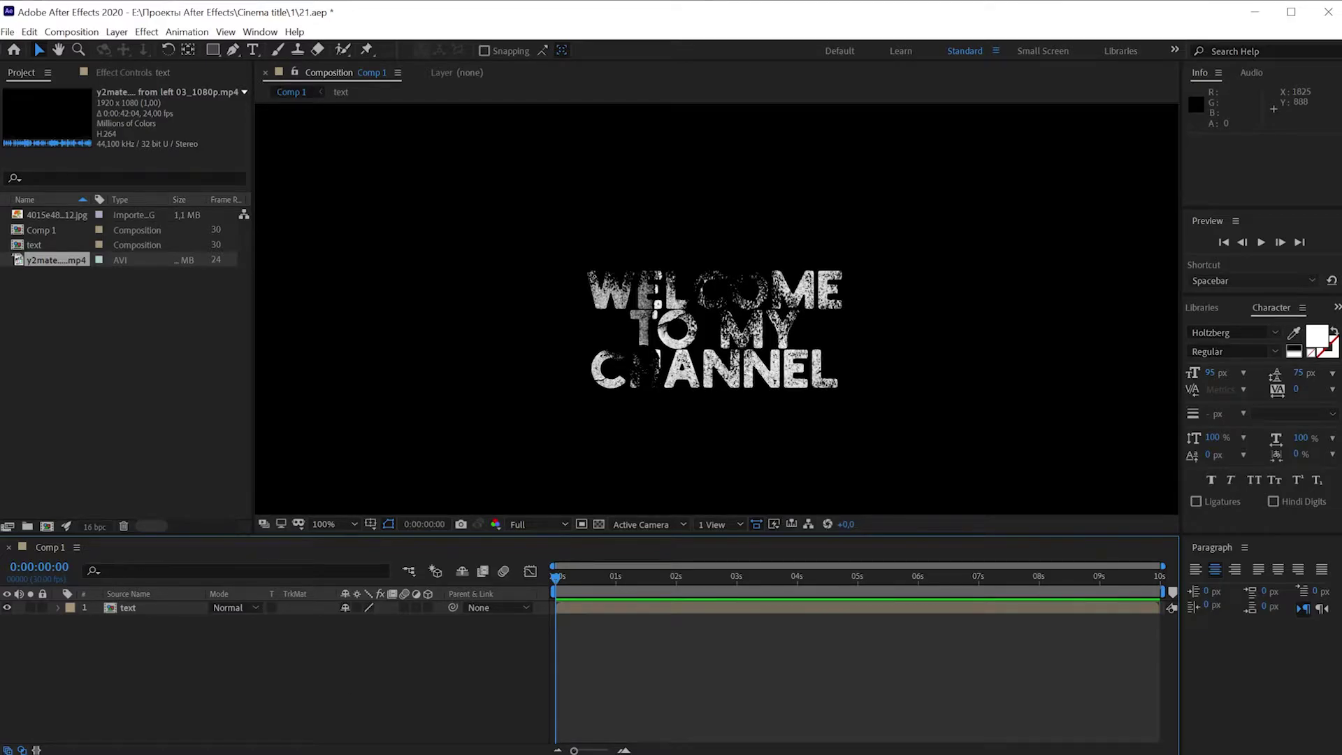
pyautogui.hotkey('alt', 'Tab')
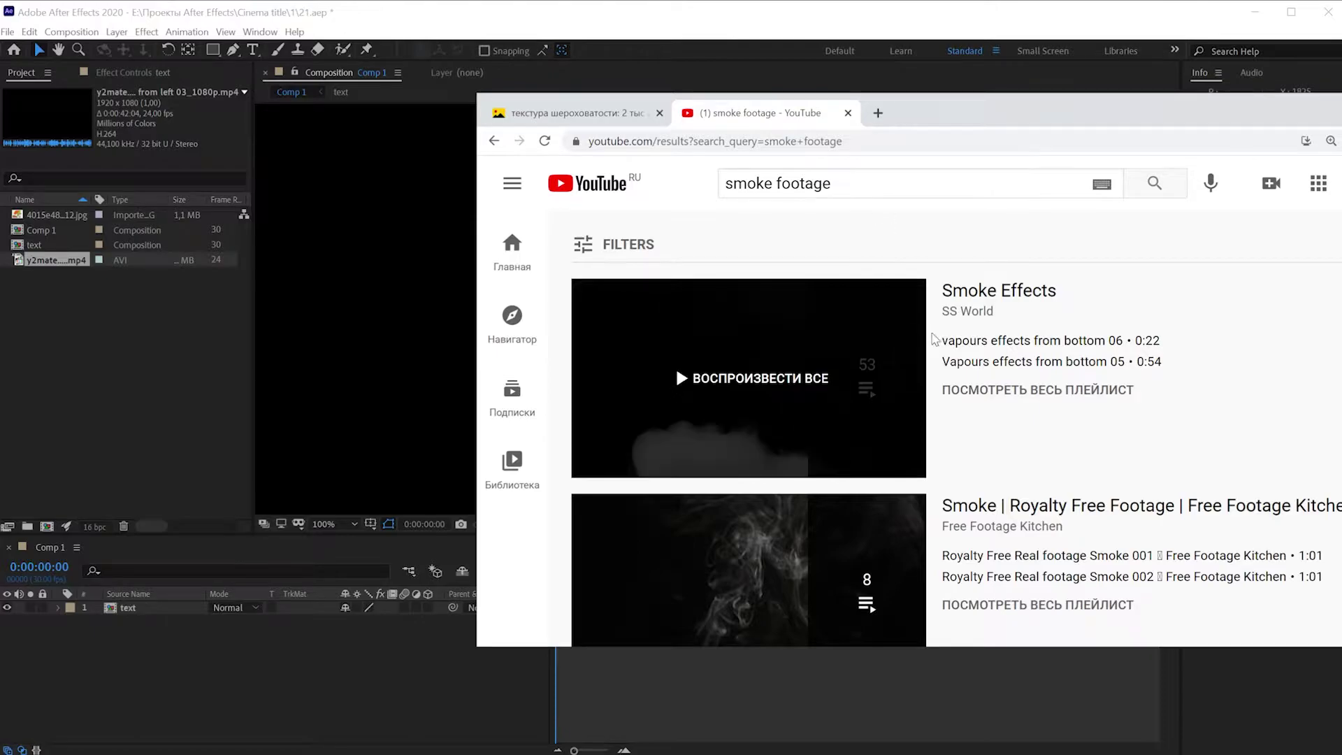
# Open the Smoke Effects playlist on YouTube.
pyautogui.scroll(-1, 993, 308)
pyautogui.scroll(1, 1012, 320)
pyautogui.click(1035, 390)
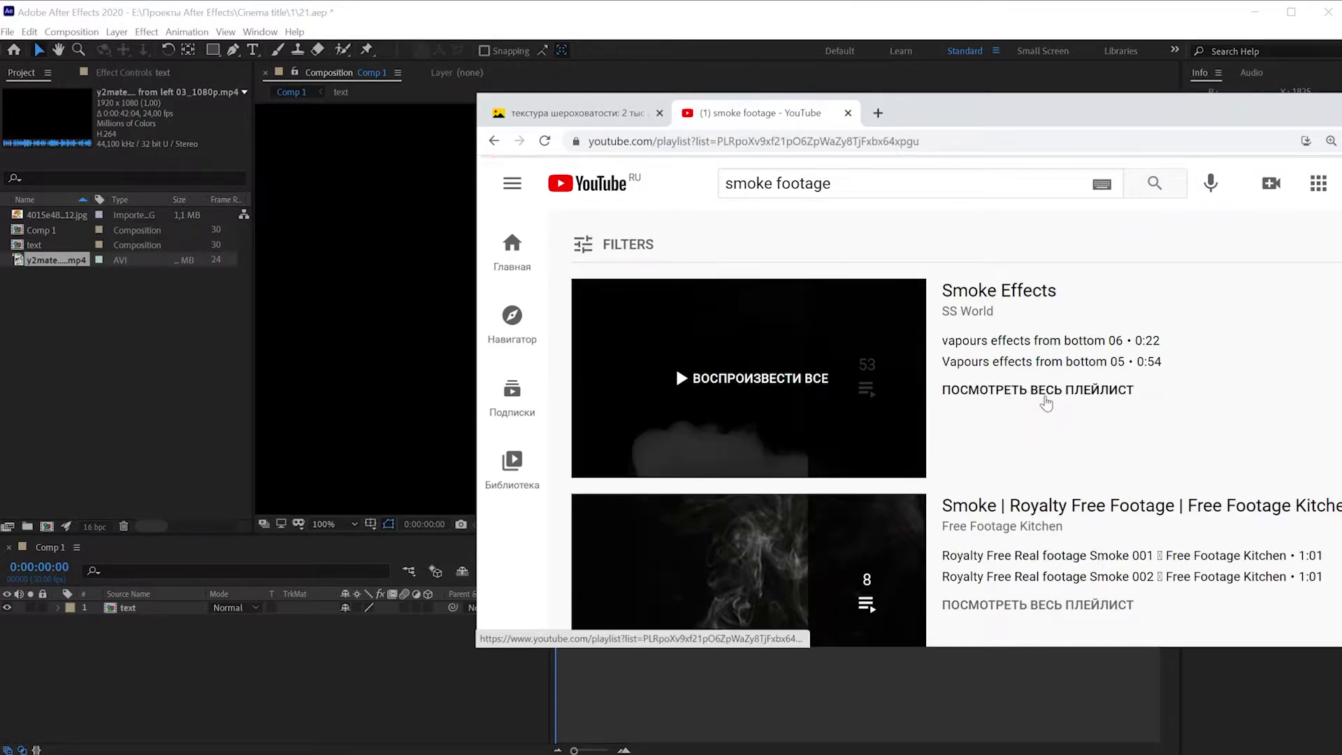
# Browse the playlist's smoke and fog clips, then return to After Effects.
pyautogui.scroll(-3, 1073, 409)
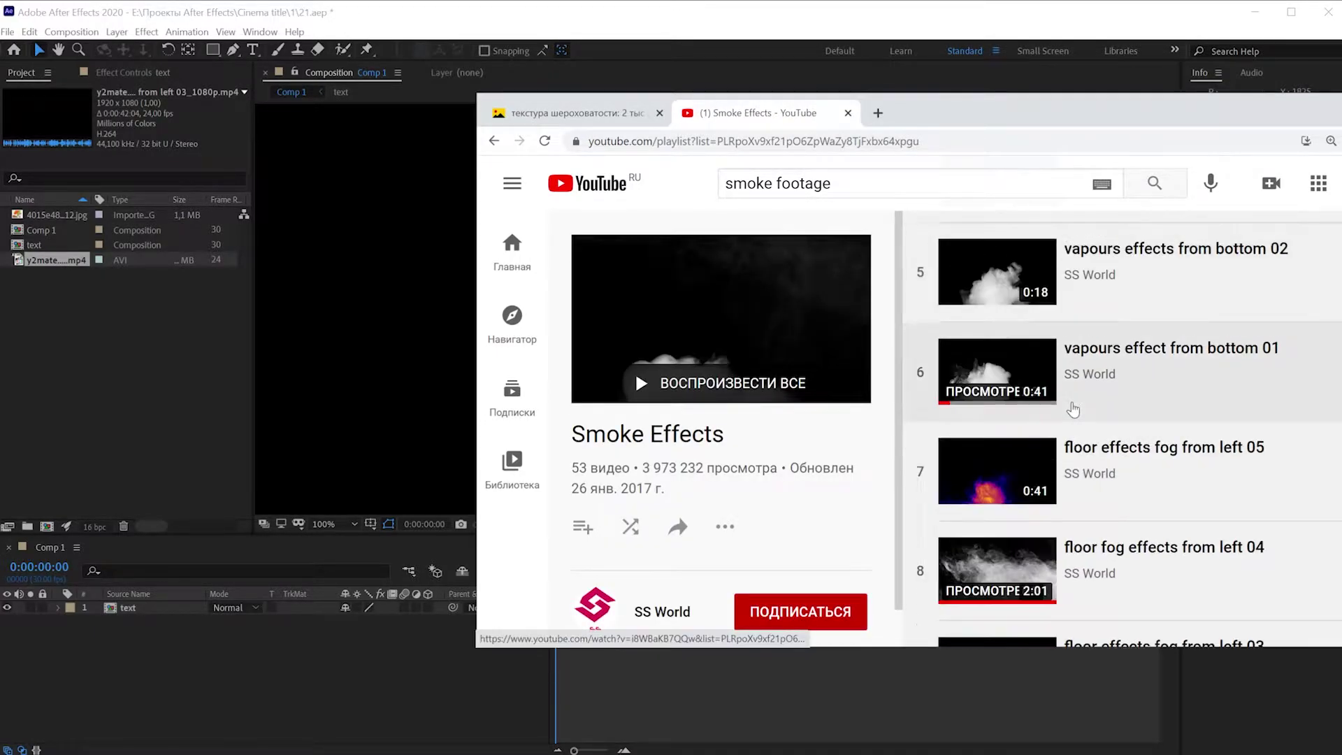
pyautogui.scroll(-5, 1090, 454)
pyautogui.scroll(-3, 1090, 474)
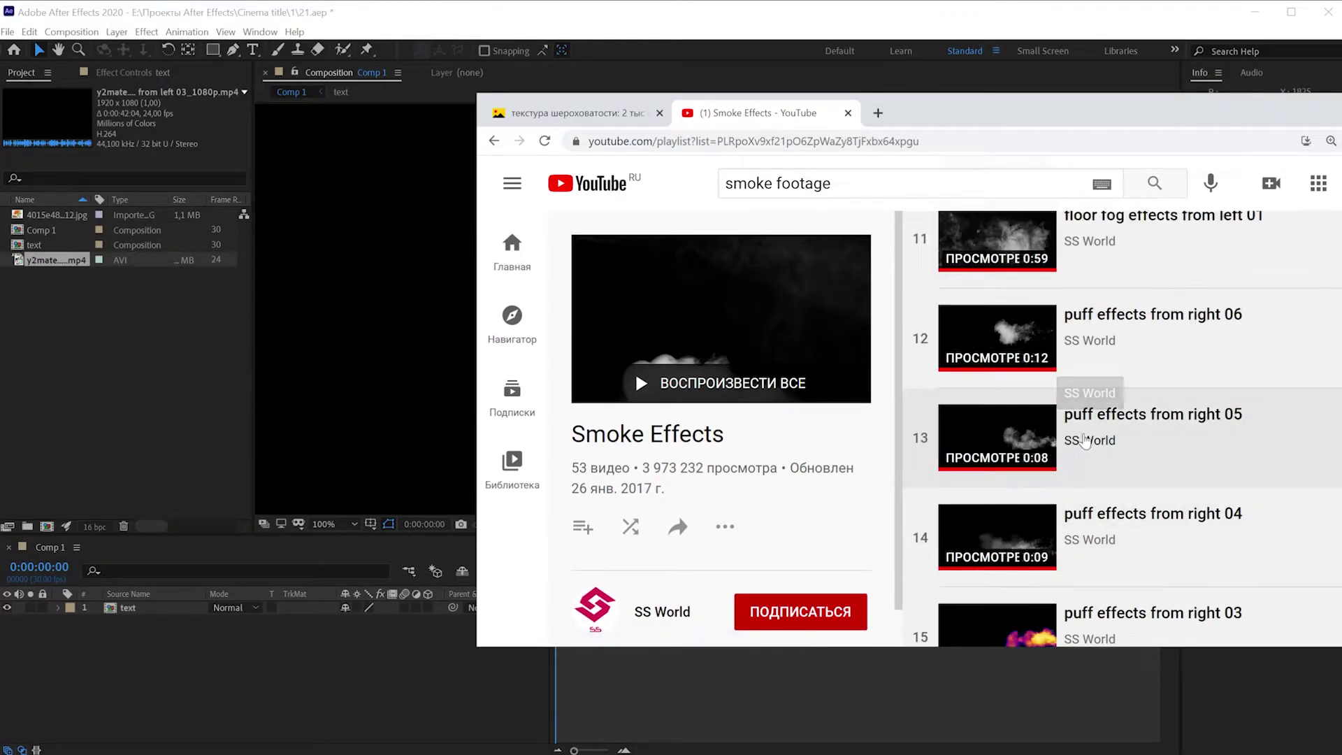
pyautogui.scroll(-1, 1076, 472)
pyautogui.scroll(-5, 1062, 470)
pyautogui.scroll(7, 1038, 467)
pyautogui.scroll(10, 1034, 468)
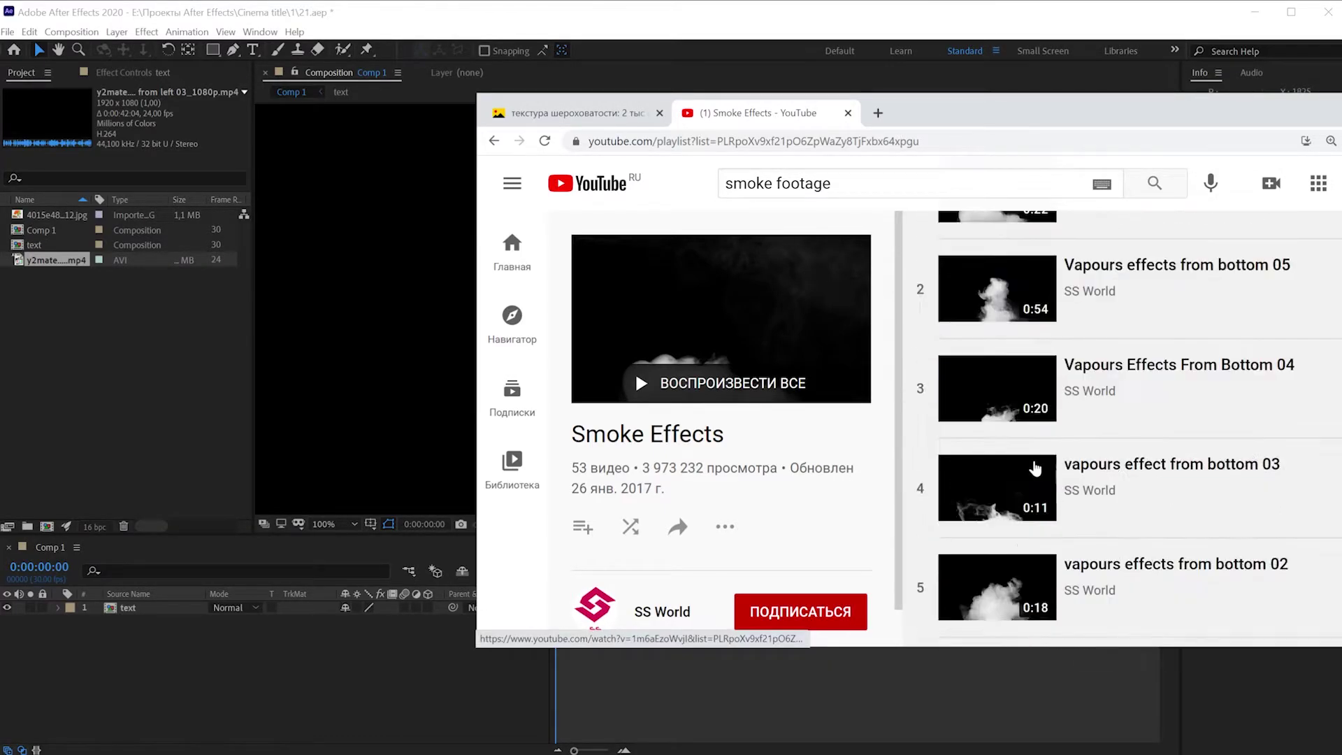
pyautogui.scroll(3, 1031, 467)
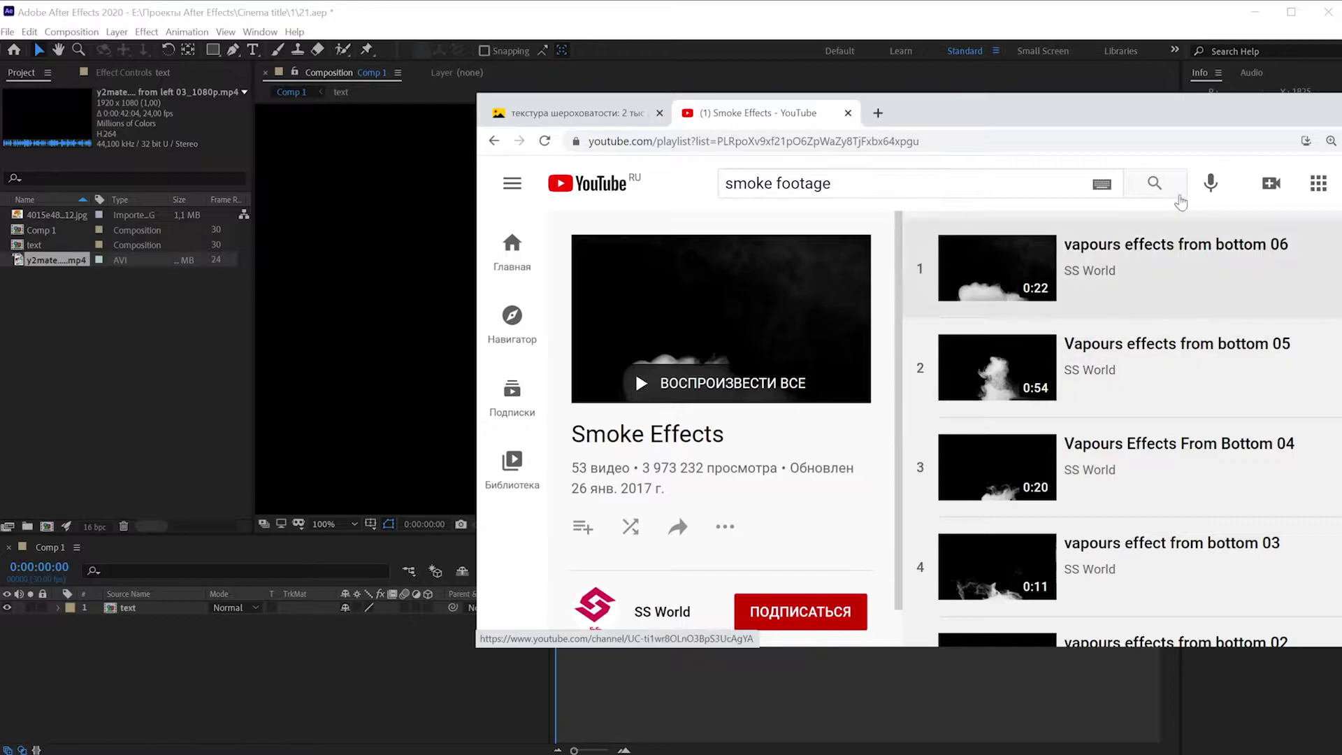
pyautogui.click(111, 279)
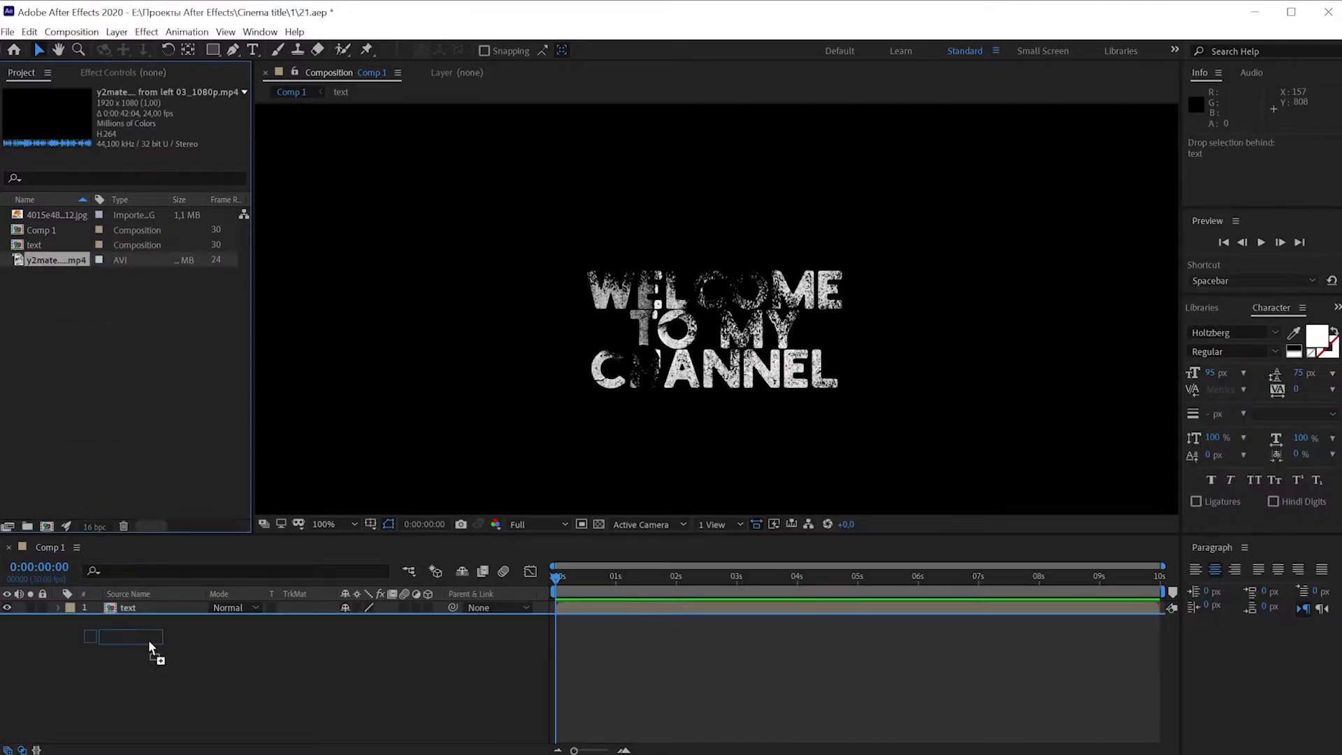
# Place the y2mate fog clip above the 'text' precomp and set its blend mode to Screen.
pyautogui.moveTo(77, 263)
pyautogui.mouseDown()
pyautogui.moveTo(149, 640)
pyautogui.moveTo(145, 627)
pyautogui.mouseUp()
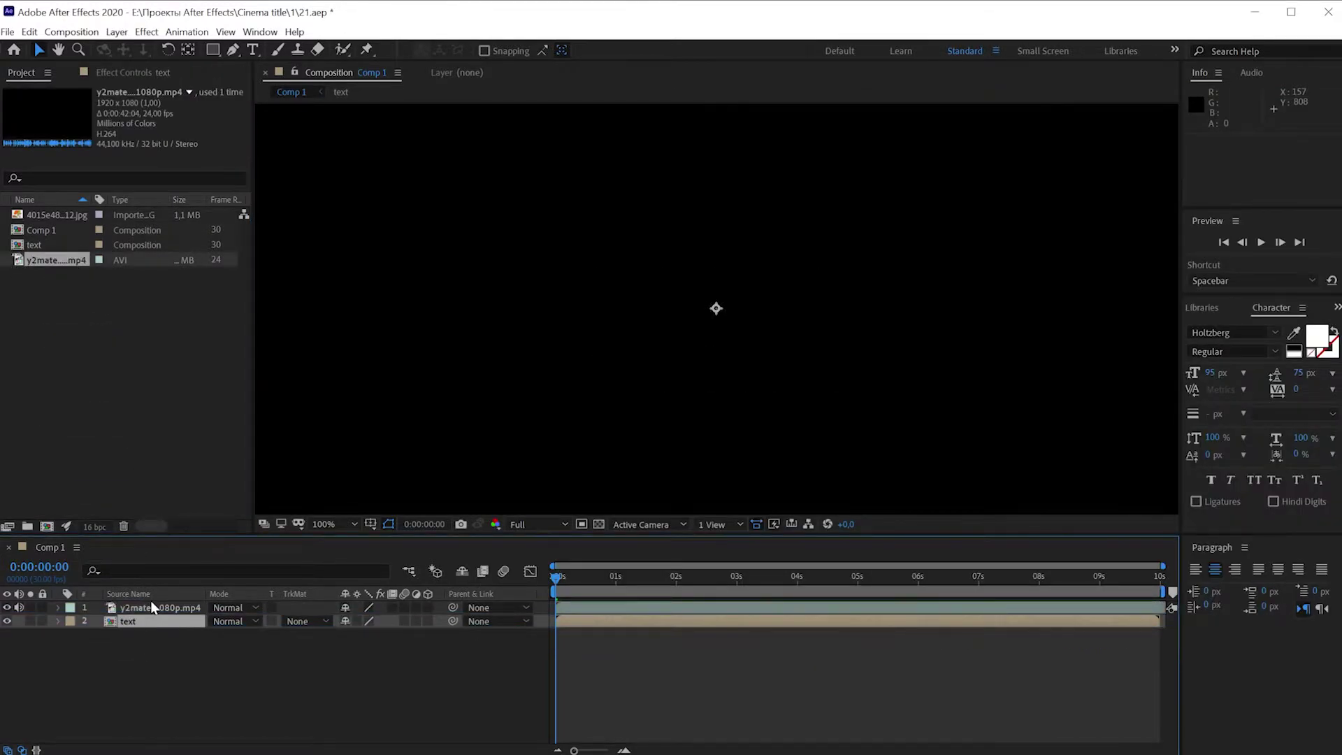
pyautogui.click(153, 608)
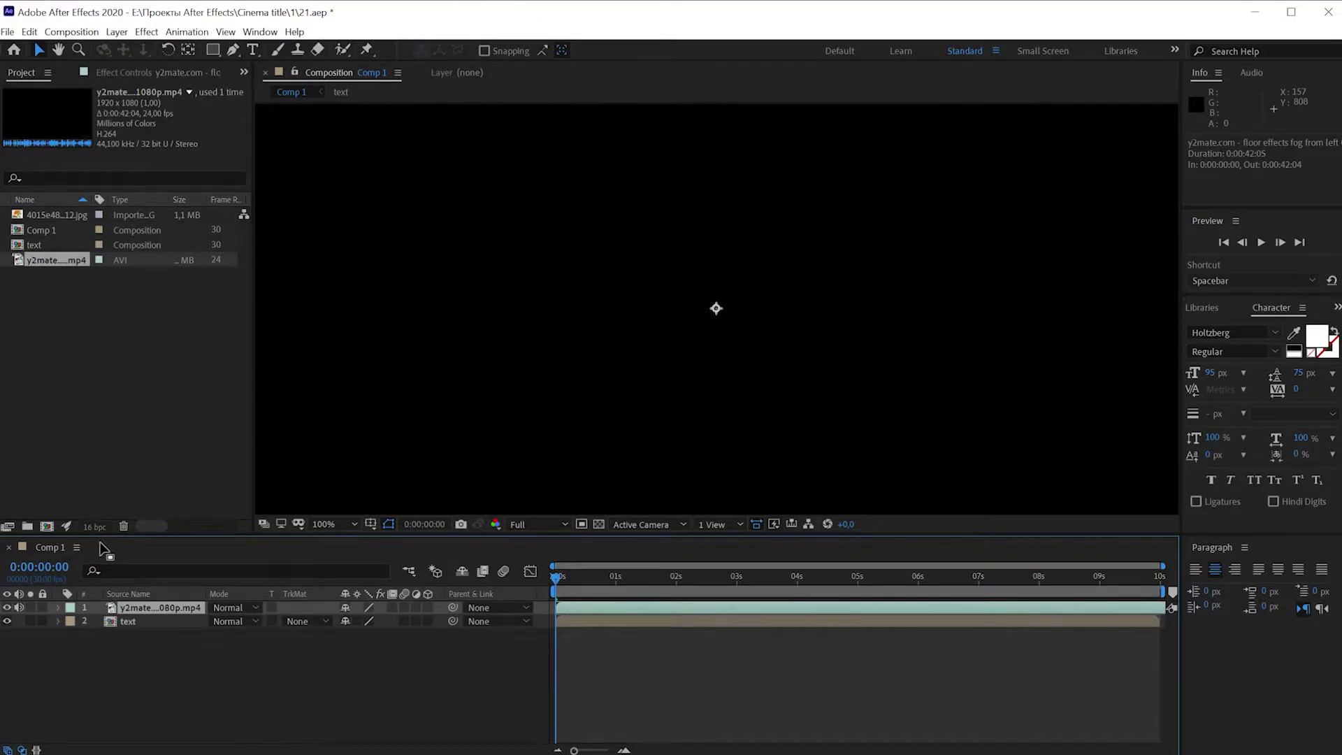
pyautogui.click(230, 607)
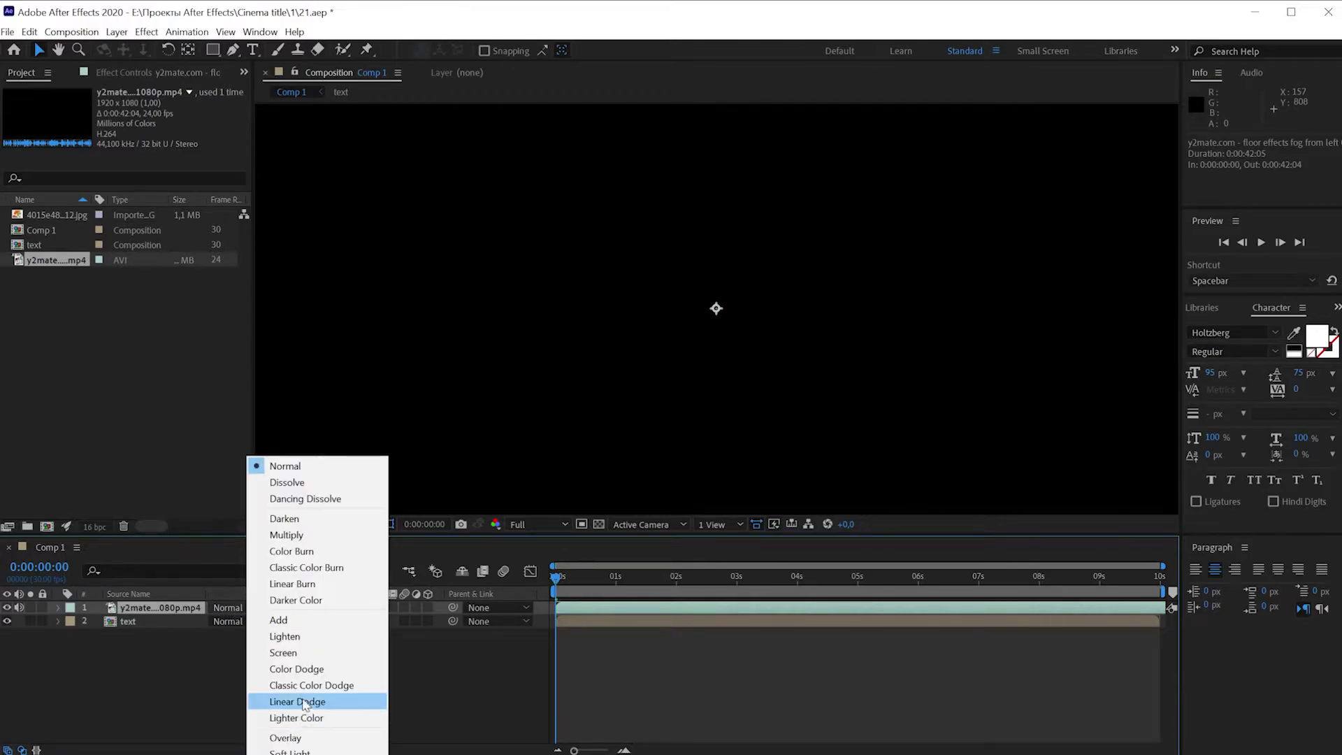
pyautogui.click(316, 654)
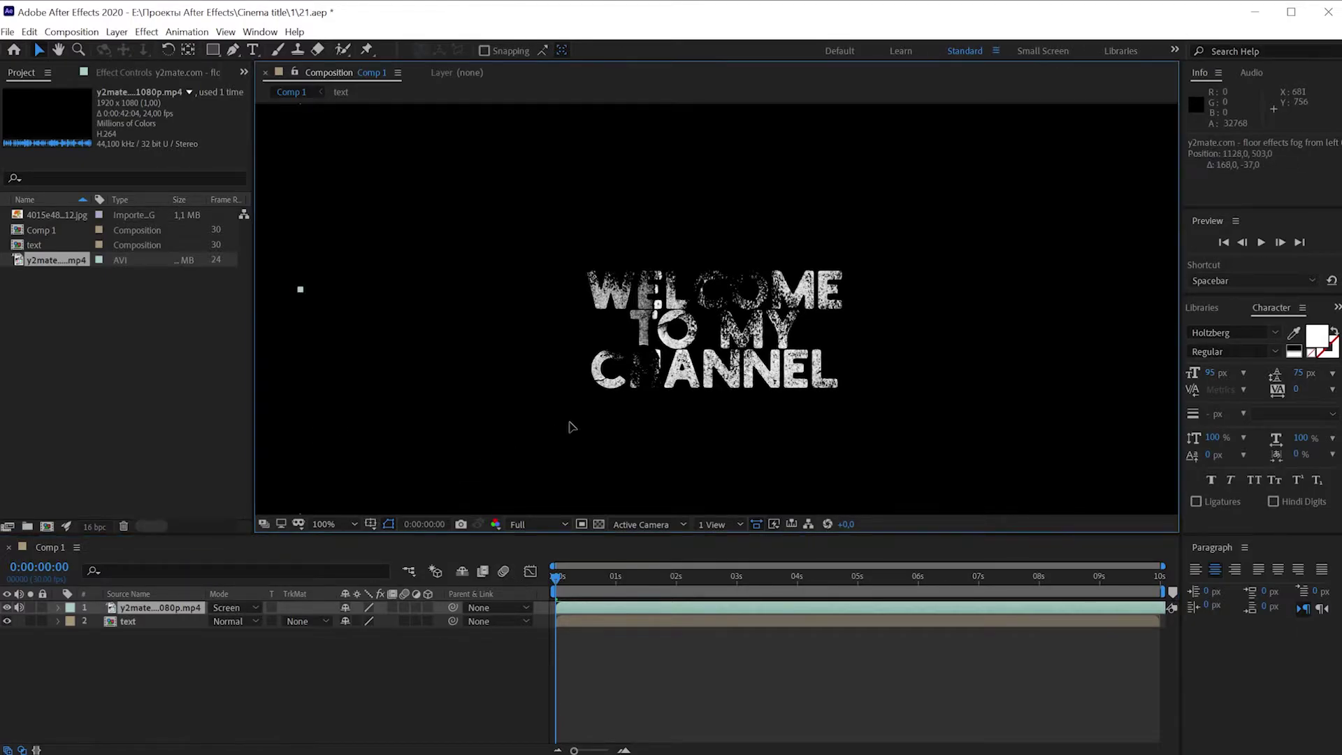
# Reposition the fog layer up and to the right in the viewer, scrubbing to preview it.
pyautogui.moveTo(509, 434); pyautogui.dragTo(768, 278)
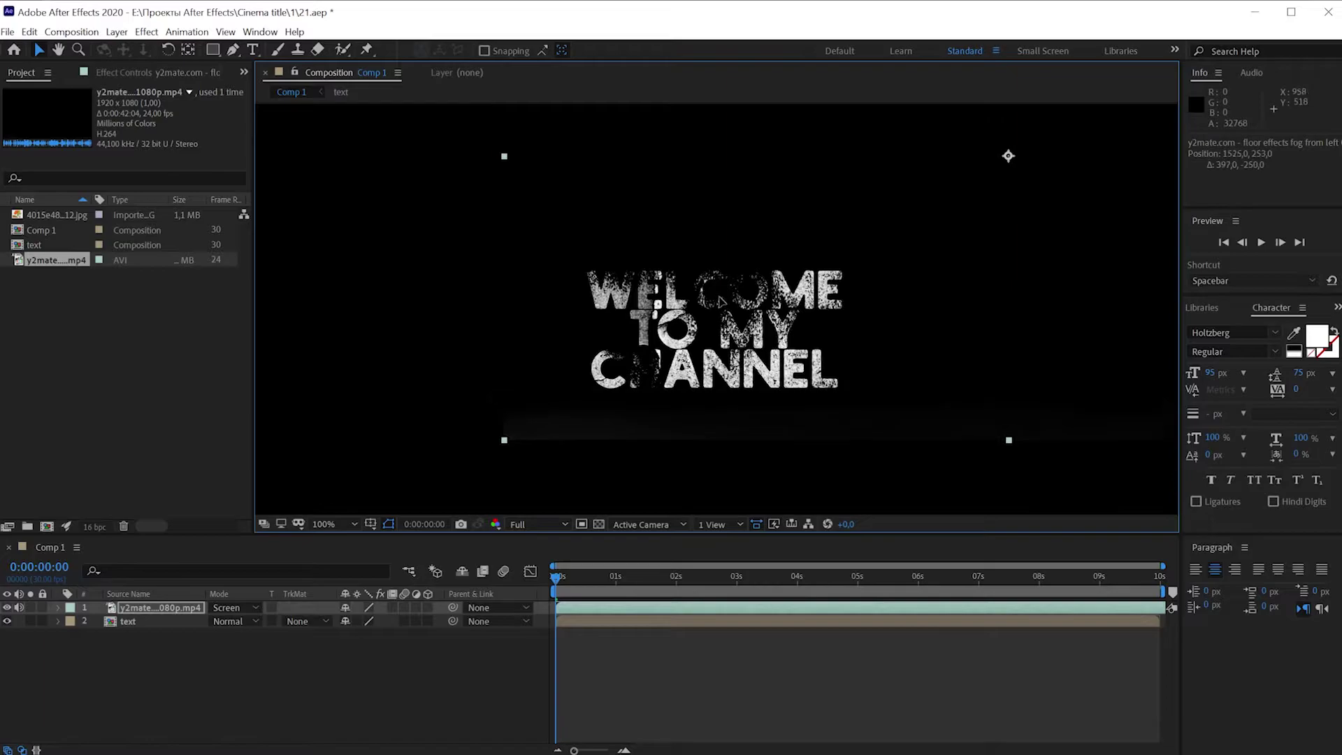
pyautogui.press(',')
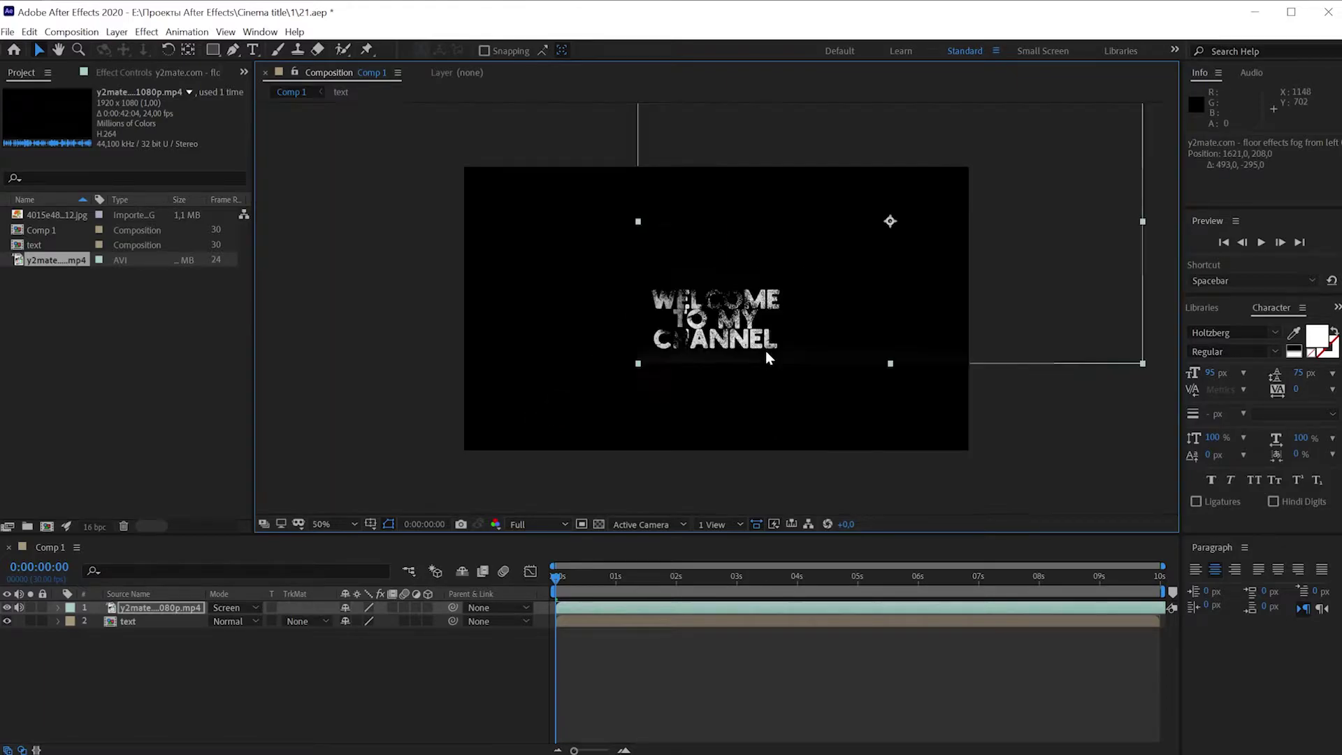
pyautogui.moveTo(1030, 260); pyautogui.dragTo(1022, 257)
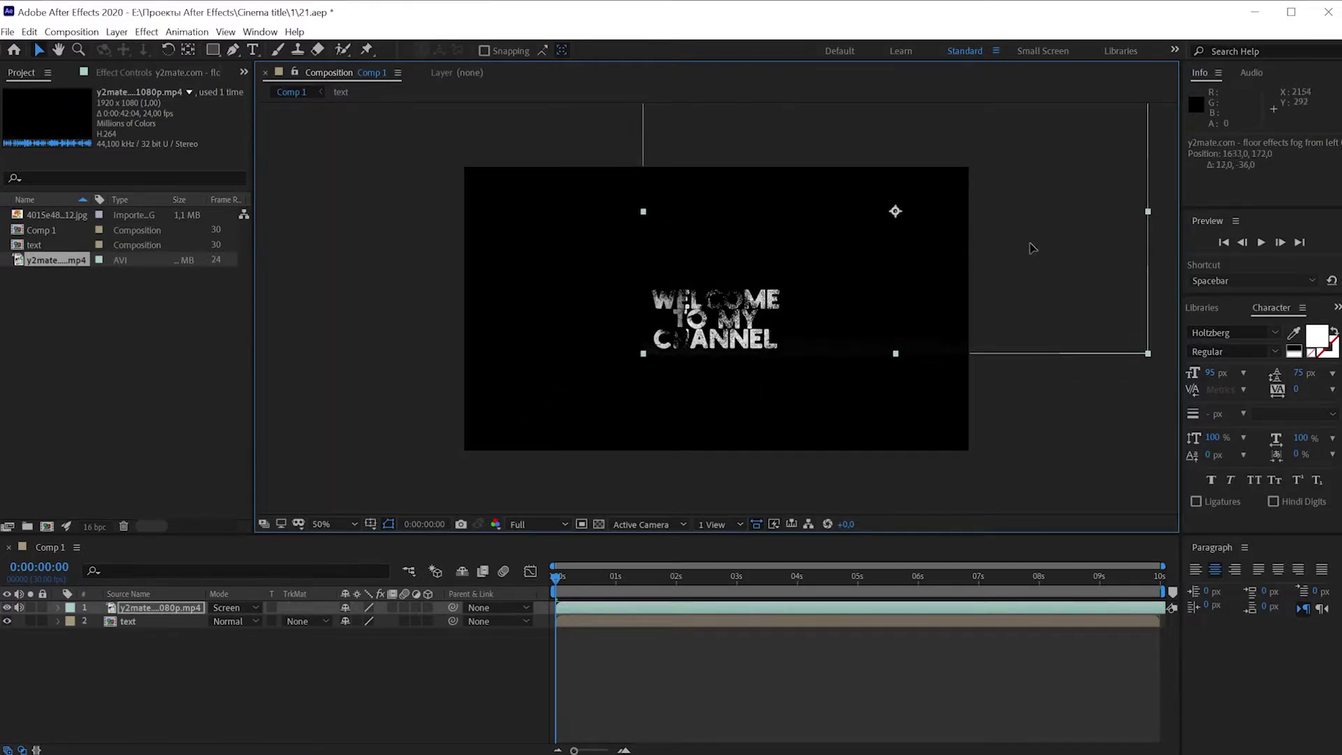
pyautogui.moveTo(571, 591); pyautogui.dragTo(1053, 601)
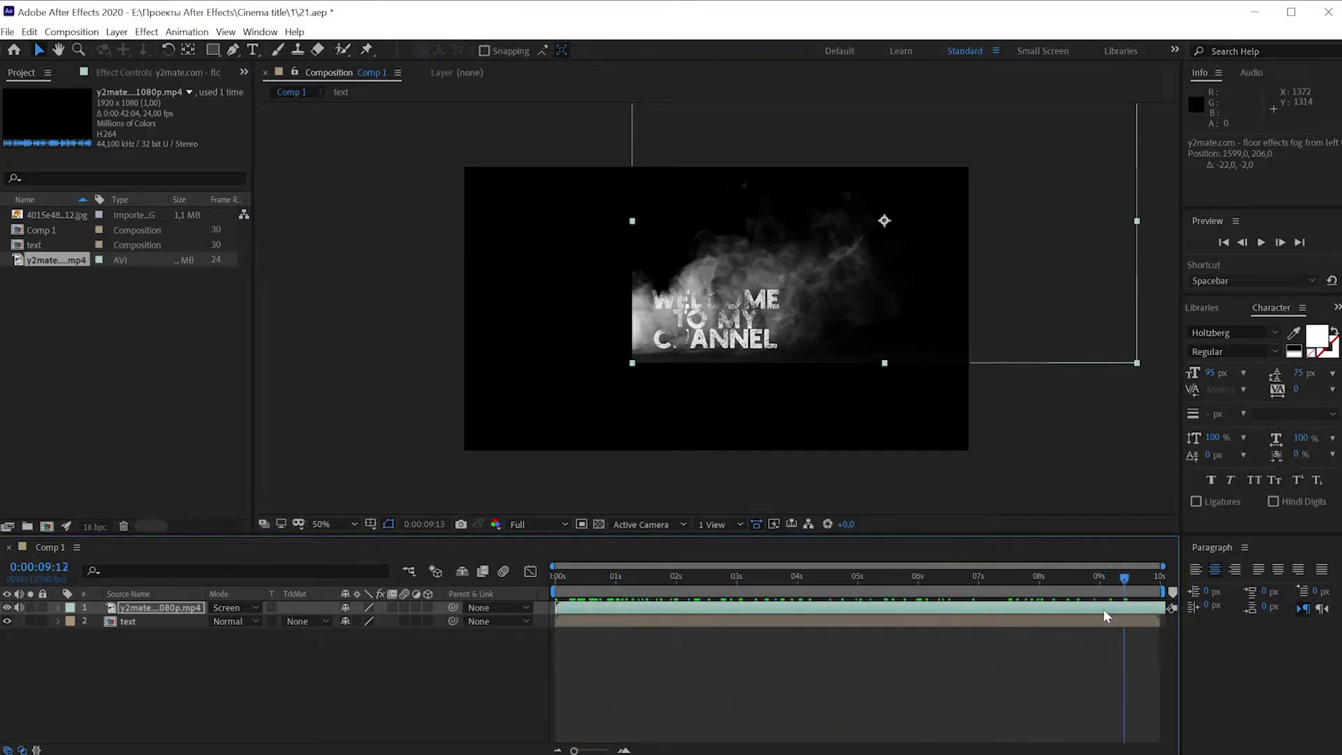
pyautogui.moveTo(1053, 601); pyautogui.dragTo(553, 605)
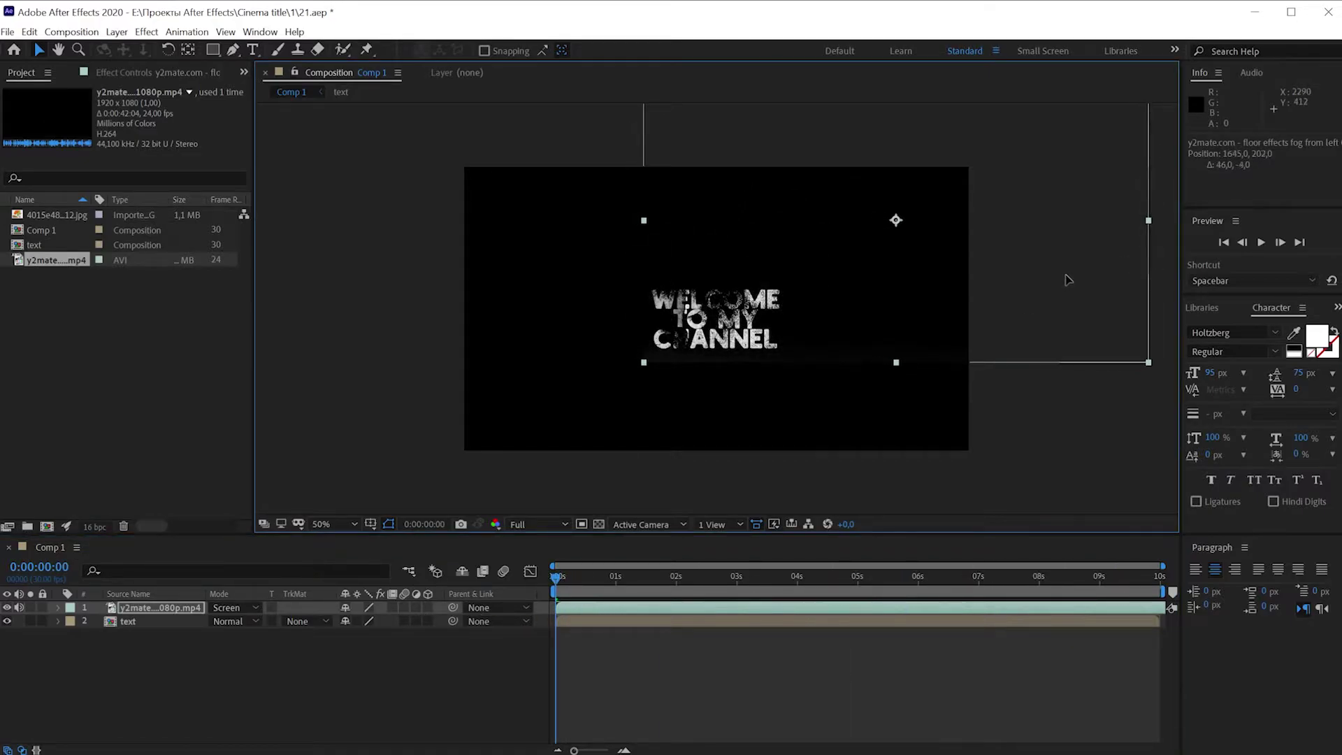
pyautogui.moveTo(1060, 279); pyautogui.dragTo(1072, 275)
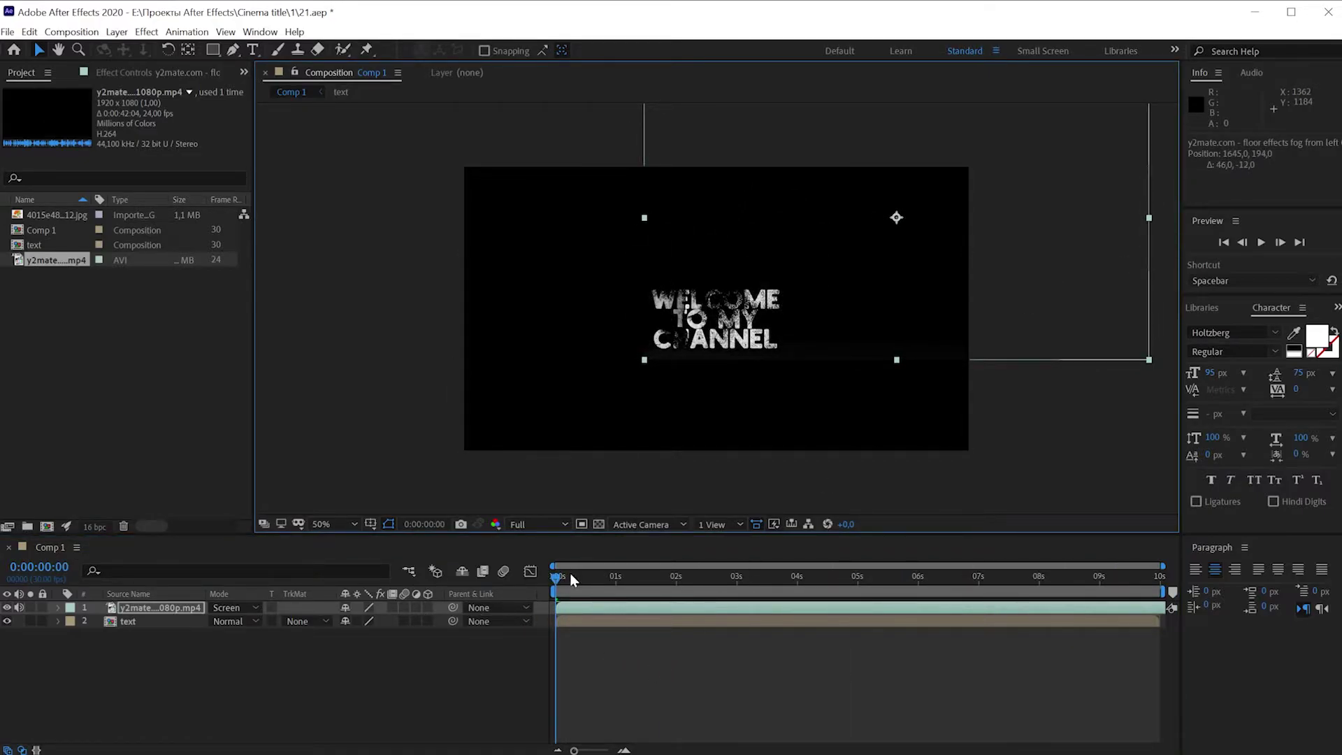
pyautogui.moveTo(571, 577); pyautogui.dragTo(1027, 605)
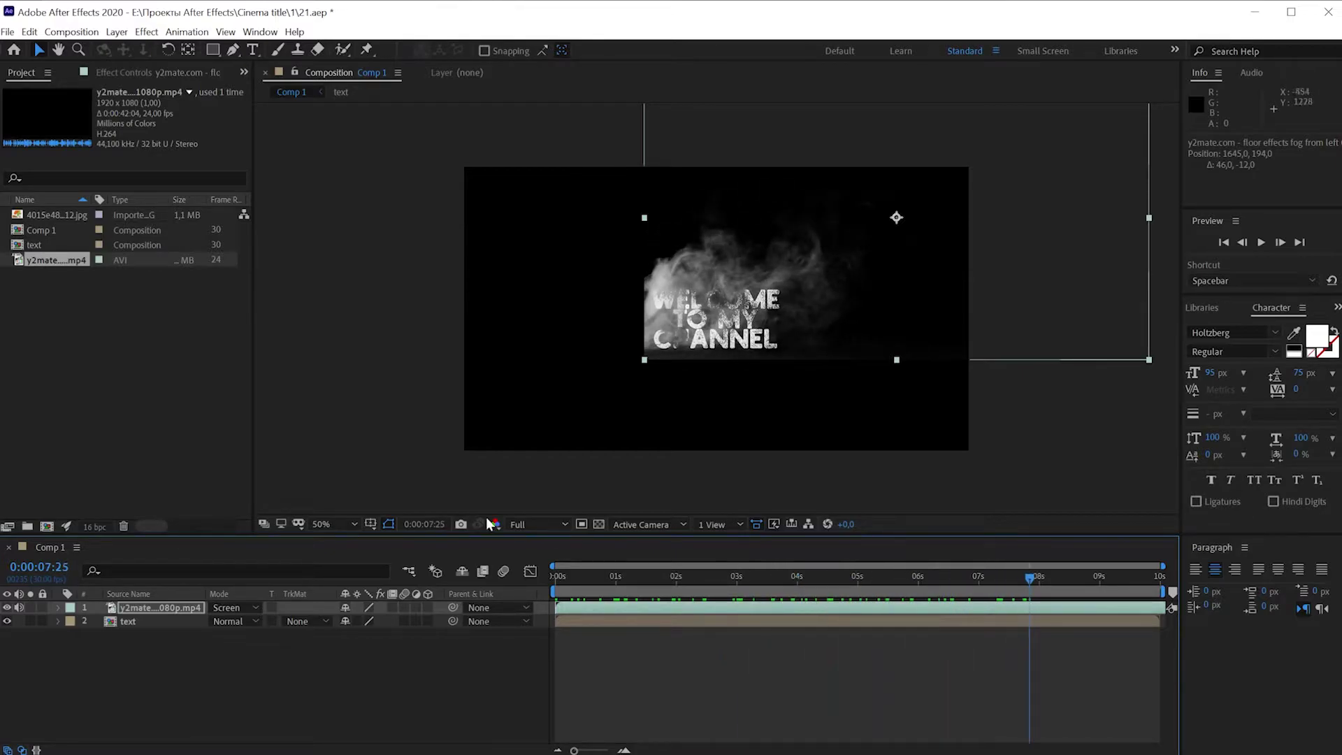
# Slide the fog clip 15 frames earlier and scrub to check the smoke over the title.
pyautogui.moveTo(743, 608)
pyautogui.mouseDown()
pyautogui.moveTo(485, 571)
pyautogui.moveTo(473, 584)
pyautogui.mouseUp()
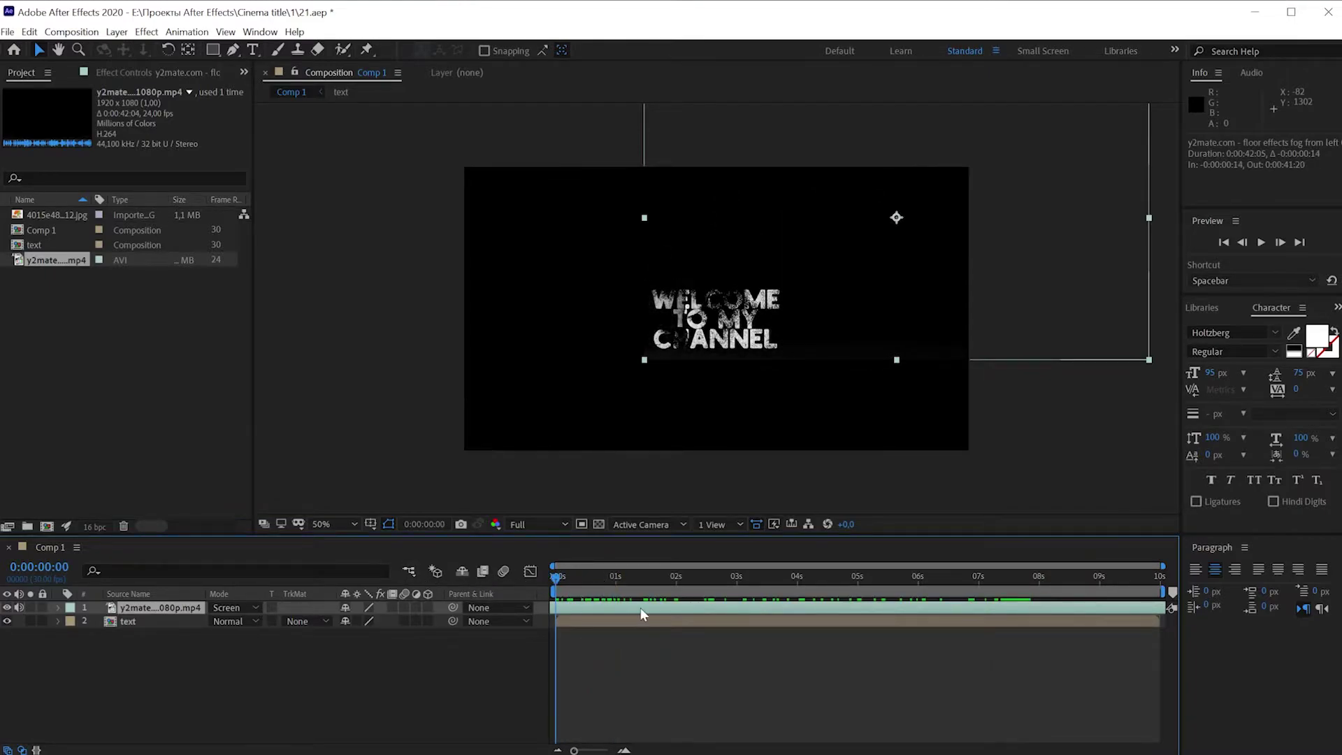
pyautogui.moveTo(639, 607)
pyautogui.mouseDown()
pyautogui.moveTo(561, 609)
pyautogui.moveTo(636, 593)
pyautogui.moveTo(1170, 613)
pyautogui.mouseUp()
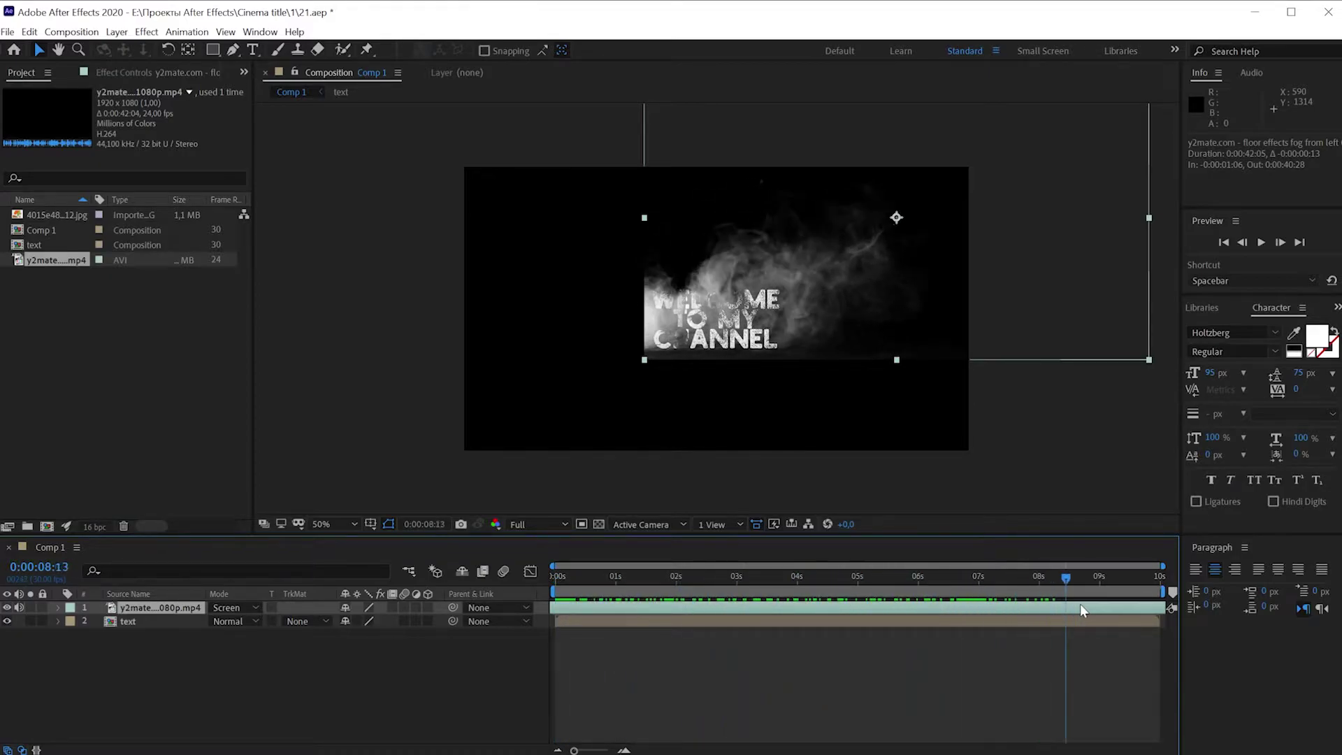
pyautogui.press('Home')
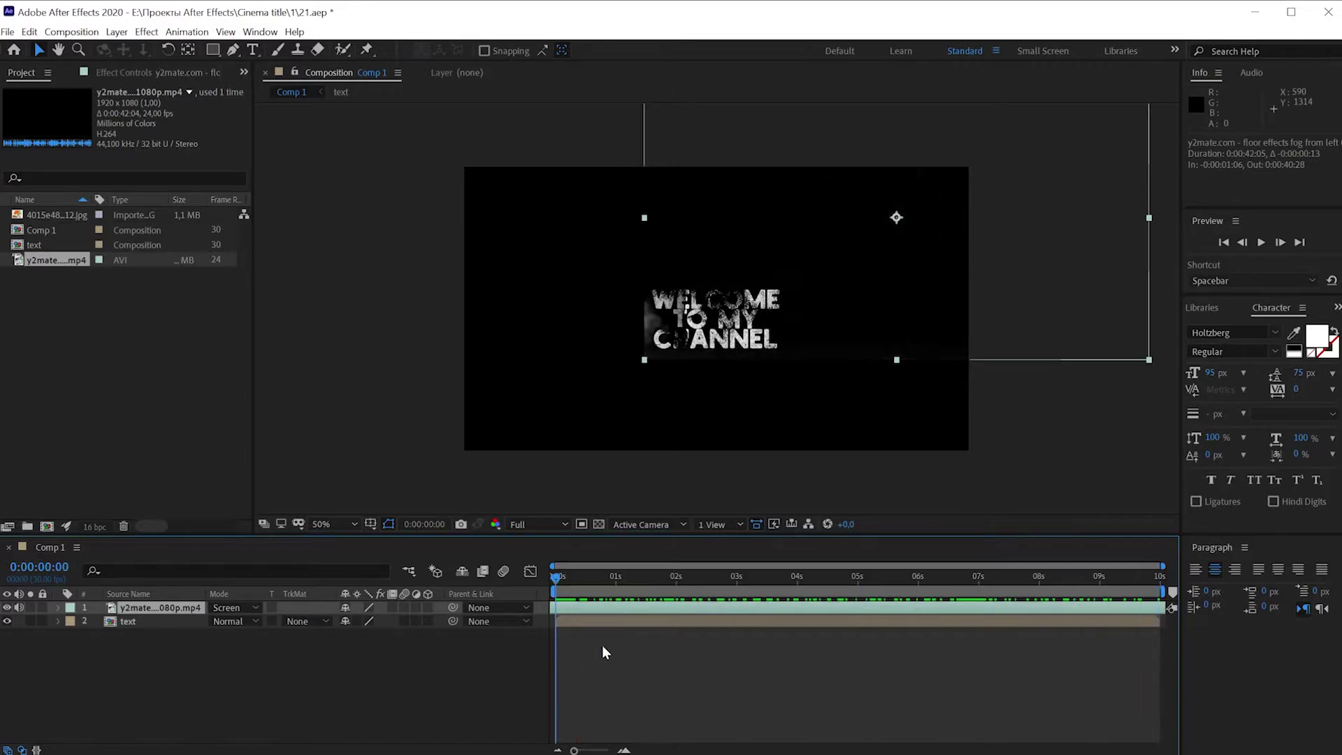
pyautogui.moveTo(628, 603); pyautogui.dragTo(587, 606)
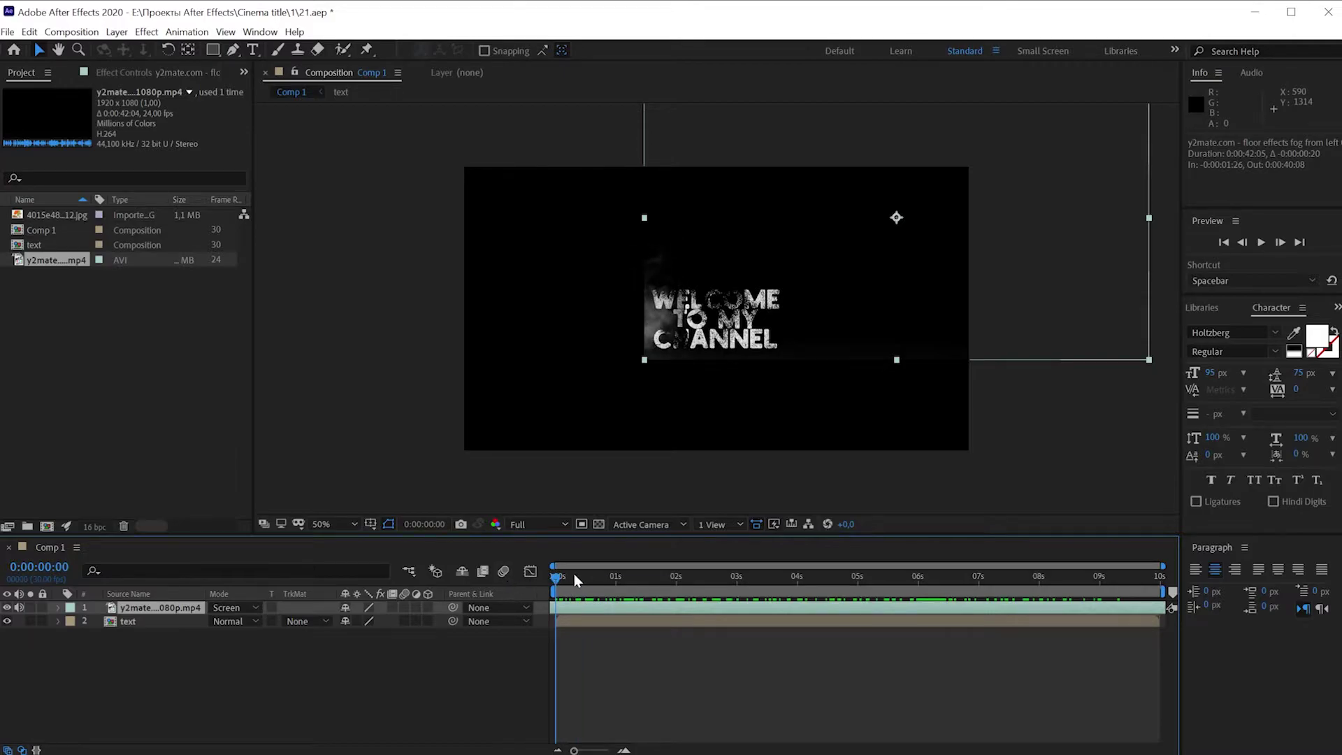
pyautogui.moveTo(575, 580)
pyautogui.mouseDown()
pyautogui.moveTo(976, 605)
pyautogui.moveTo(162, 606)
pyautogui.mouseUp()
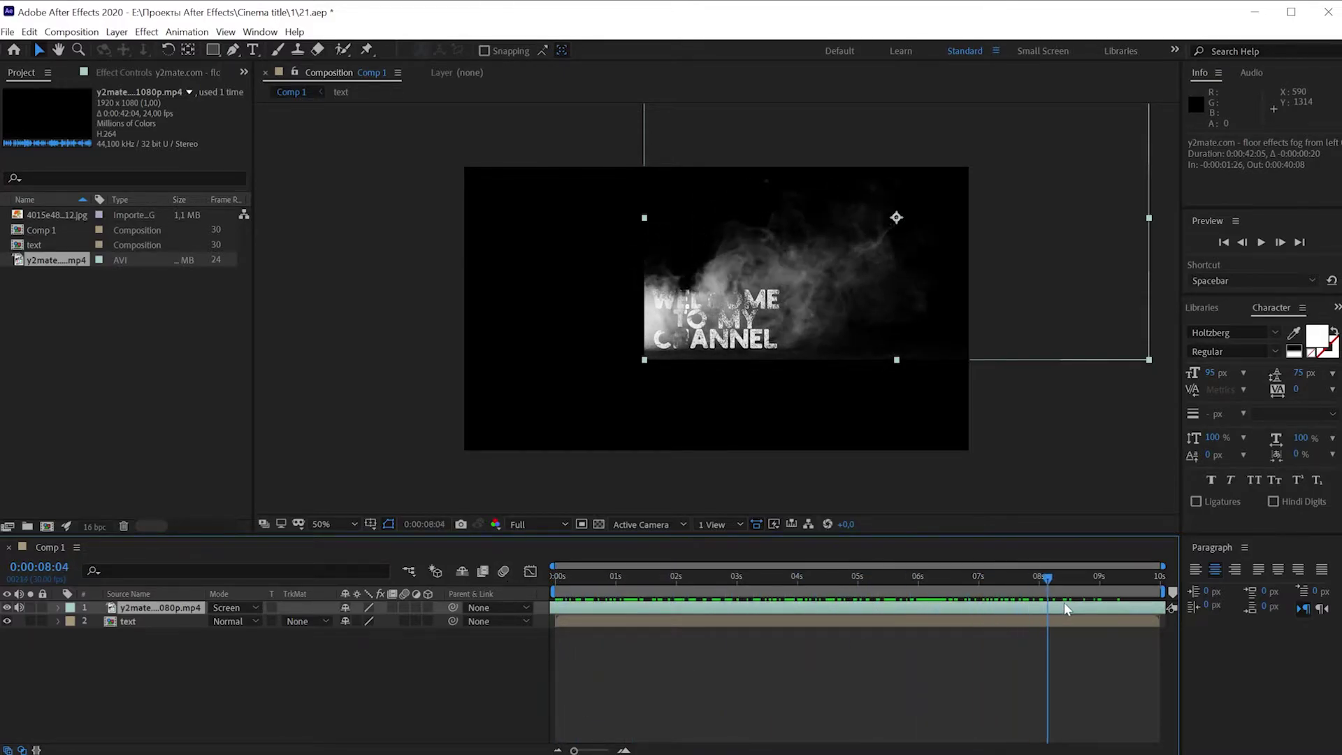
# Apply a Levels effect to the smoke footage layer by searching 'lev' in the effect search.
pyautogui.click(161, 606)
pyautogui.hotkey('ctrl', 'space')
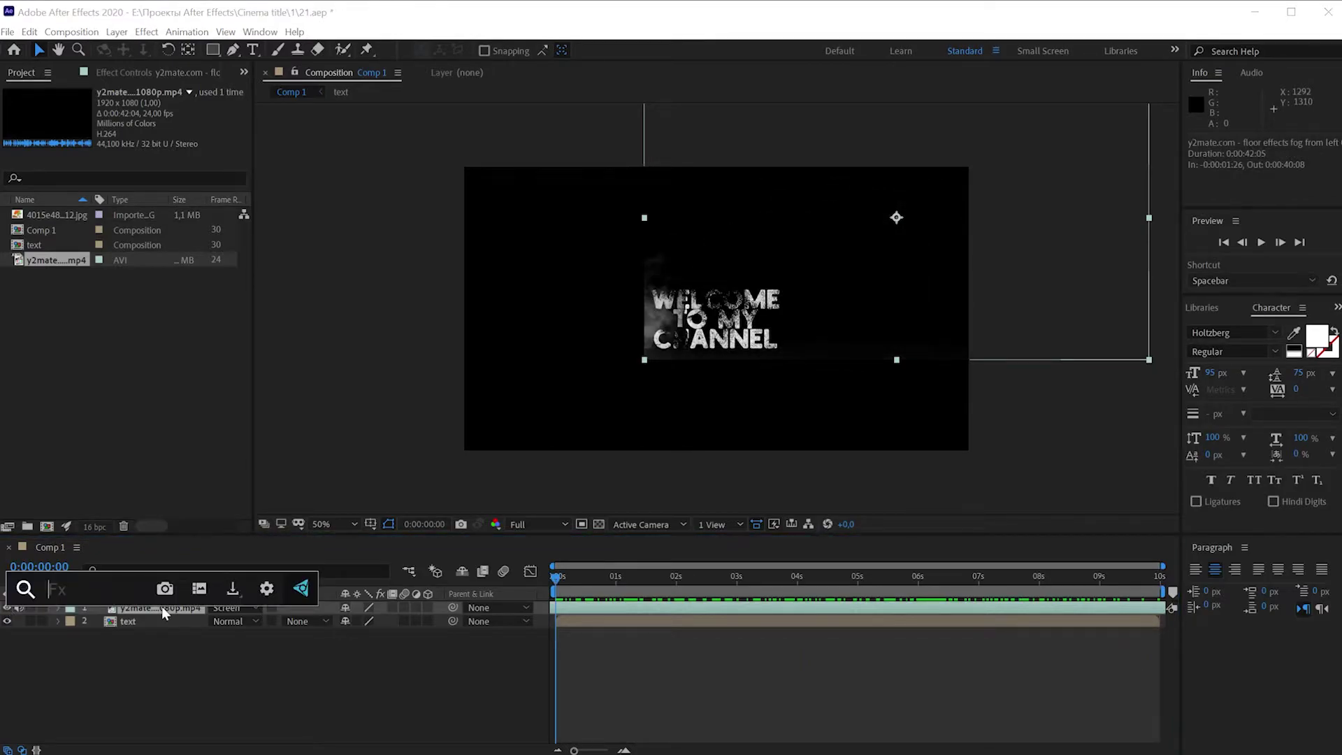
pyautogui.write('ду')
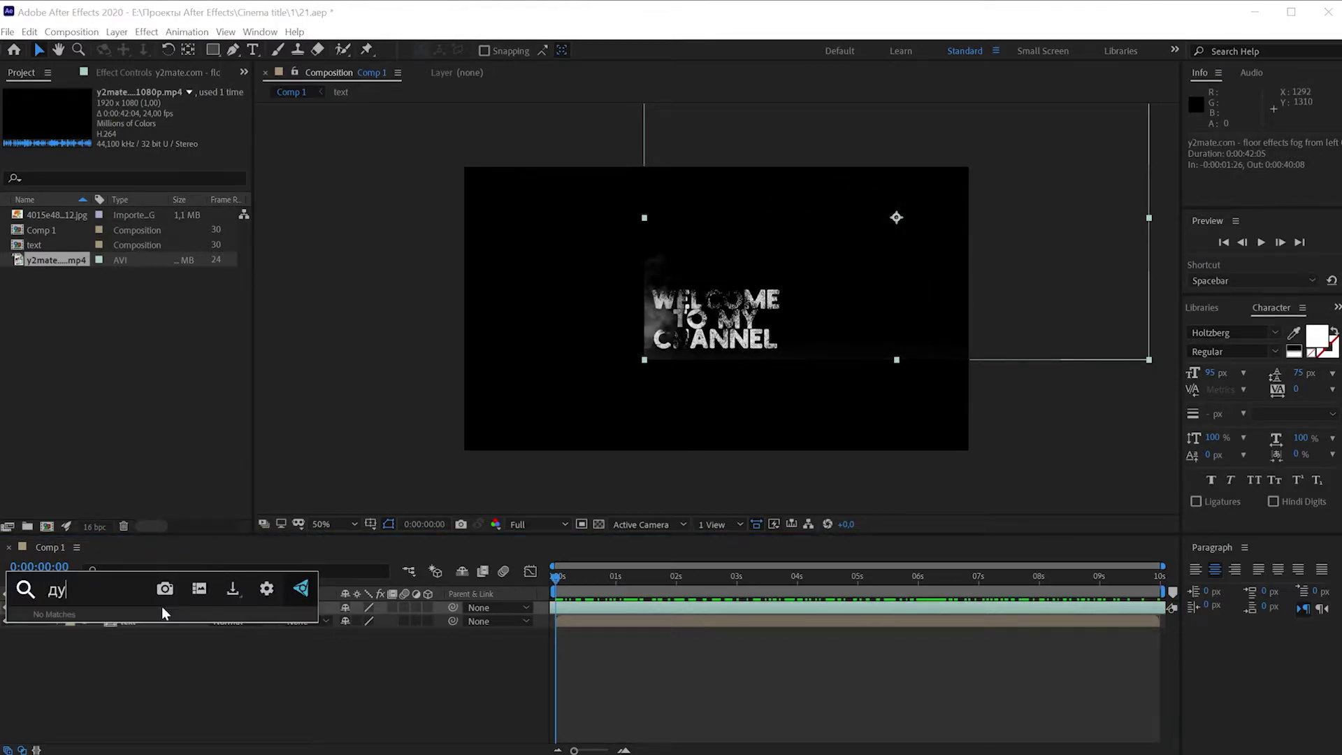
pyautogui.write('муд')
pyautogui.hotkey('ctrl', 'a')
pyautogui.write('lev')
pyautogui.press('Return')
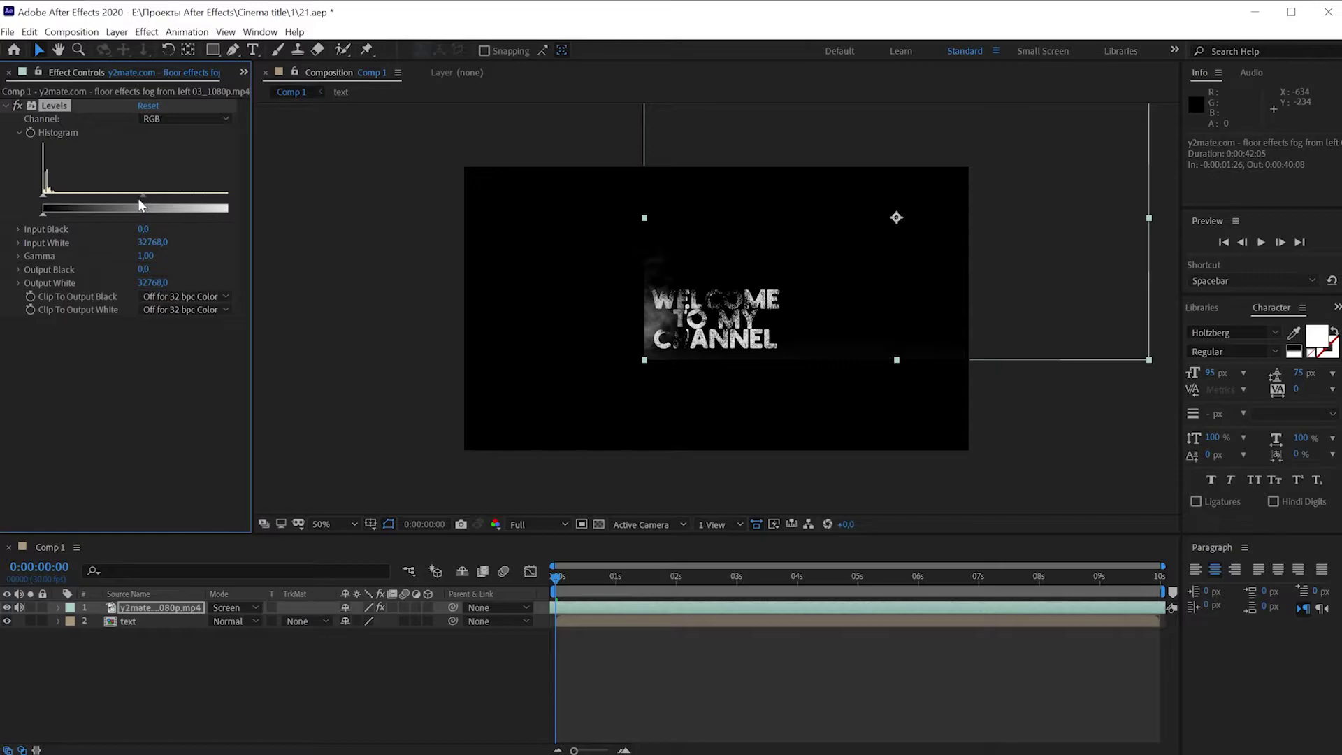
# Raise the Levels gamma to 2.71 and scrub the timeline to check the brighter fog.
pyautogui.moveTo(143, 201); pyautogui.dragTo(83, 198)
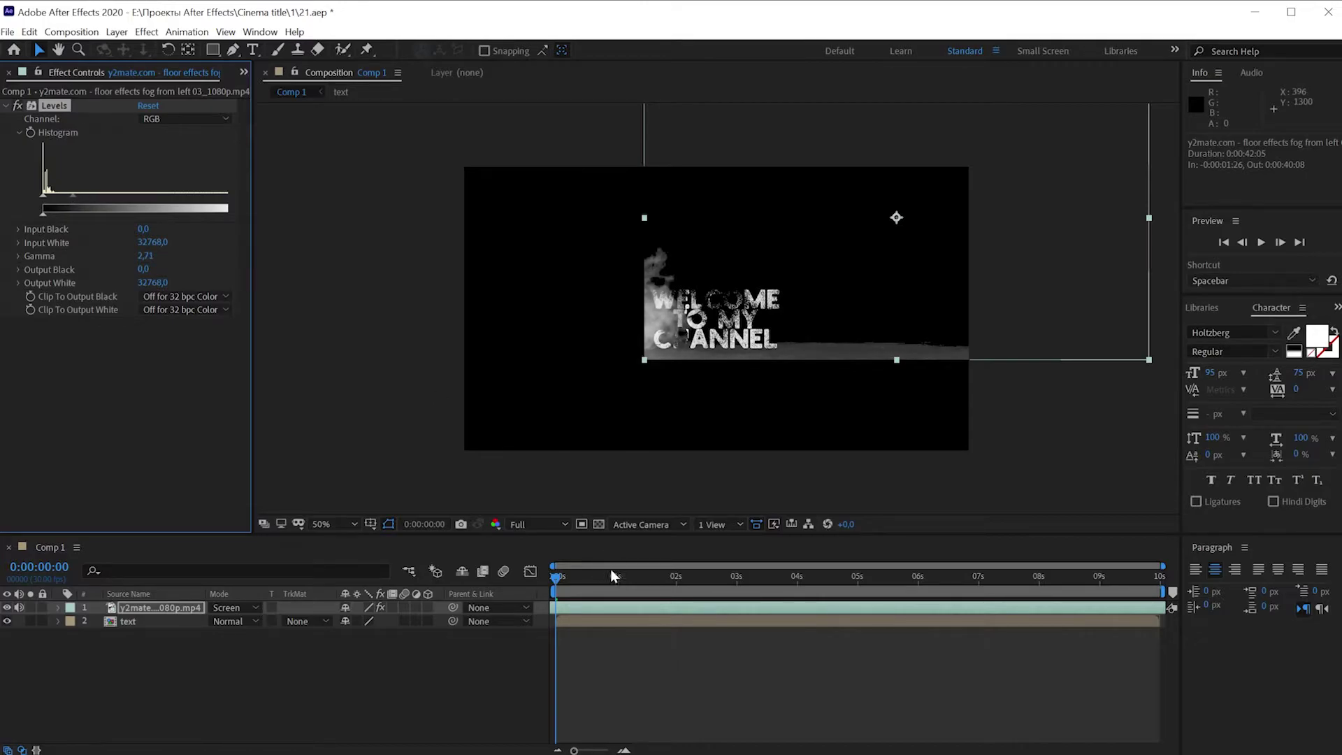
pyautogui.click(593, 576)
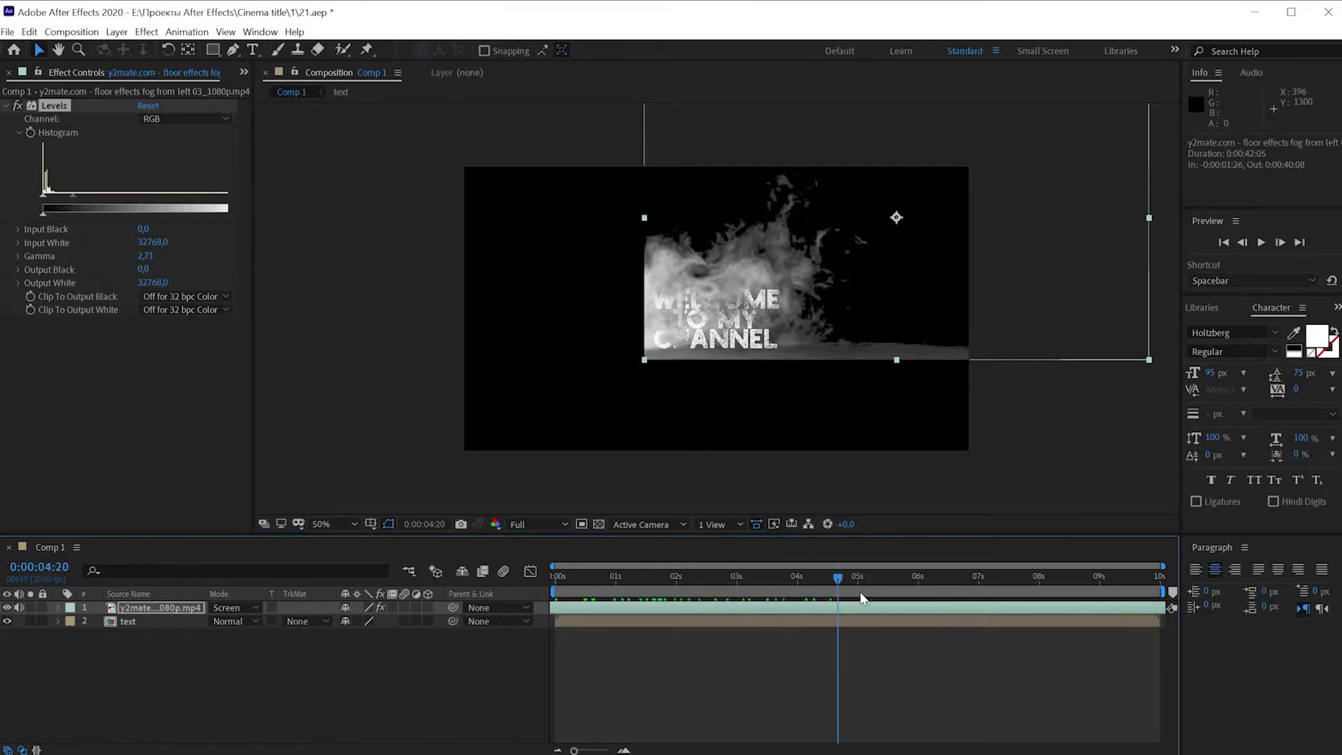
pyautogui.moveTo(593, 575)
pyautogui.mouseDown()
pyautogui.moveTo(981, 599)
pyautogui.moveTo(291, 596)
pyautogui.mouseUp()
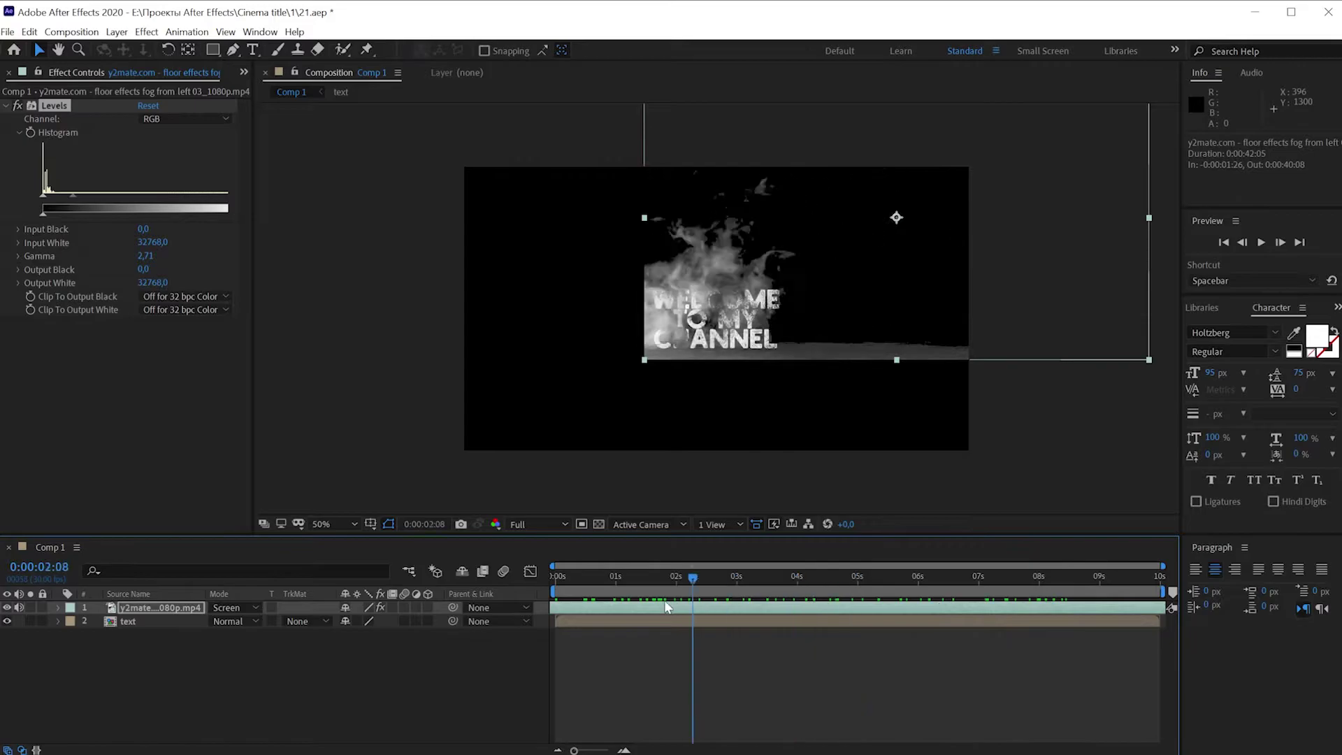
pyautogui.click(167, 611)
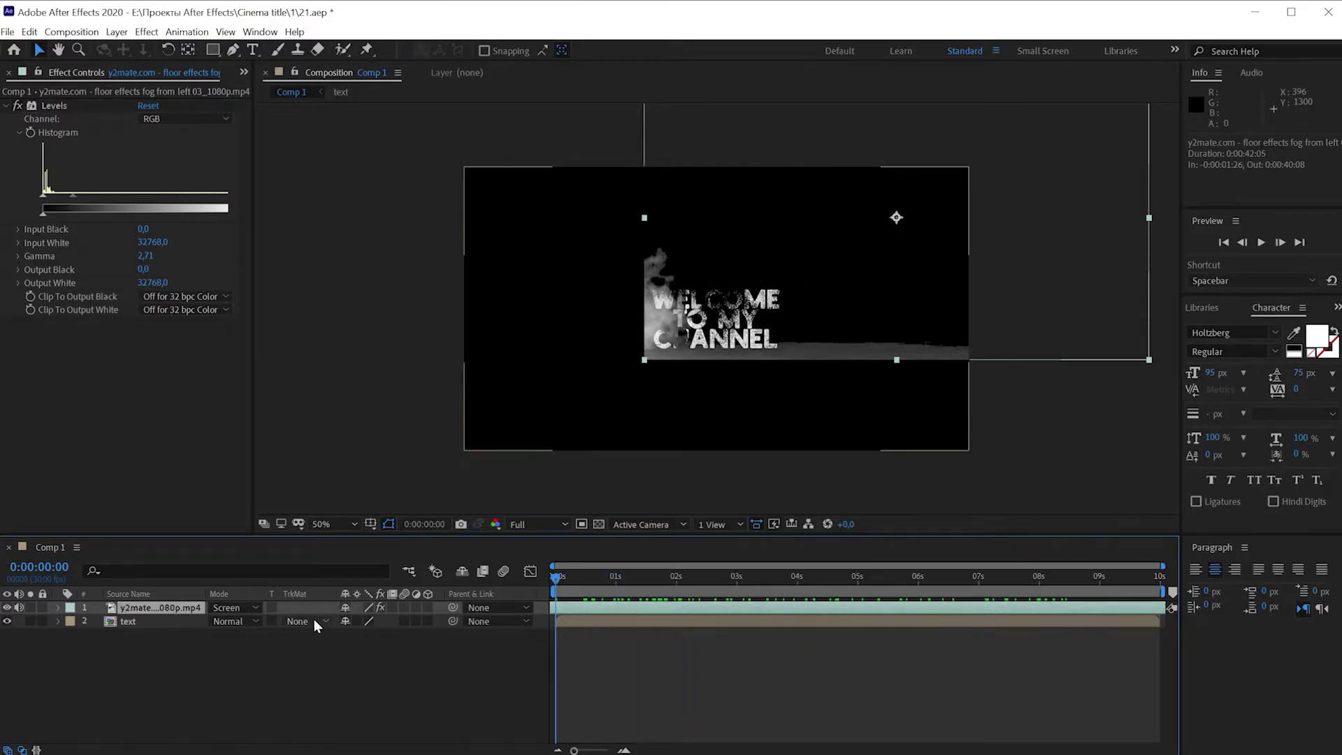
# Set the title text layer's track matte to Luma Matte from the smoke footage and scrub to check the reveal.
pyautogui.click(176, 623)
pyautogui.click(289, 622)
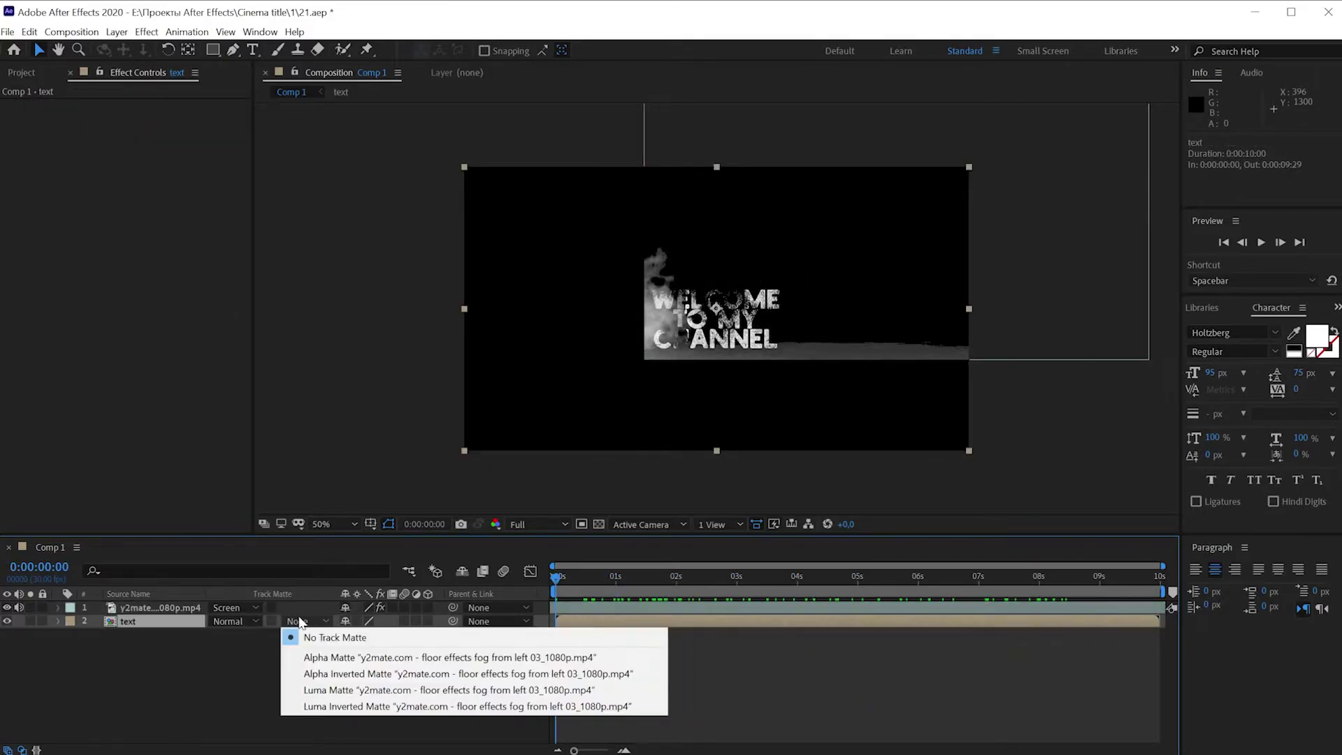
pyautogui.click(358, 692)
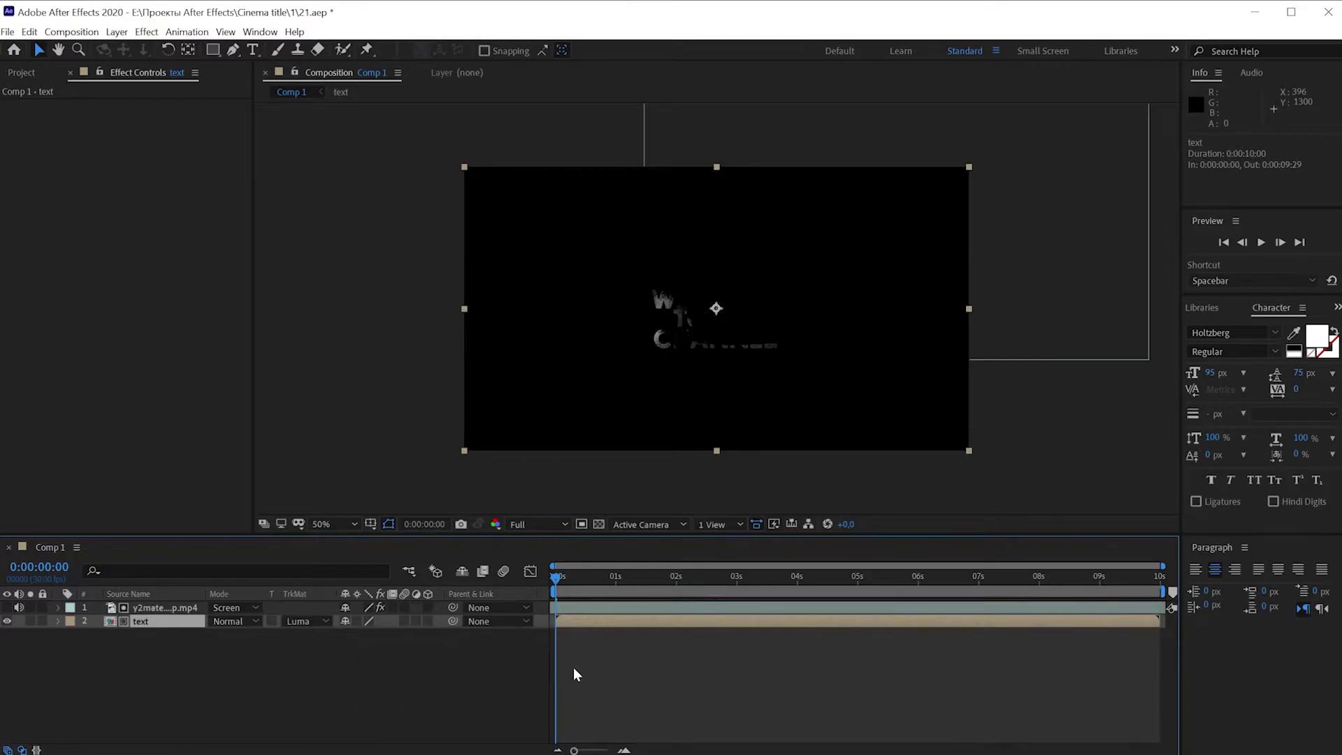
pyautogui.moveTo(564, 584)
pyautogui.mouseDown()
pyautogui.moveTo(714, 602)
pyautogui.moveTo(1146, 605)
pyautogui.moveTo(694, 599)
pyautogui.moveTo(471, 620)
pyautogui.mouseUp()
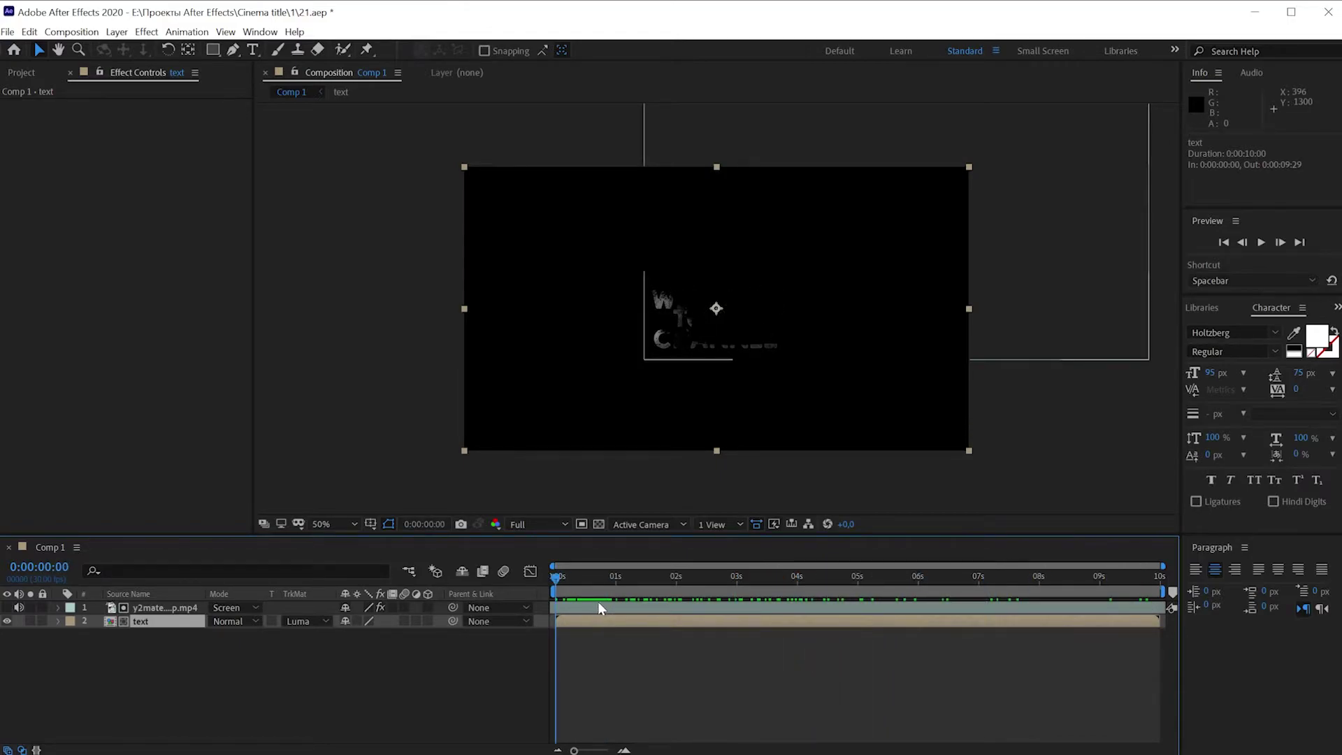
# Shift the smoke 16 frames later, lower its gamma to 1.57, nudge it 8 more frames, and move it down-left.
pyautogui.moveTo(597, 607); pyautogui.dragTo(634, 608)
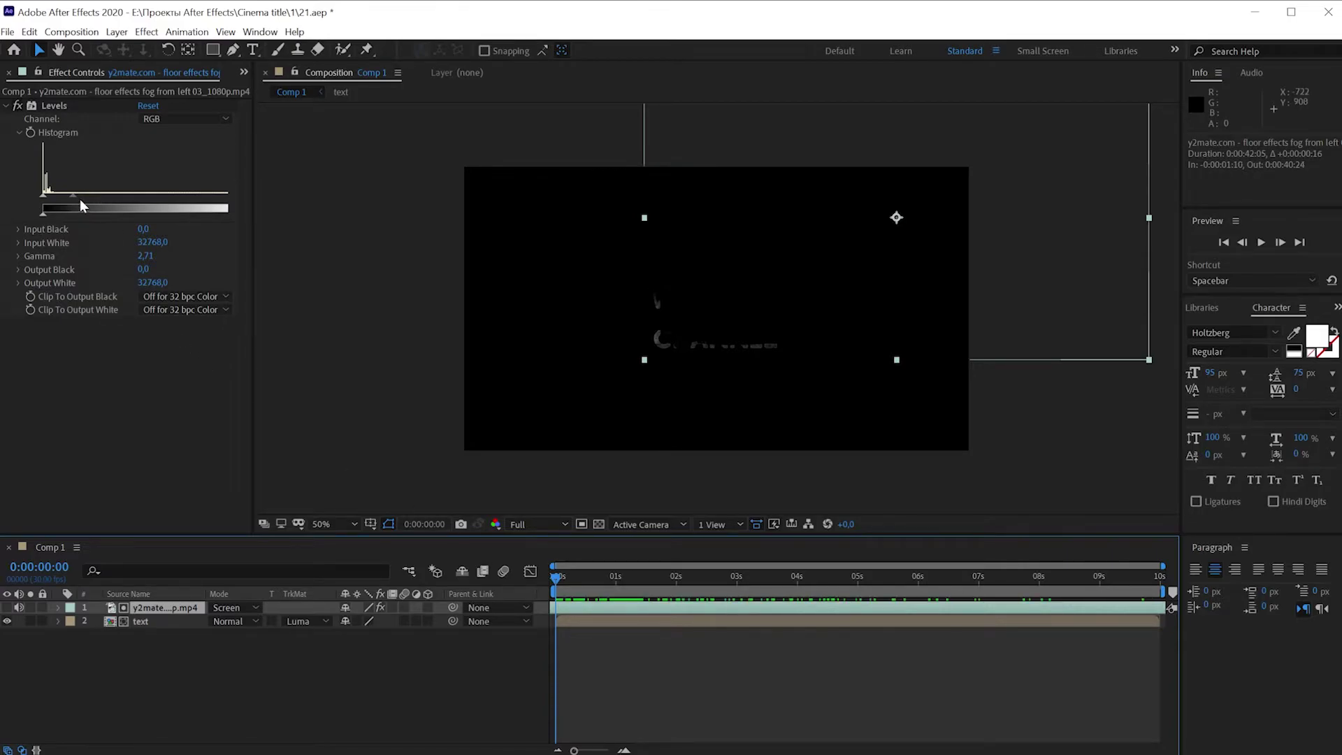
pyautogui.moveTo(76, 195); pyautogui.dragTo(95, 195)
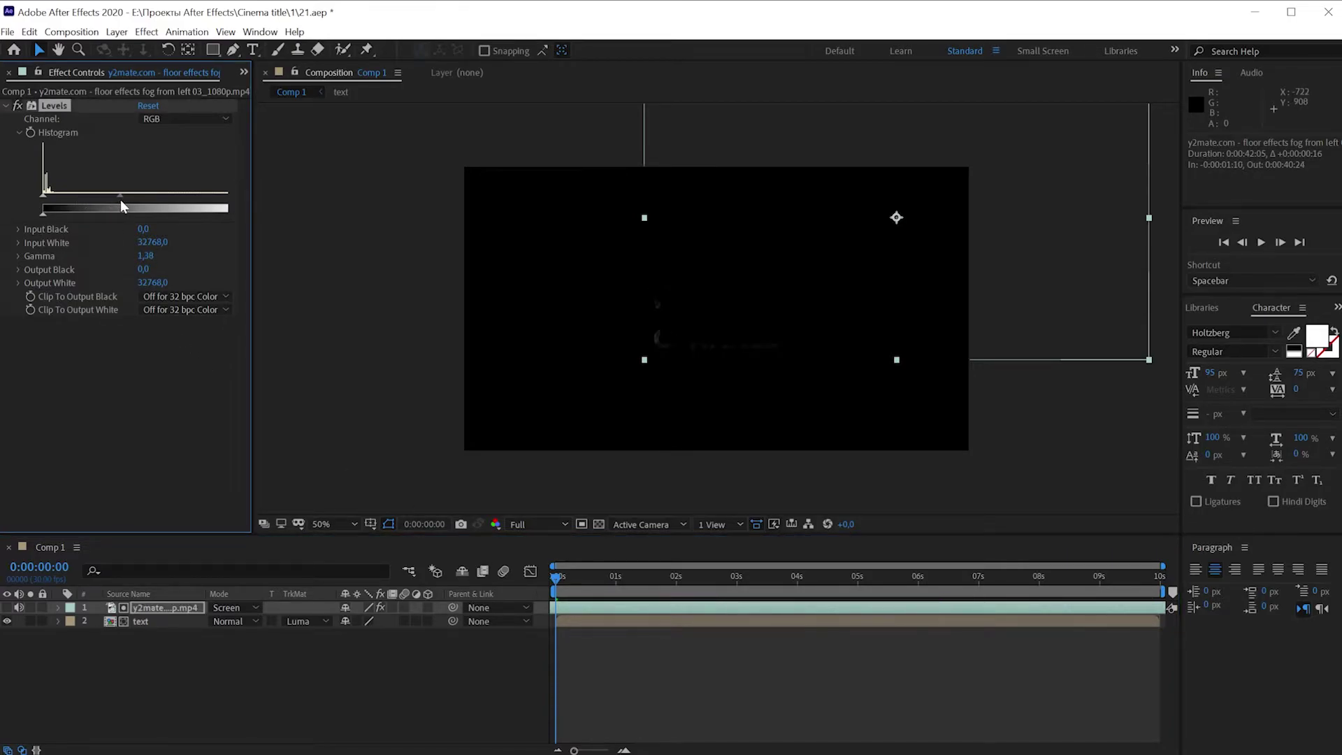
pyautogui.moveTo(111, 203); pyautogui.dragTo(116, 204)
pyautogui.moveTo(613, 603); pyautogui.dragTo(631, 604)
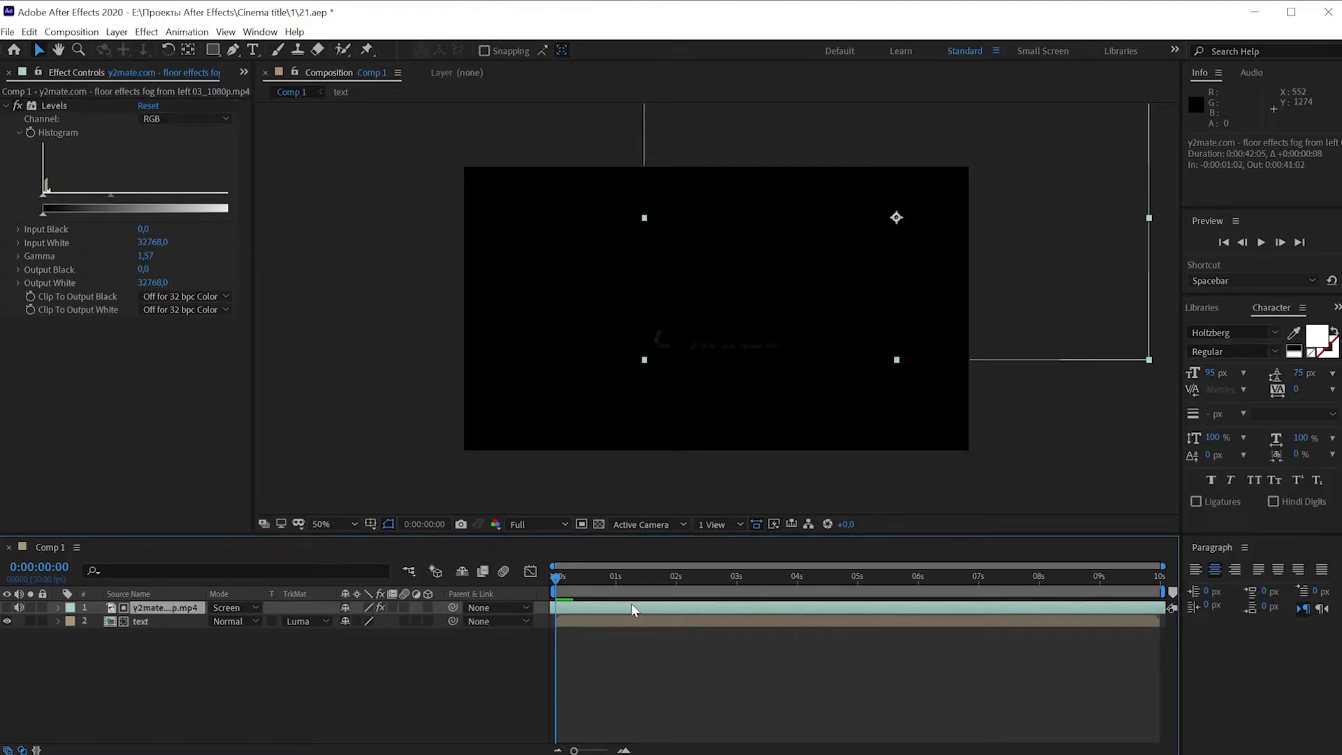
pyautogui.moveTo(993, 309); pyautogui.dragTo(978, 322)
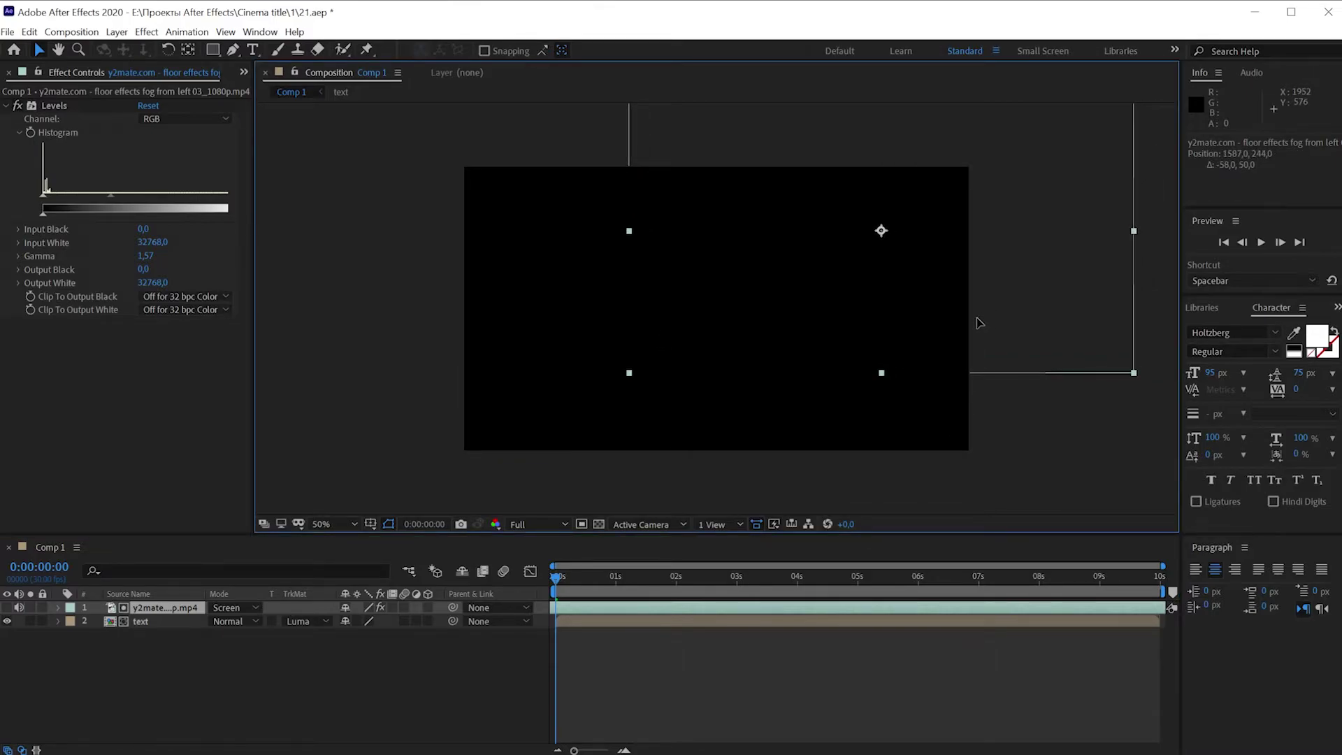
# Preview the title reveal, then precompose the smoke and text layers together.
pyautogui.moveTo(563, 593); pyautogui.dragTo(1059, 602)
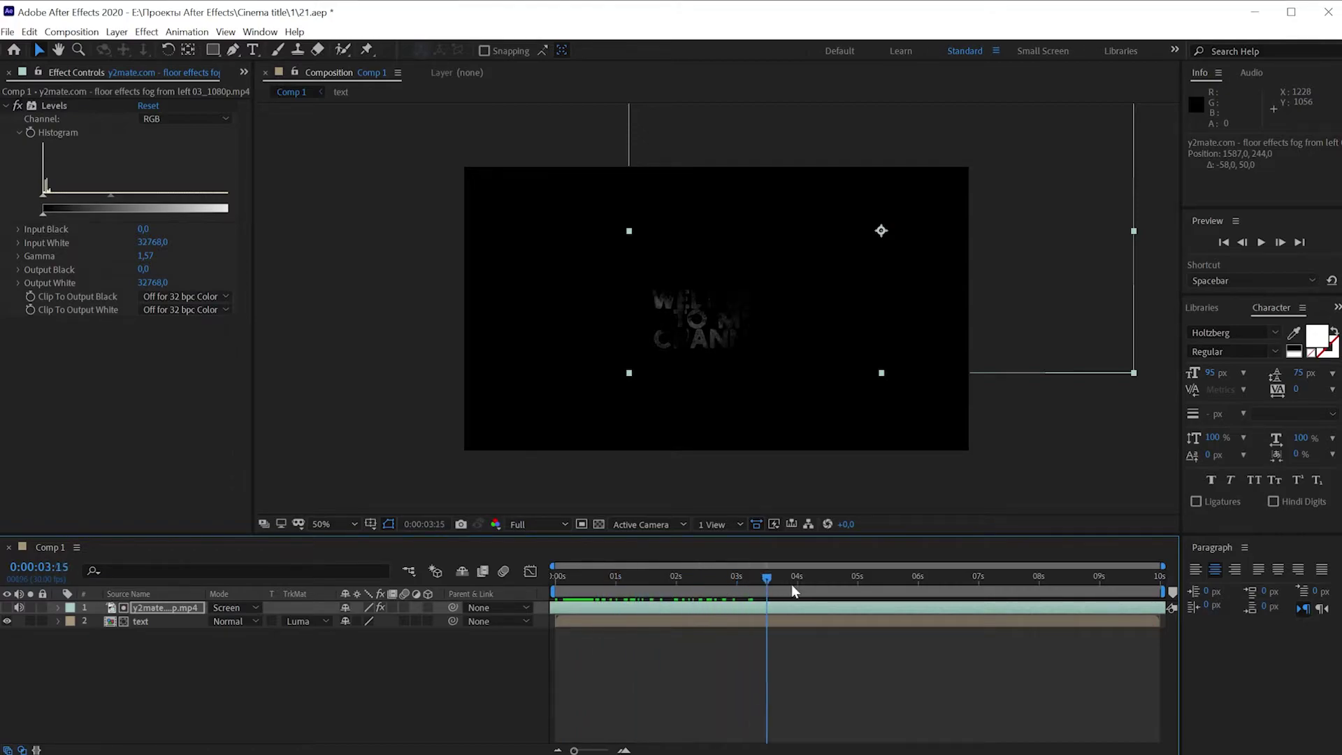
pyautogui.press('space')
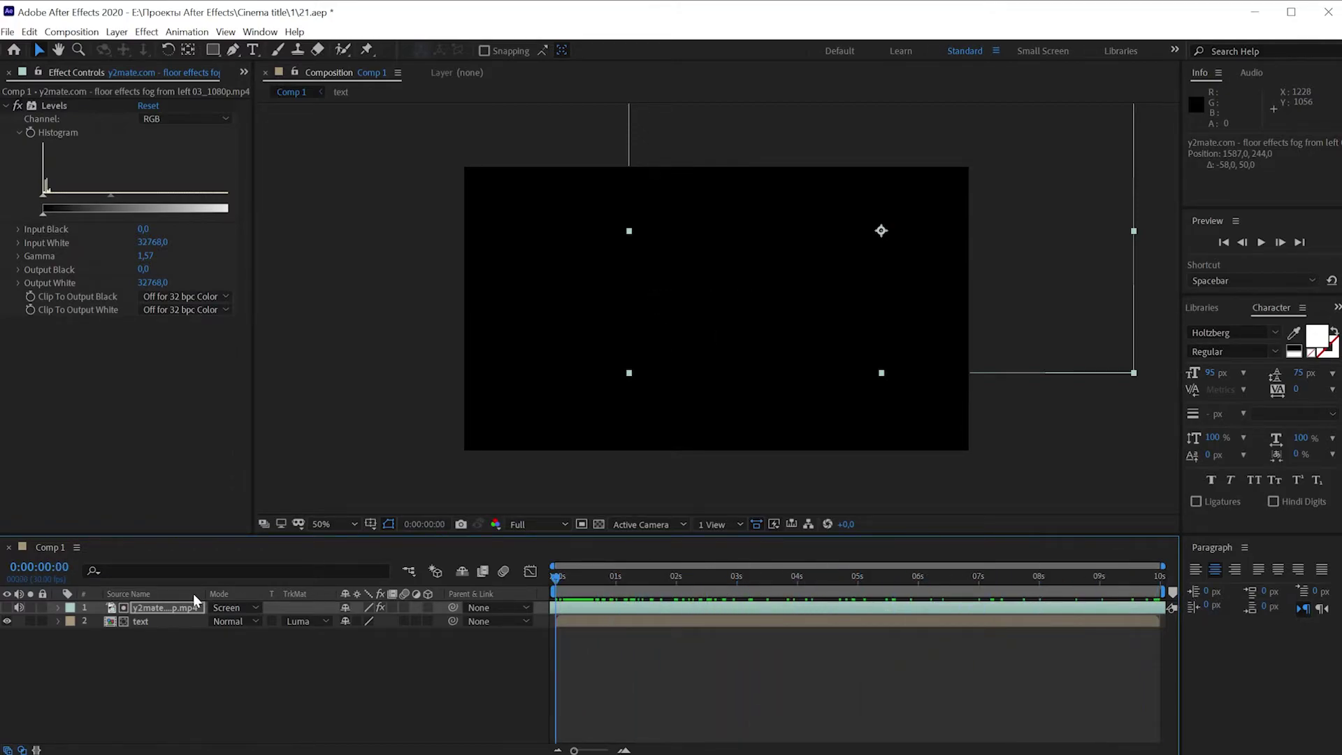
pyautogui.moveTo(203, 686); pyautogui.dragTo(173, 588)
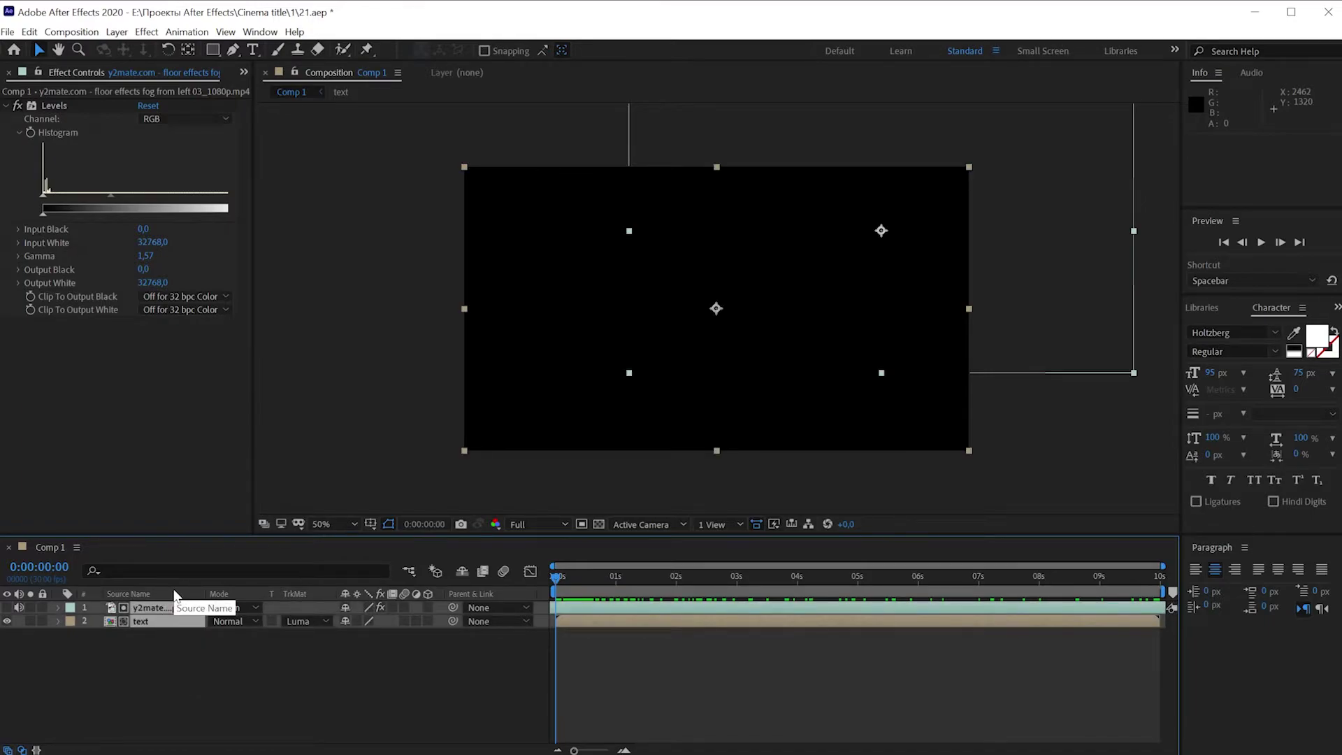
pyautogui.hotkey('ctrl', 'shift', 'c')
# Name the new precomposition of the smoke and text layers 'main' and create it.
pyautogui.click(360, 295)
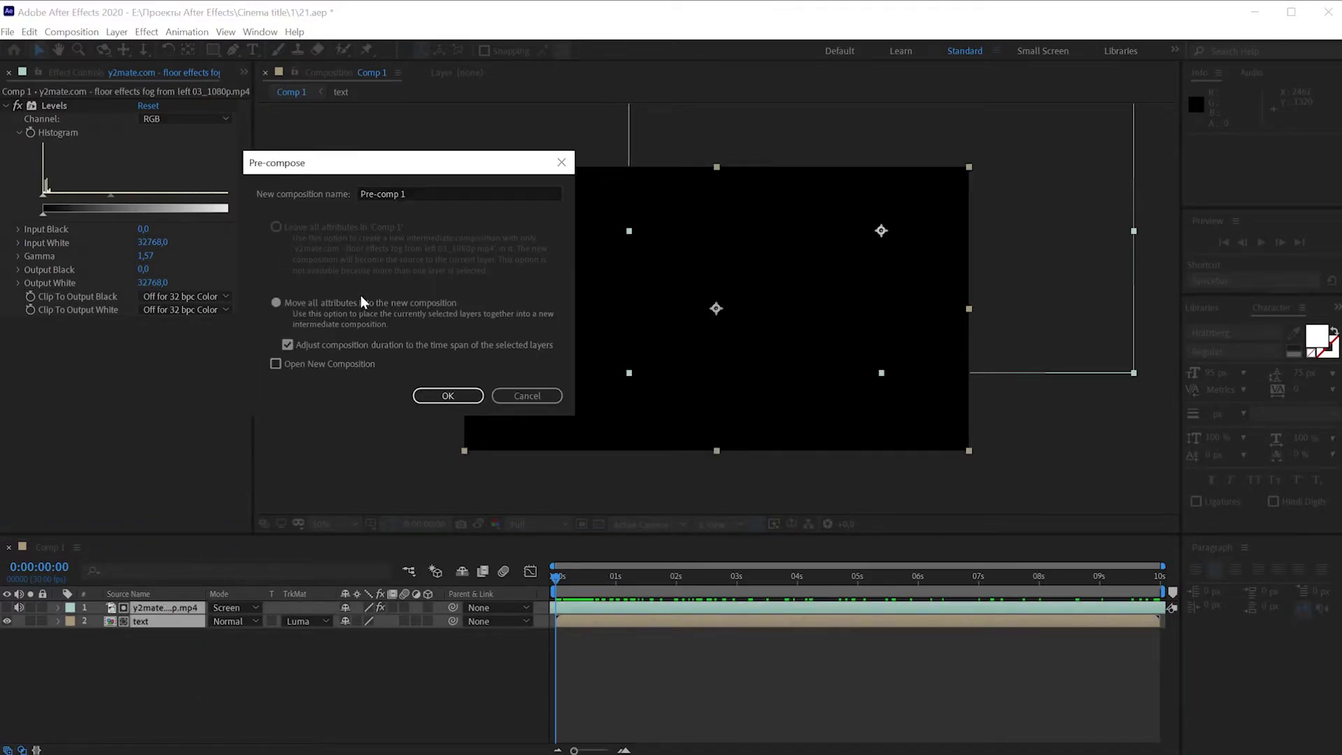
pyautogui.click(419, 196)
pyautogui.tripleClick(470, 196)
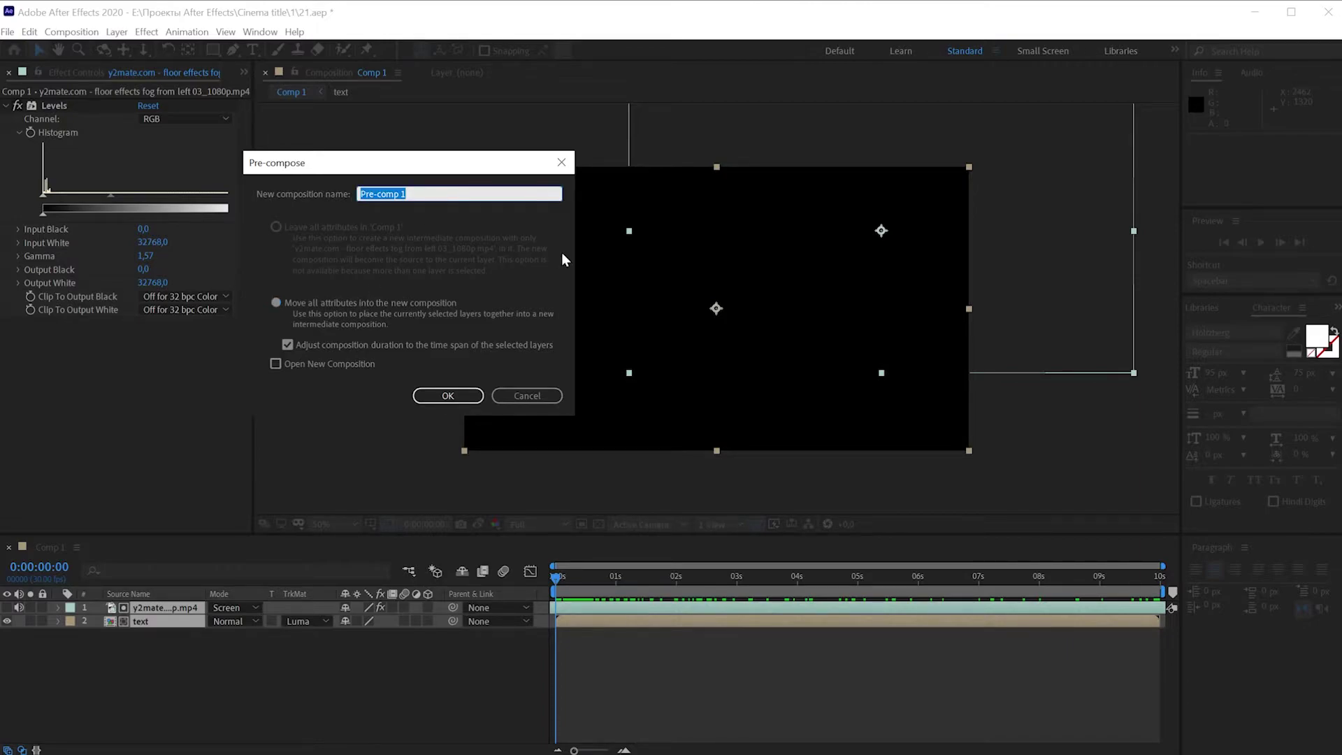
pyautogui.write('main')
pyautogui.click(448, 395)
pyautogui.click(240, 680)
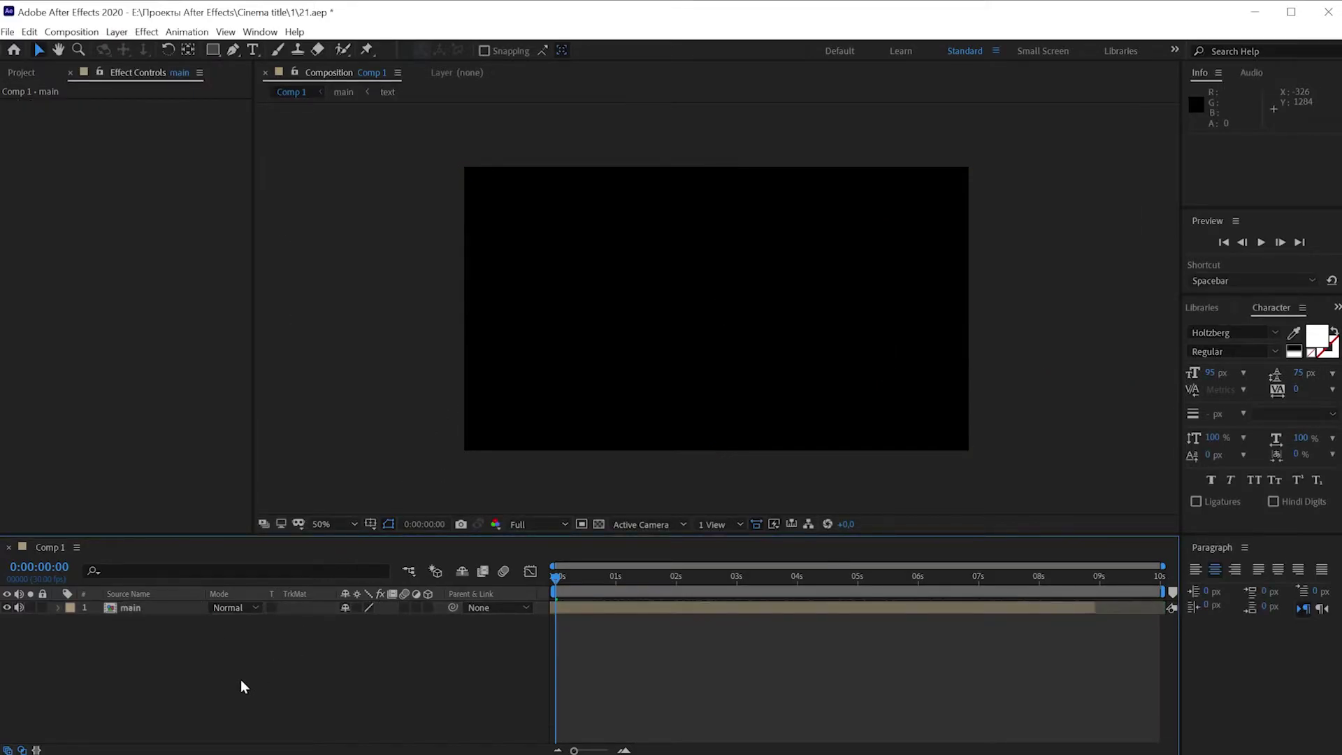
pyautogui.rightClick(219, 683)
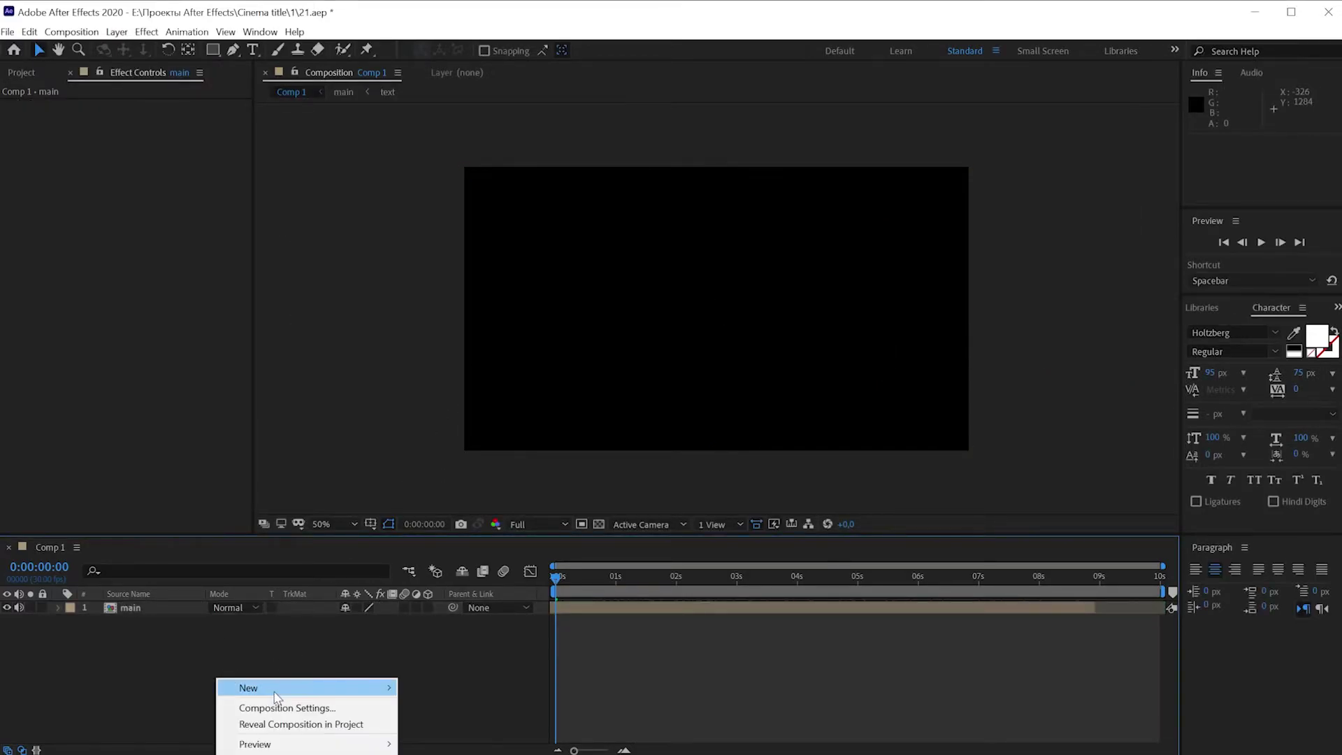
# Create a full-frame white solid layer with colour ffffff.
pyautogui.moveTo(278, 692)
pyautogui.click(428, 724)
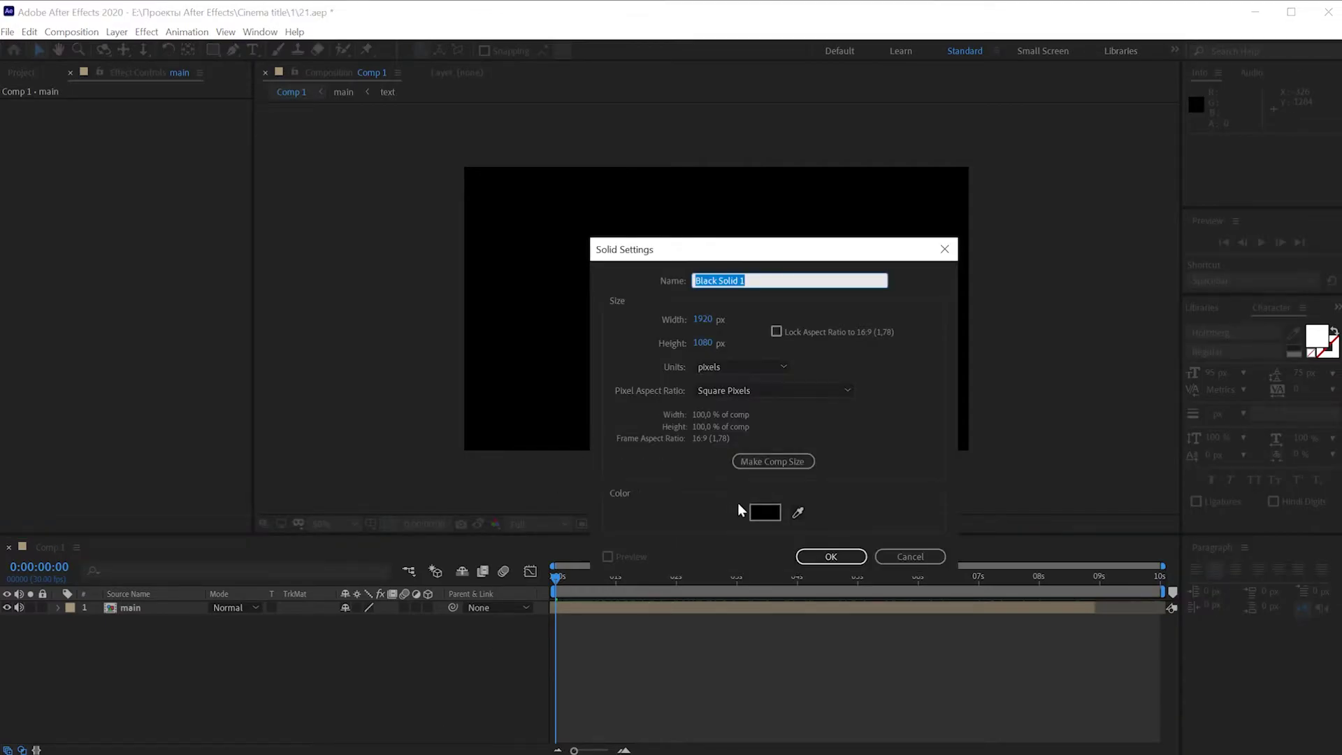
pyautogui.click(757, 512)
pyautogui.write('ffffff')
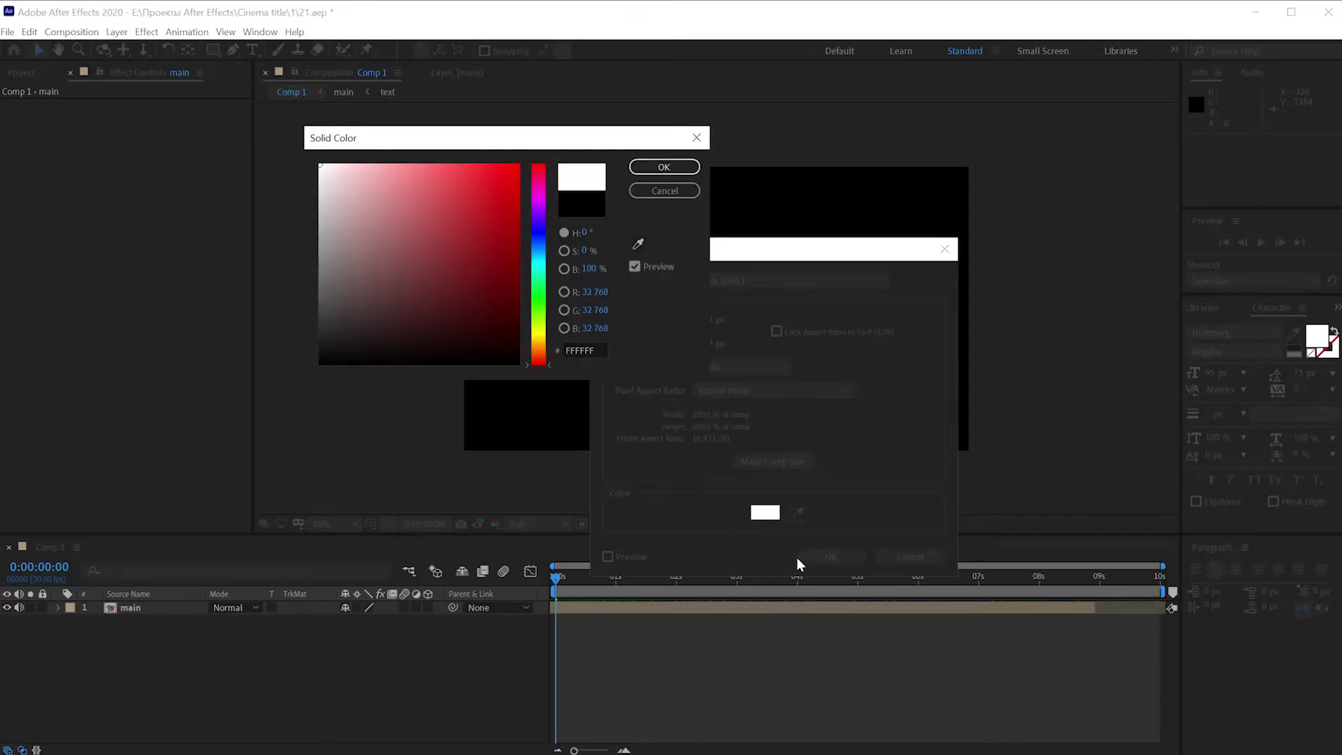
pyautogui.click(664, 167)
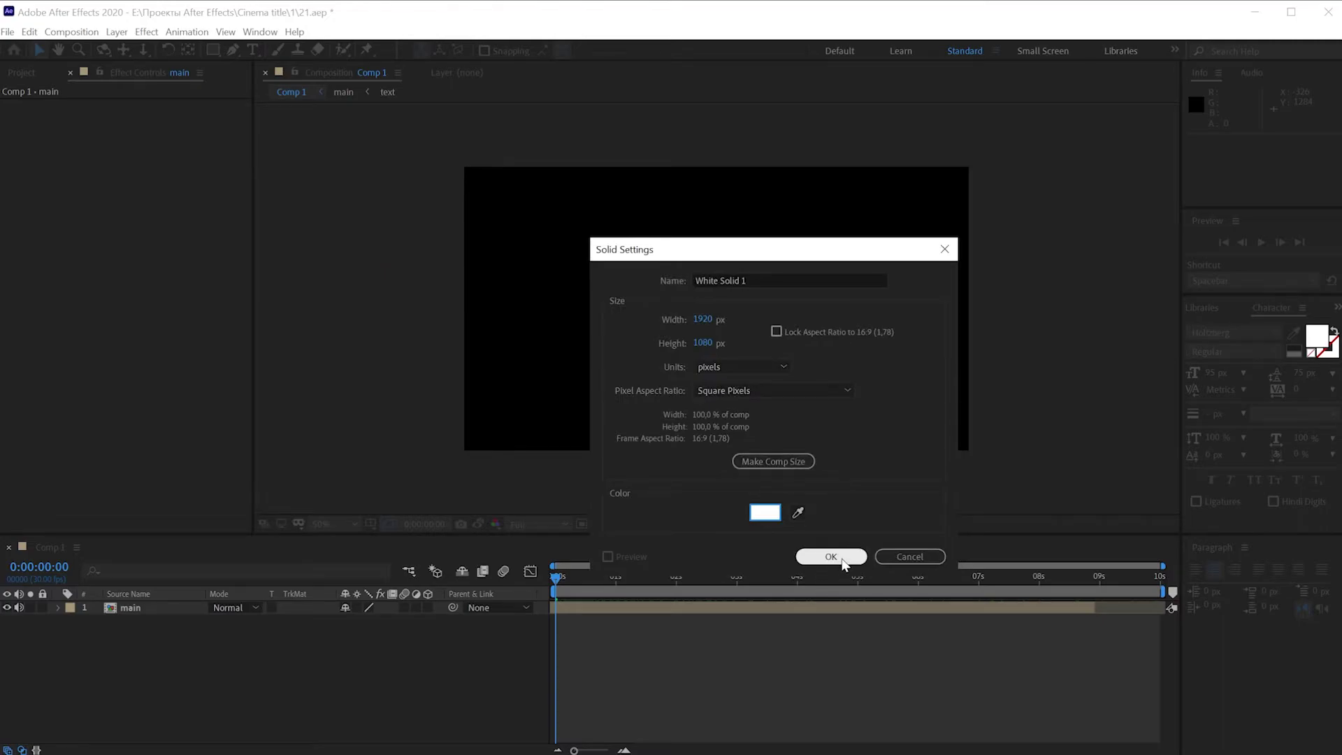
pyautogui.click(843, 558)
pyautogui.click(476, 641)
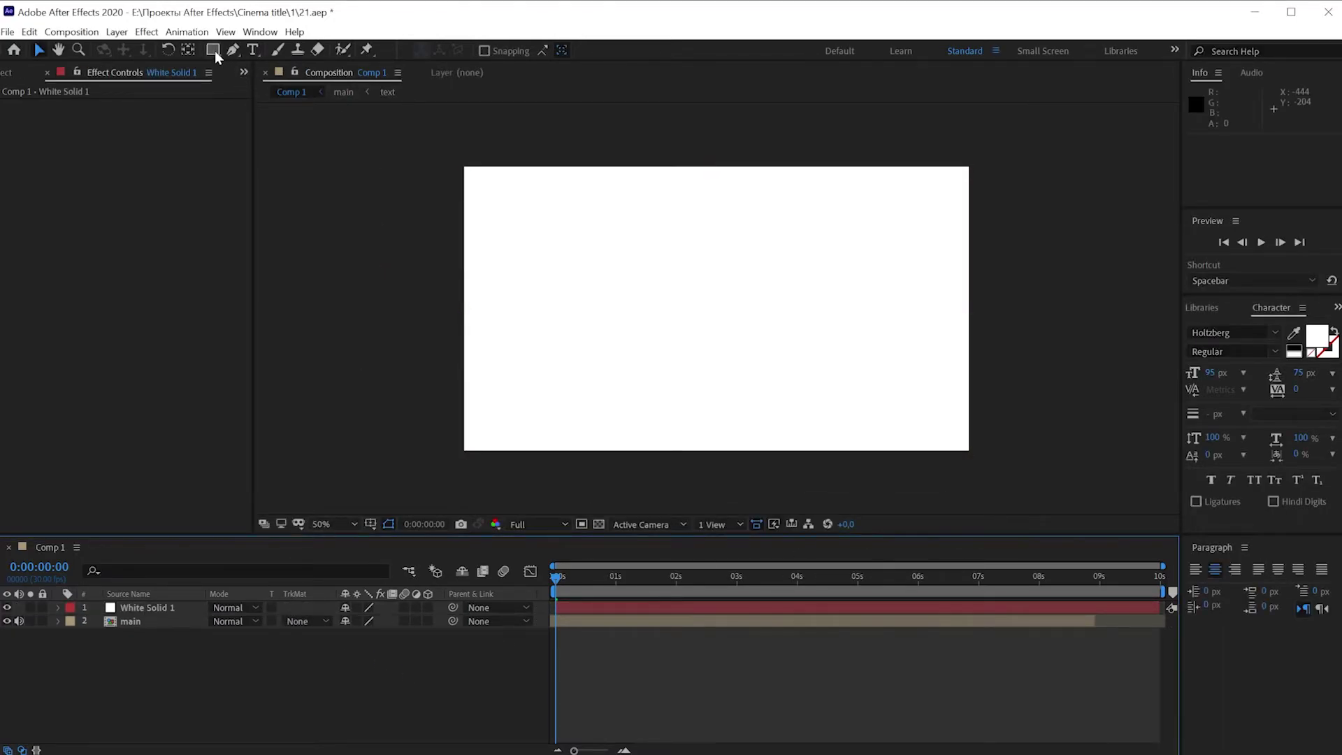
# Draw a roughly 180 px ellipse shape layer near the centre, nudge it, then delete it.
pyautogui.moveTo(215, 51); pyautogui.dragTo(279, 82)
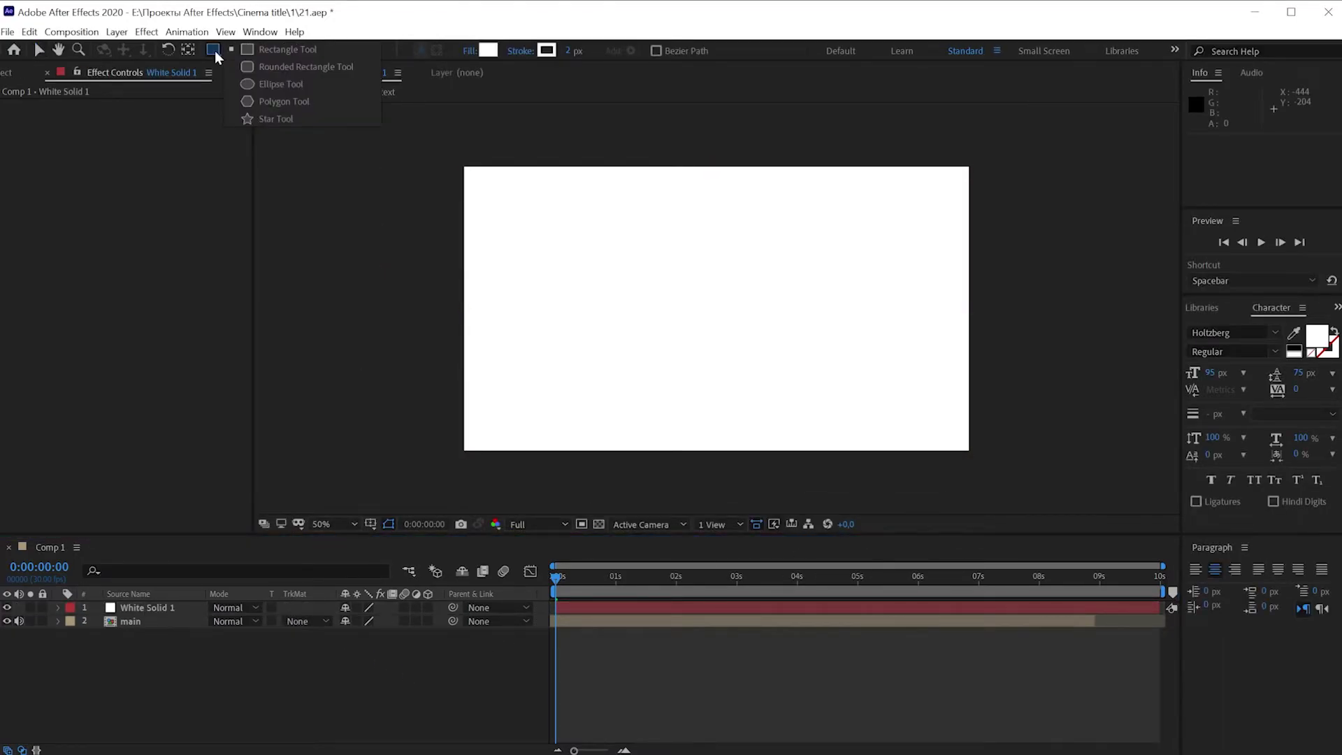
pyautogui.click(279, 82)
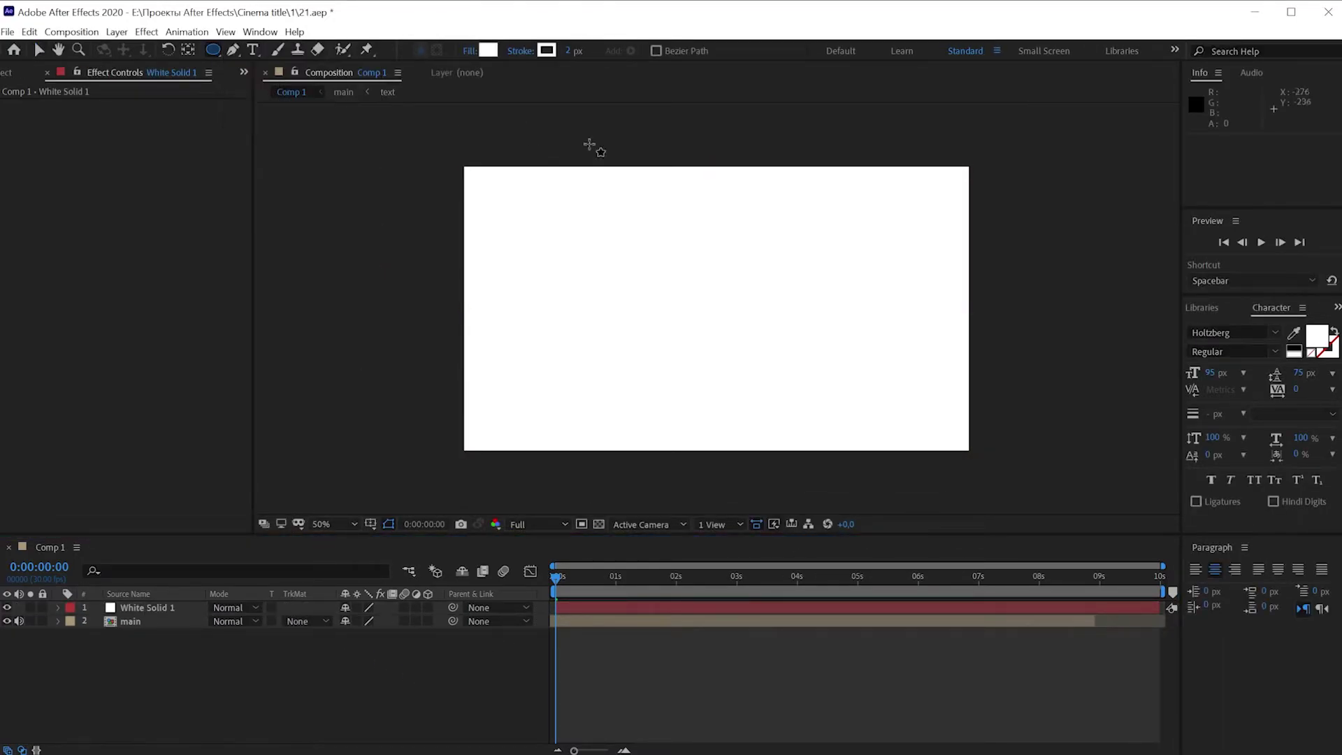
pyautogui.click(707, 165)
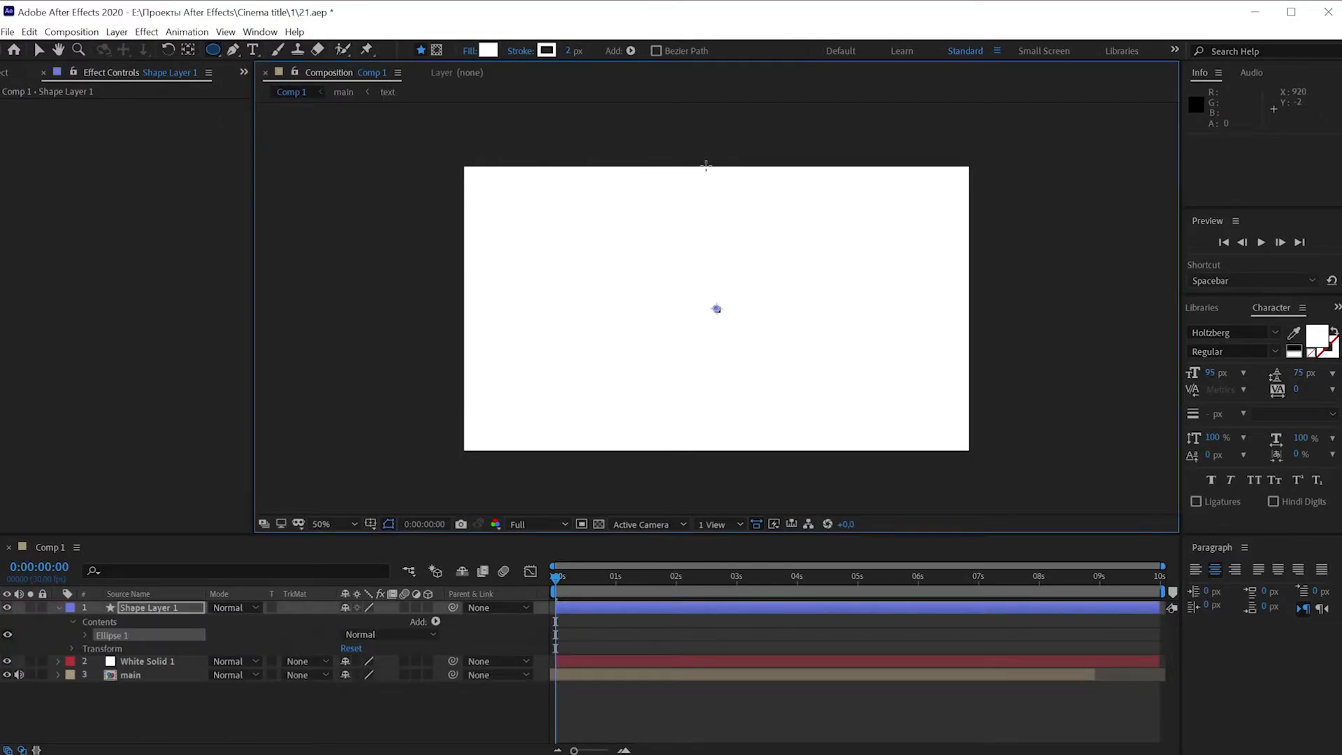
pyautogui.moveTo(706, 166); pyautogui.dragTo(780, 240)
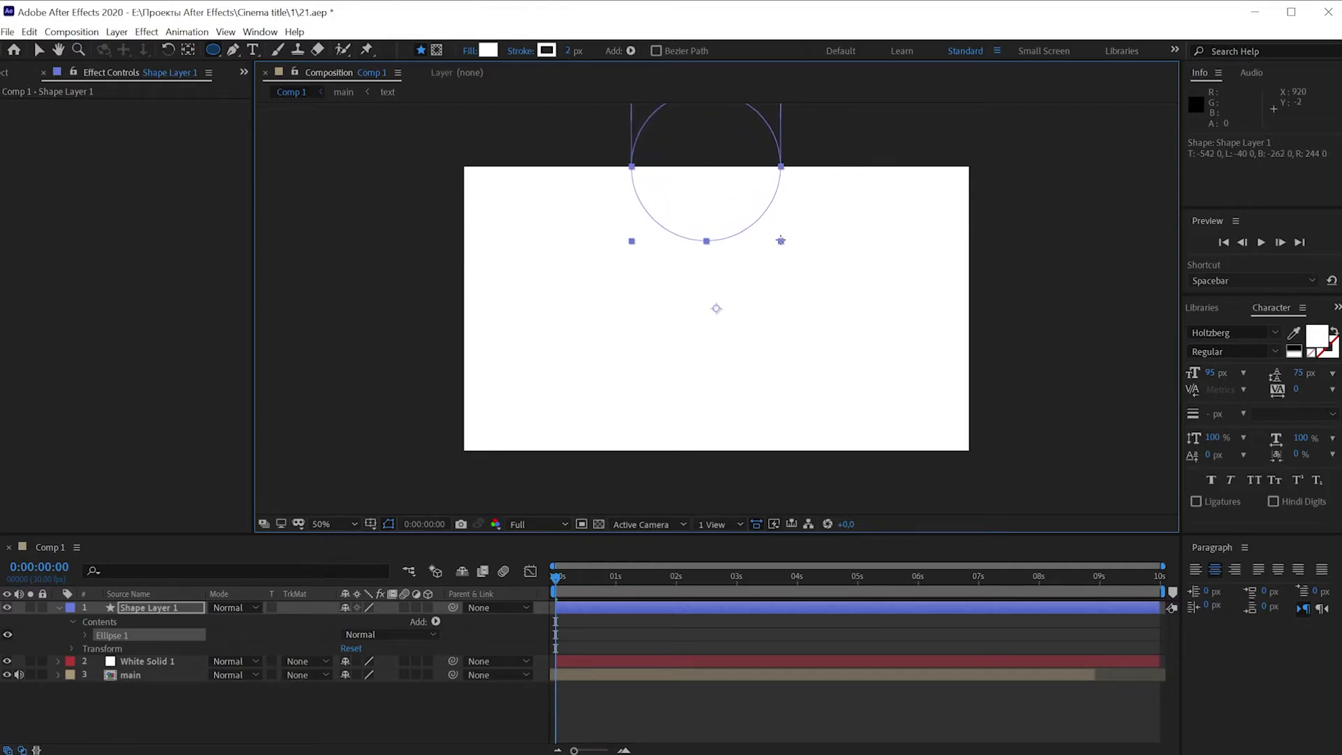
pyautogui.click(40, 52)
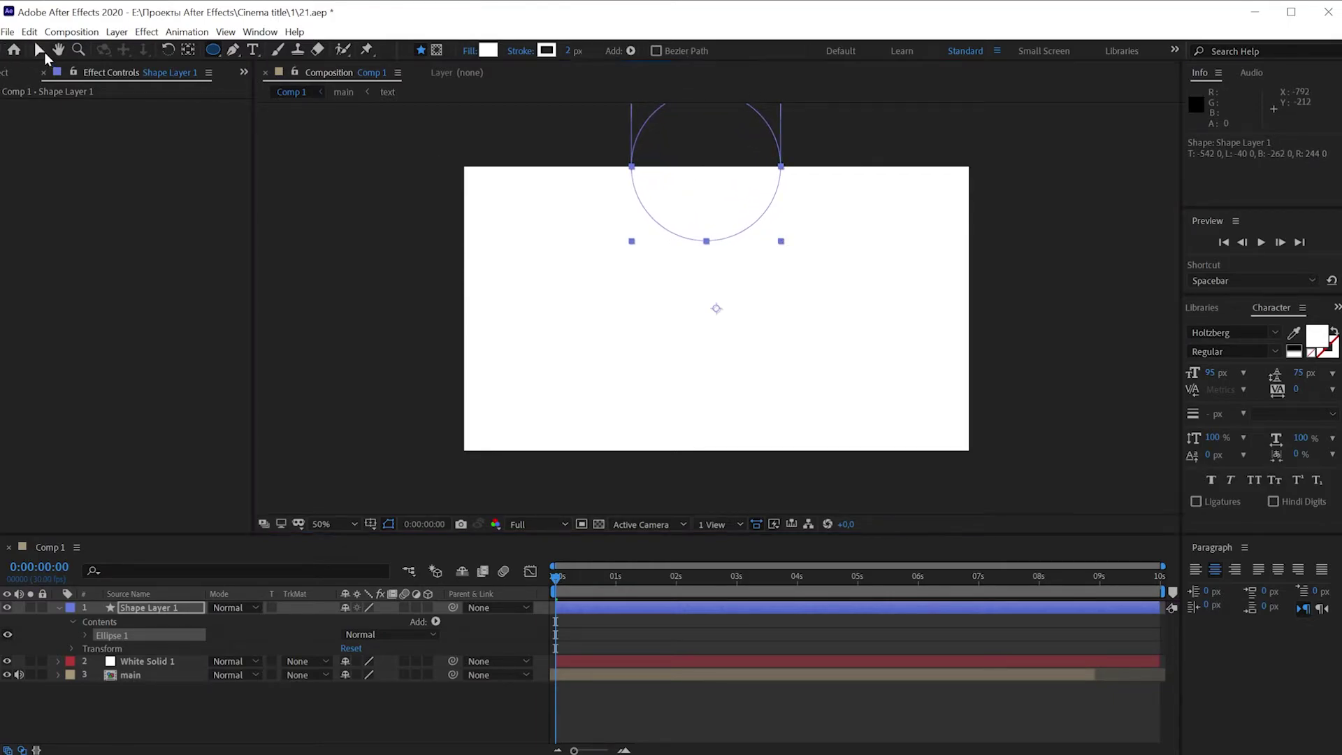
pyautogui.moveTo(638, 156); pyautogui.dragTo(645, 160)
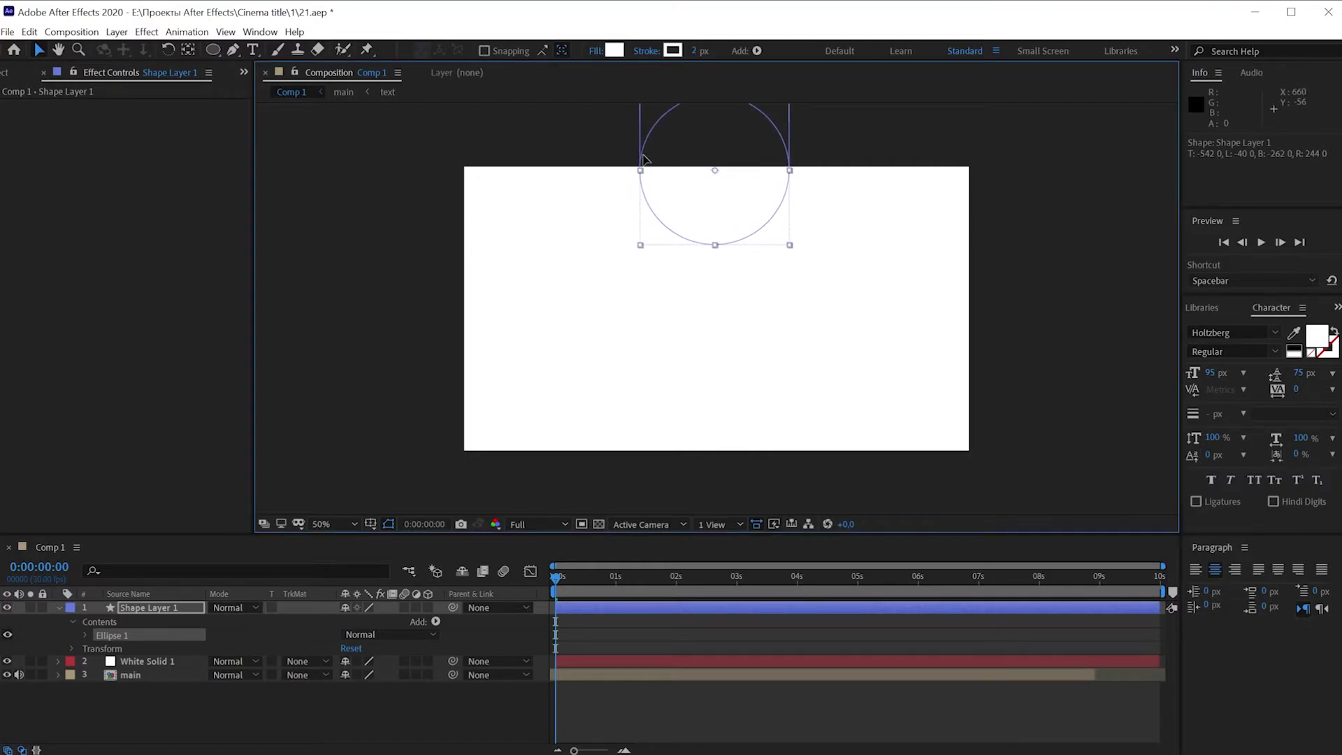
pyautogui.click(185, 626)
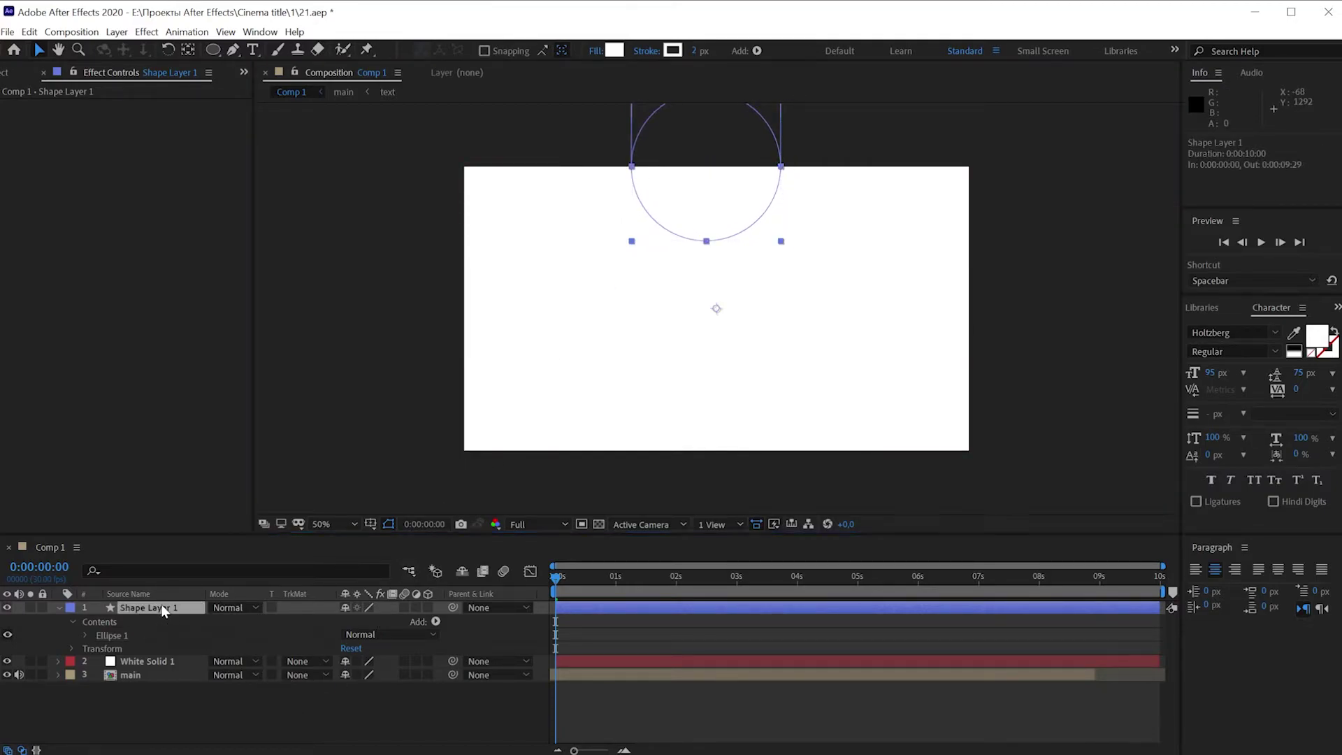
pyautogui.press('Delete')
# Draw an elliptical mask at the top centre of White Solid 1.
pyautogui.click(168, 609)
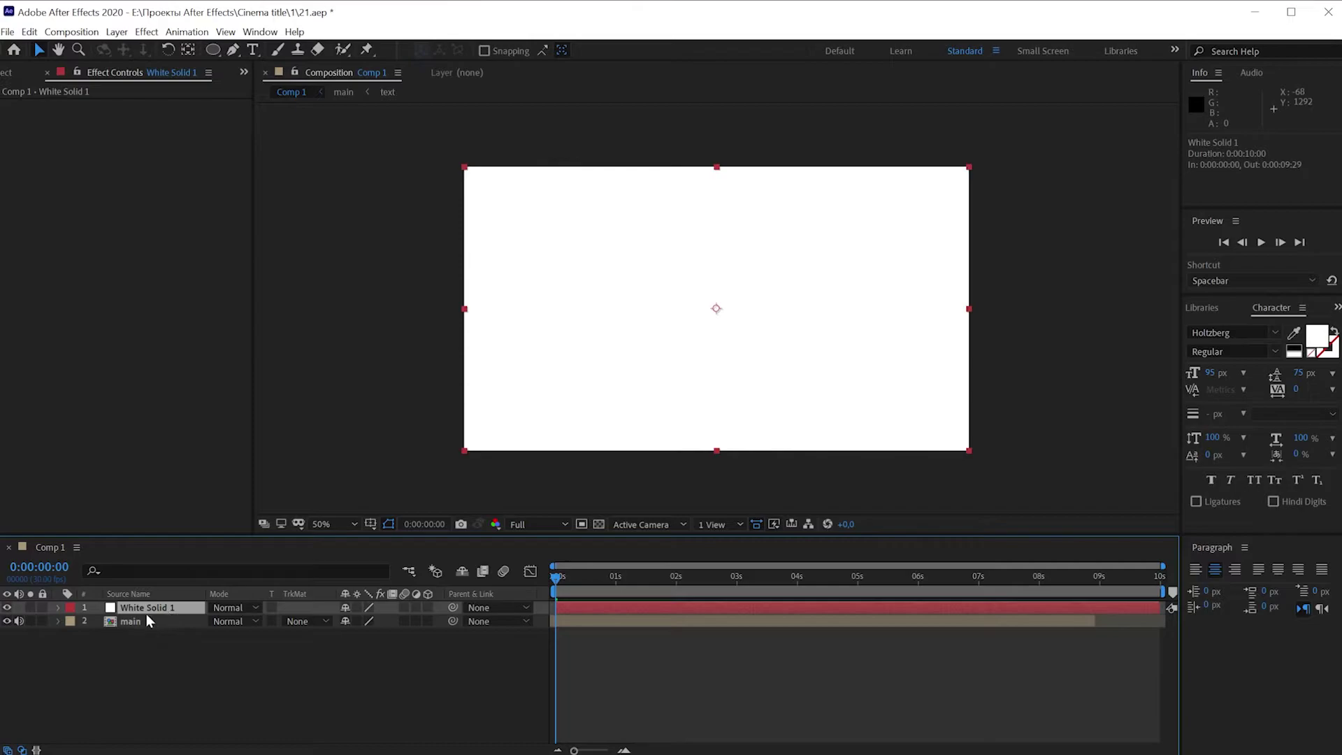
pyautogui.click(213, 49)
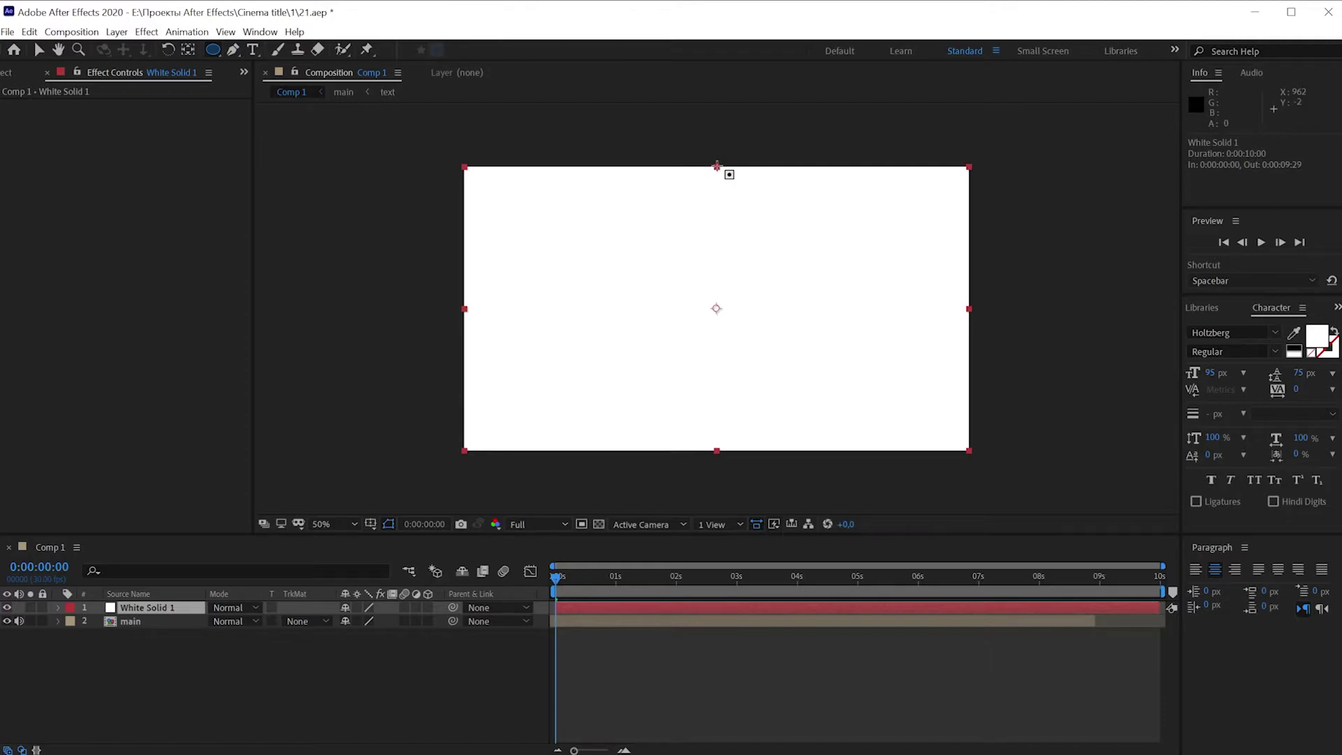
pyautogui.moveTo(716, 166); pyautogui.dragTo(779, 246)
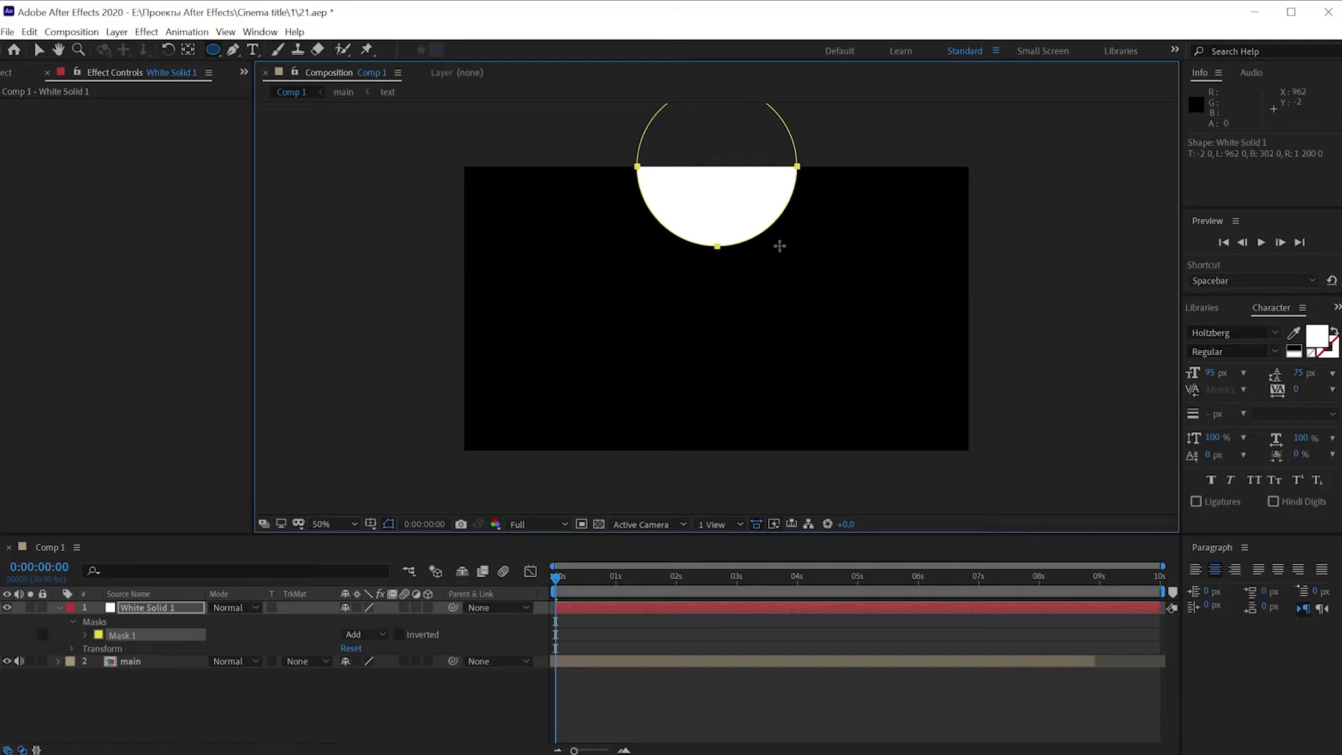
# Set the mask feather to 655 pixels for a soft glow.
pyautogui.click(180, 607)
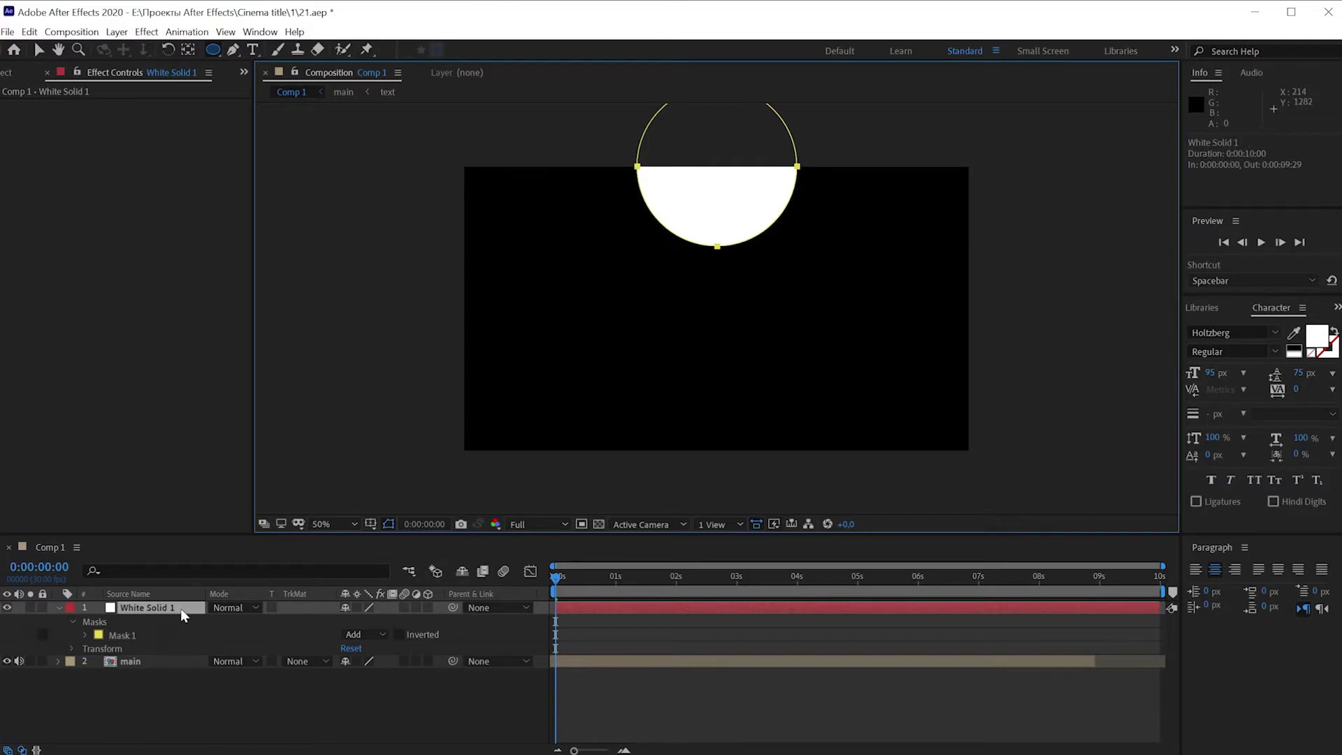
pyautogui.press('f')
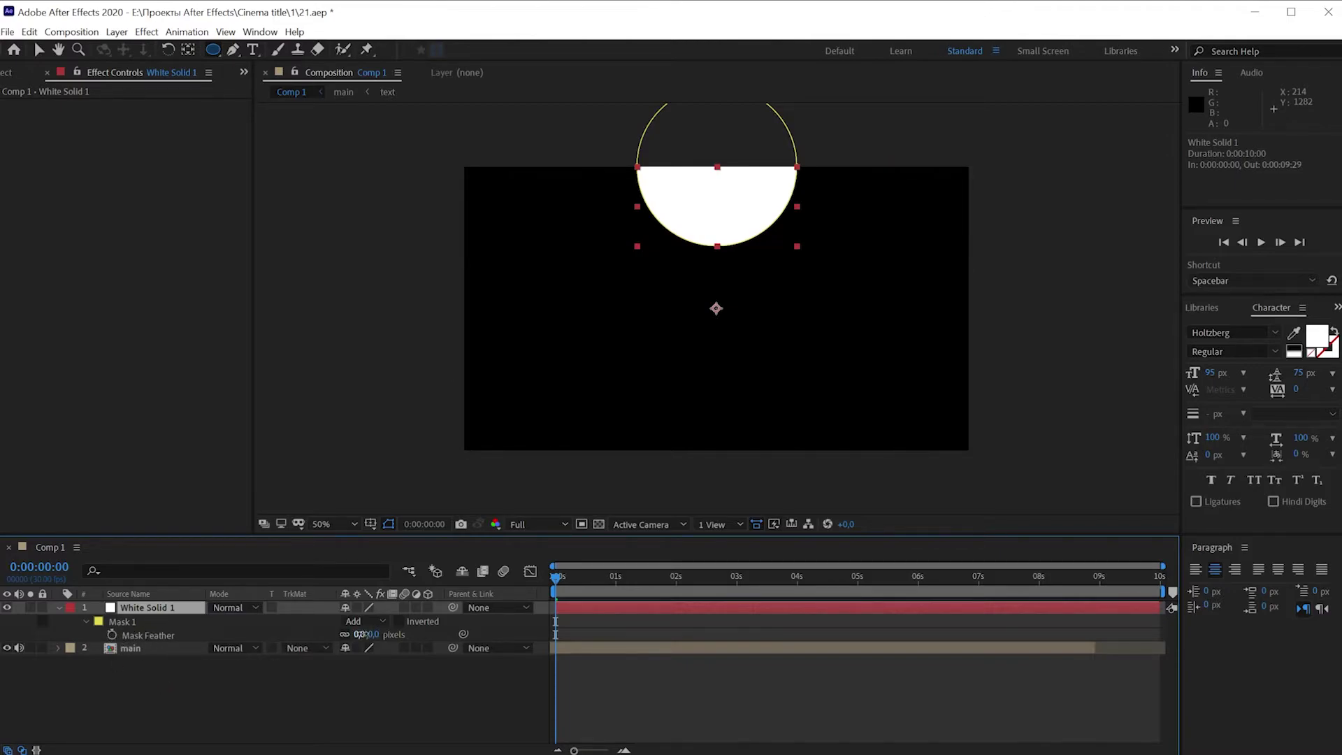
pyautogui.moveTo(367, 635); pyautogui.dragTo(842, 668)
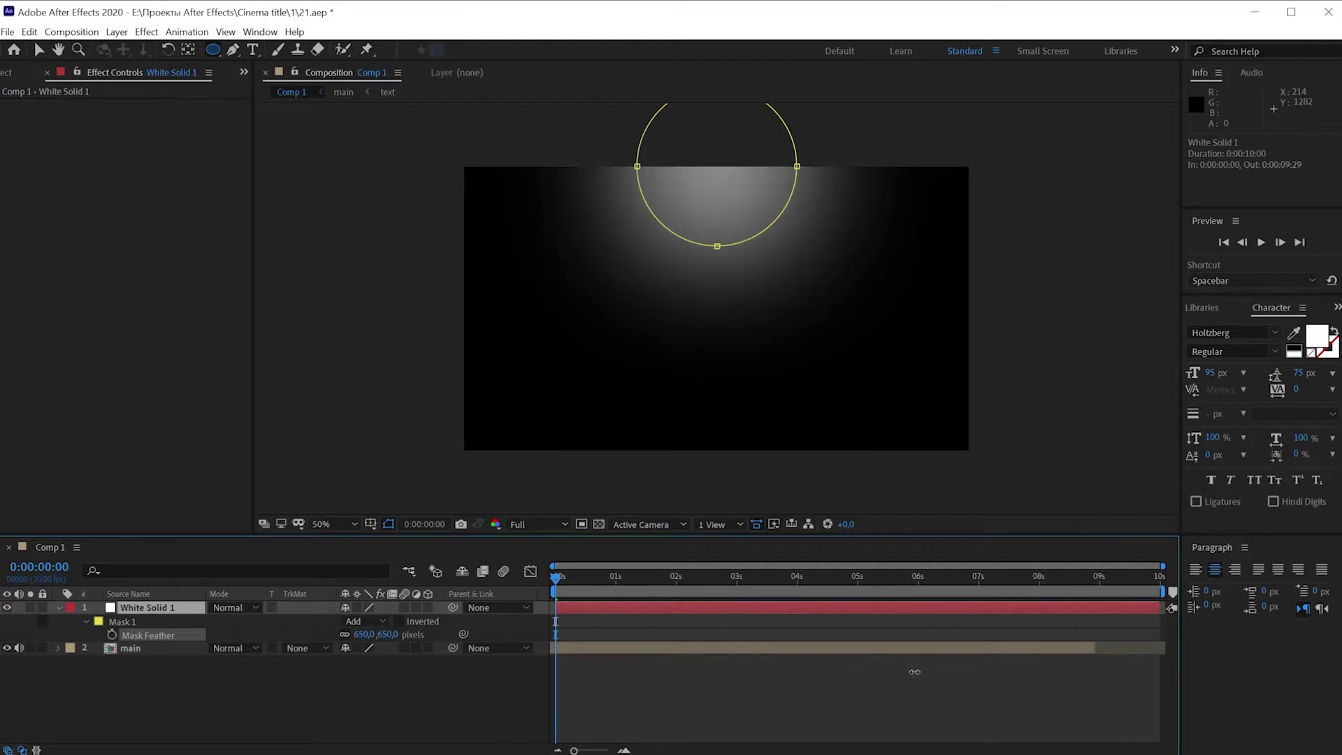
pyautogui.moveTo(914, 672); pyautogui.dragTo(918, 671)
pyautogui.click(241, 714)
pyautogui.click(154, 610)
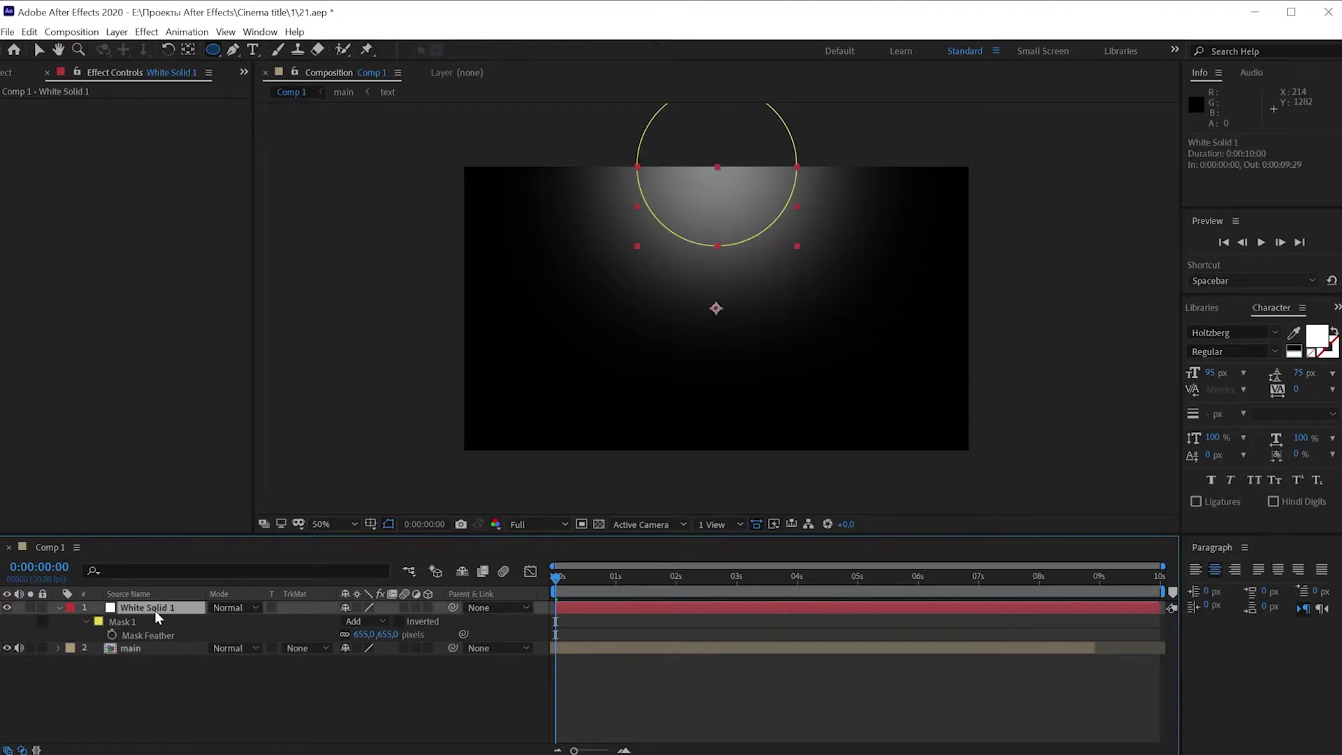
# Collapse White Solid 1's mask properties and deselect the layer.
pyautogui.press('f')
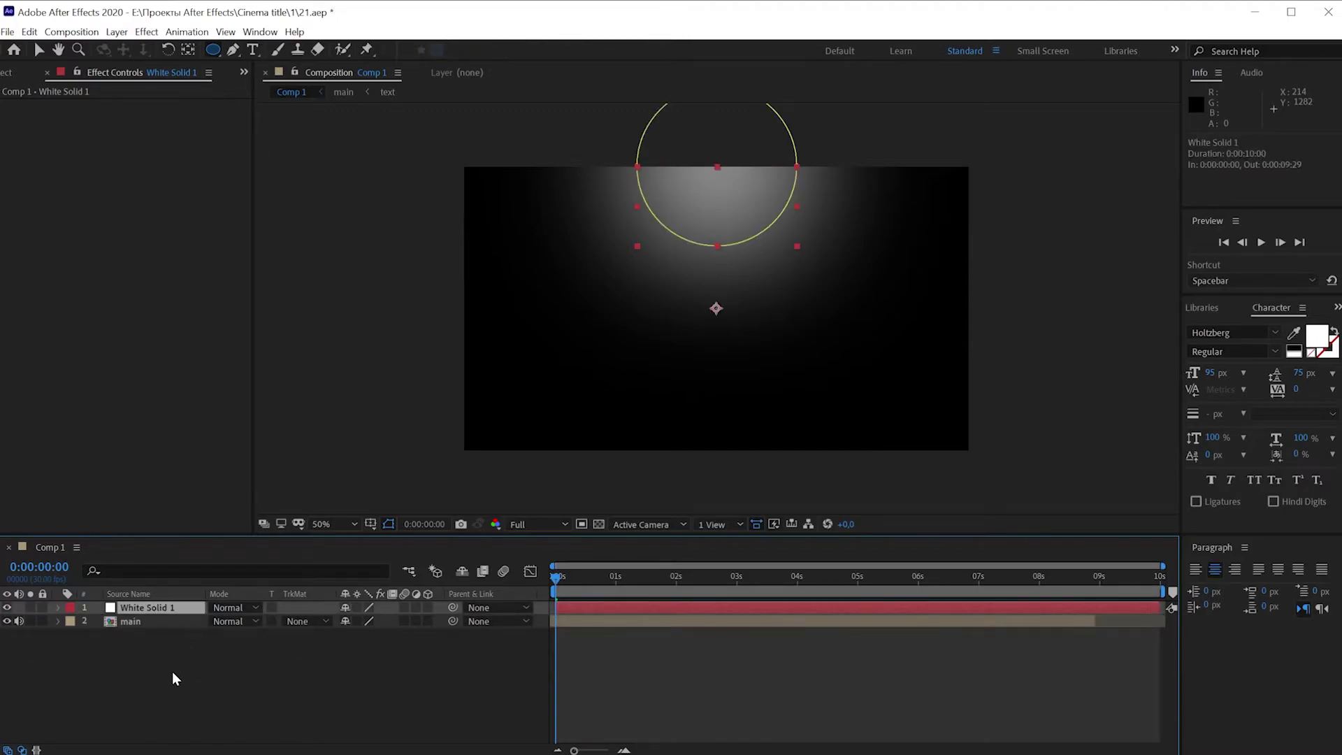
pyautogui.click(172, 671)
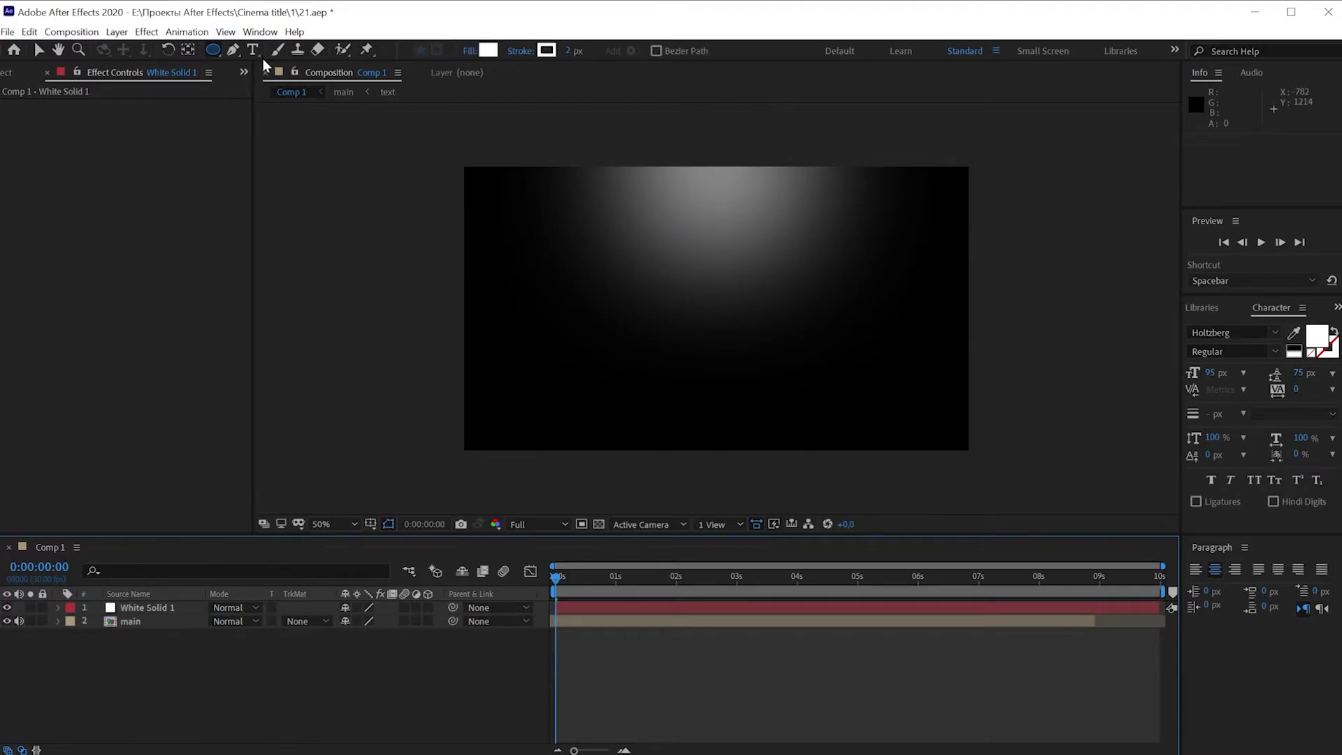
pyautogui.click(215, 50)
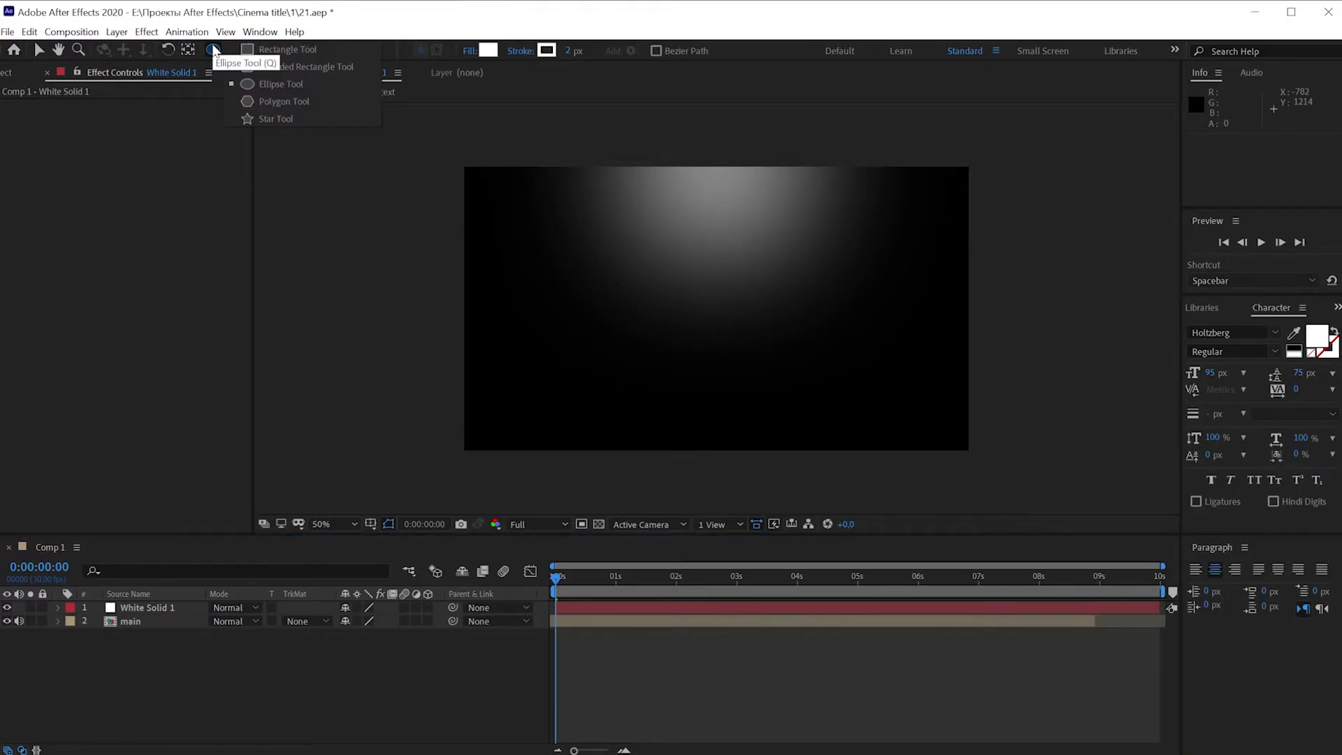
pyautogui.click(200, 678)
# Add a new 1920×1080 black solid, Black Solid 1, to the comp.
pyautogui.rightClick(200, 682)
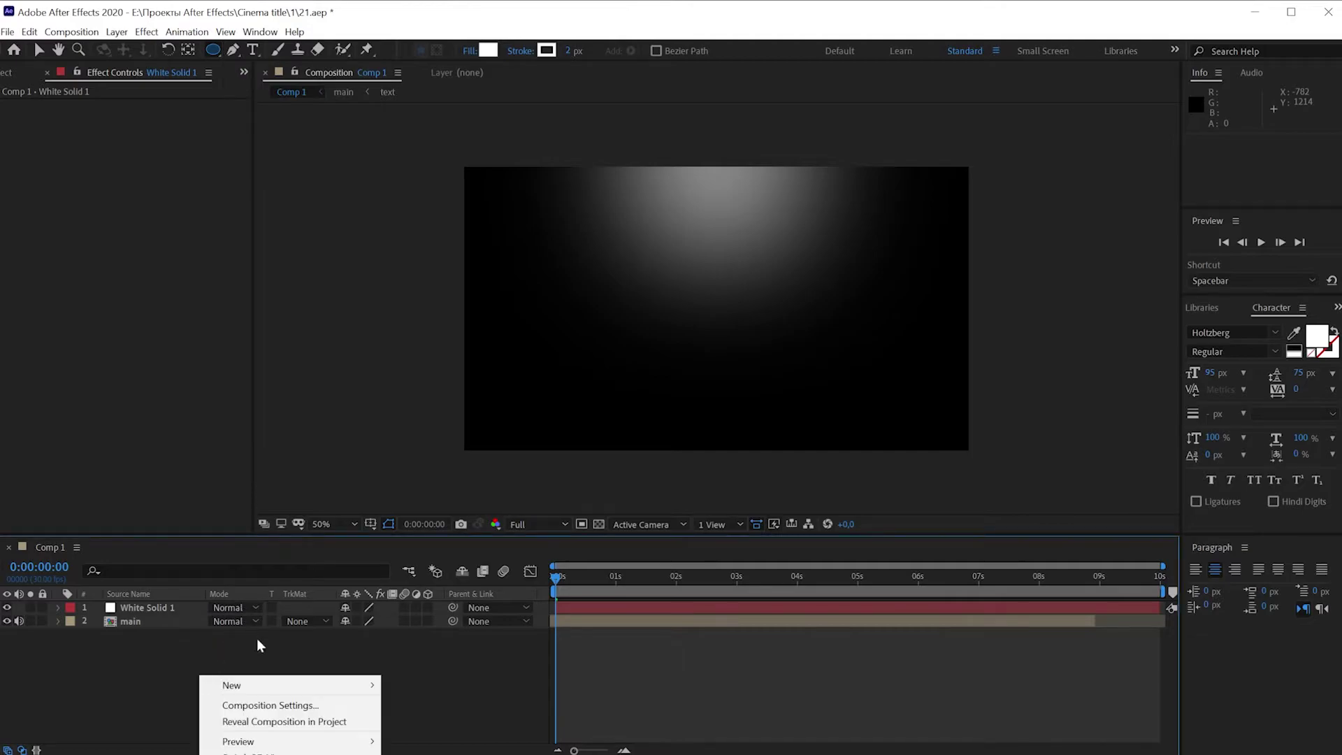
pyautogui.moveTo(283, 686)
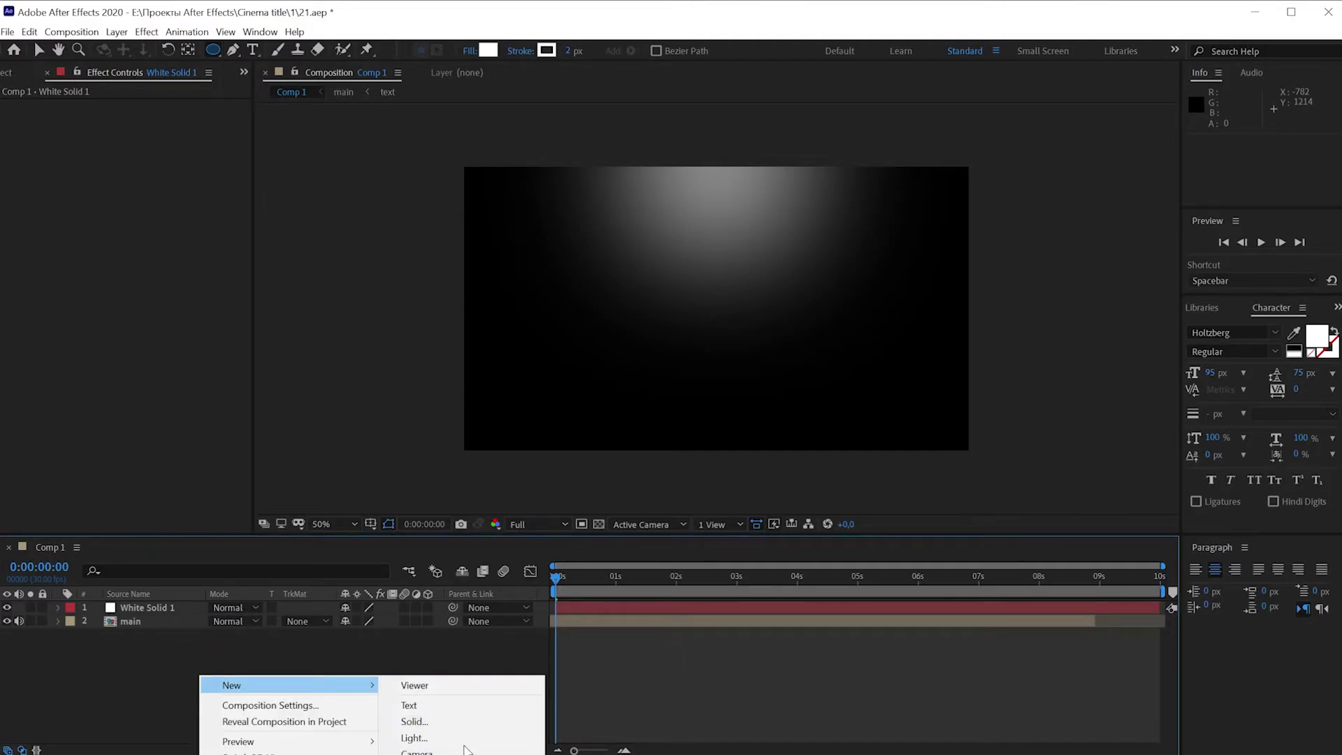
pyautogui.click(447, 721)
pyautogui.click(765, 513)
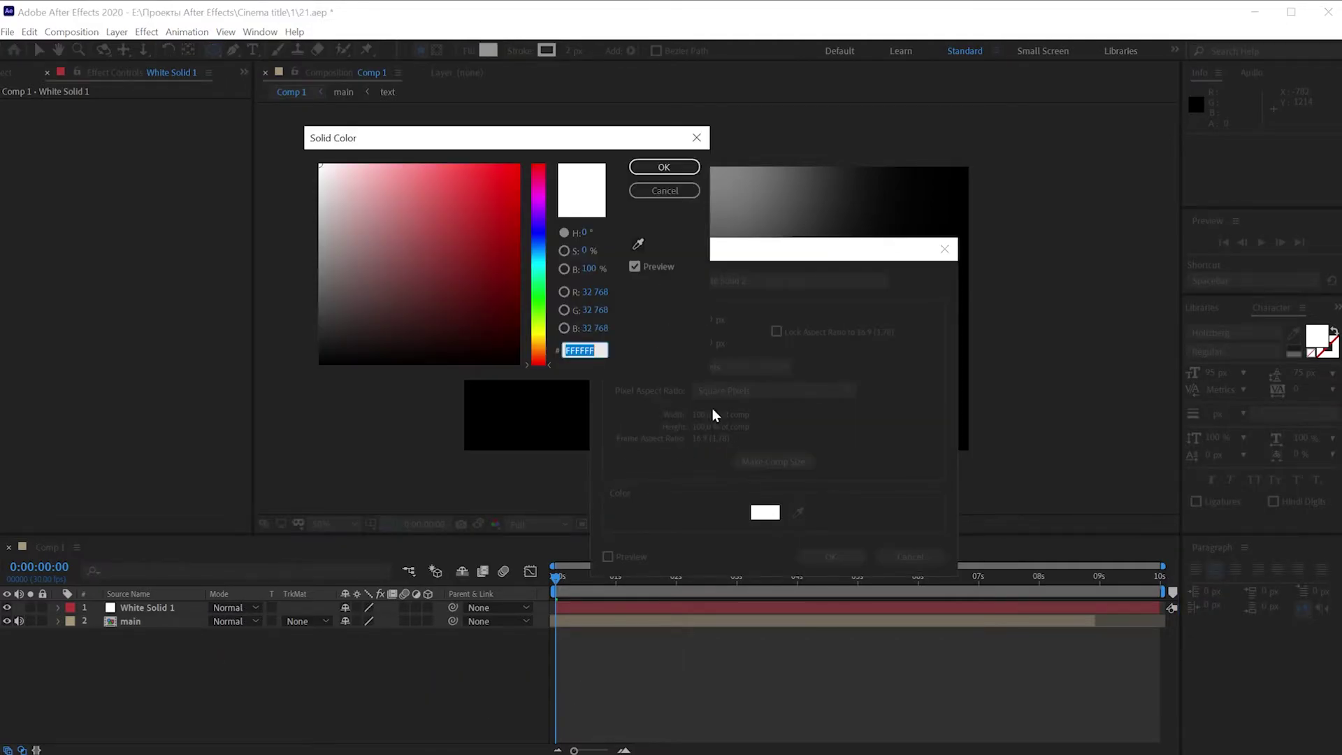
pyautogui.click(275, 374)
pyautogui.click(664, 168)
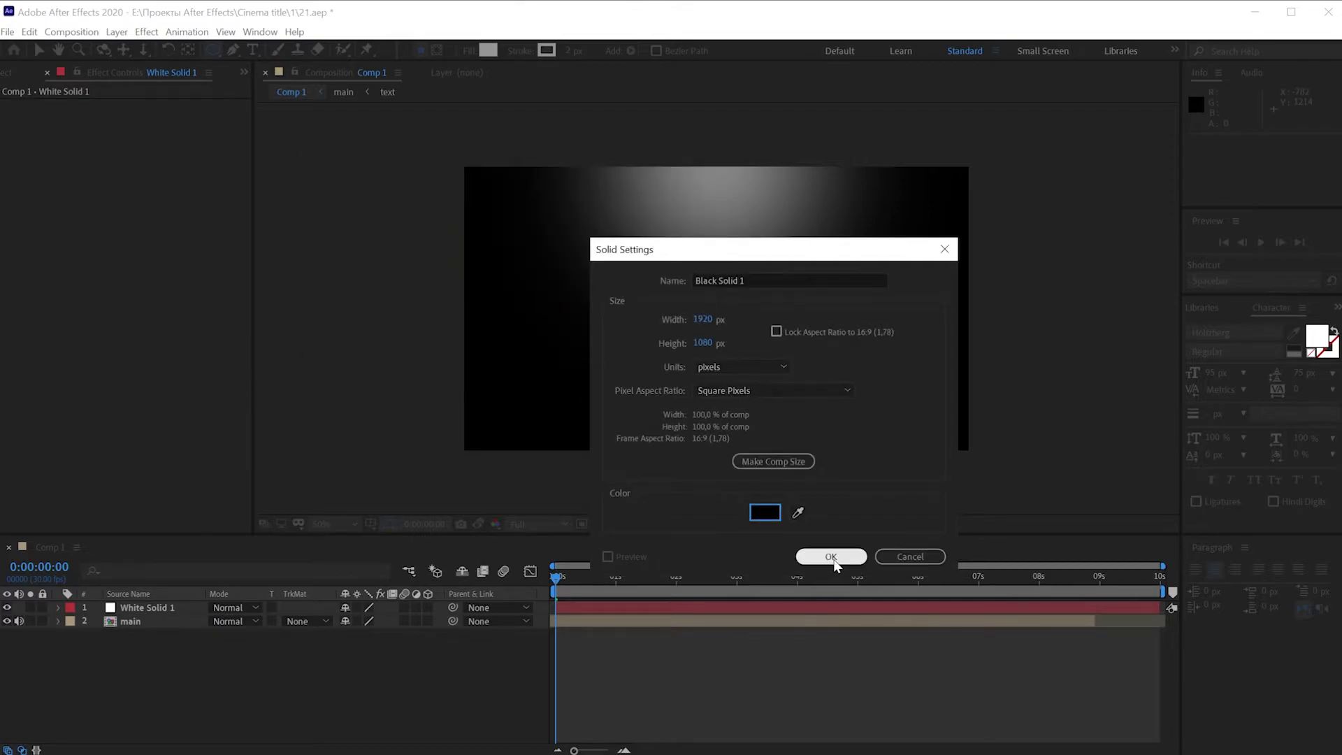
pyautogui.click(831, 557)
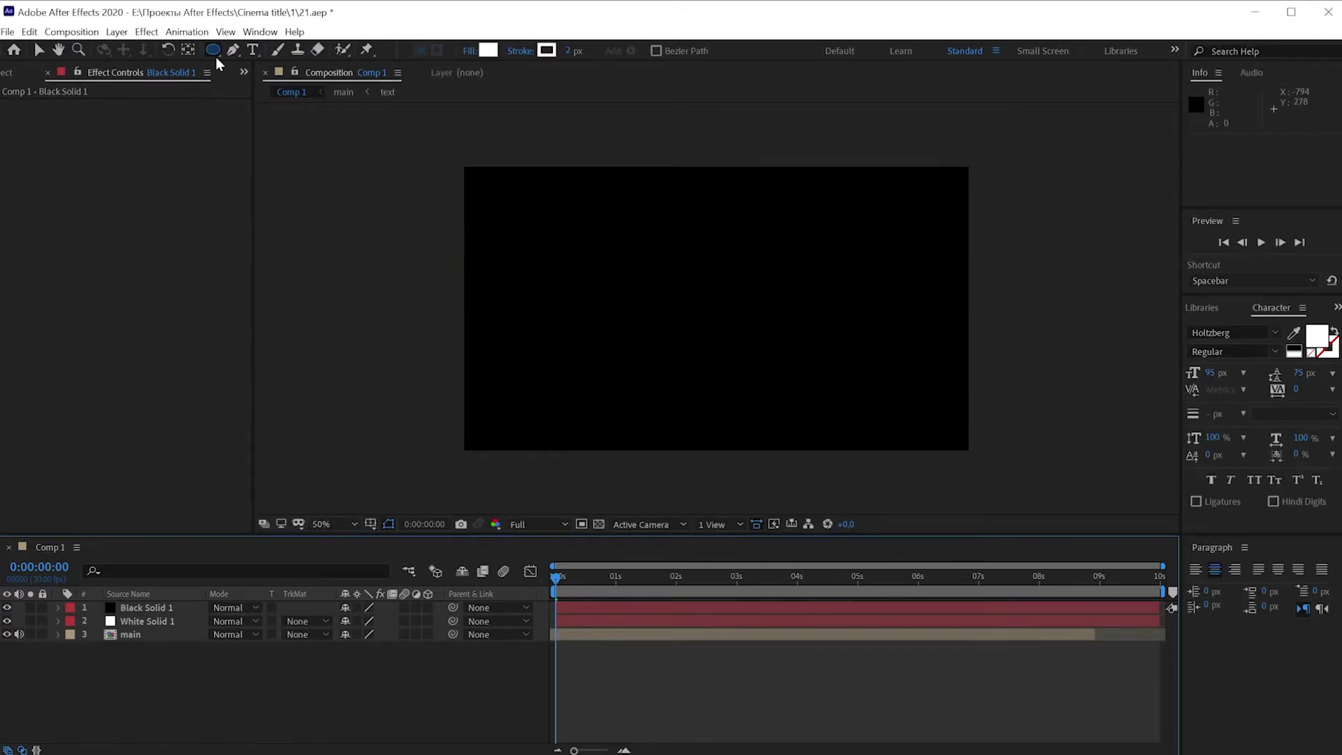
# Show the title/action safe guides and undo an accidentally drawn rectangle shape layer.
pyautogui.moveTo(216, 49); pyautogui.dragTo(245, 52)
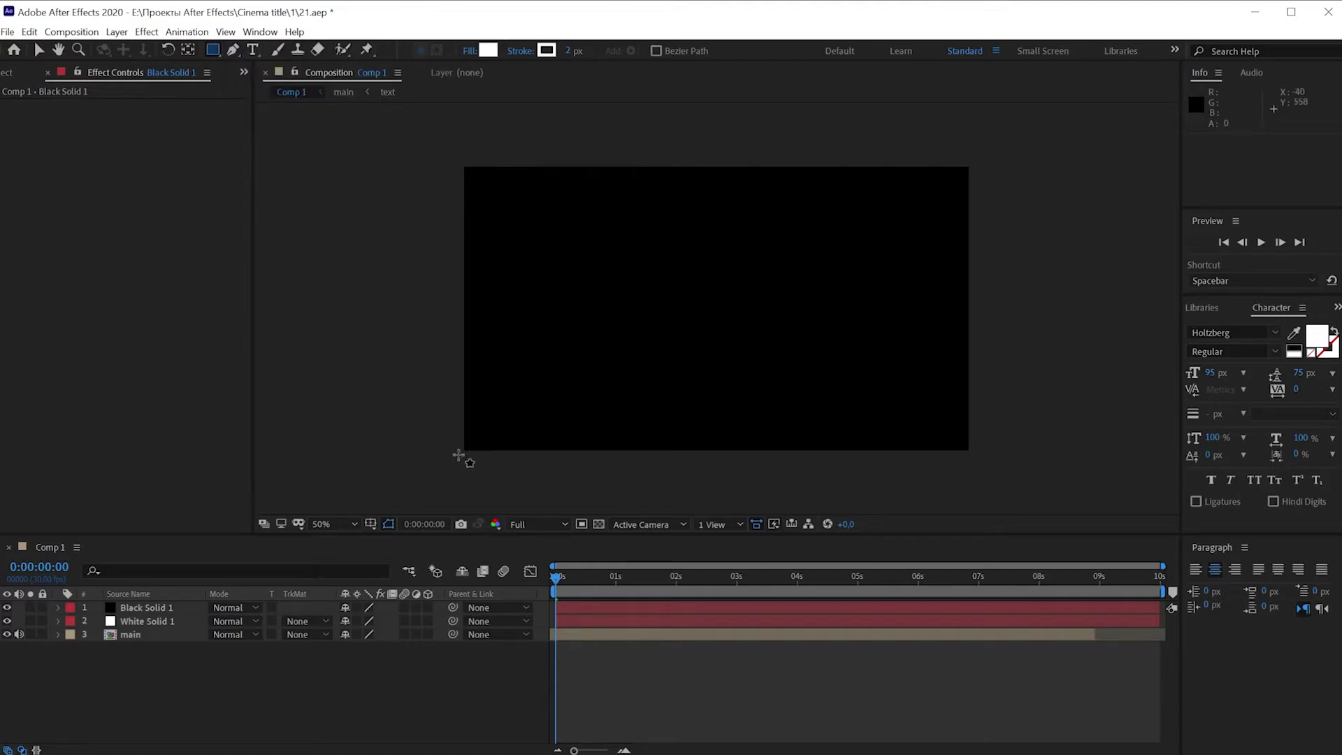
pyautogui.click(371, 524)
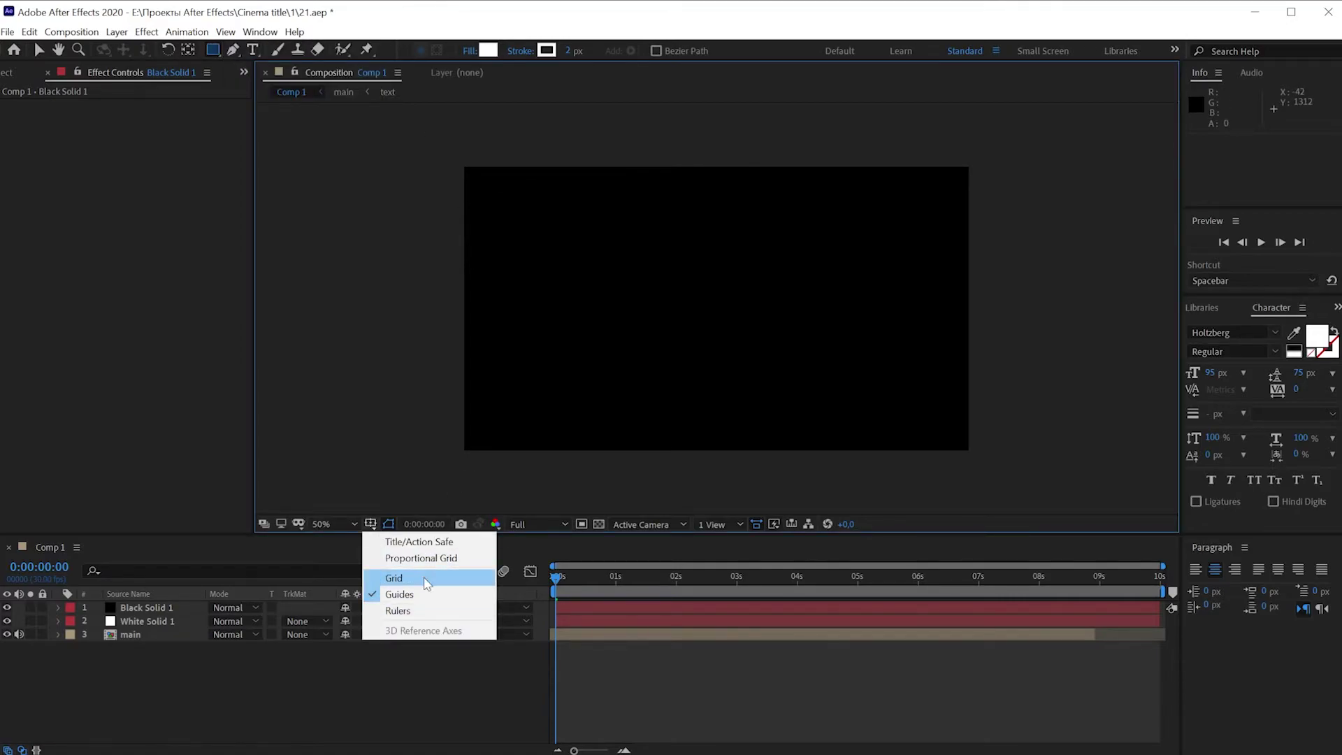
pyautogui.click(435, 542)
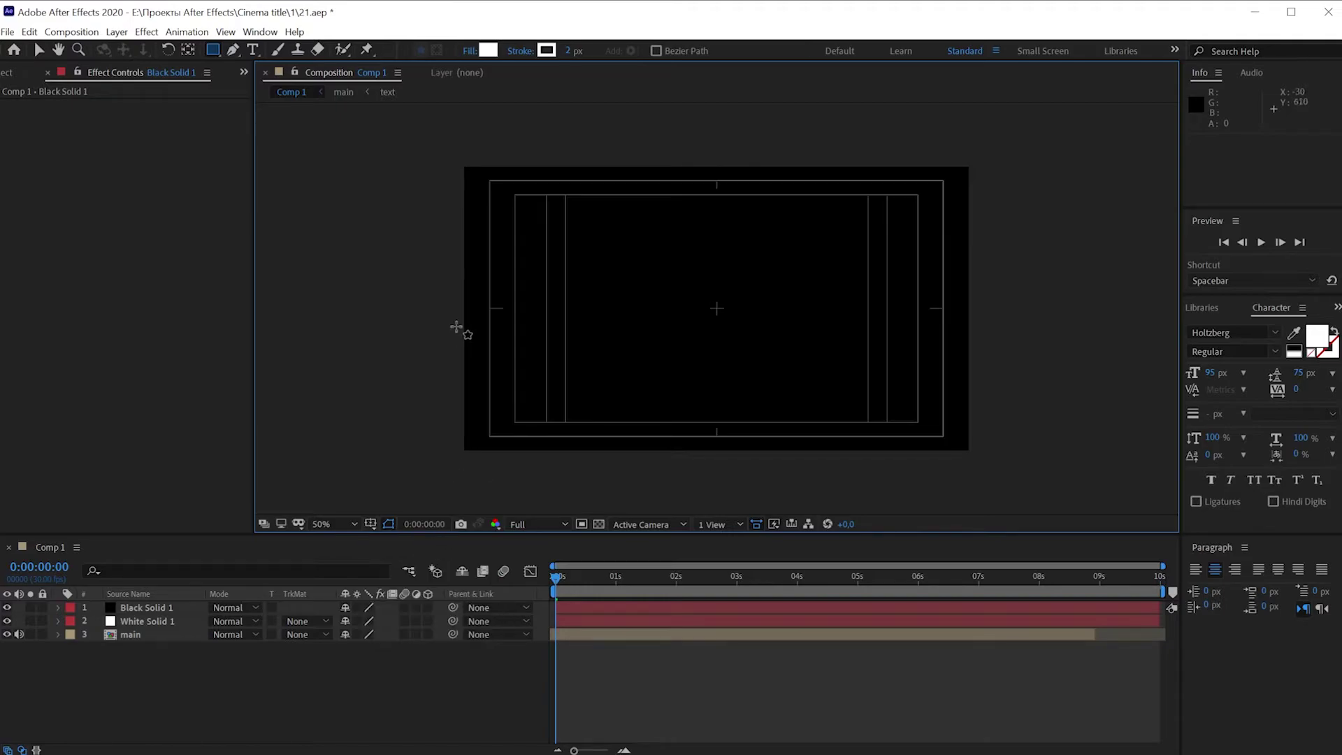
pyautogui.moveTo(449, 201); pyautogui.dragTo(1041, 409)
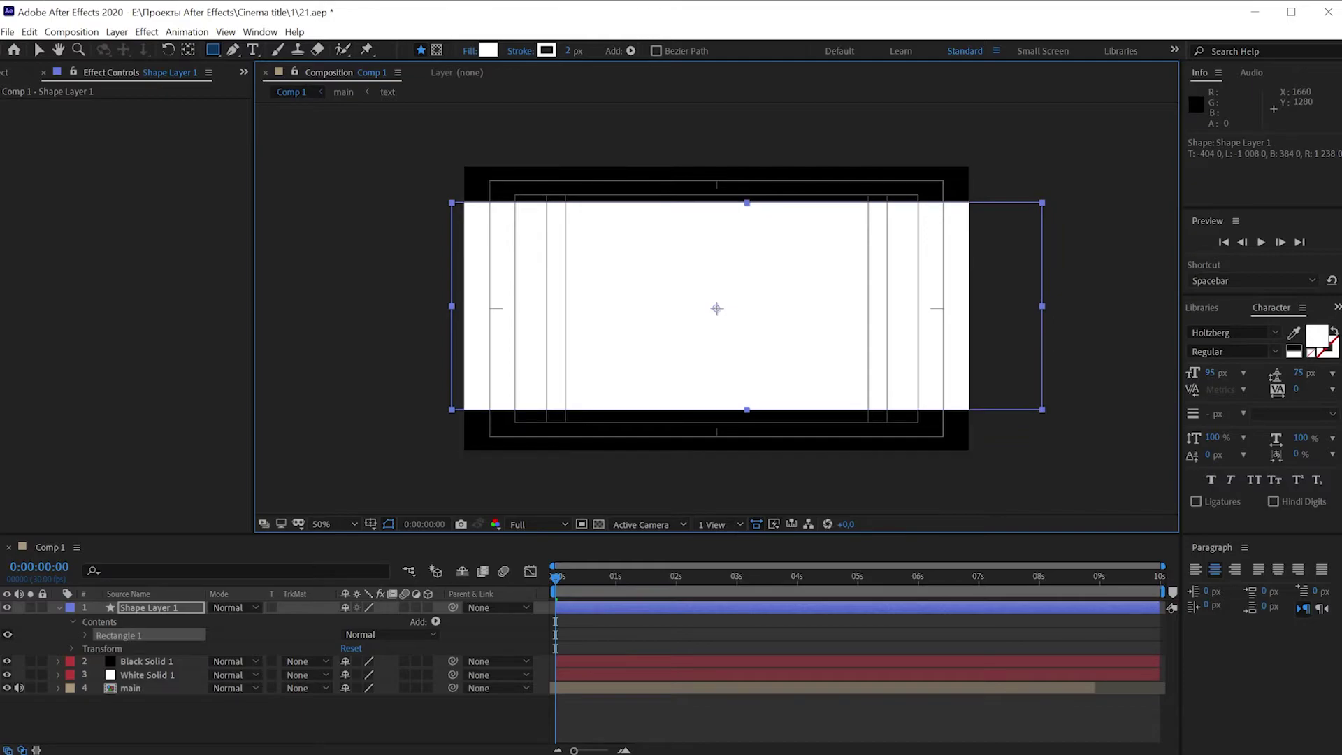
pyautogui.hotkey('ctrl', 'z')
# Draw a rectangular mask across the middle of Black Solid 1 and invert it.
pyautogui.click(165, 608)
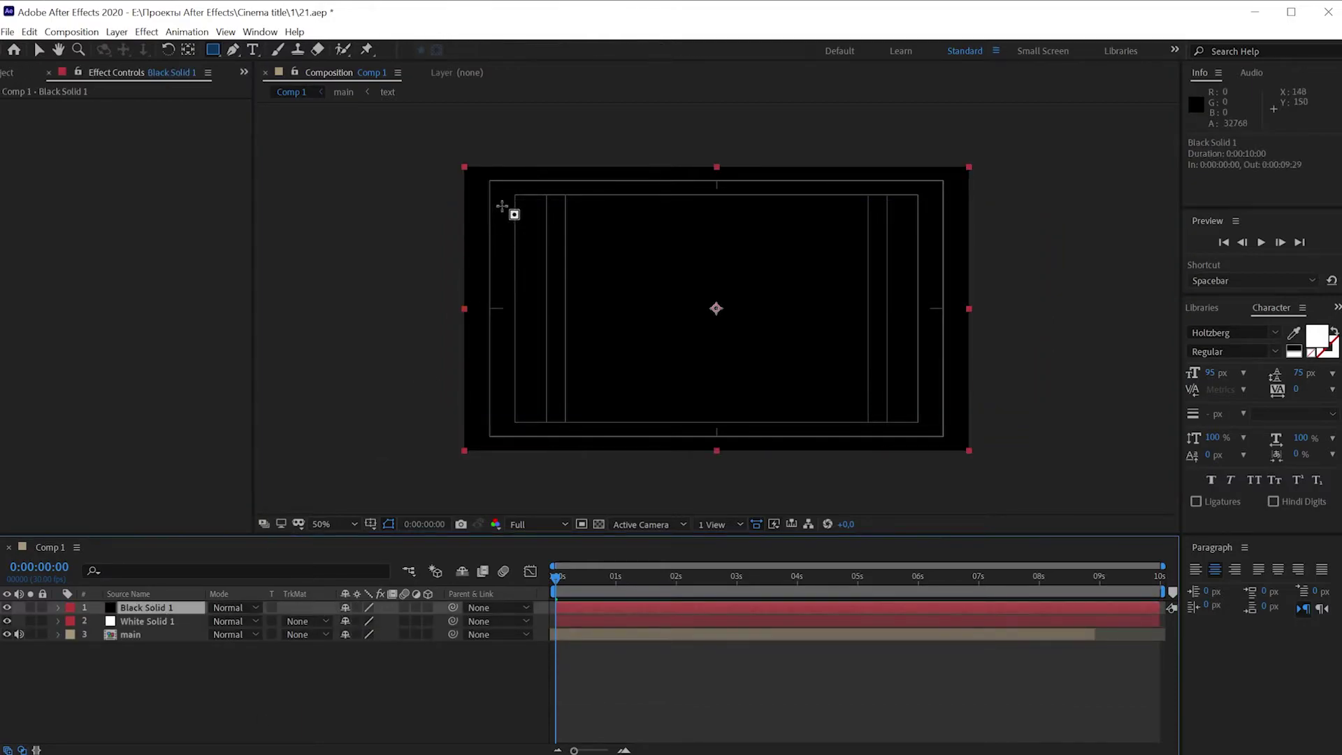
pyautogui.moveTo(436, 198)
pyautogui.mouseDown()
pyautogui.moveTo(1072, 421)
pyautogui.moveTo(1026, 420)
pyautogui.mouseUp()
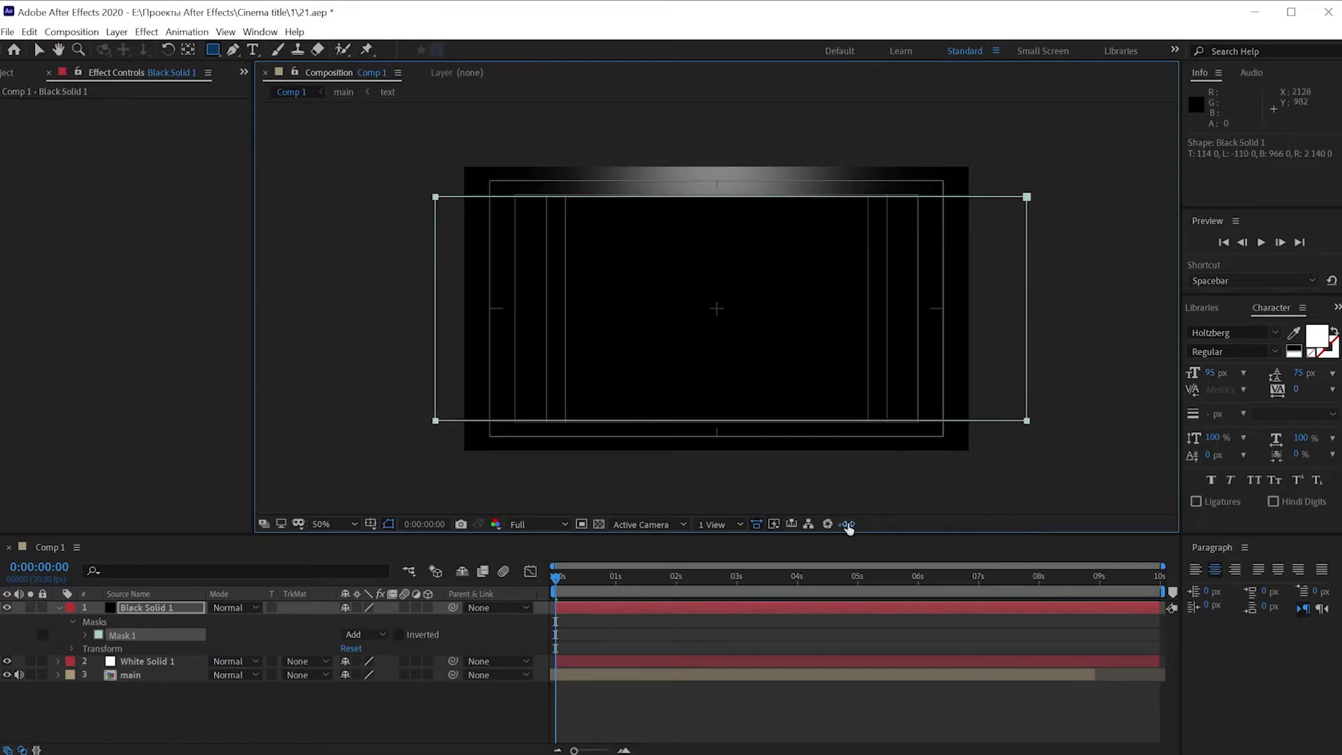
pyautogui.click(283, 720)
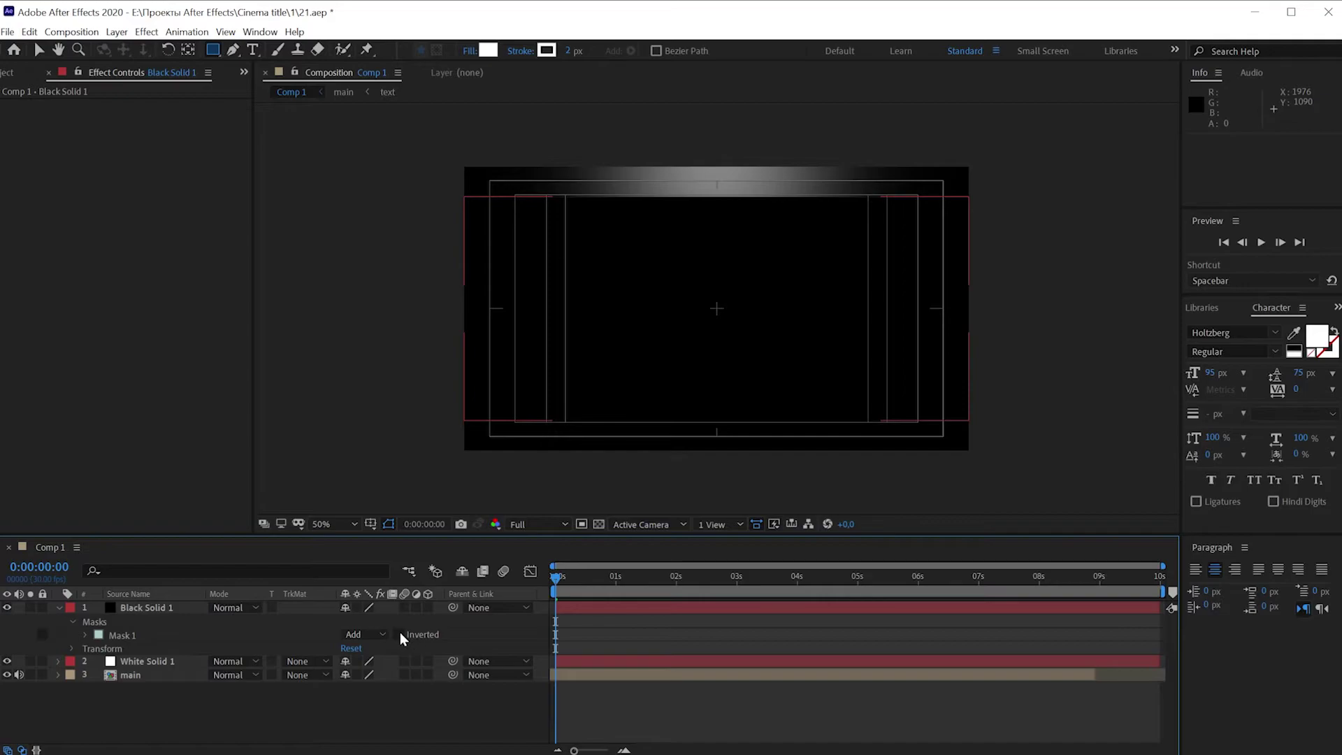
pyautogui.click(400, 633)
pyautogui.click(376, 737)
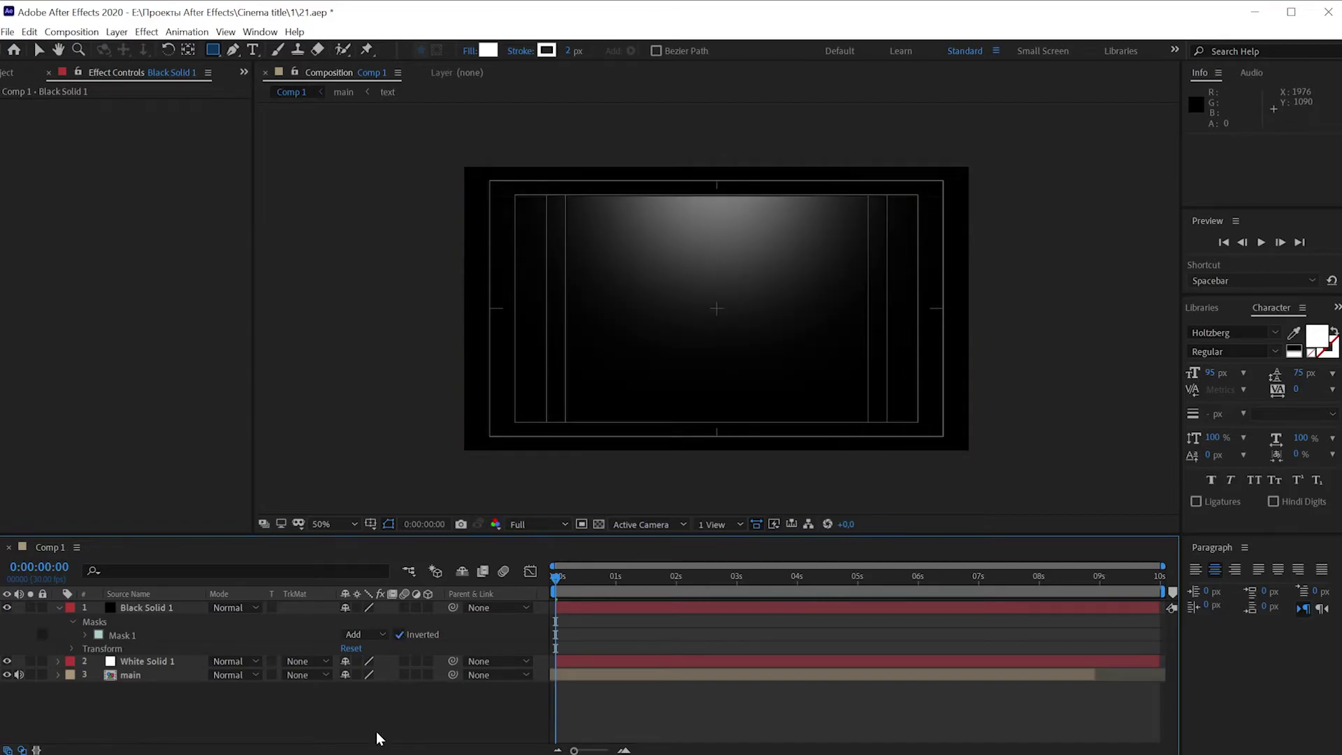
# Hide the safe guides, preview the composition, then open the main composition.
pyautogui.click(371, 523)
pyautogui.click(412, 541)
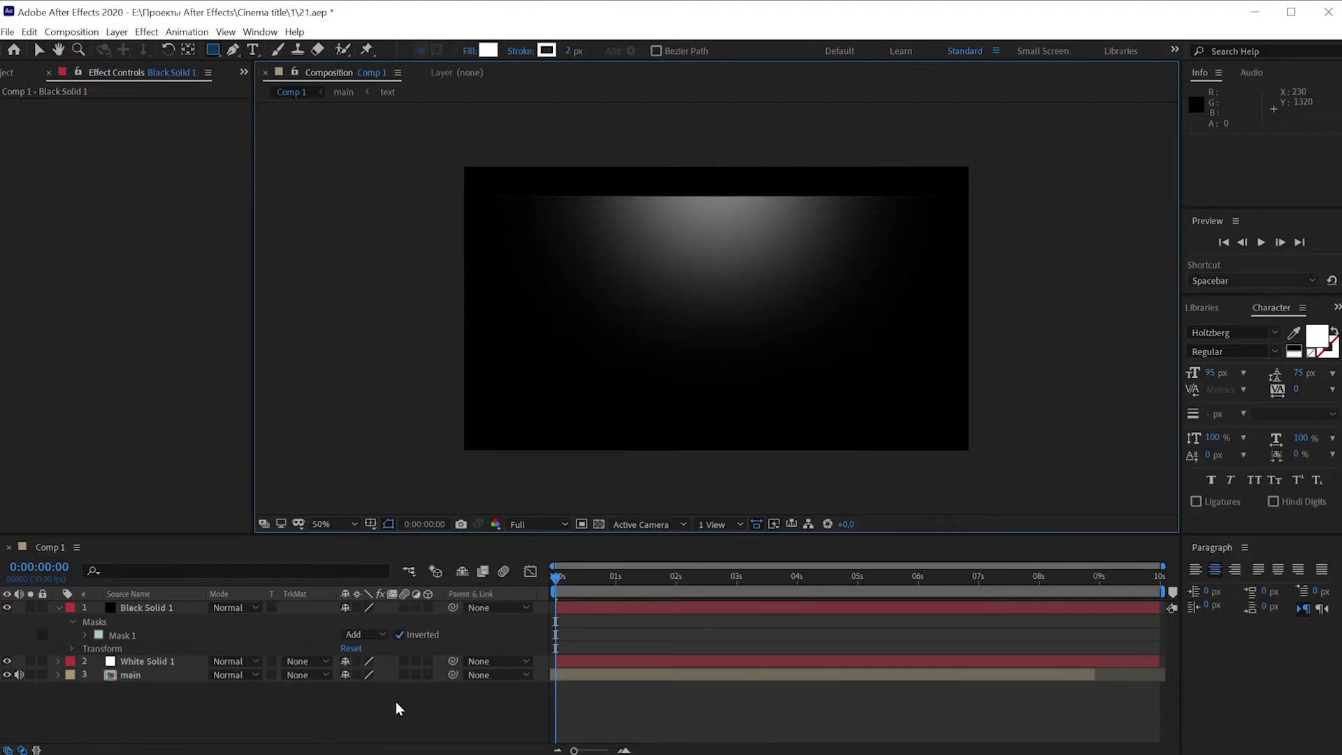
pyautogui.click(393, 720)
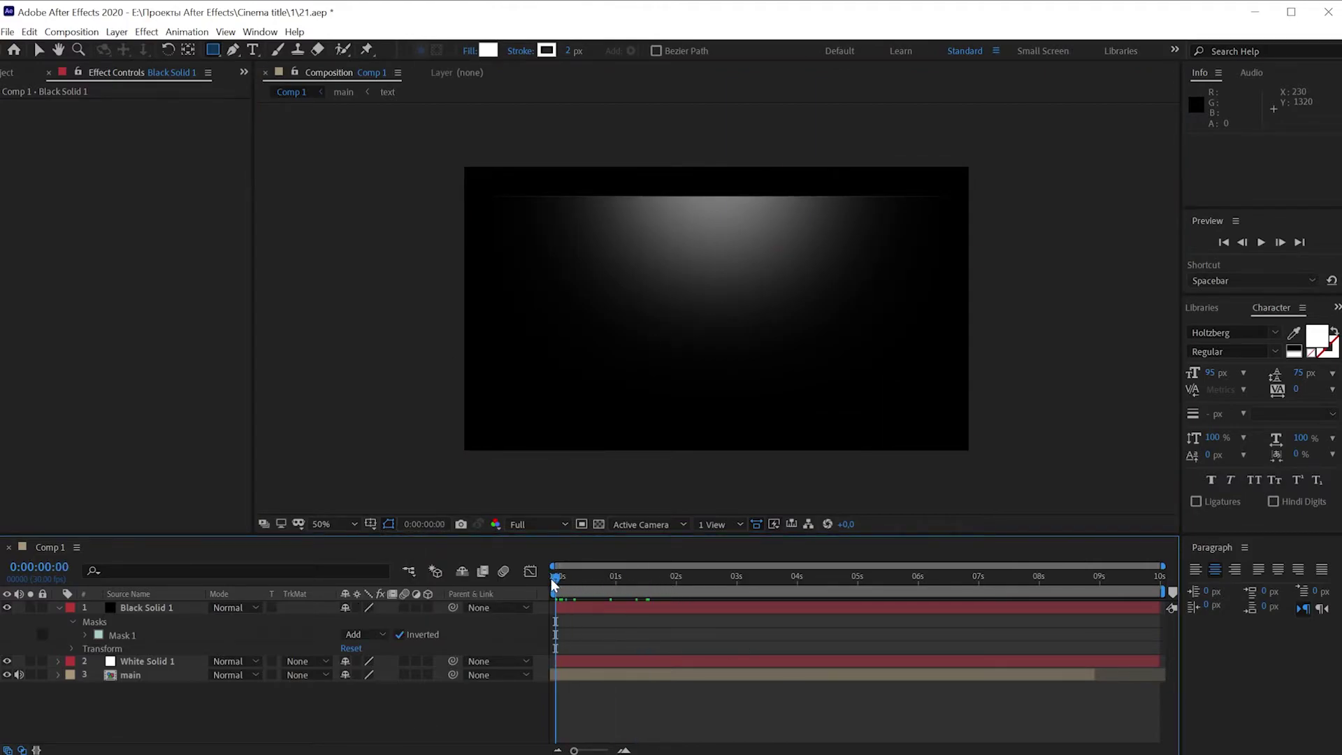
pyautogui.moveTo(552, 577); pyautogui.dragTo(1042, 589)
pyautogui.press('space')
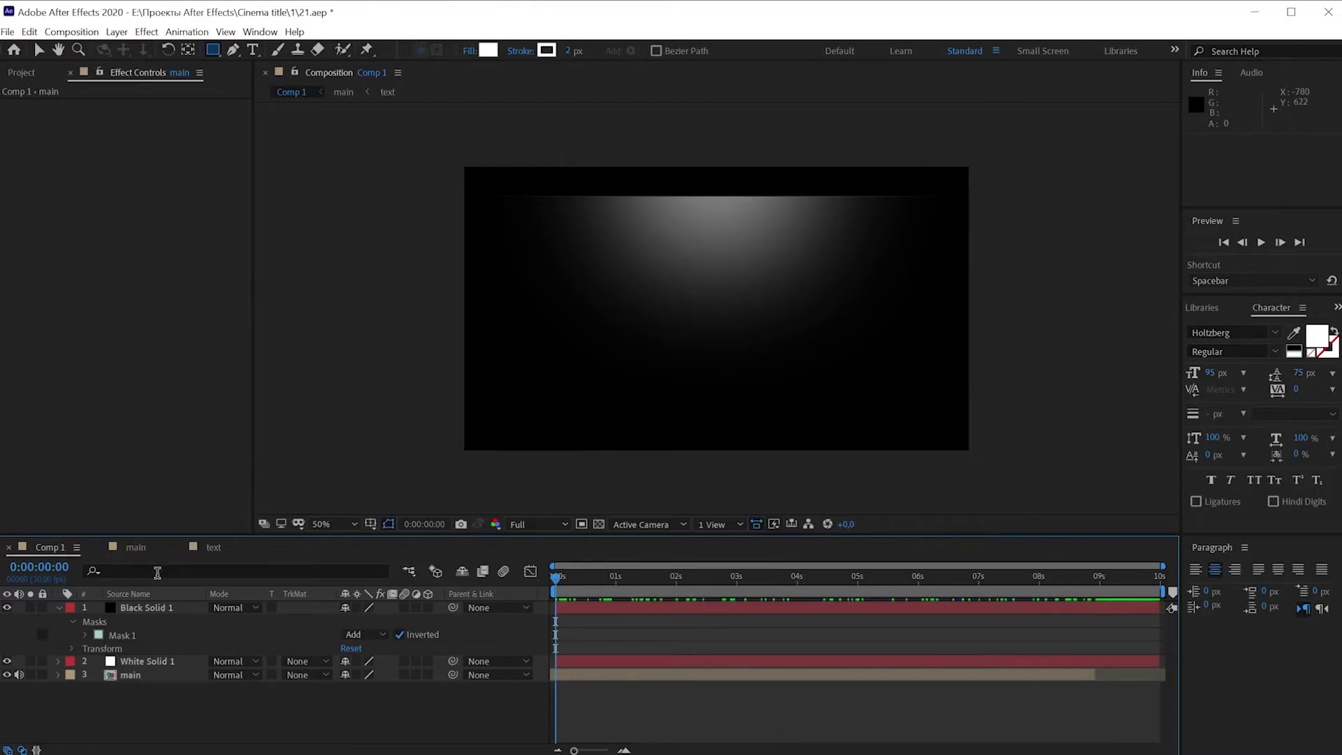
pyautogui.click(152, 609)
pyautogui.hotkey('ctrl', '`')
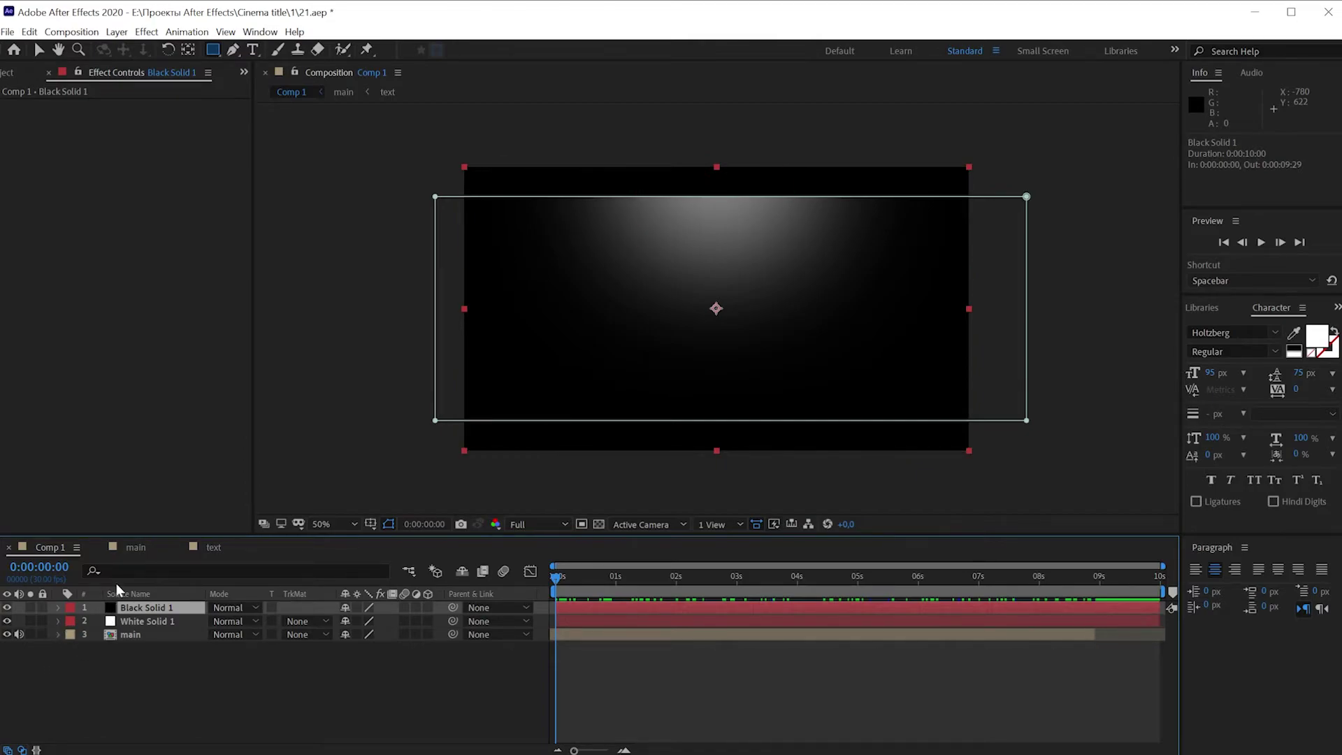
pyautogui.click(130, 547)
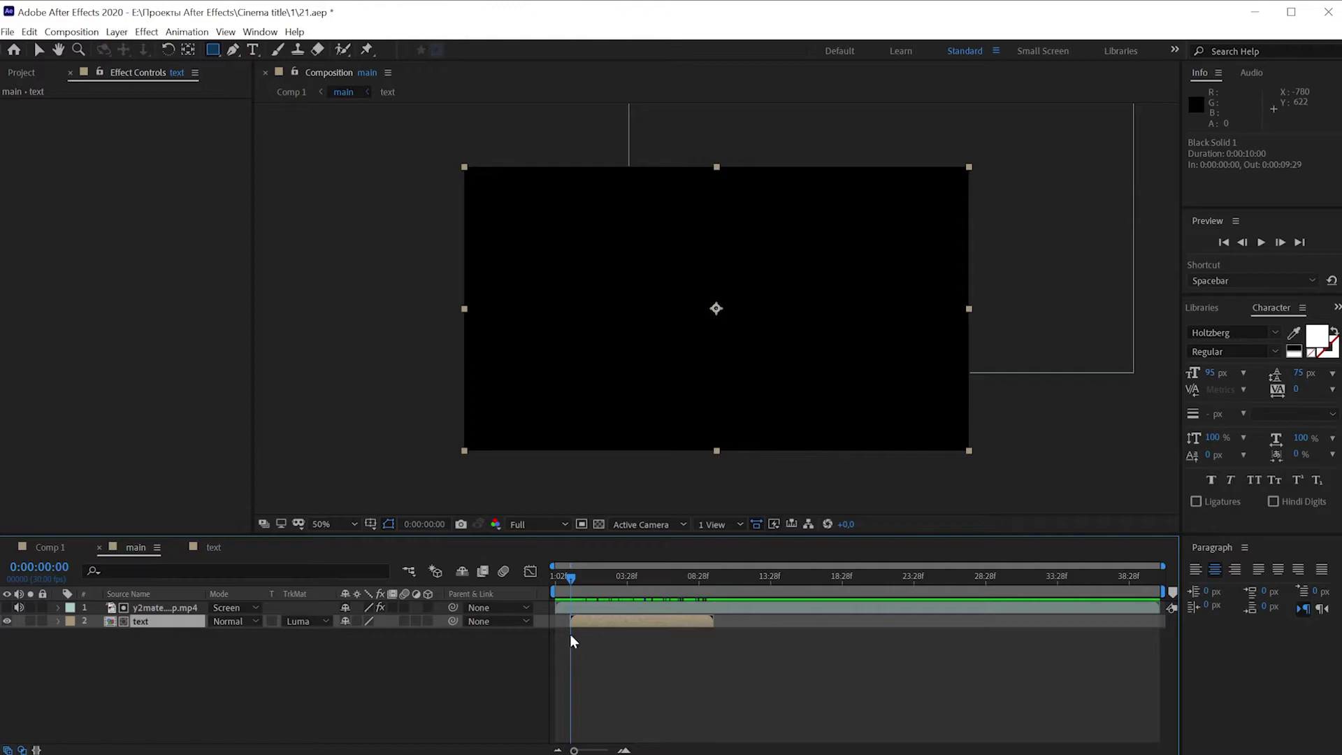
# Change the text composition's duration from 10 to 15 seconds in Composition Settings.
pyautogui.click(167, 606)
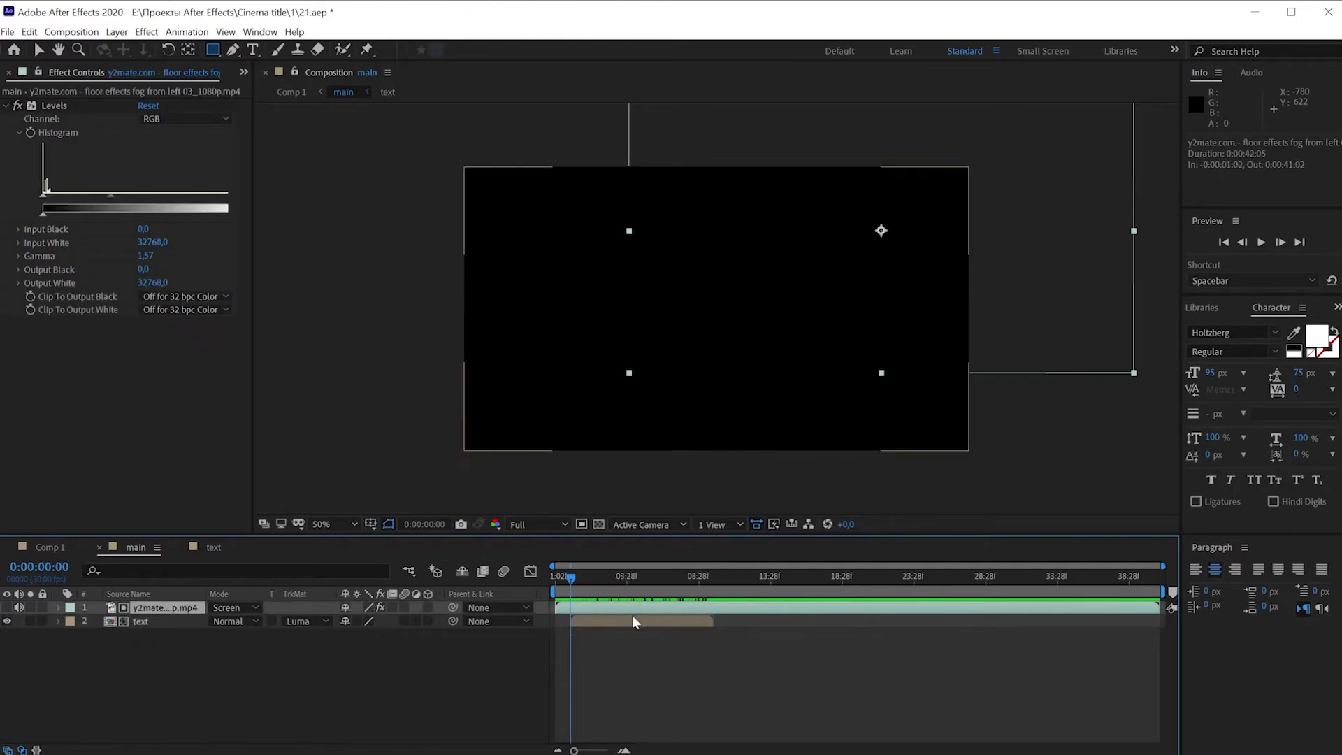
pyautogui.click(224, 556)
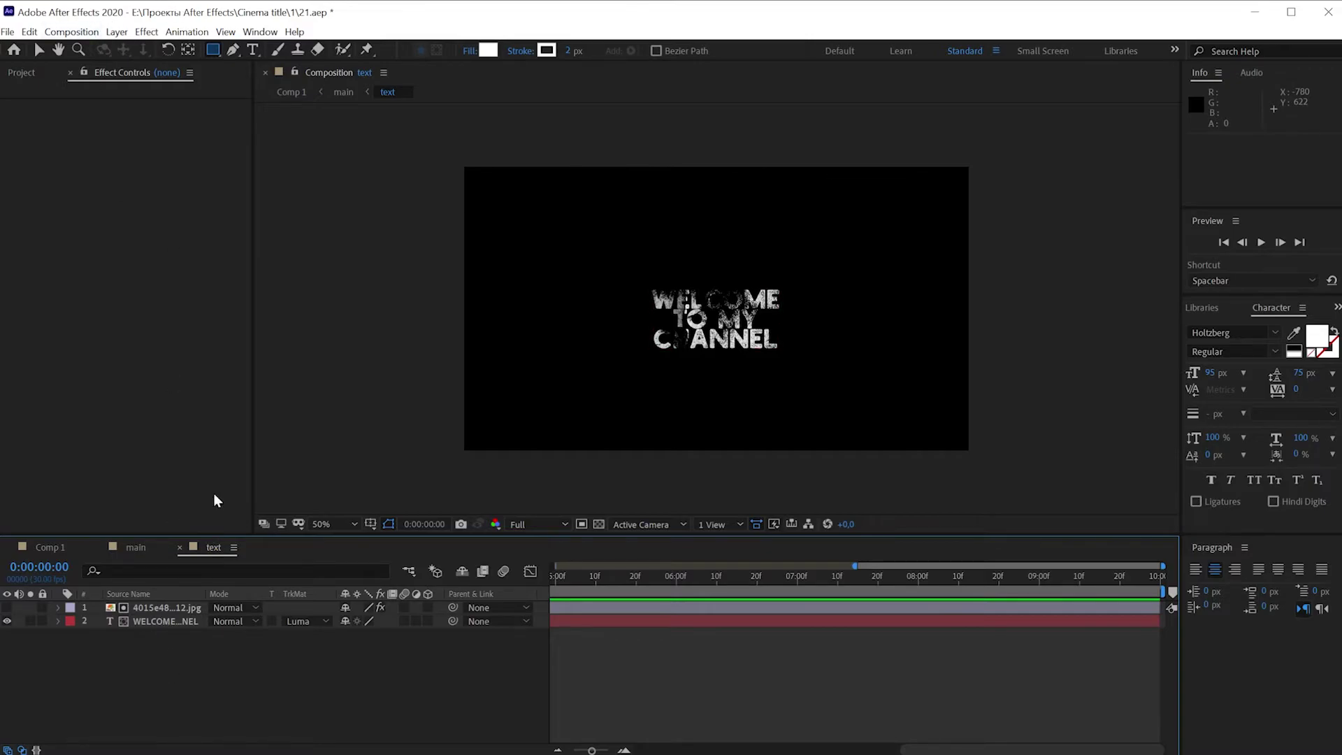
pyautogui.click(78, 31)
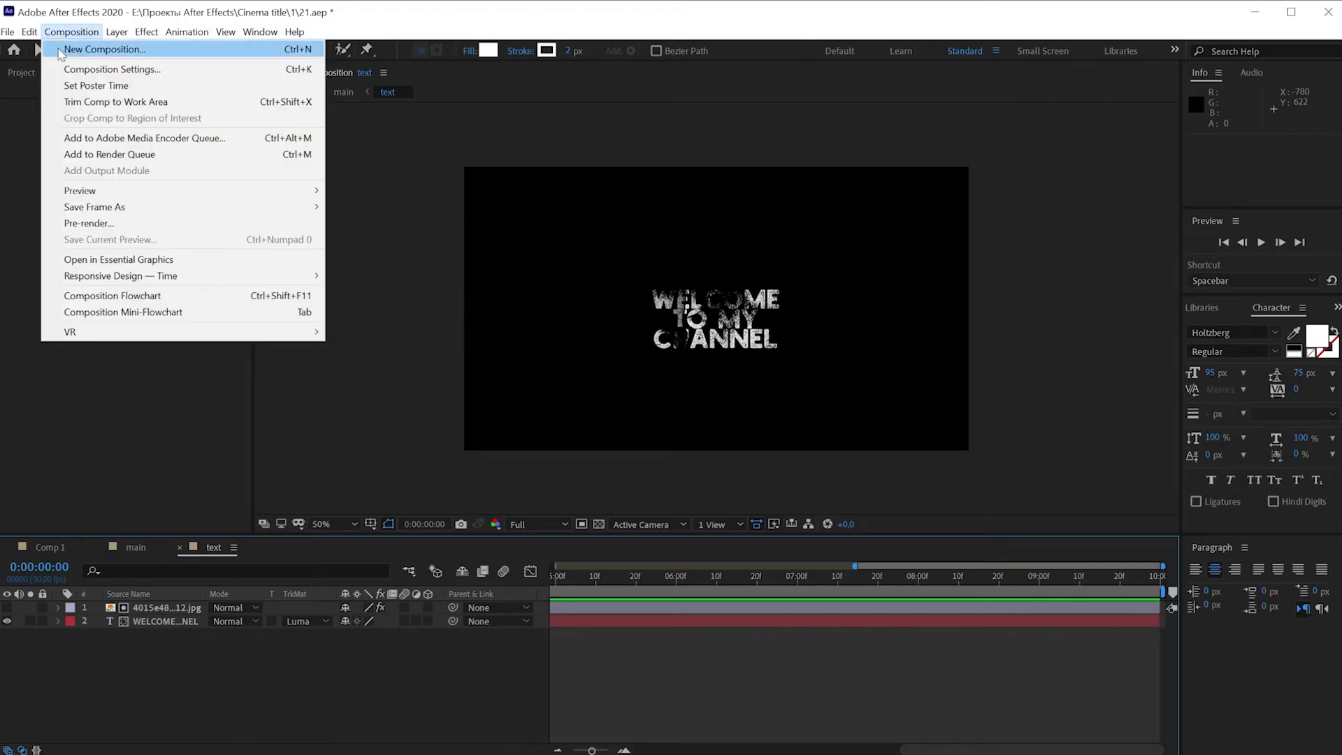
pyautogui.click(95, 67)
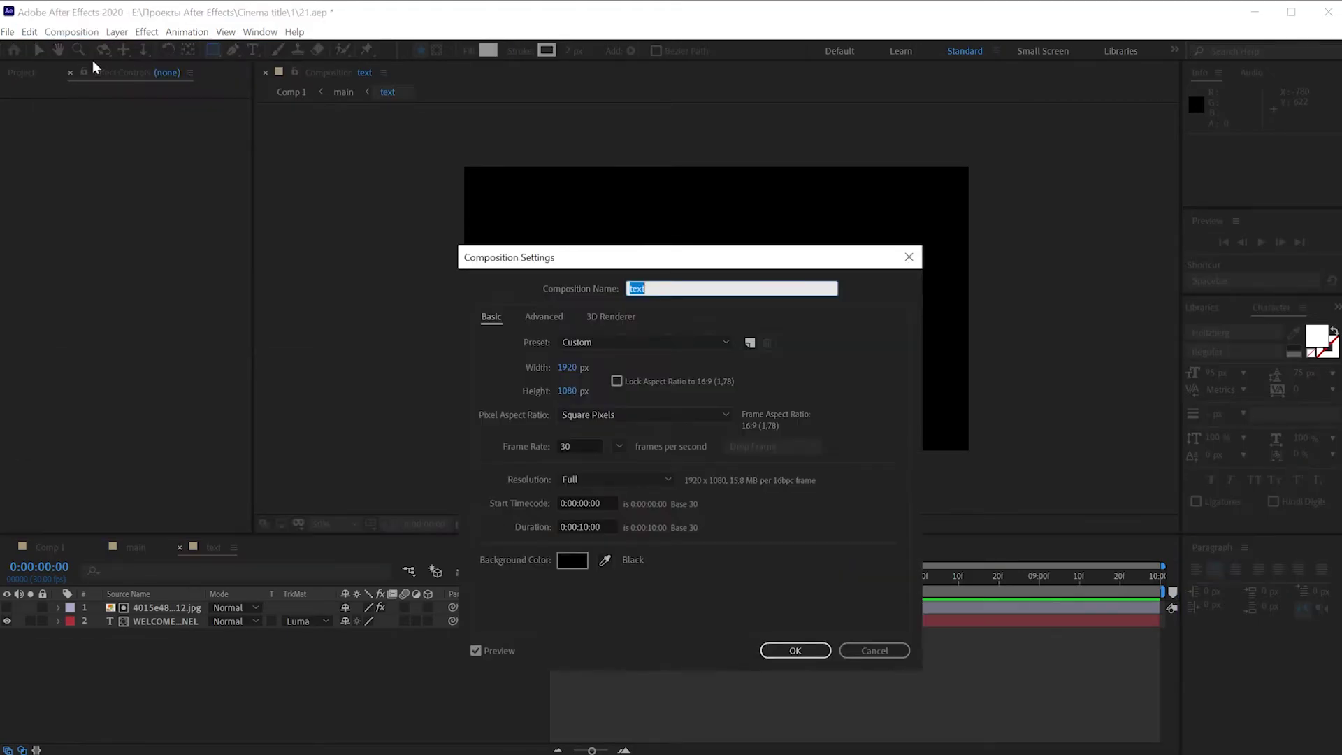
pyautogui.click(584, 526)
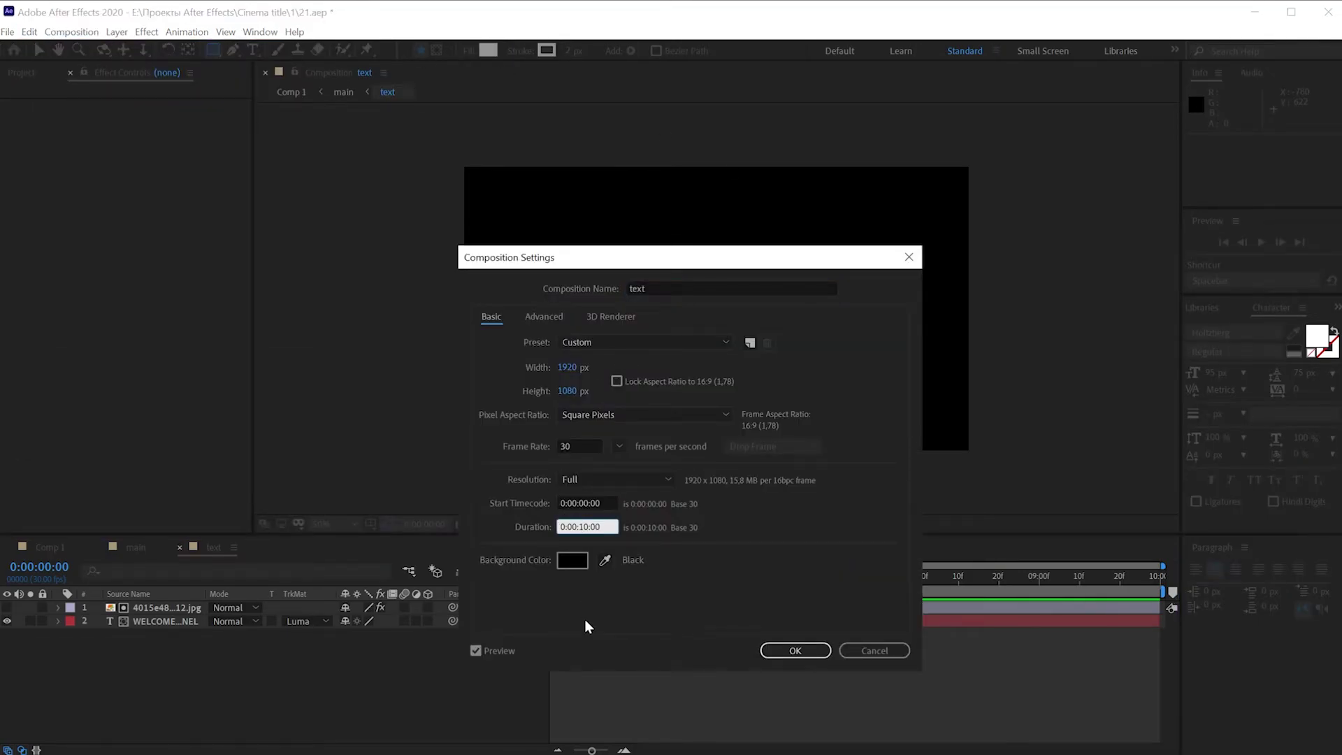
pyautogui.write('5')
pyautogui.click(798, 650)
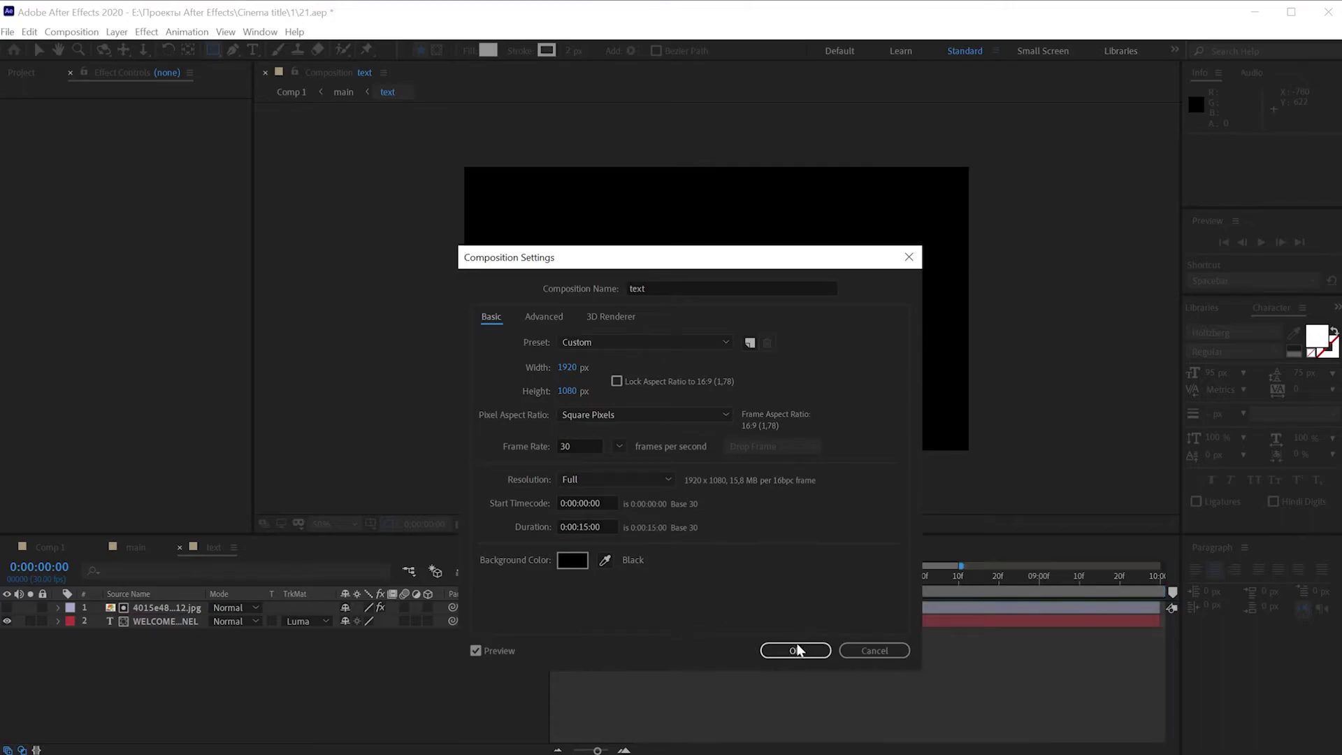
pyautogui.click(812, 659)
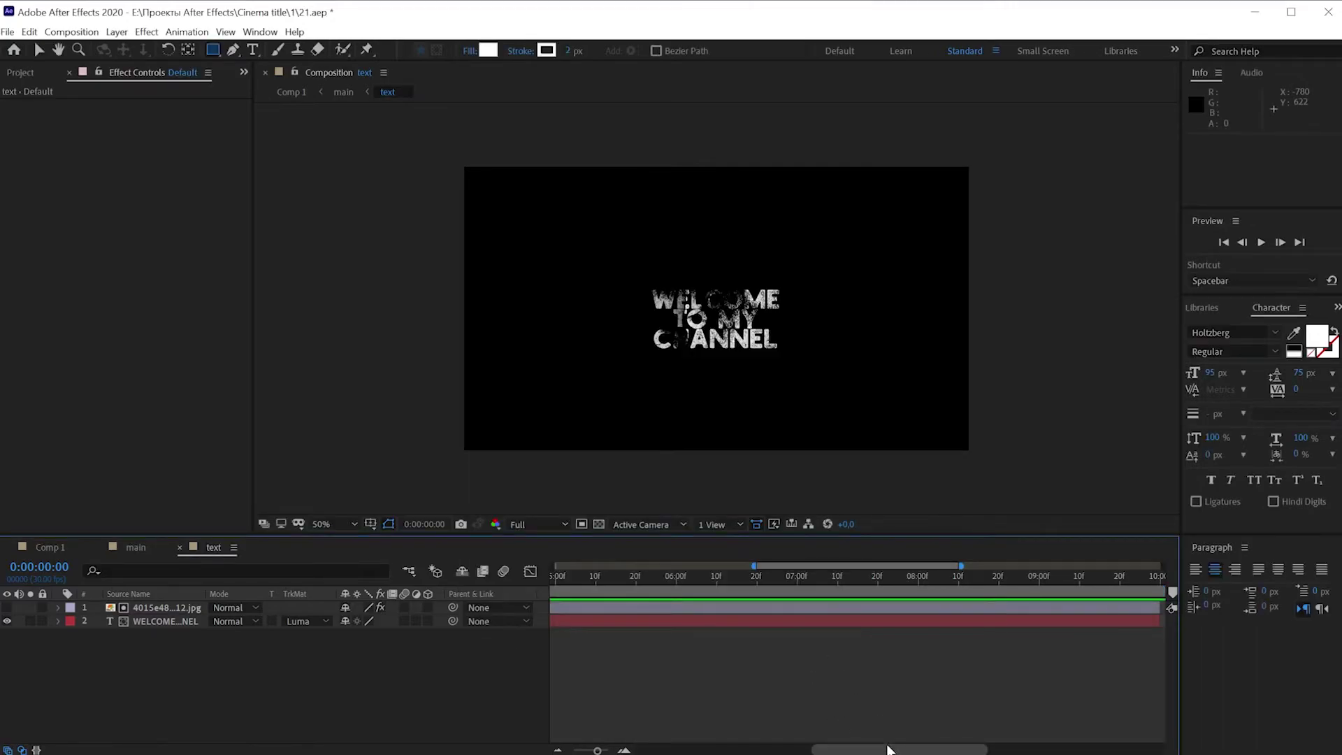
# Extend the background and title layers to 15 s, then lengthen the text layer in main to 0:00:14:27.
pyautogui.moveTo(898, 749); pyautogui.dragTo(1074, 749)
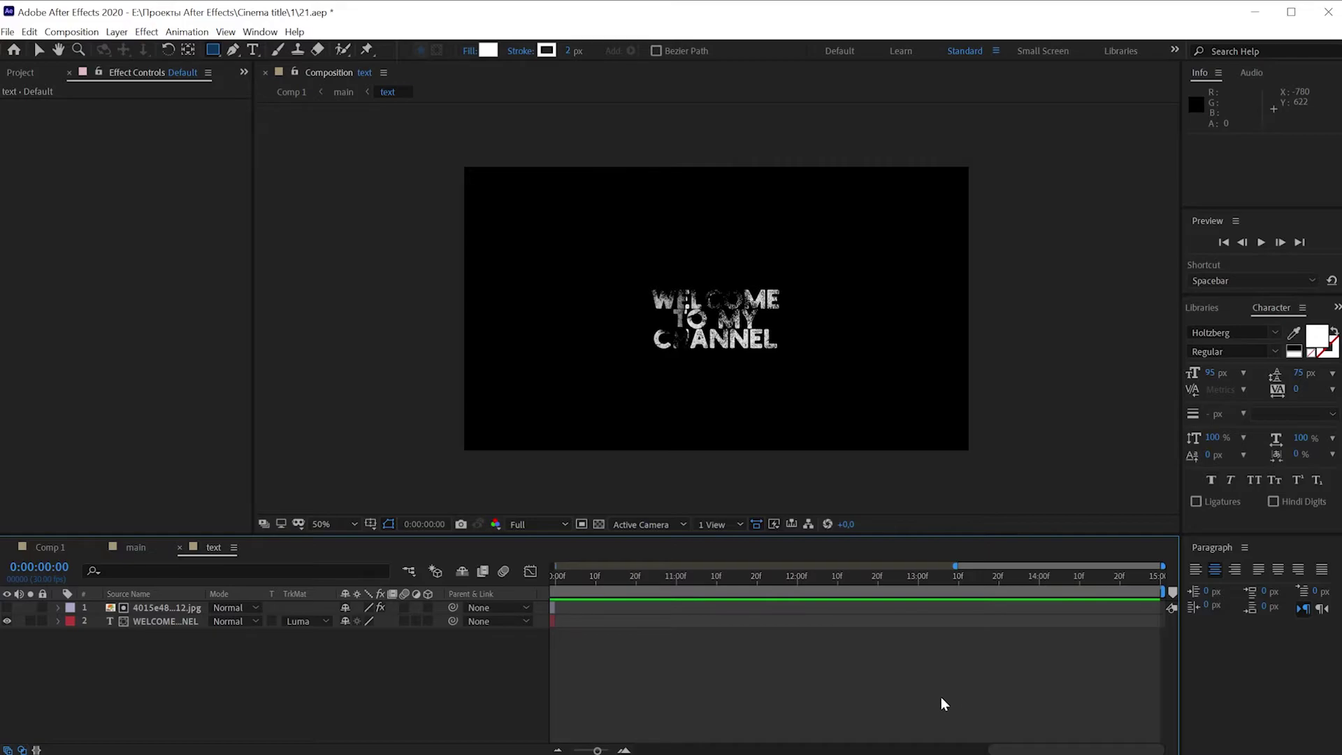
pyautogui.press(';')
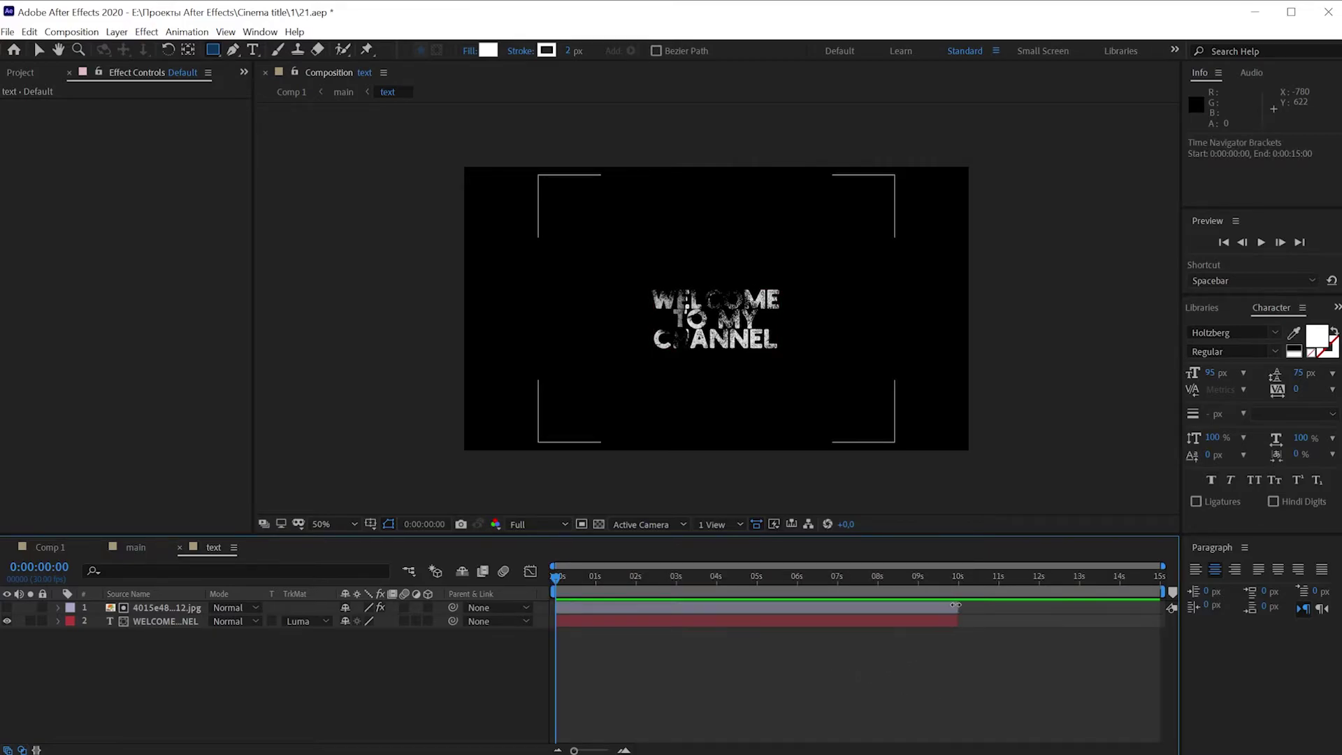
pyautogui.moveTo(958, 607); pyautogui.dragTo(1164, 607)
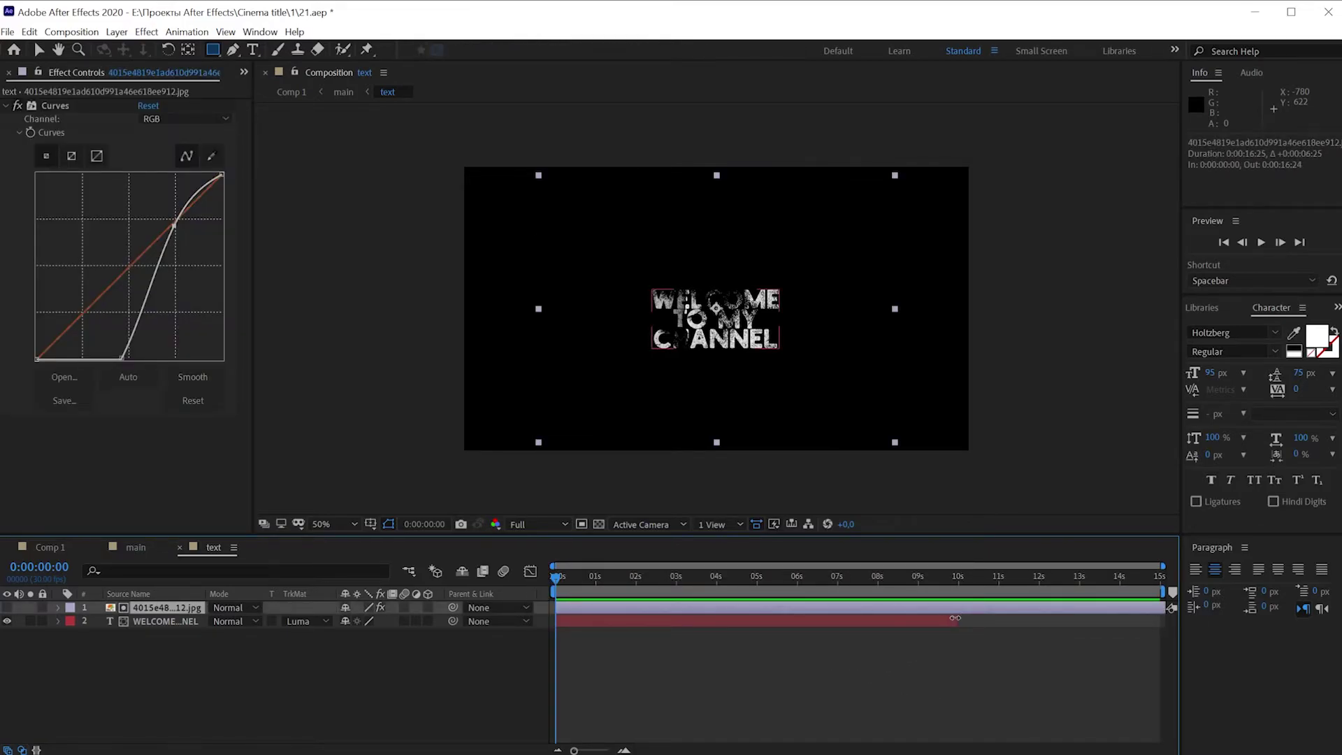
pyautogui.moveTo(955, 617); pyautogui.dragTo(1164, 618)
pyautogui.click(506, 681)
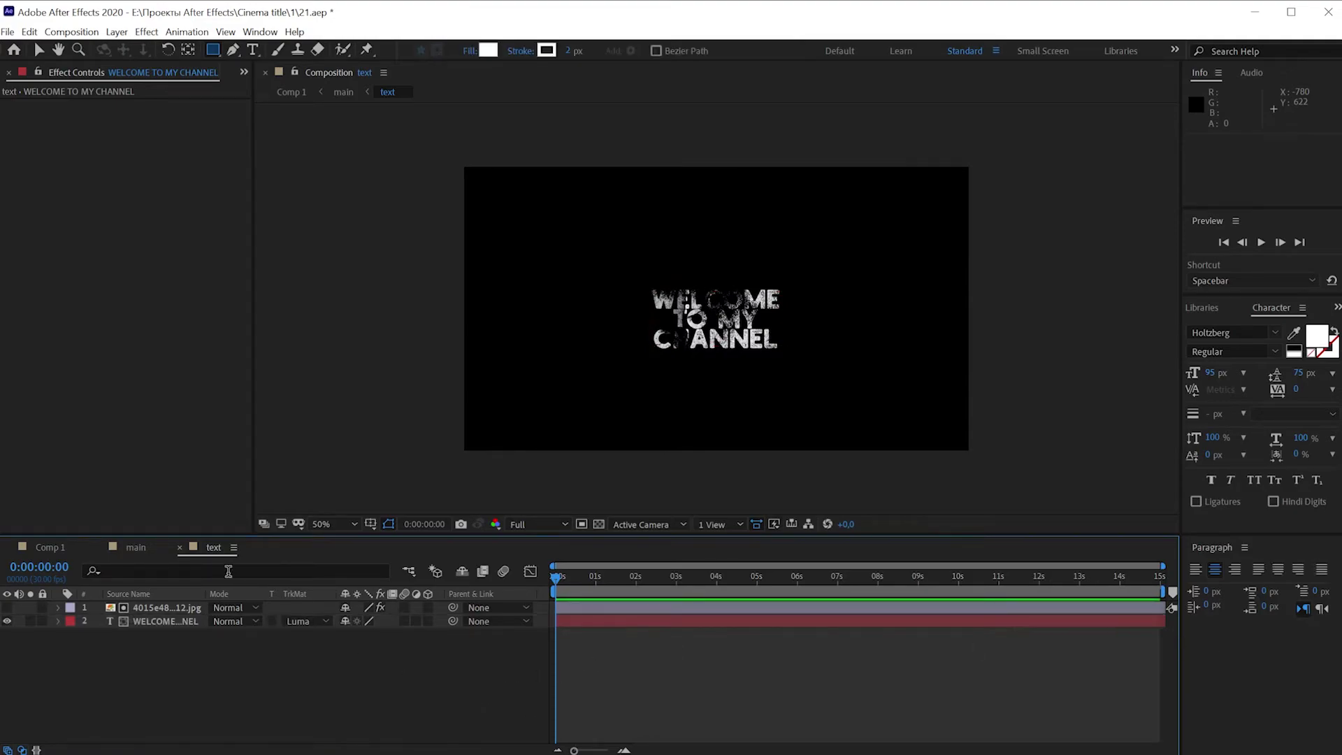
pyautogui.click(143, 548)
pyautogui.moveTo(713, 620); pyautogui.dragTo(787, 620)
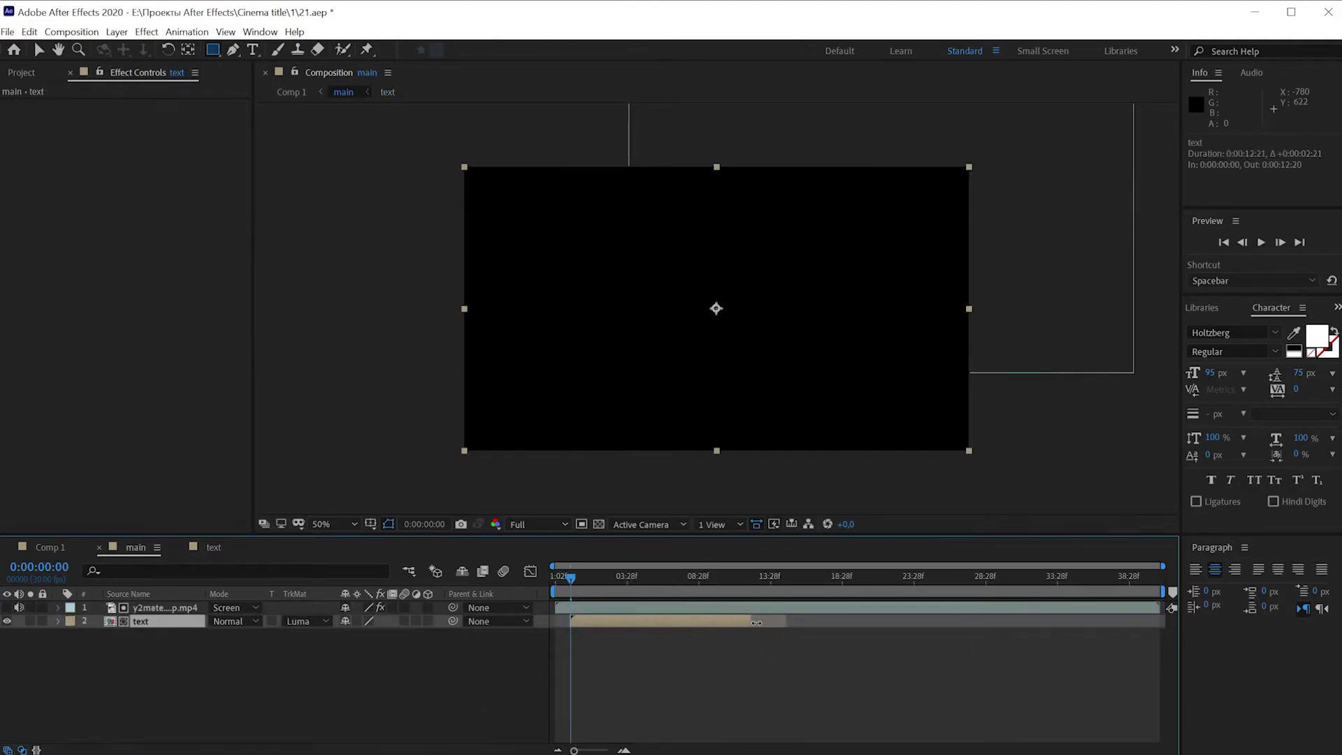
# In Comp 1, extend the main layer's out-point to the end of the composition.
pyautogui.click(49, 547)
pyautogui.moveTo(1093, 633); pyautogui.dragTo(1166, 634)
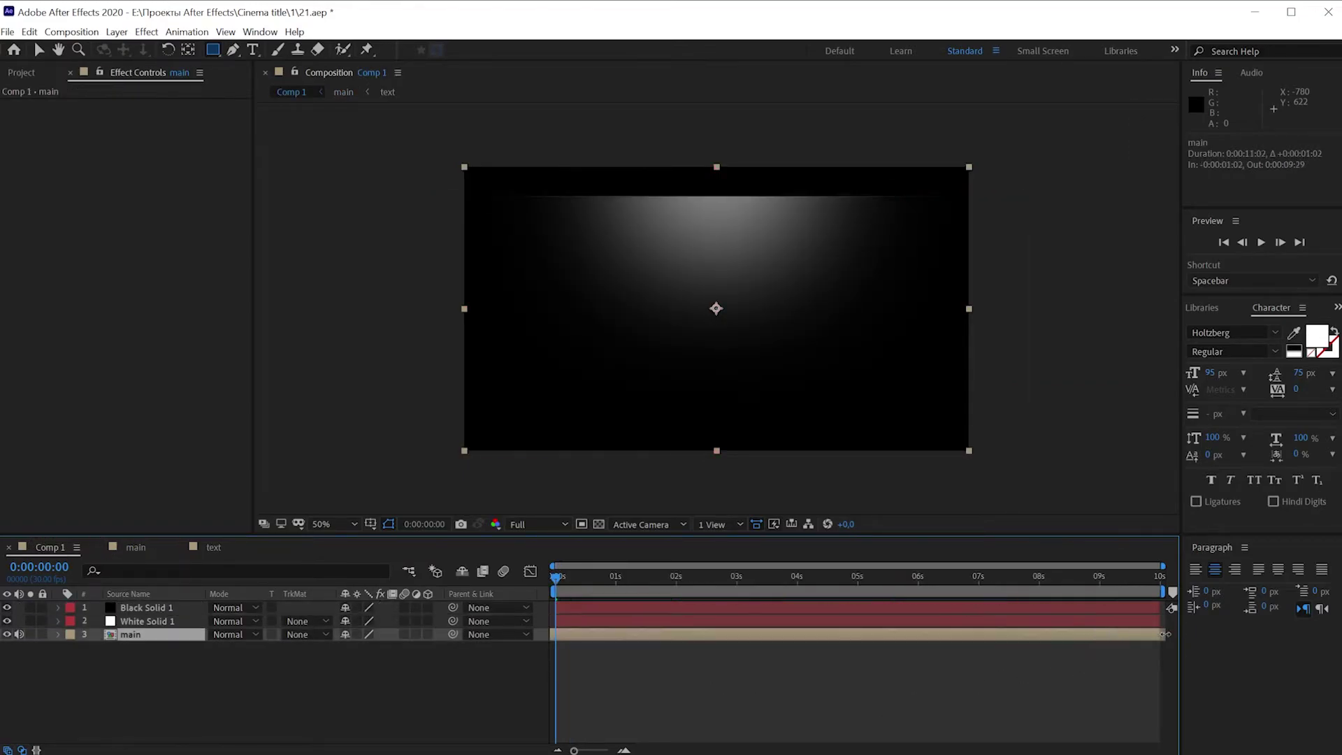
pyautogui.click(289, 706)
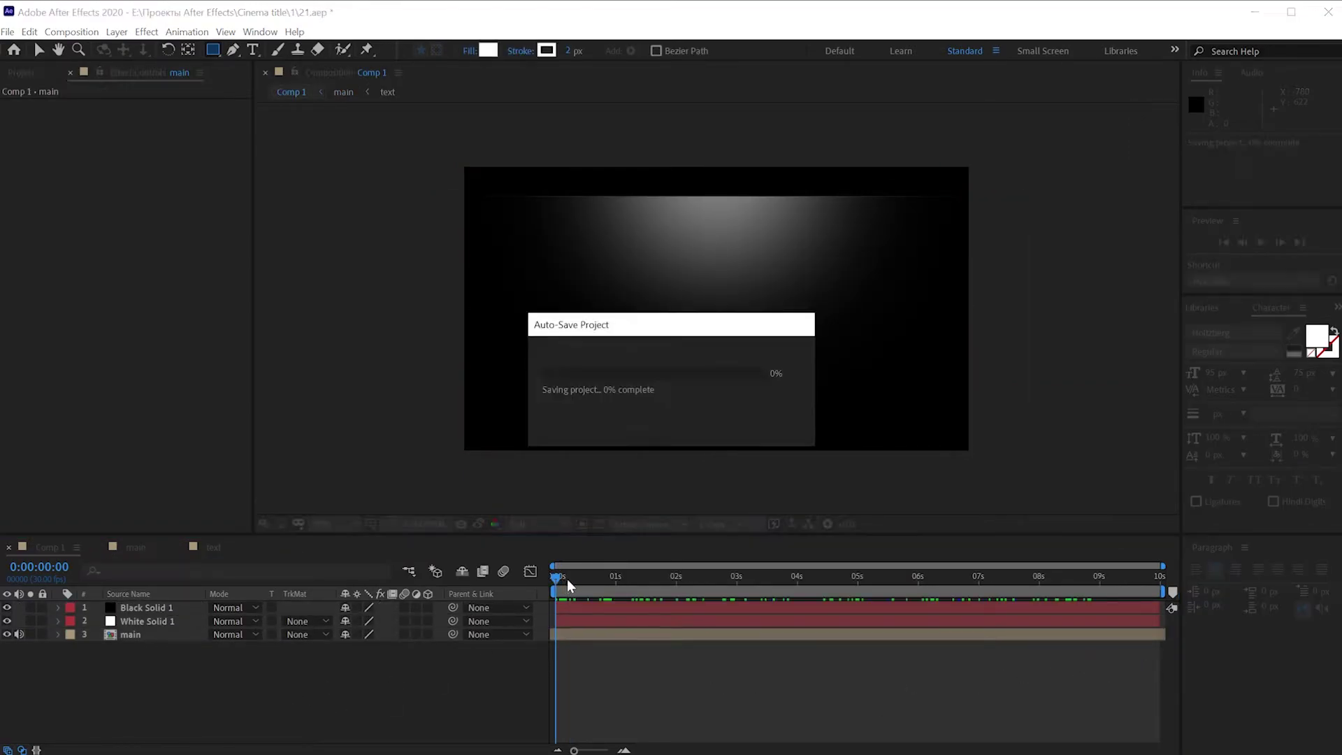
pyautogui.moveTo(760, 592)
pyautogui.mouseDown()
pyautogui.moveTo(148, 634)
pyautogui.moveTo(142, 654)
pyautogui.mouseUp()
# Move White Solid 1 beneath main and check that the title appears over the glow.
pyautogui.click(144, 656)
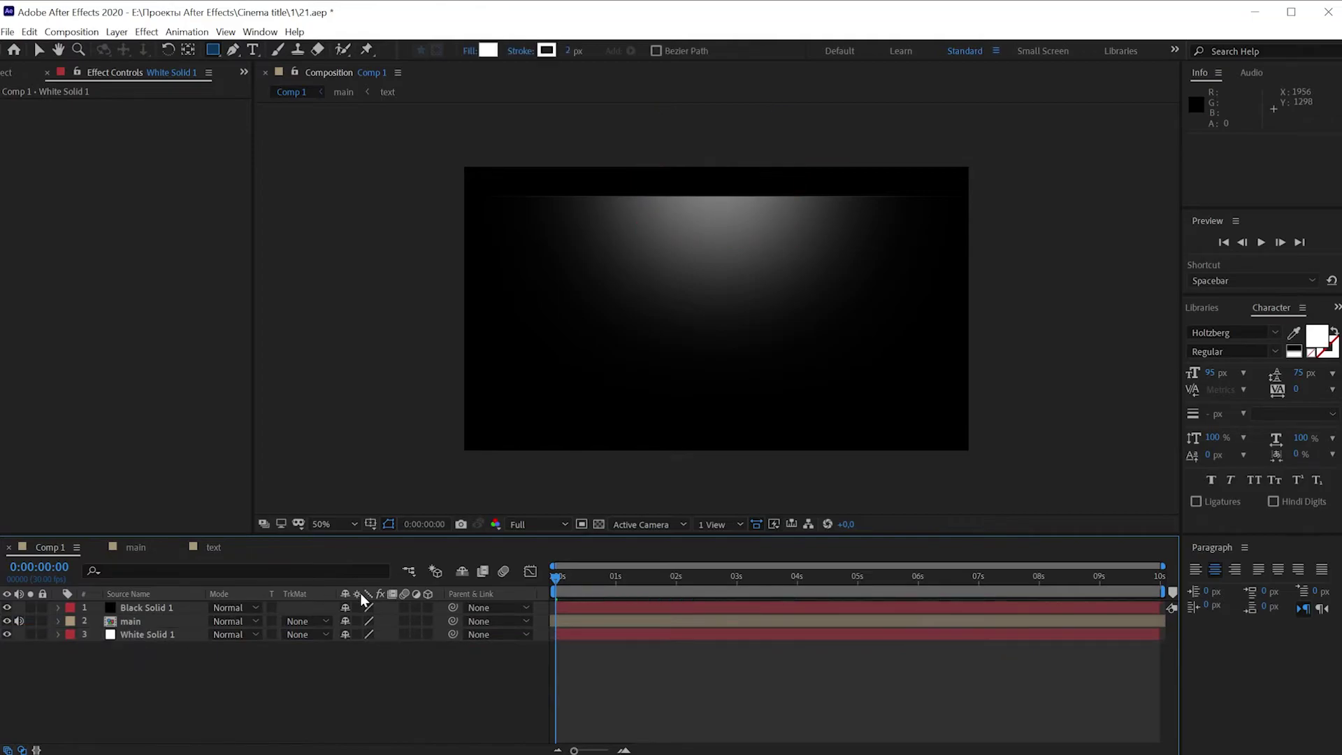
pyautogui.moveTo(711, 571)
pyautogui.mouseDown()
pyautogui.moveTo(1029, 594)
pyautogui.moveTo(365, 597)
pyautogui.mouseUp()
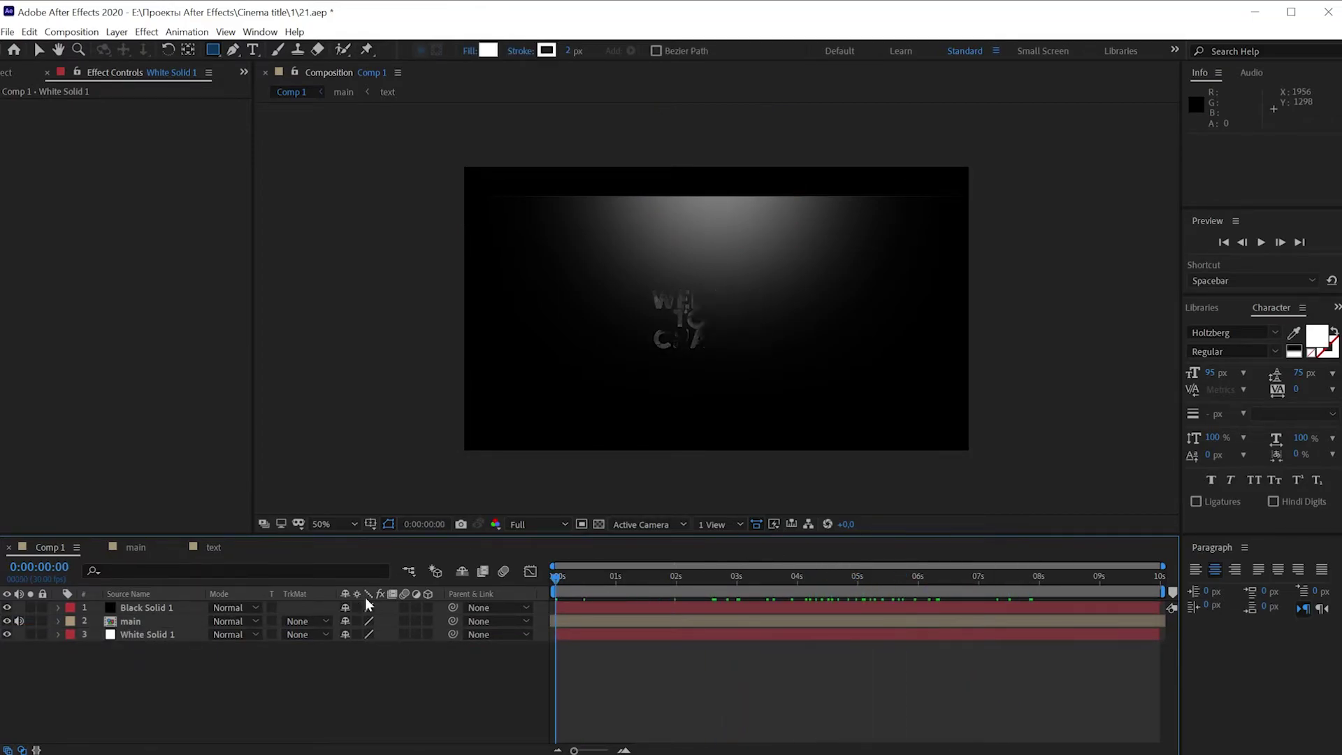
pyautogui.click(137, 622)
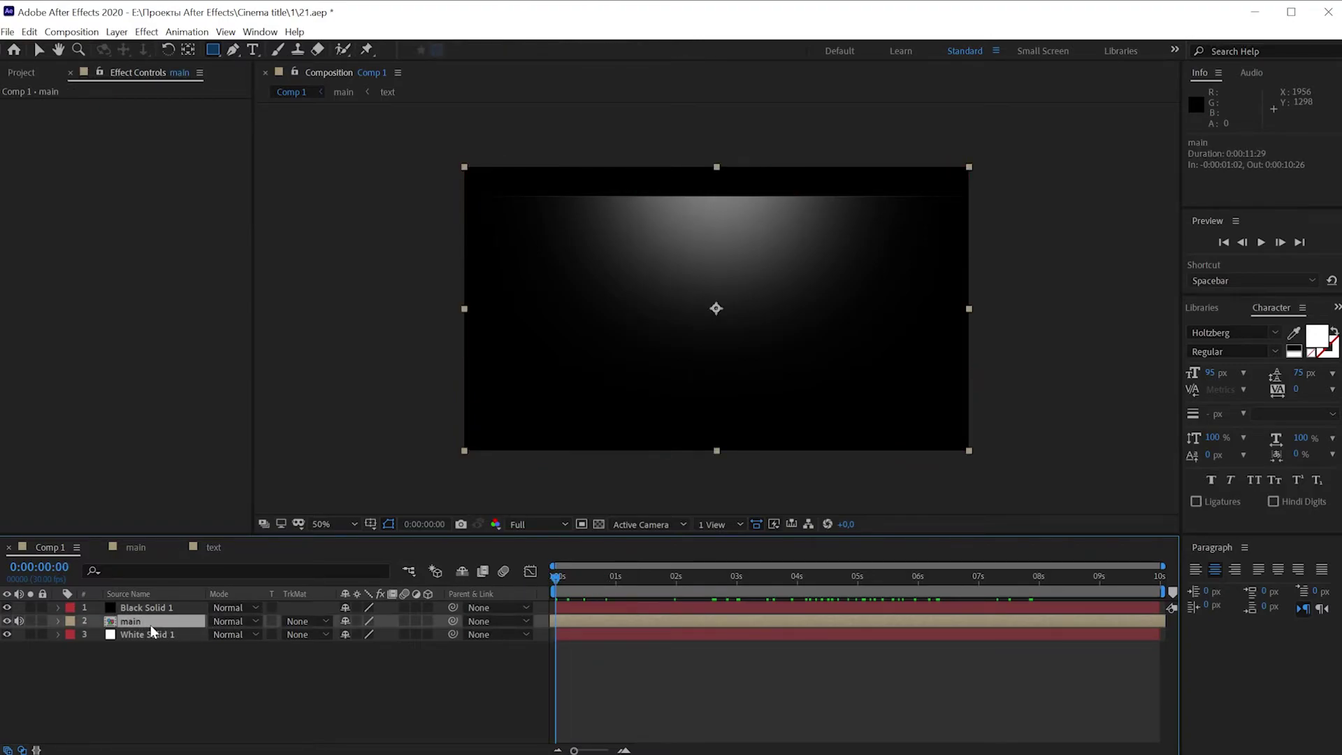
# Keyframe main's Scale from 100% at 0s to 115% at 0:00:09:29, then preview it.
pyautogui.press('s')
pyautogui.click(97, 634)
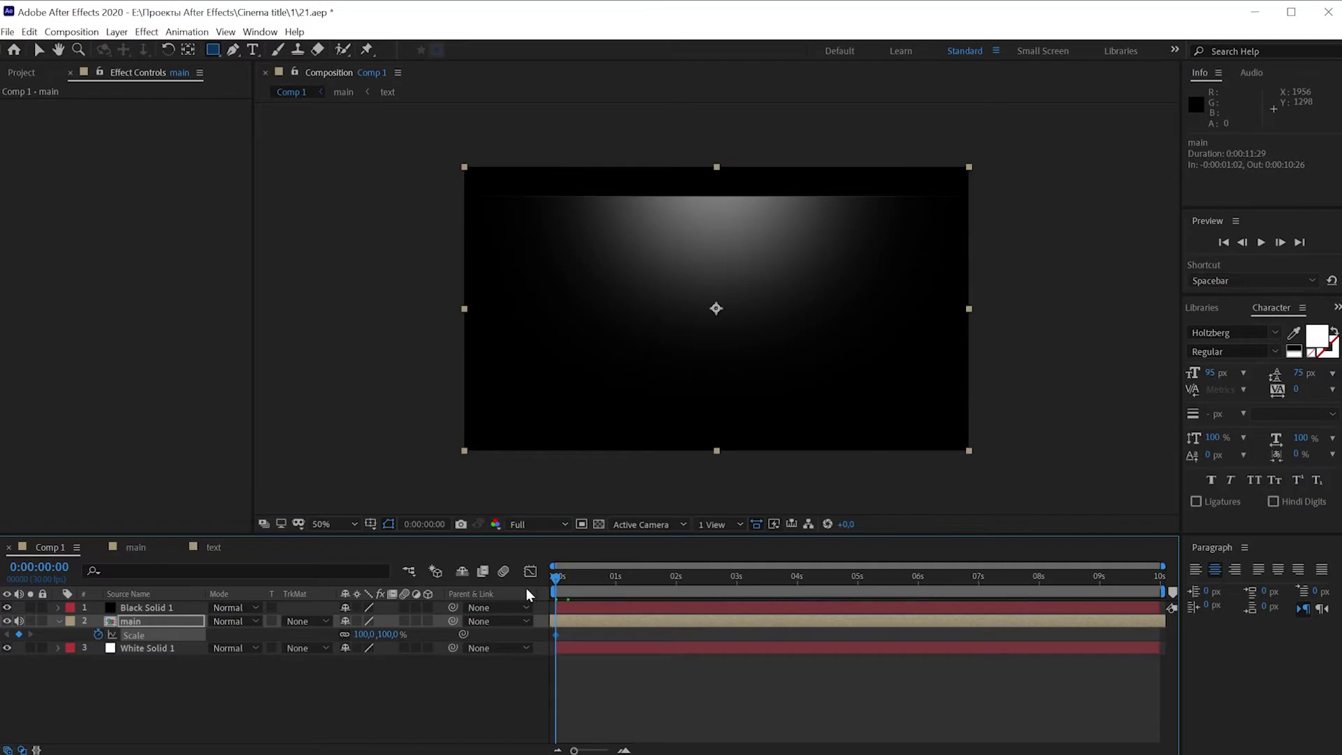
pyautogui.moveTo(563, 574); pyautogui.dragTo(1158, 575)
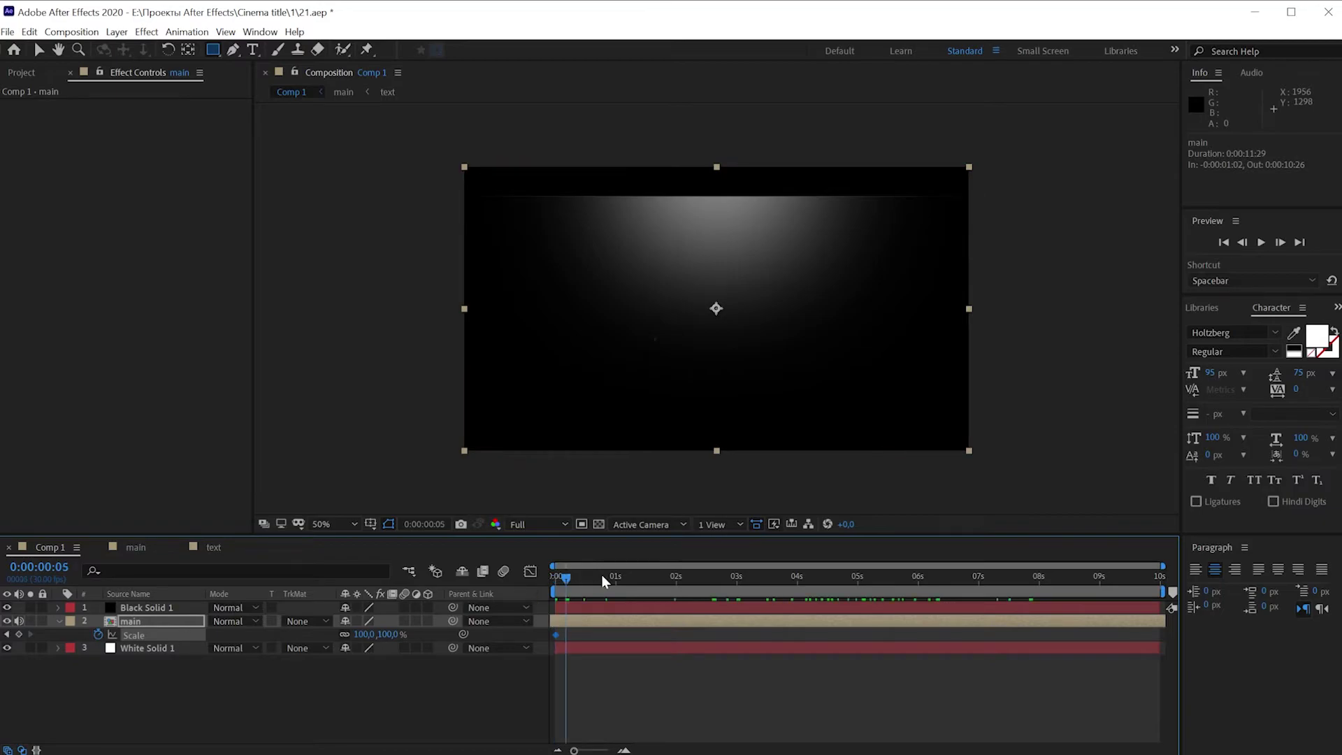
pyautogui.click(360, 634)
pyautogui.write('115')
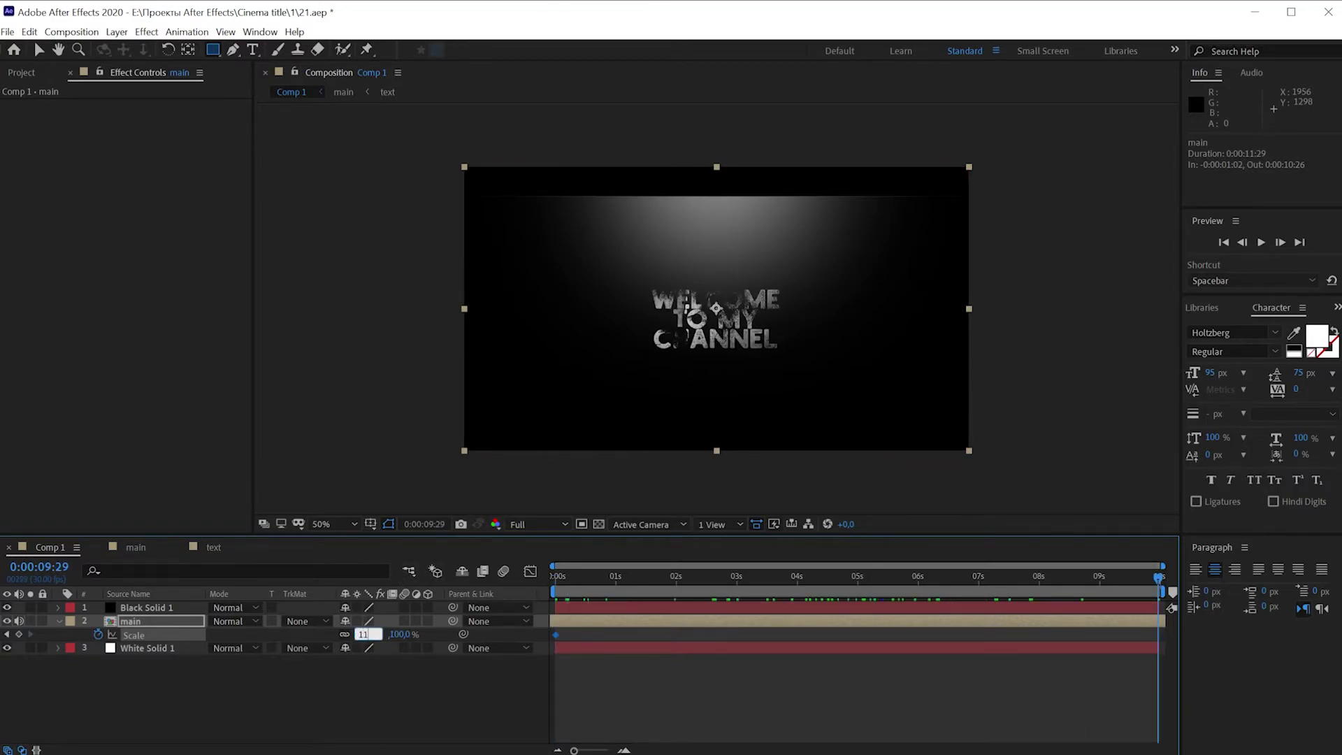
pyautogui.press('Return')
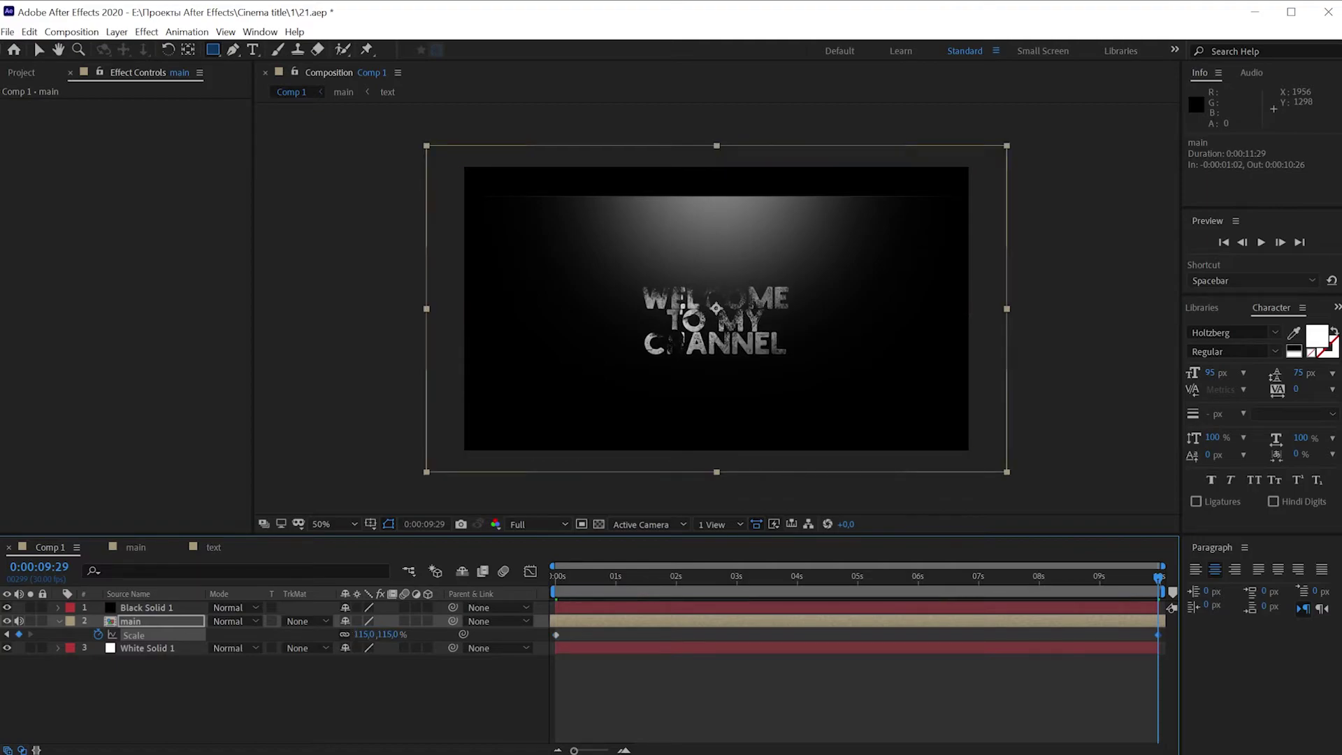
pyautogui.moveTo(572, 579); pyautogui.dragTo(1220, 605)
pyautogui.click(316, 715)
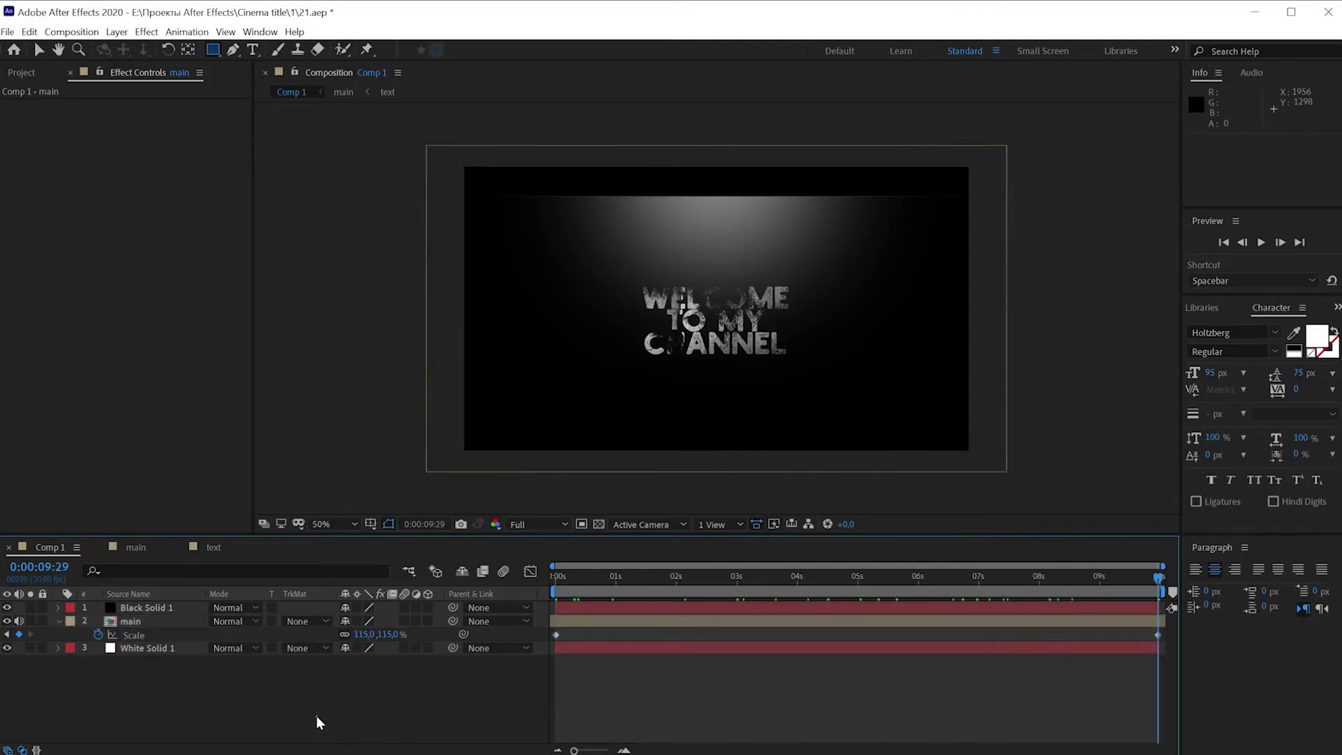
pyautogui.click(58, 621)
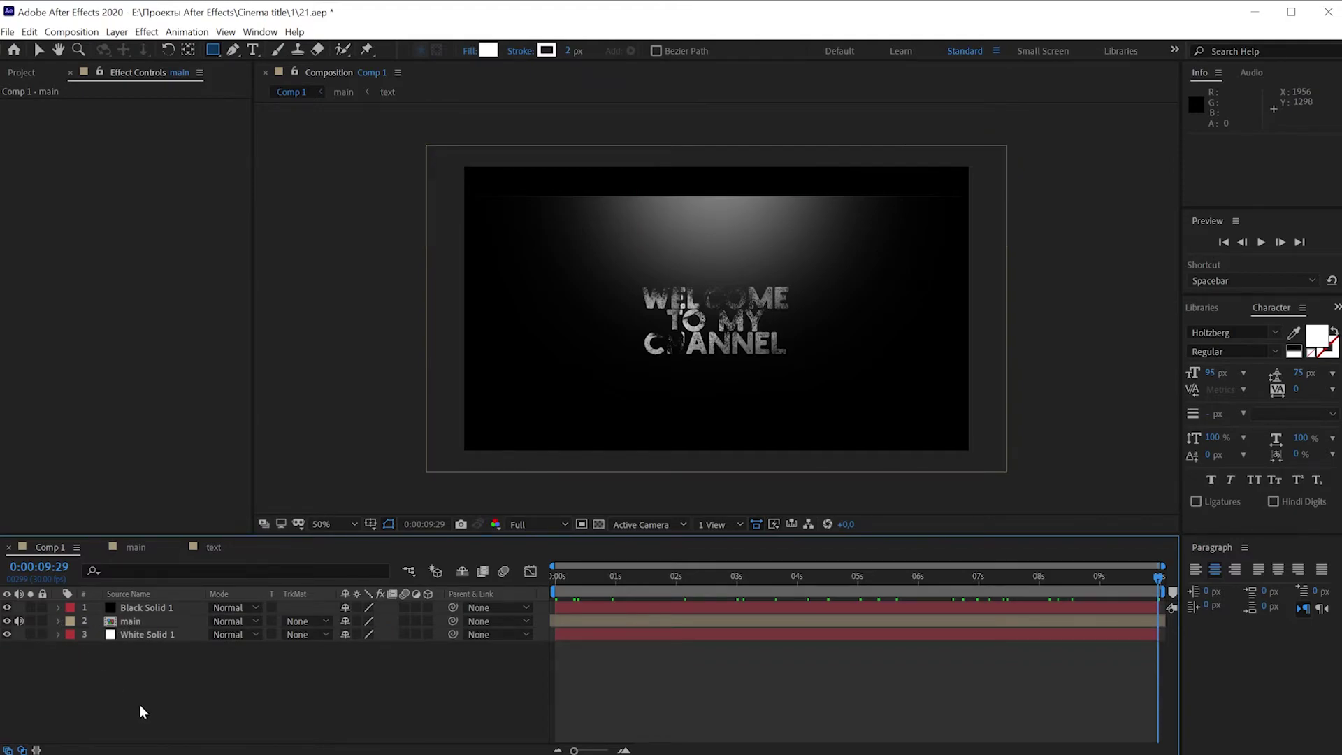
pyautogui.click(17, 73)
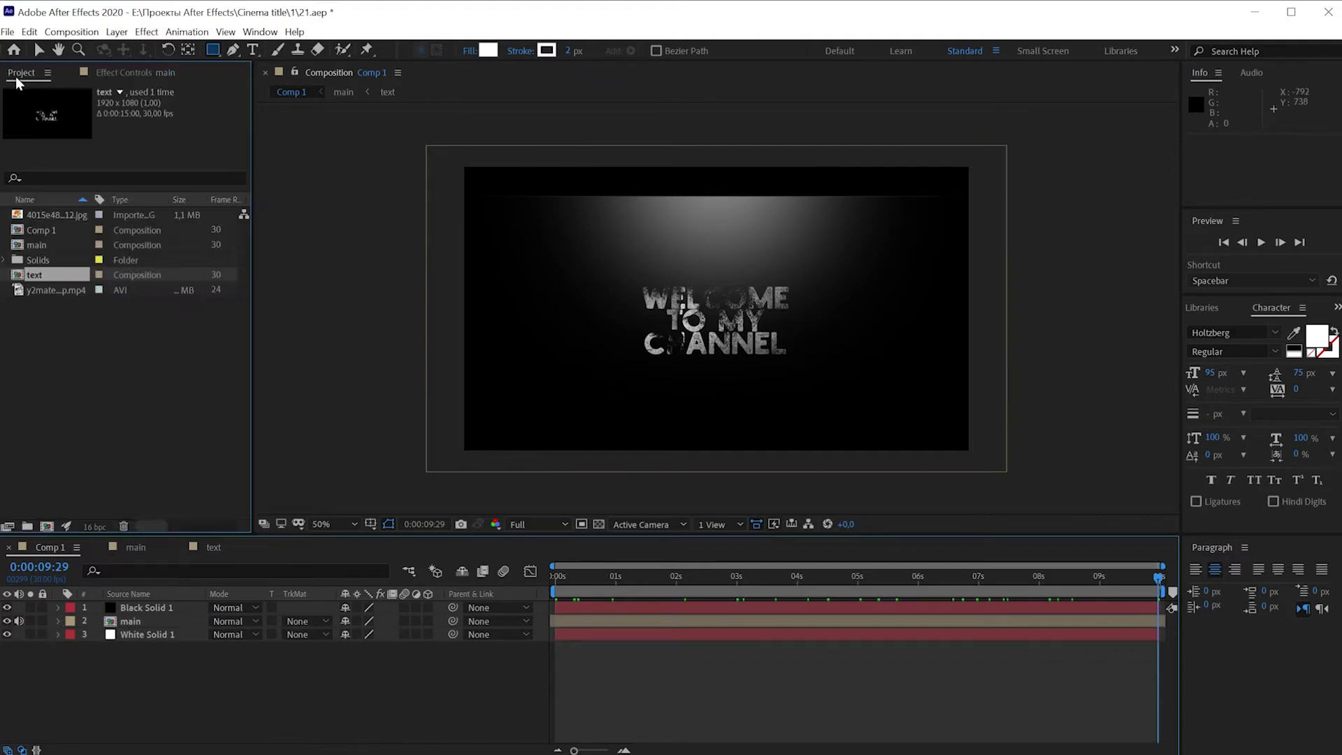
# Add the smoke footage to Comp 1 as a layer beneath main.
pyautogui.click(90, 396)
pyautogui.moveTo(57, 290); pyautogui.dragTo(120, 612)
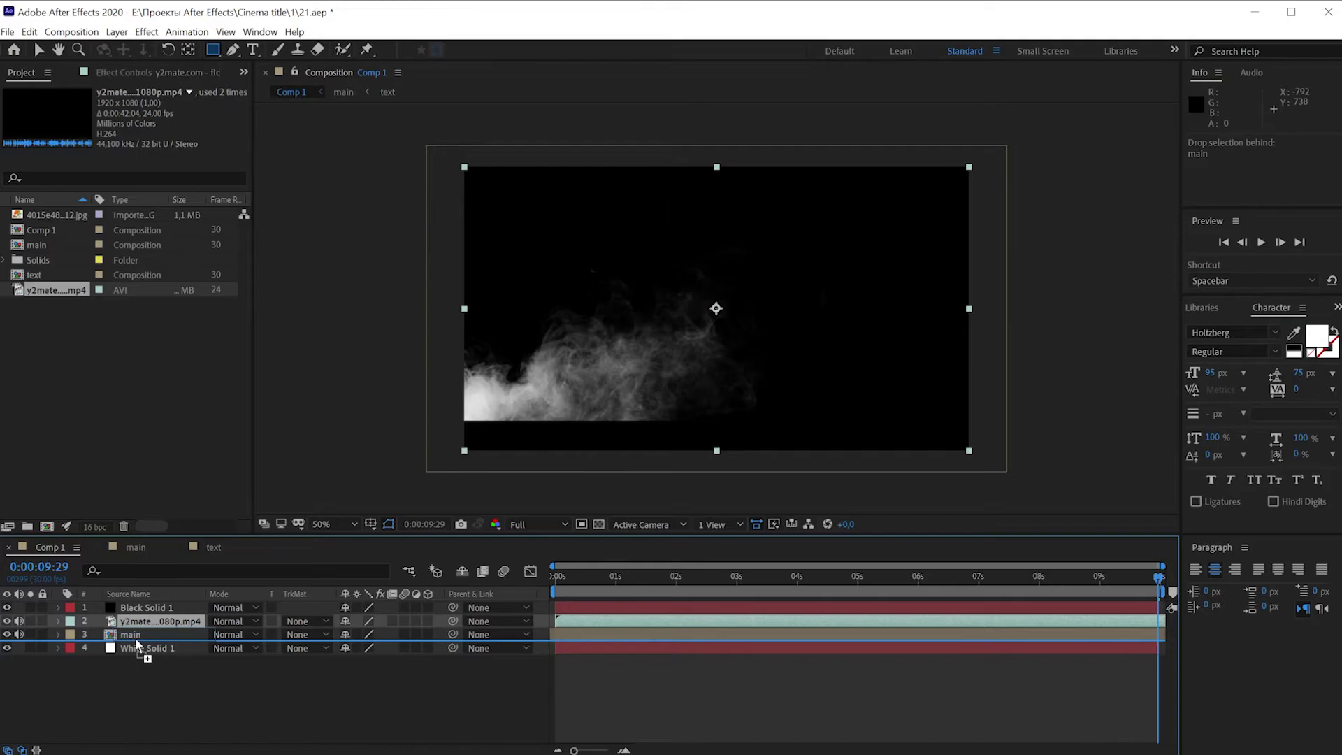
pyautogui.moveTo(128, 633); pyautogui.dragTo(136, 638)
# Slide the smoke clip earlier so it shows from the start, previewing it with the title.
pyautogui.moveTo(601, 584); pyautogui.dragTo(1076, 580)
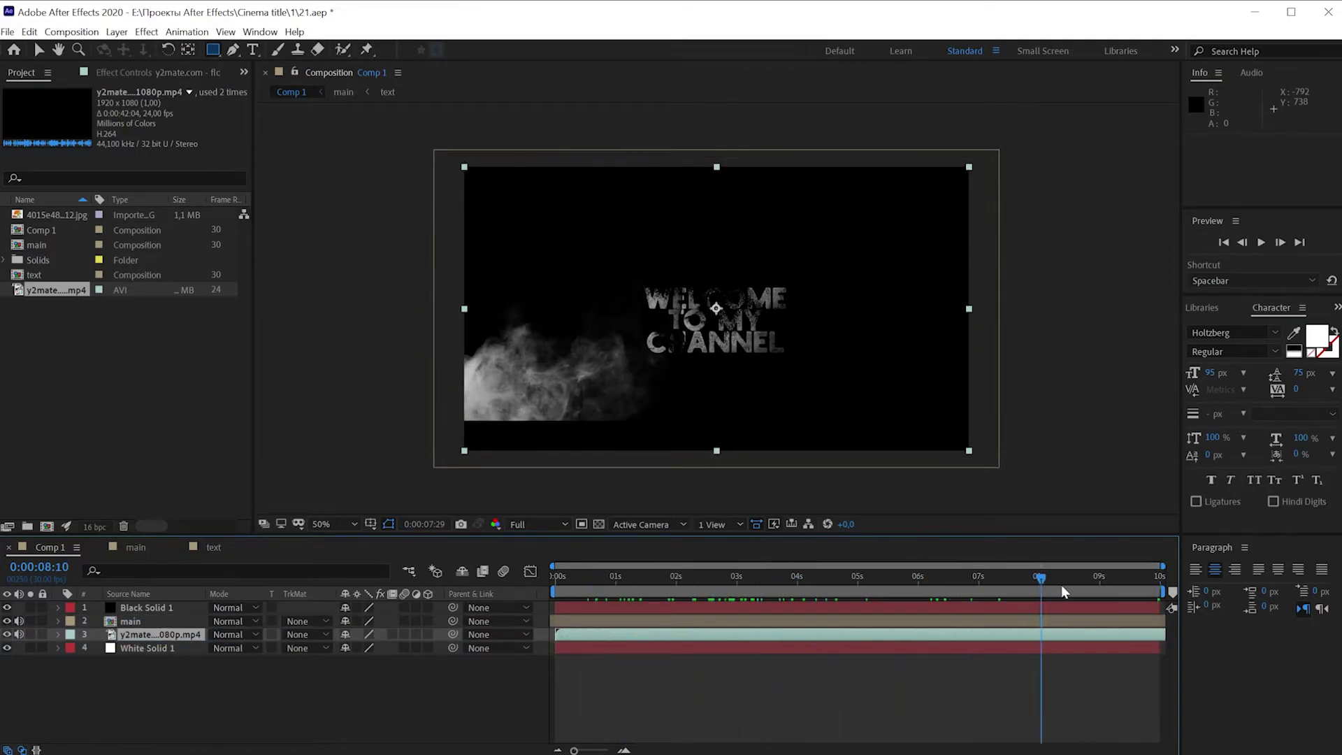
pyautogui.click(708, 585)
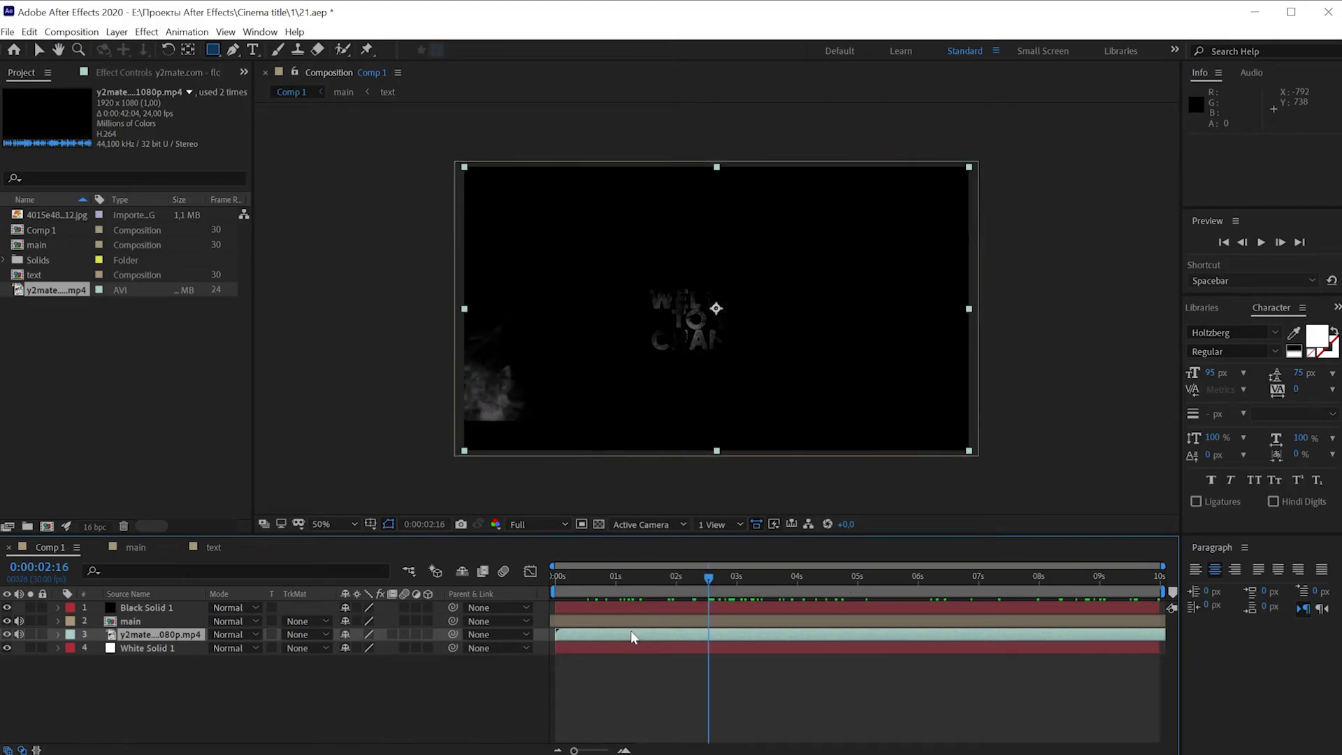
pyautogui.moveTo(639, 633); pyautogui.dragTo(585, 633)
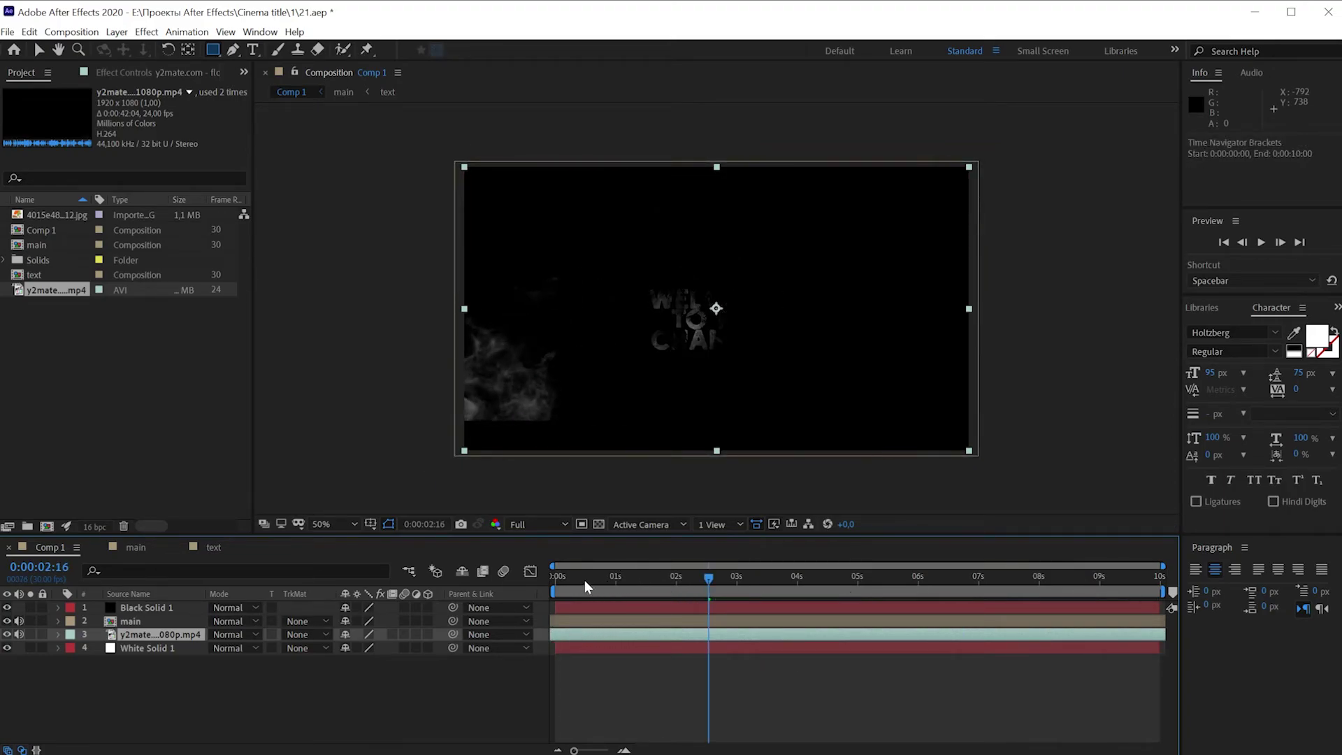
pyautogui.moveTo(584, 580)
pyautogui.mouseDown()
pyautogui.moveTo(610, 578)
pyautogui.moveTo(526, 592)
pyautogui.mouseUp()
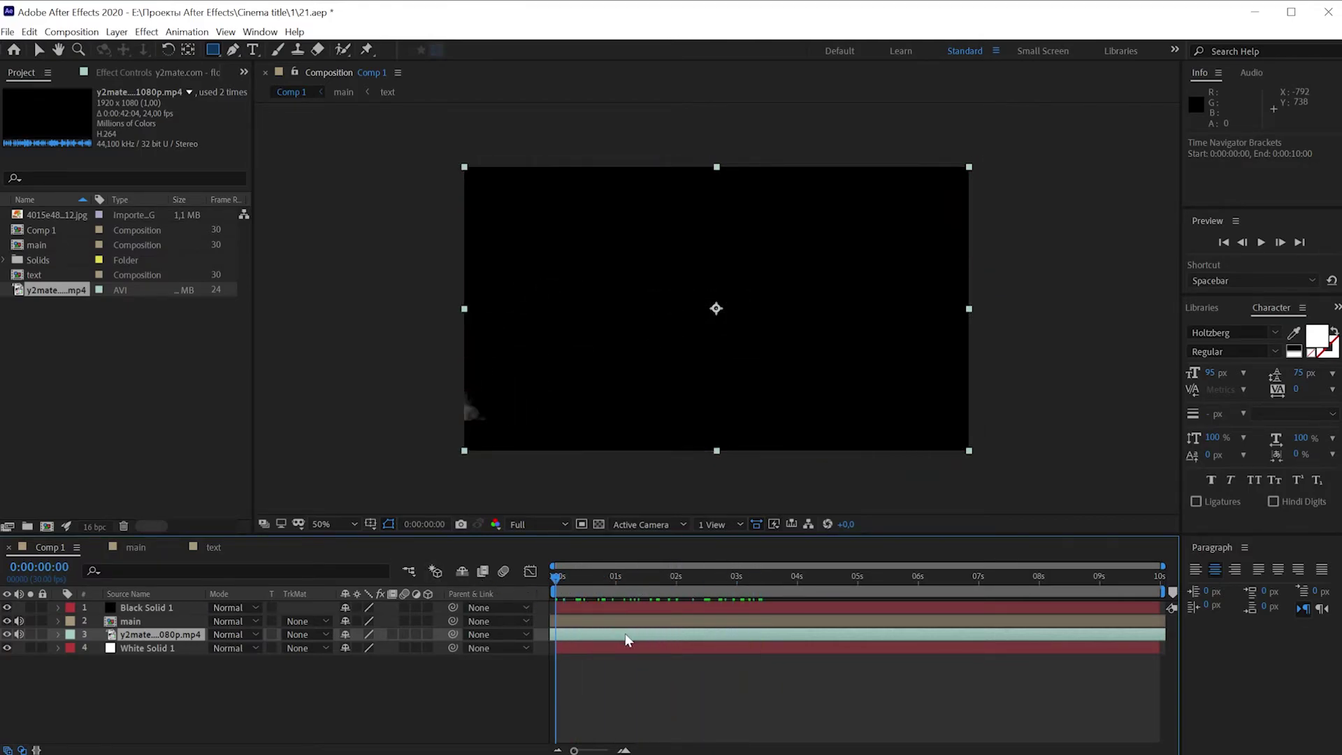
pyautogui.moveTo(624, 638); pyautogui.dragTo(591, 634)
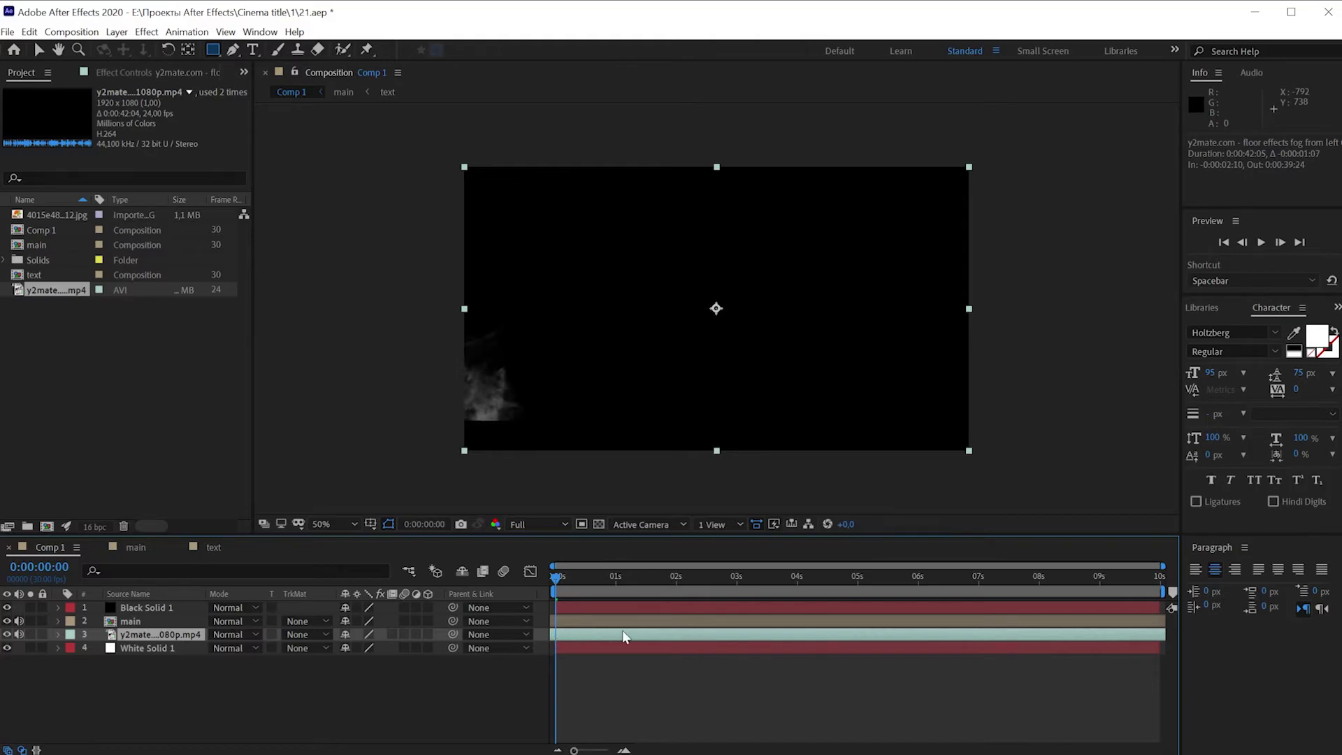
pyautogui.moveTo(606, 576); pyautogui.dragTo(995, 579)
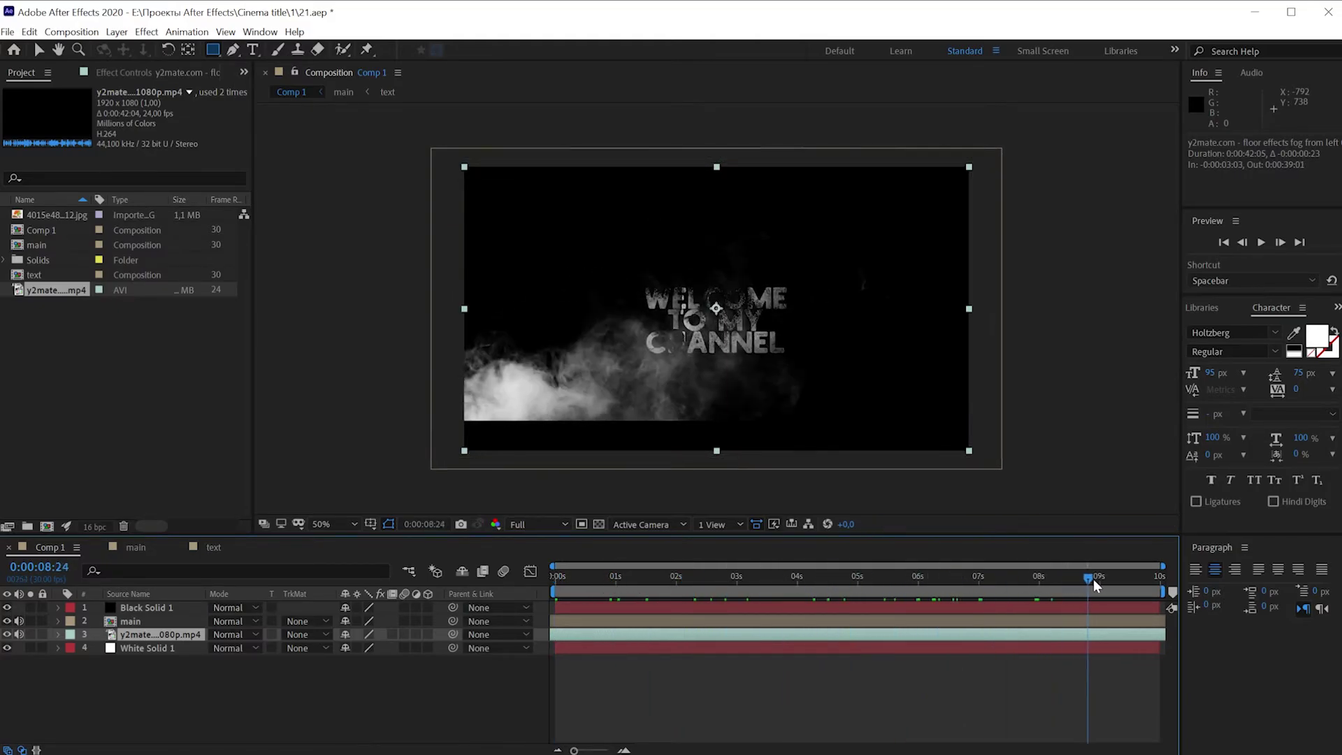
pyautogui.moveTo(995, 578); pyautogui.dragTo(555, 580)
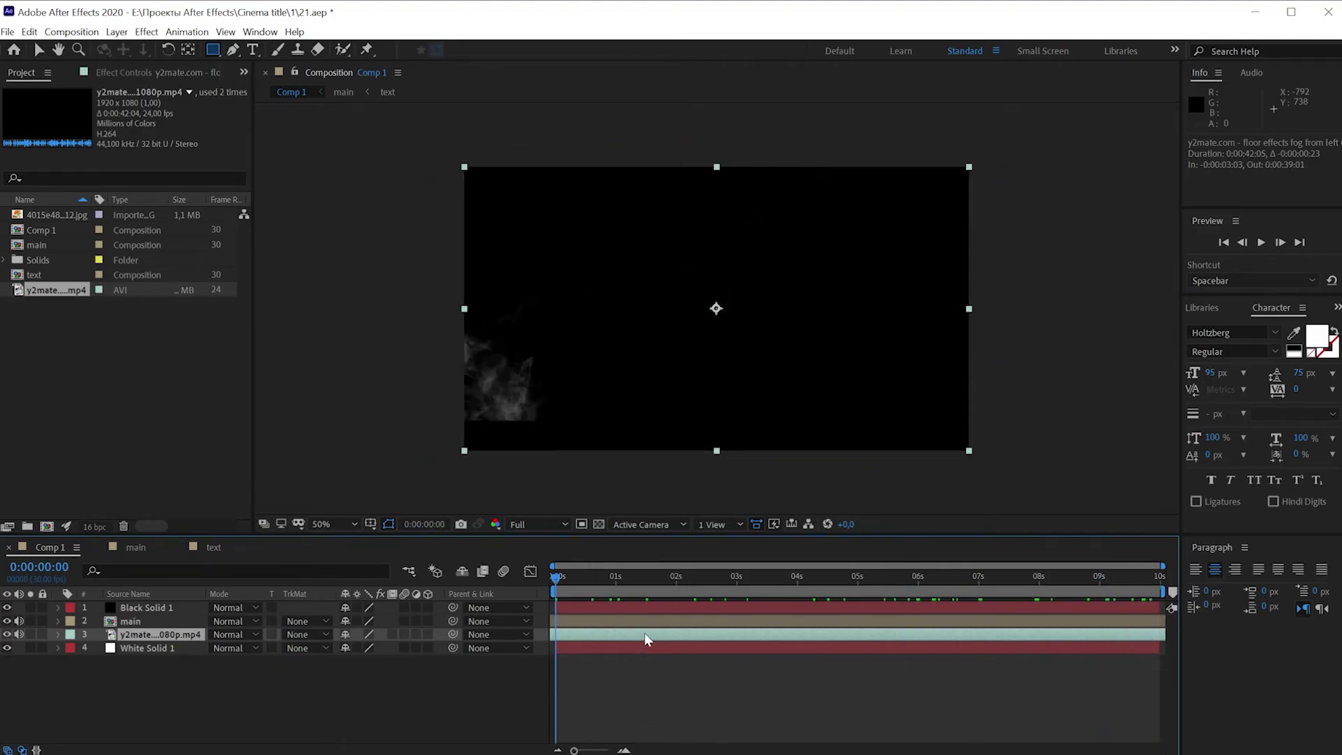
pyautogui.moveTo(647, 639); pyautogui.dragTo(596, 634)
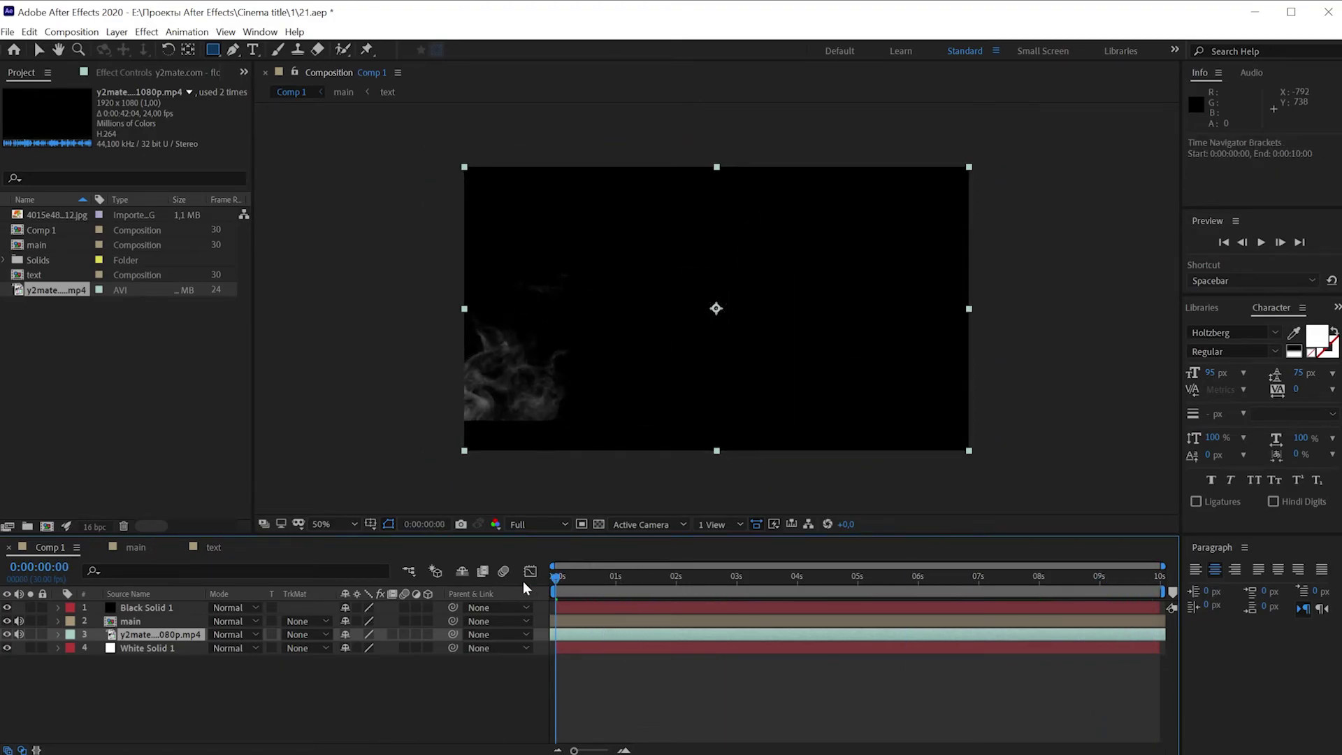
pyautogui.press('space')
pyautogui.press('space')
pyautogui.moveTo(564, 579); pyautogui.dragTo(638, 579)
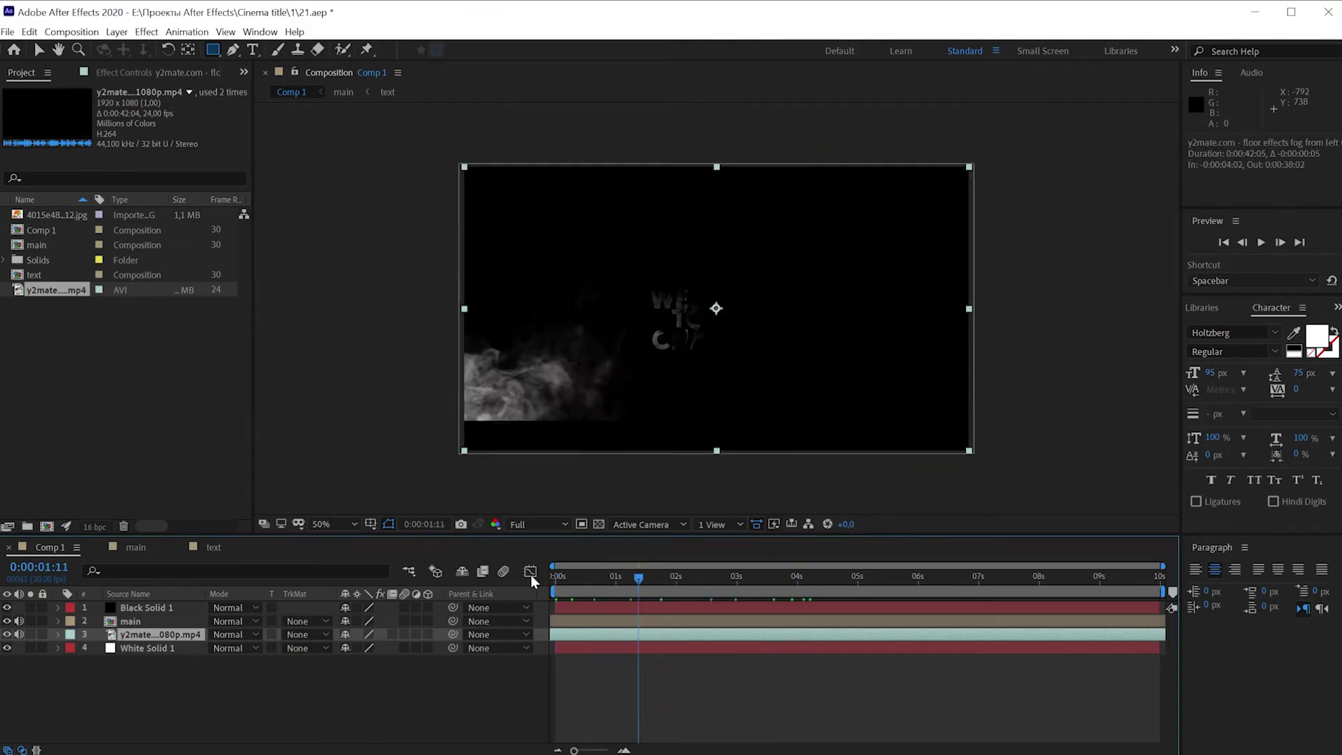
pyautogui.press('Home')
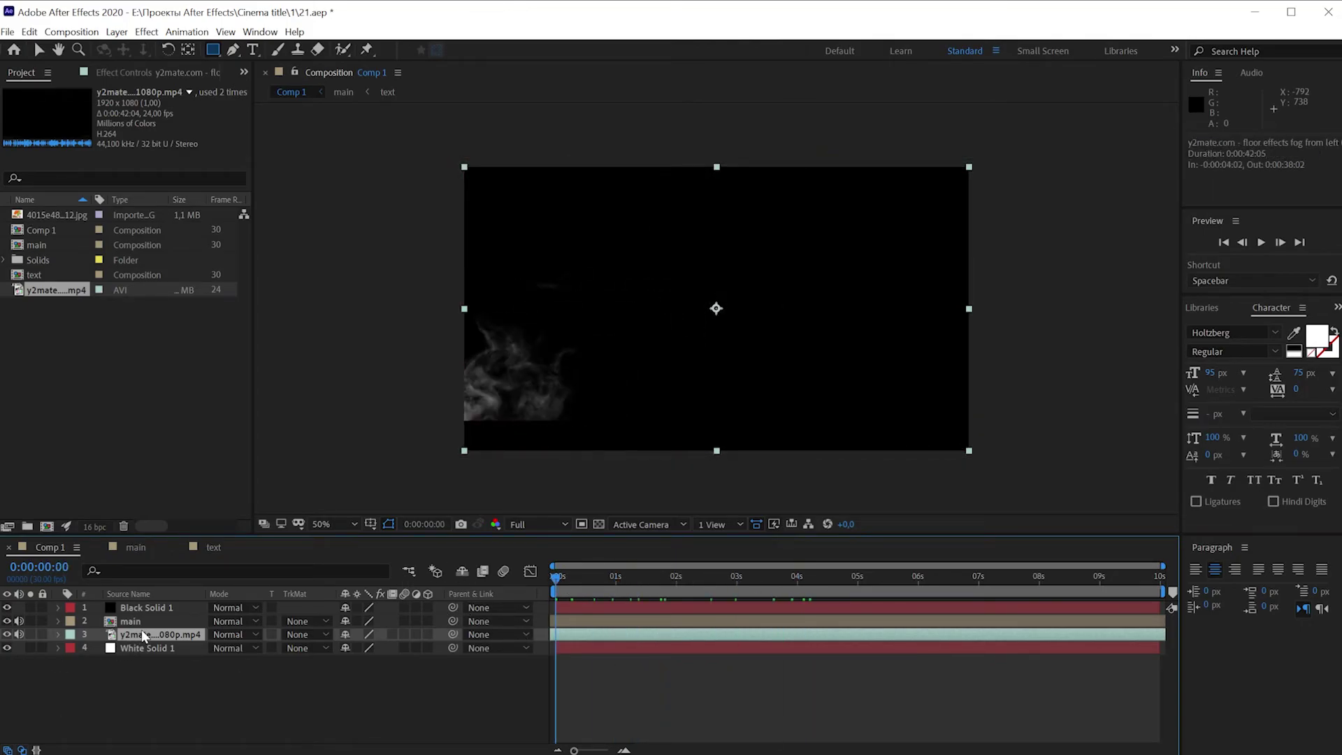
# Keyframe the smoke layer's Opacity from 0% at the start to 100% at 0:00:01:23.
pyautogui.press('t')
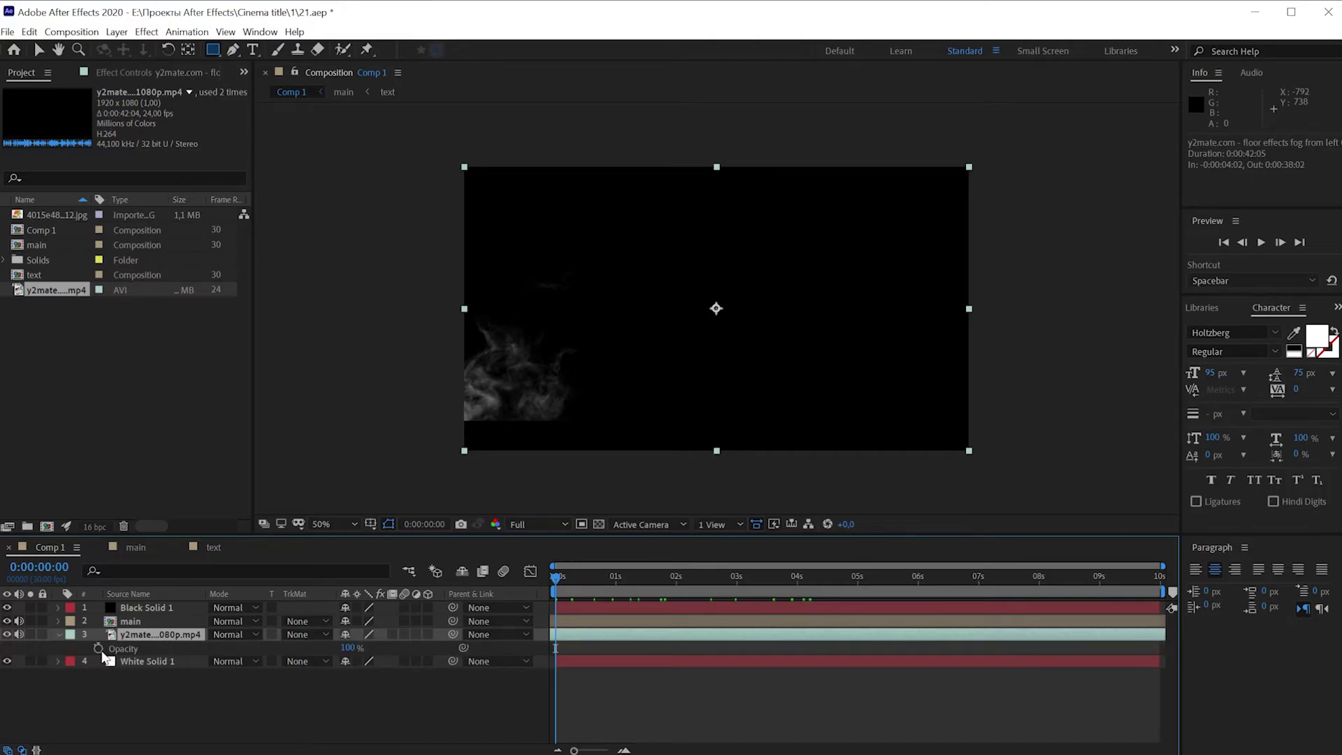
pyautogui.click(98, 649)
pyautogui.moveTo(348, 651); pyautogui.dragTo(277, 652)
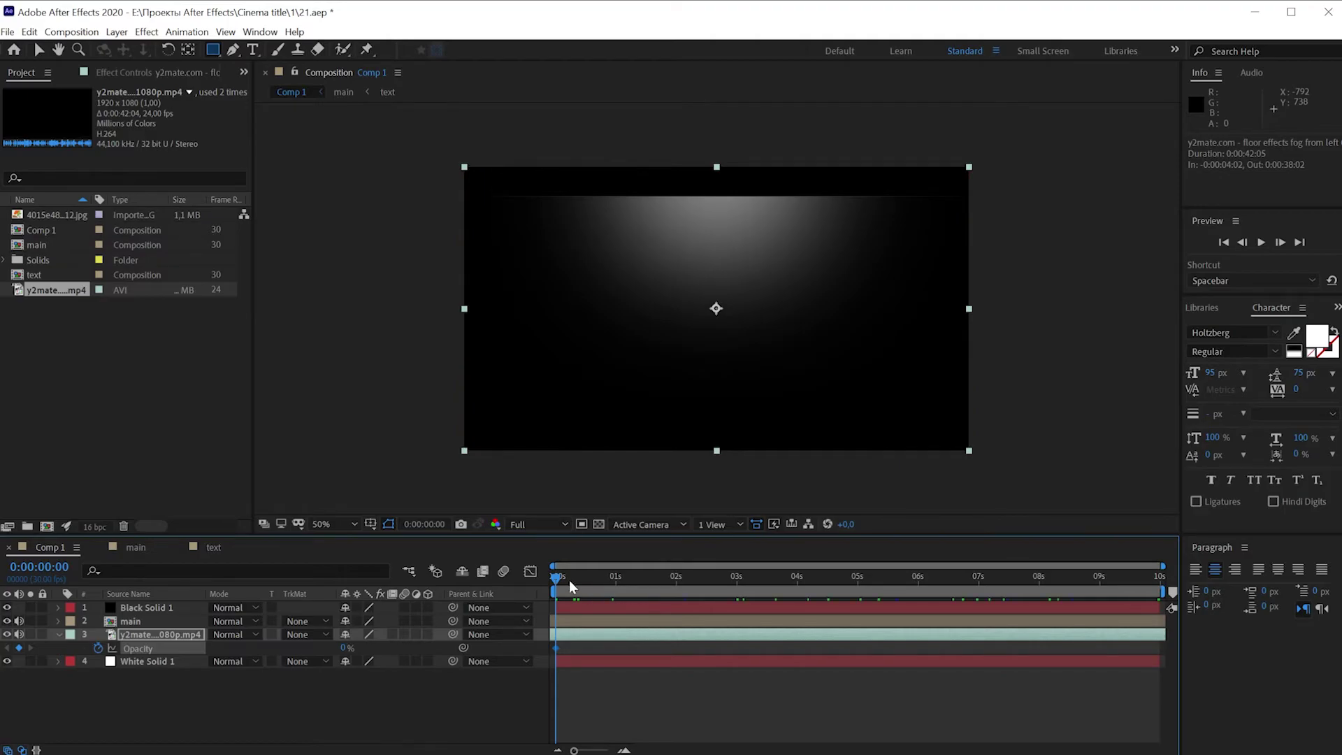
pyautogui.moveTo(568, 580); pyautogui.dragTo(662, 594)
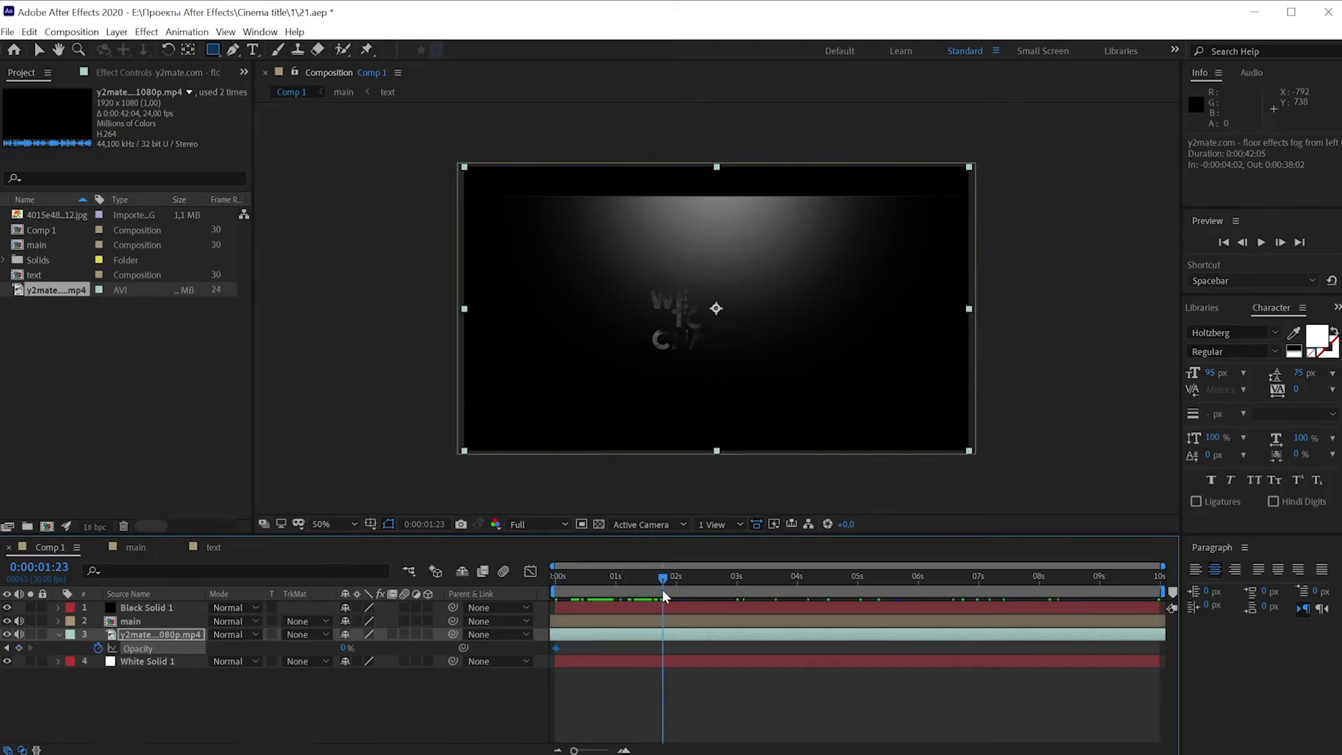
pyautogui.moveTo(344, 650); pyautogui.dragTo(436, 650)
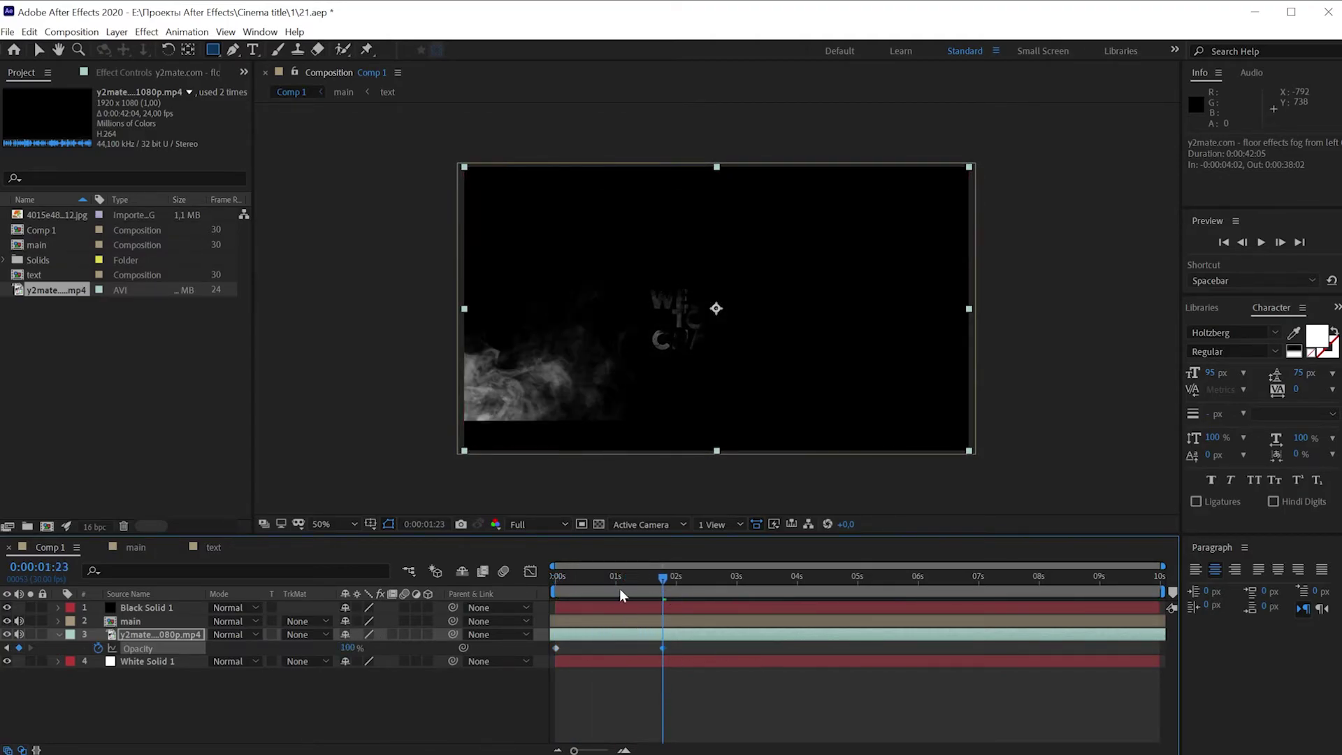
# Preview the smoke fading in behind the WELCOME TO MY CHANNEL title.
pyautogui.moveTo(620, 589); pyautogui.dragTo(446, 571)
pyautogui.moveTo(589, 586)
pyautogui.mouseDown()
pyautogui.moveTo(690, 594)
pyautogui.moveTo(432, 586)
pyautogui.mouseUp()
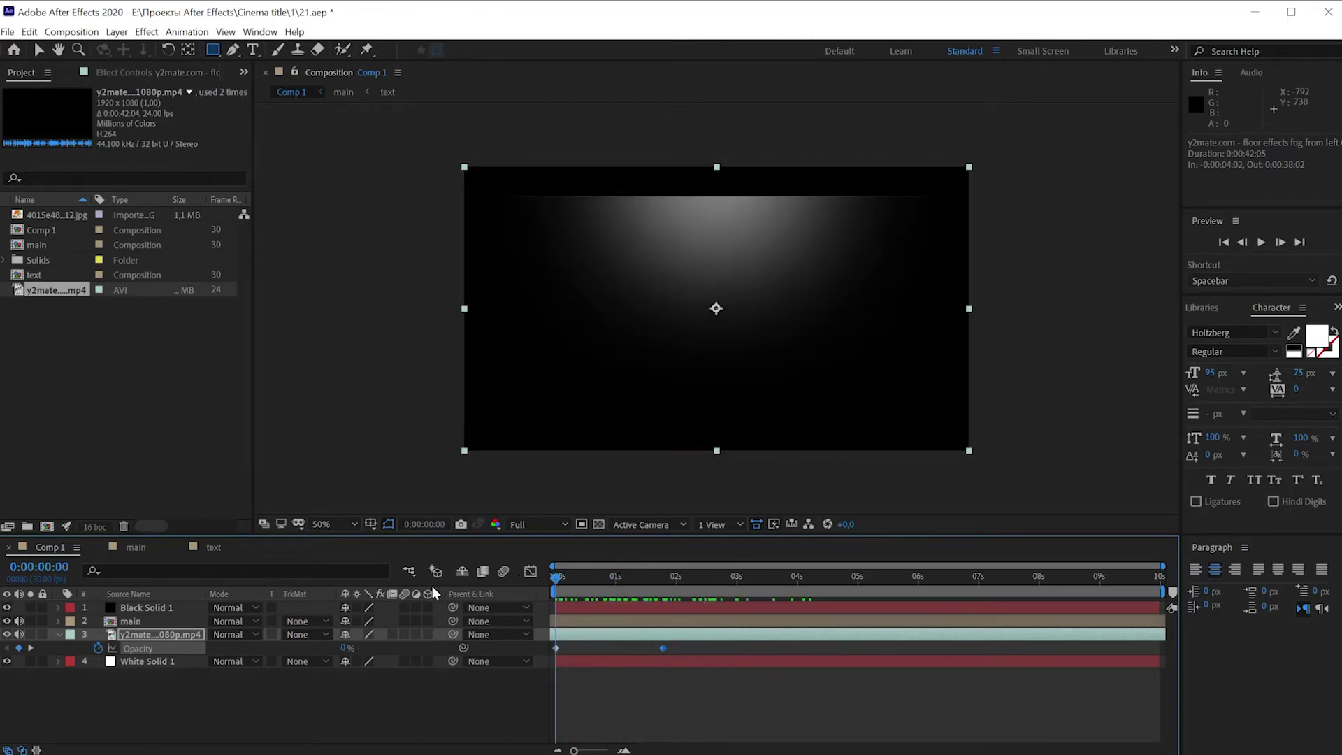
pyautogui.press('space')
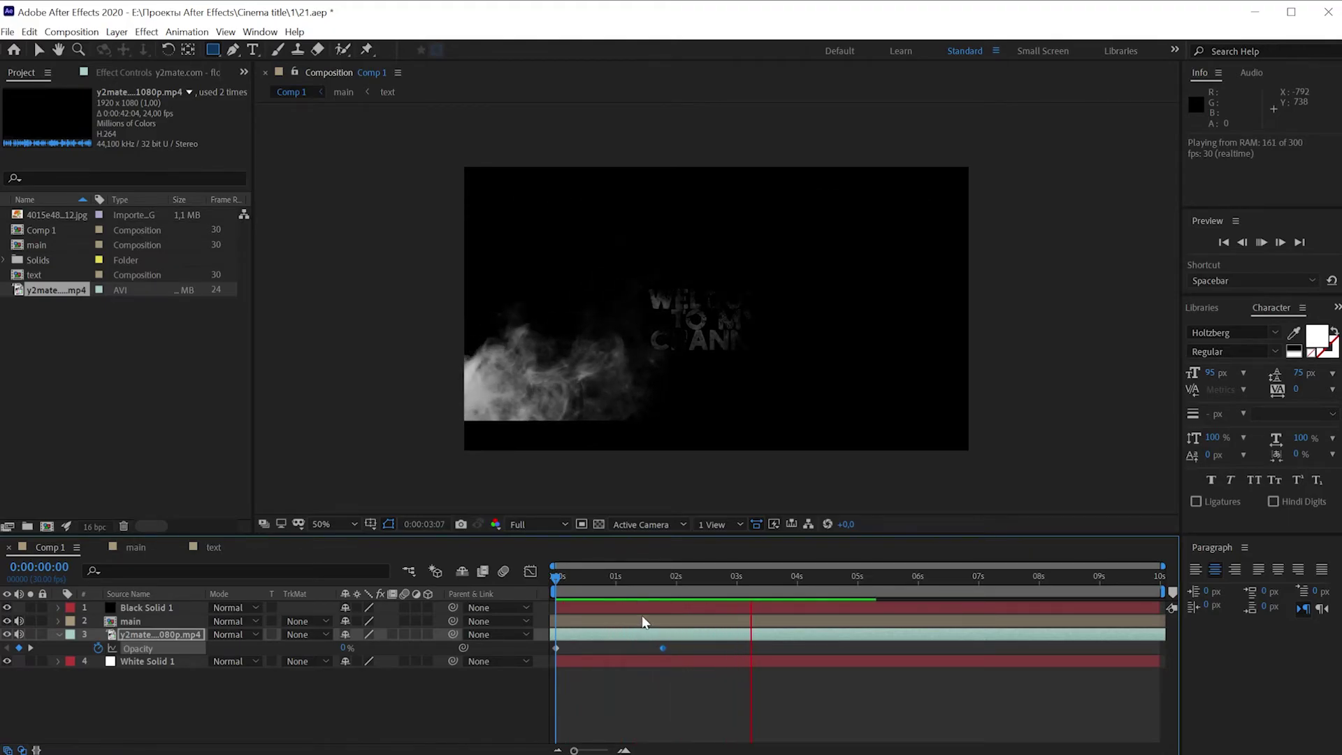
pyautogui.press('space')
pyautogui.moveTo(557, 576)
pyautogui.mouseDown()
pyautogui.moveTo(826, 600)
pyautogui.moveTo(553, 636)
pyautogui.mouseUp()
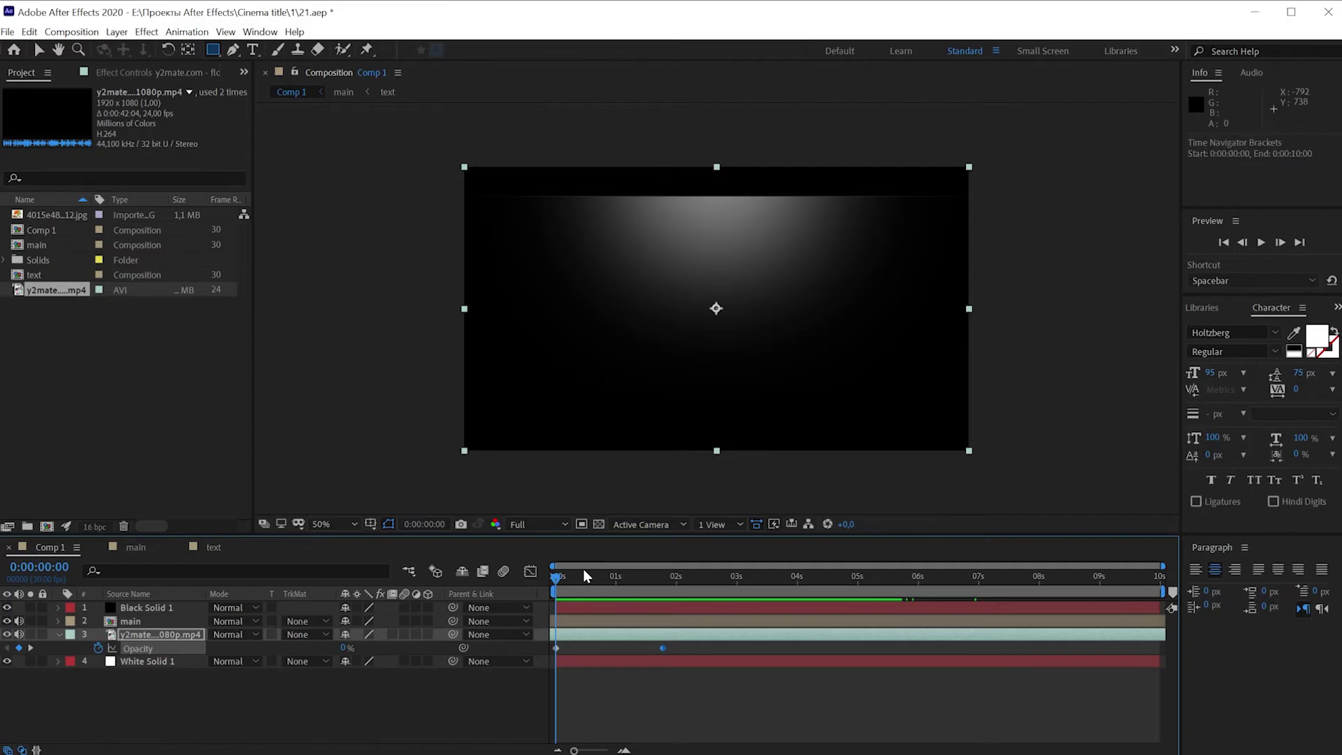
pyautogui.moveTo(588, 574); pyautogui.dragTo(407, 597)
pyautogui.moveTo(568, 612)
pyautogui.mouseDown()
pyautogui.moveTo(963, 593)
pyautogui.moveTo(465, 584)
pyautogui.moveTo(149, 619)
pyautogui.mouseUp()
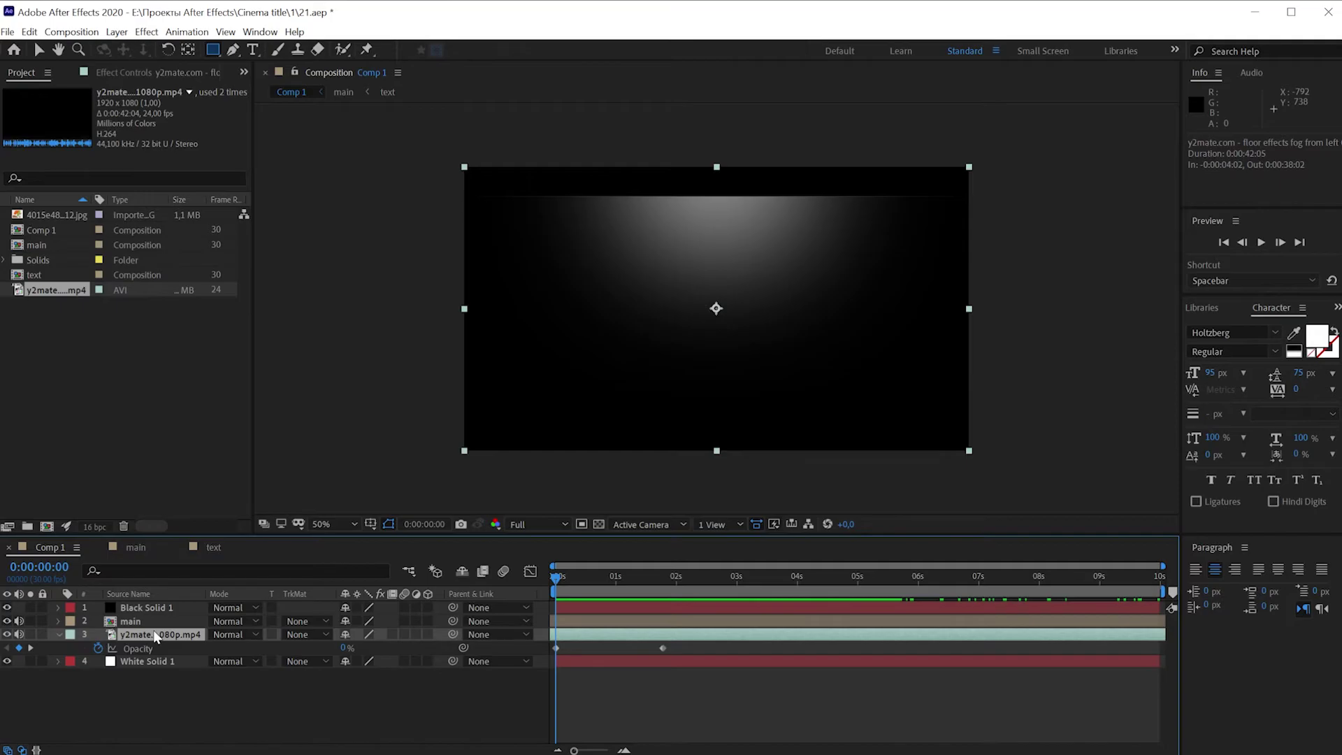
# Apply Curves to the smoke layer and pull the RGB curve upward to brighten it.
pyautogui.hotkey('ctrl', 'space')
pyautogui.write('cur')
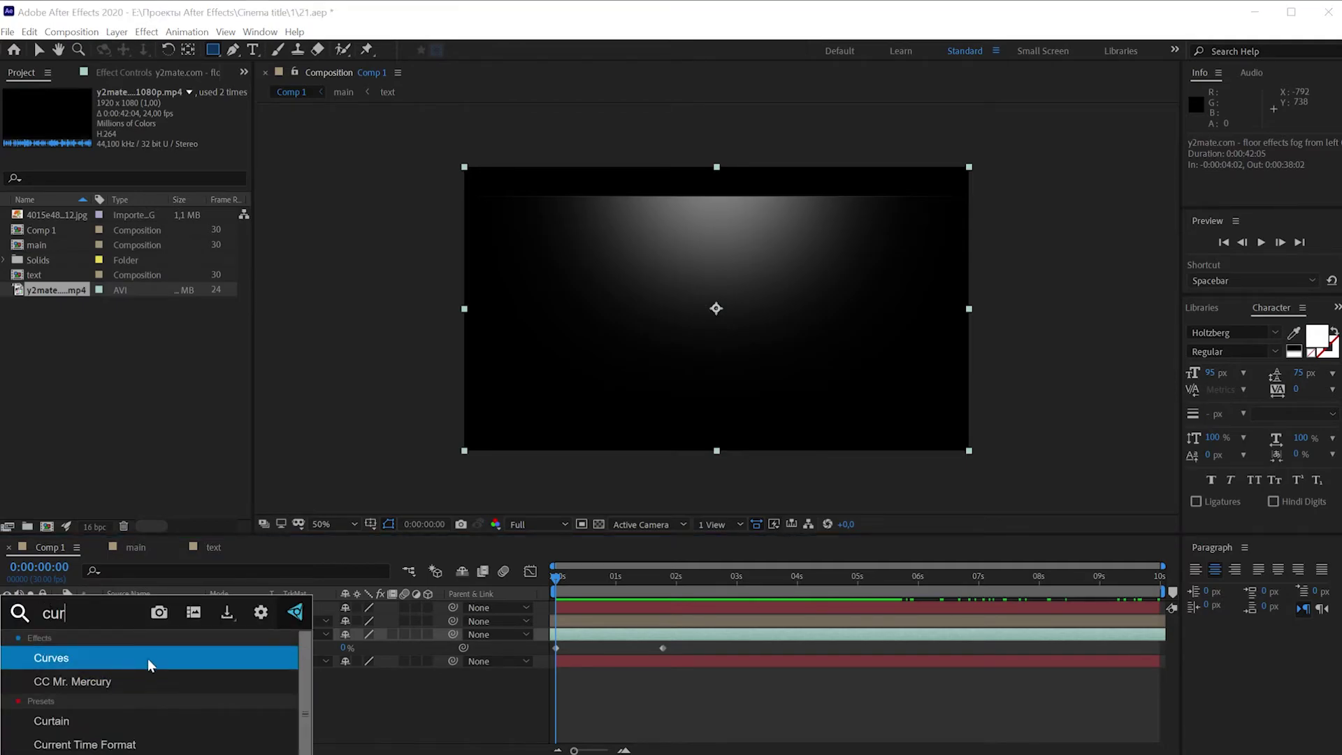
pyautogui.click(148, 658)
pyautogui.moveTo(598, 582); pyautogui.dragTo(747, 586)
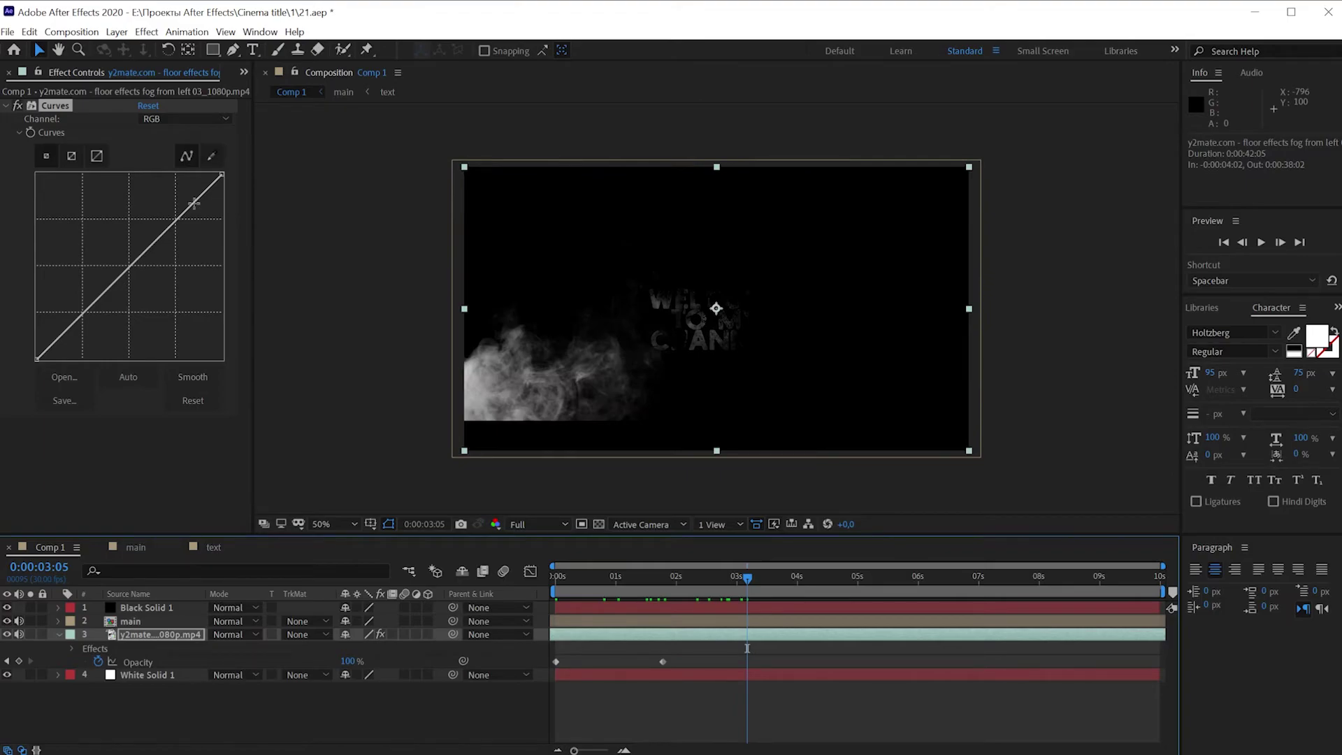
pyautogui.moveTo(193, 203); pyautogui.dragTo(181, 195)
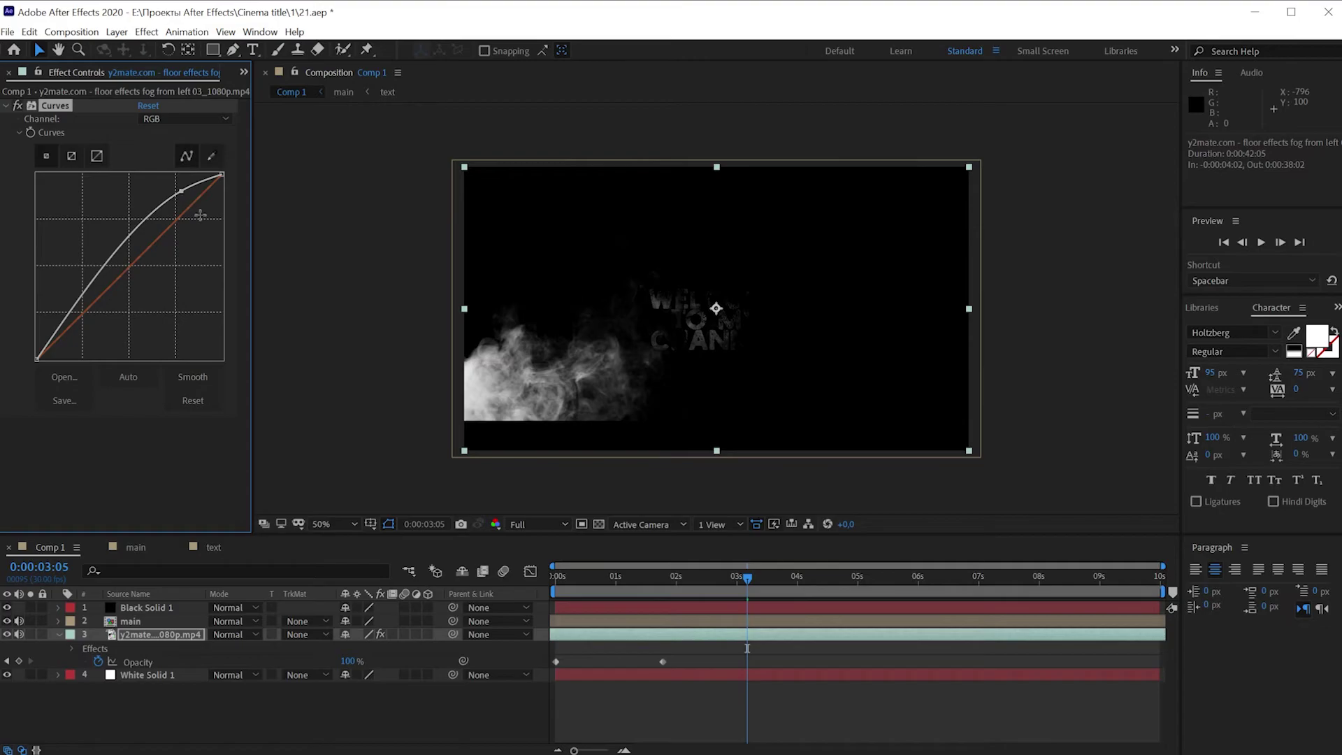
pyautogui.moveTo(618, 576); pyautogui.dragTo(380, 577)
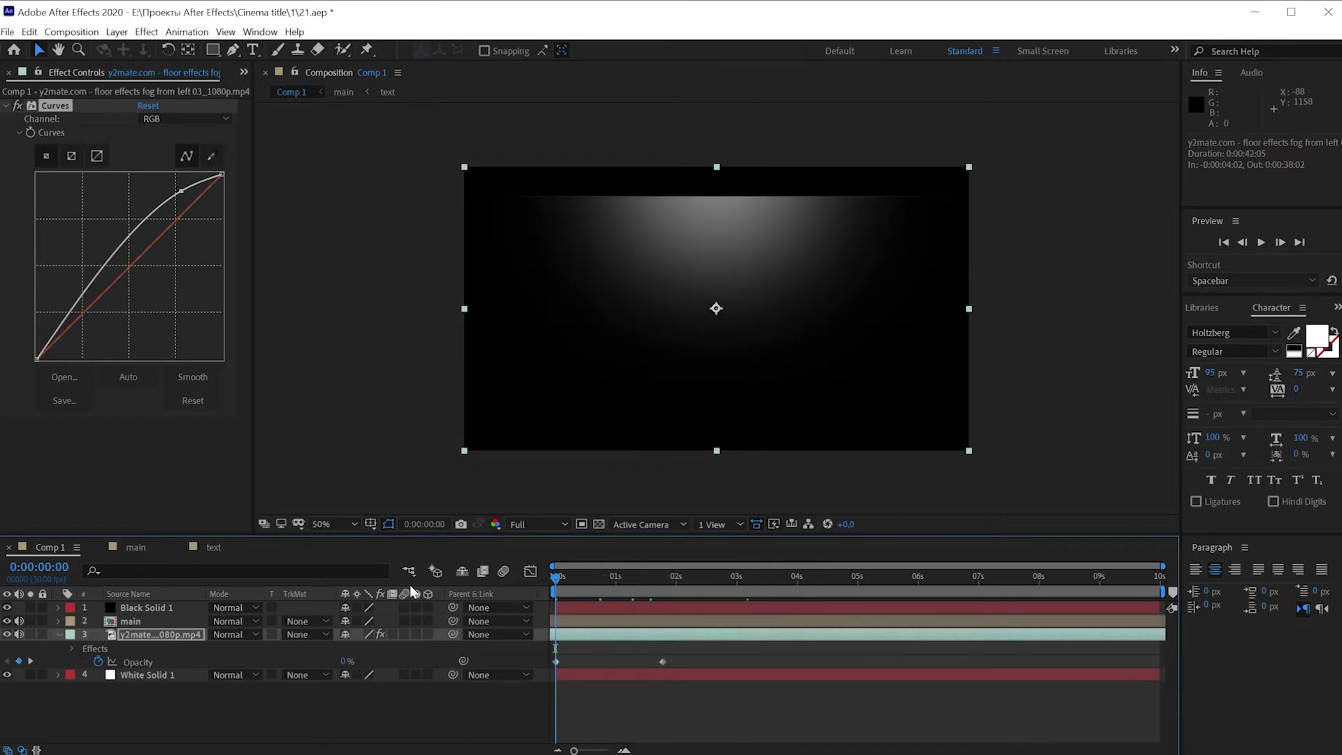
# Set the smoke layer's blending mode to Screen and preview it over the glow.
pyautogui.click(136, 635)
pyautogui.press('u')
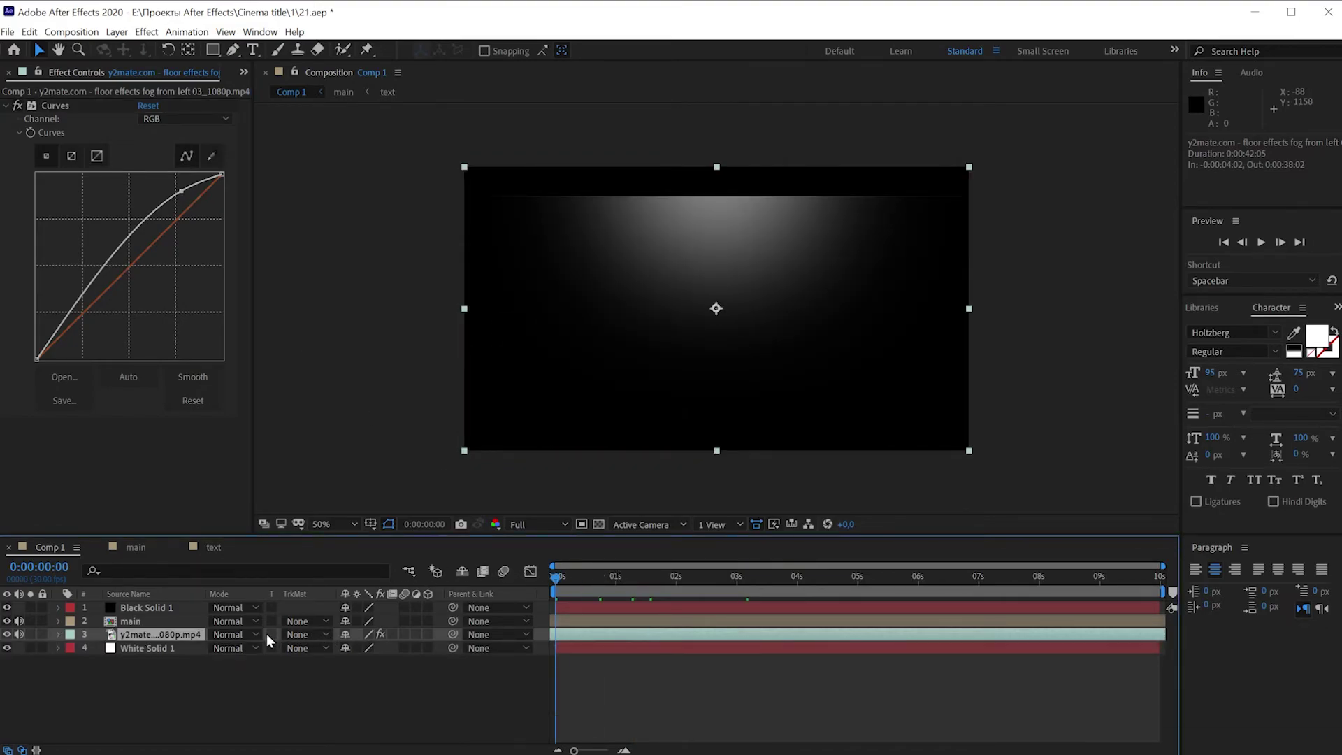
pyautogui.click(249, 633)
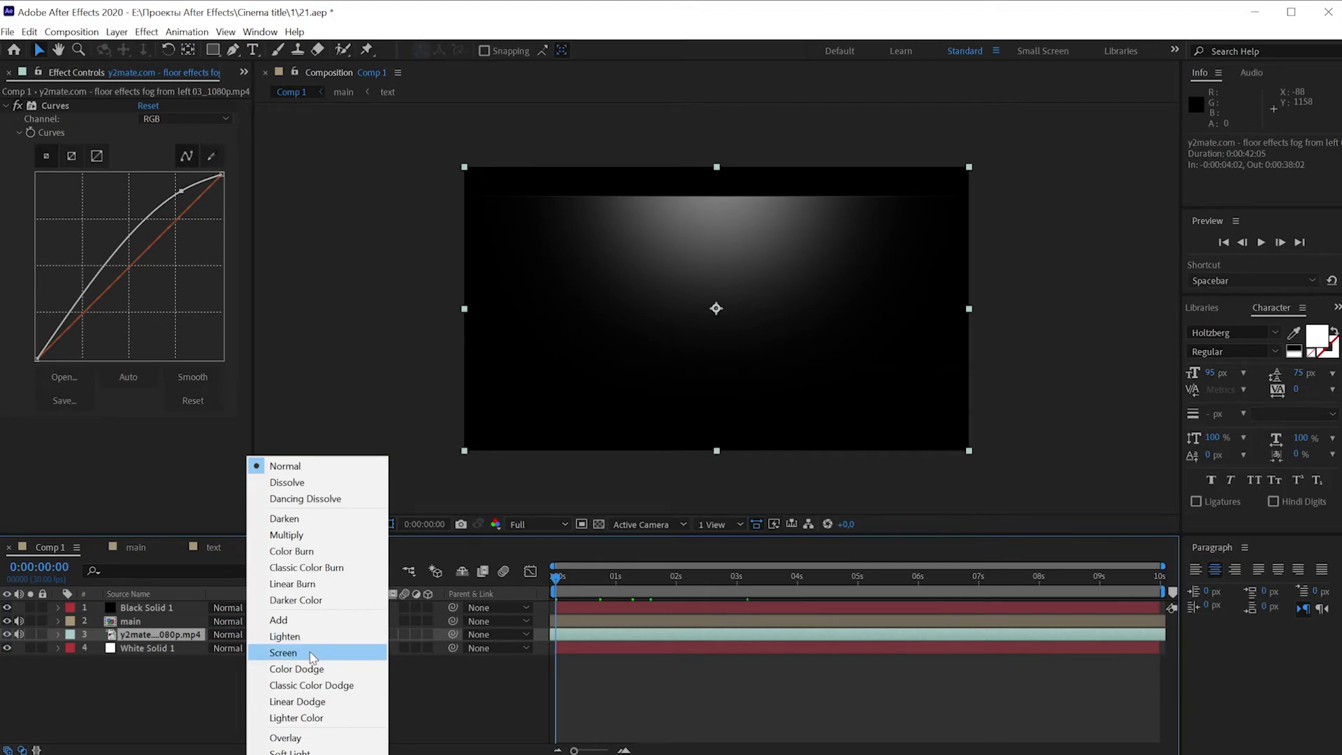
pyautogui.click(283, 652)
pyautogui.click(280, 699)
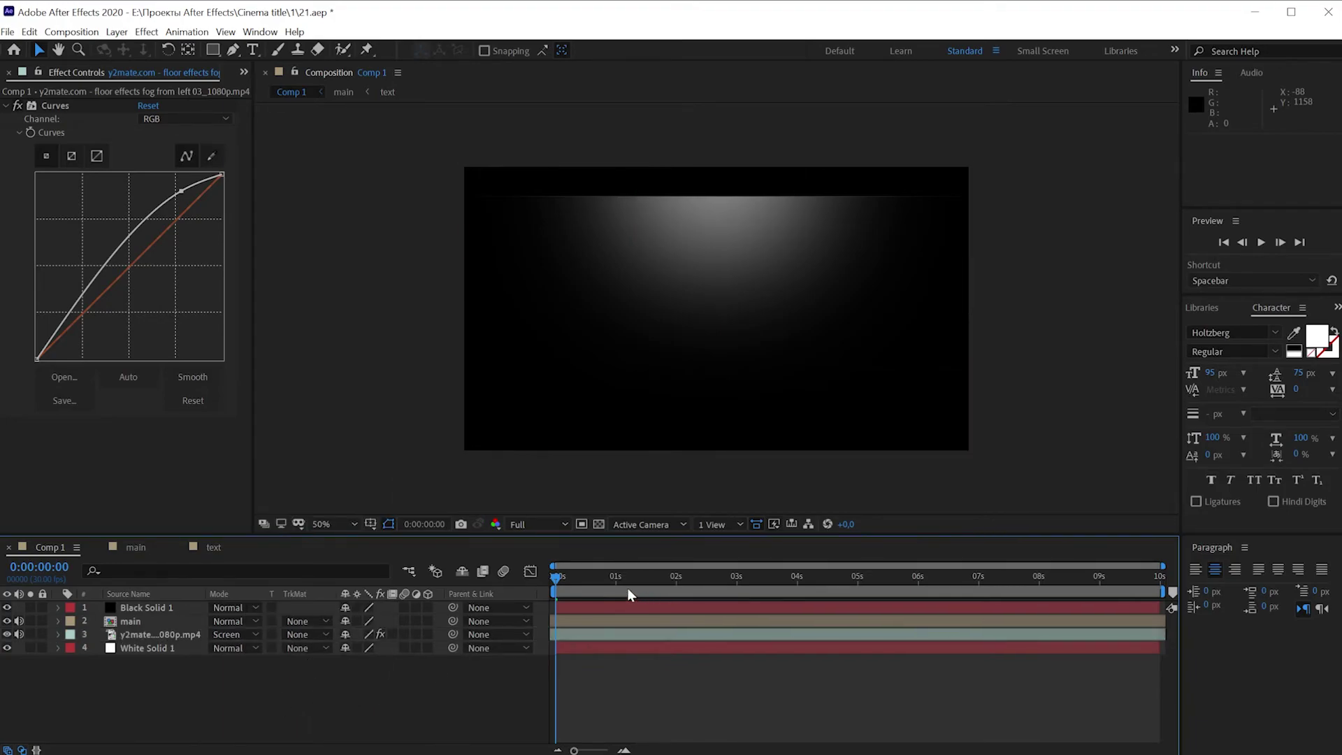
pyautogui.moveTo(601, 573); pyautogui.dragTo(1159, 591)
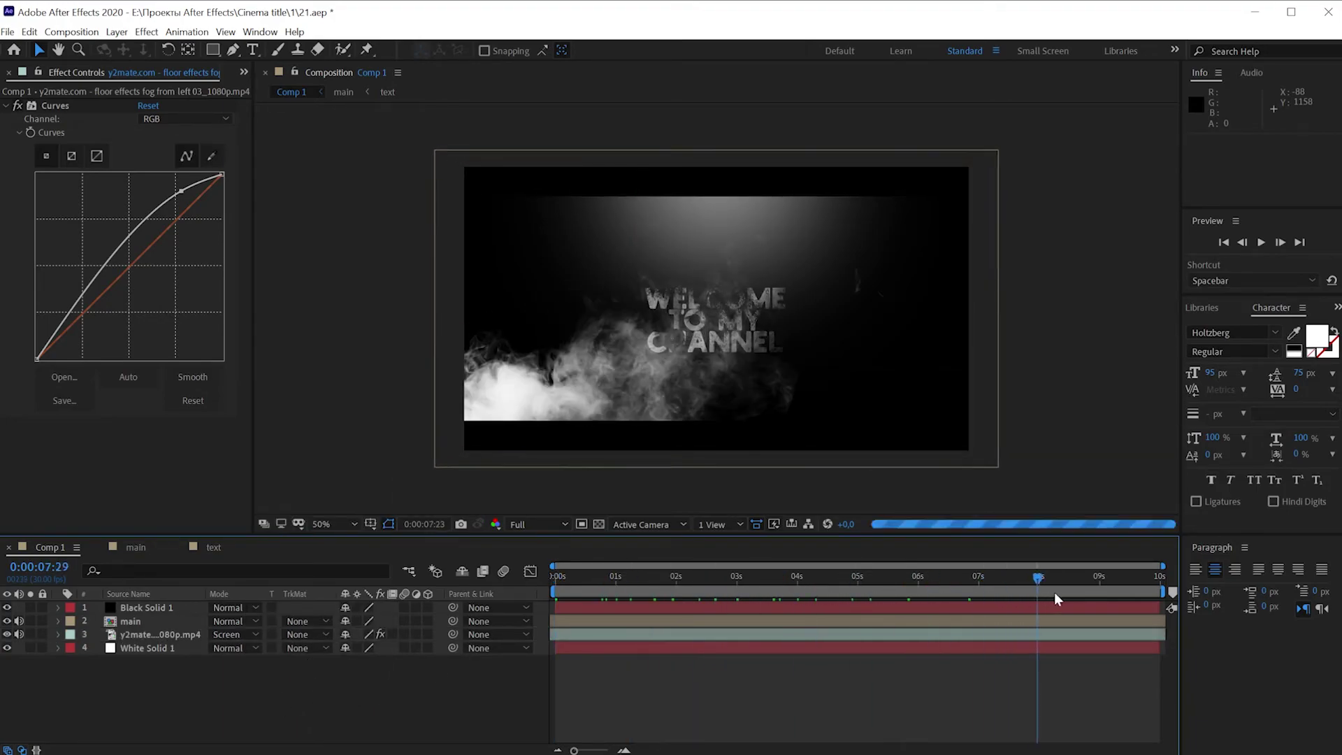
pyautogui.press('Home')
# Add a new adjustment layer, Adjustment Layer 1, at the top of Comp 1.
pyautogui.rightClick(159, 691)
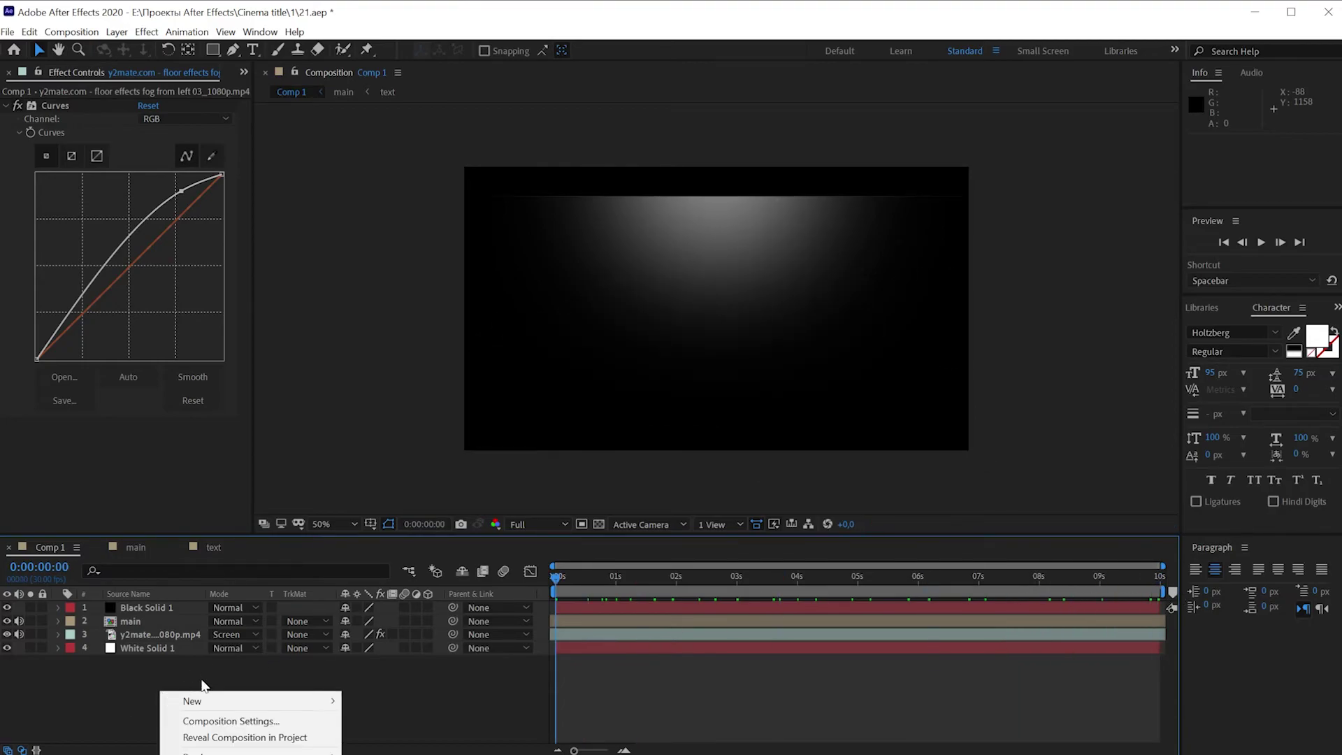
pyautogui.moveTo(214, 700)
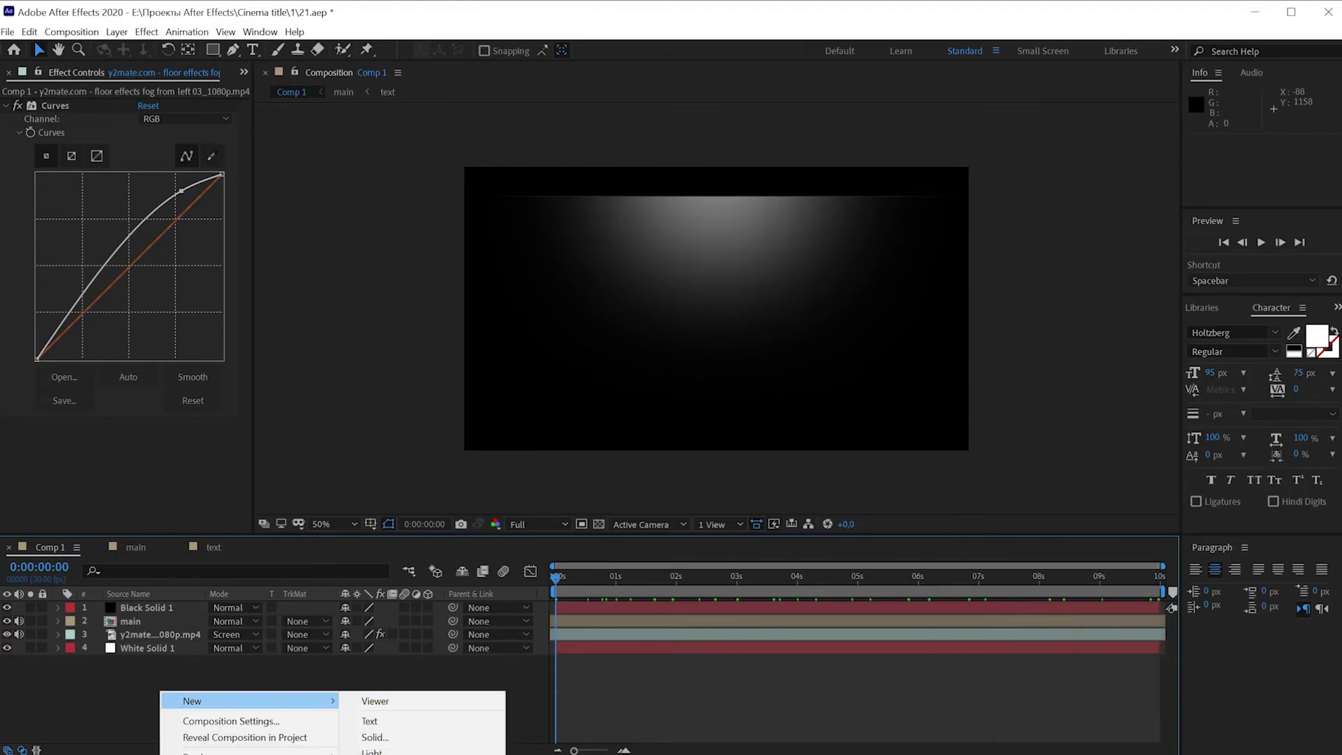
pyautogui.hotkey('ctrl', 'alt', 'y')
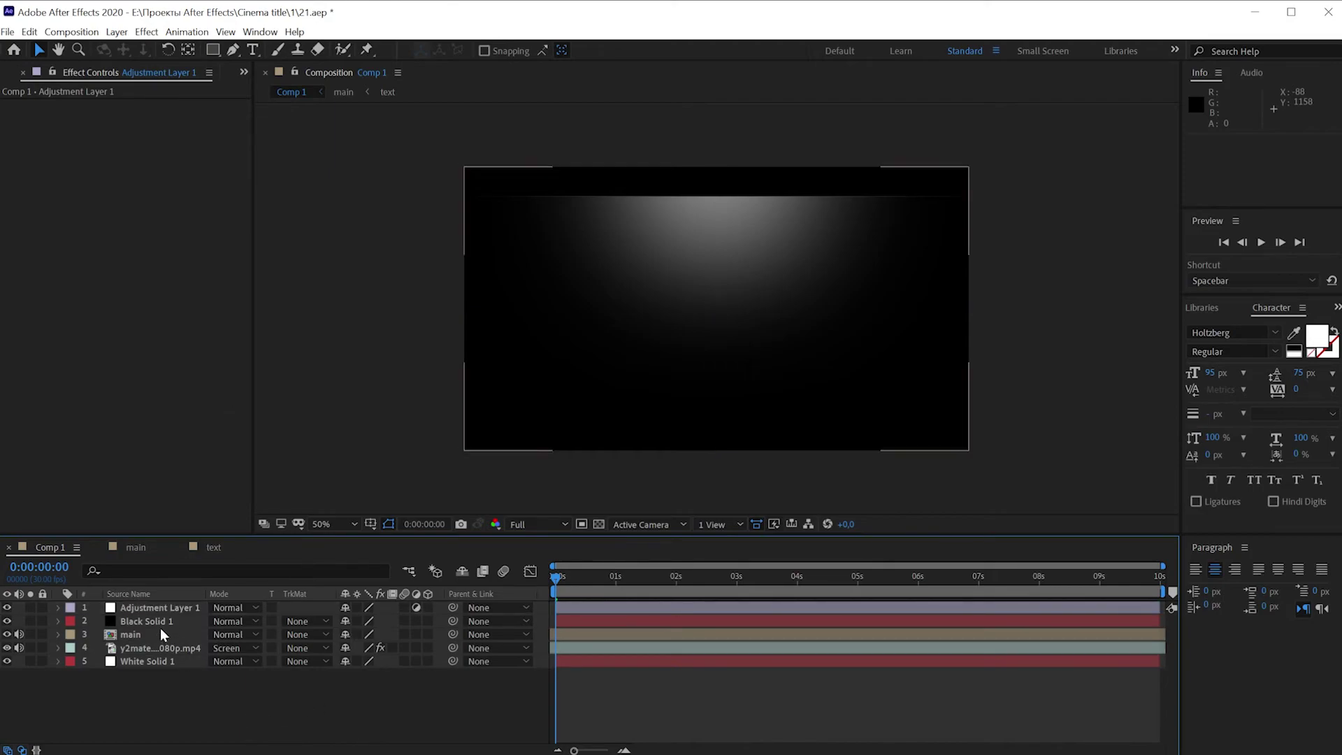
pyautogui.click(169, 614)
# Apply Curves to Adjustment Layer 1 and raise the curve to brighten the whole composition.
pyautogui.hotkey('ctrl', 'space')
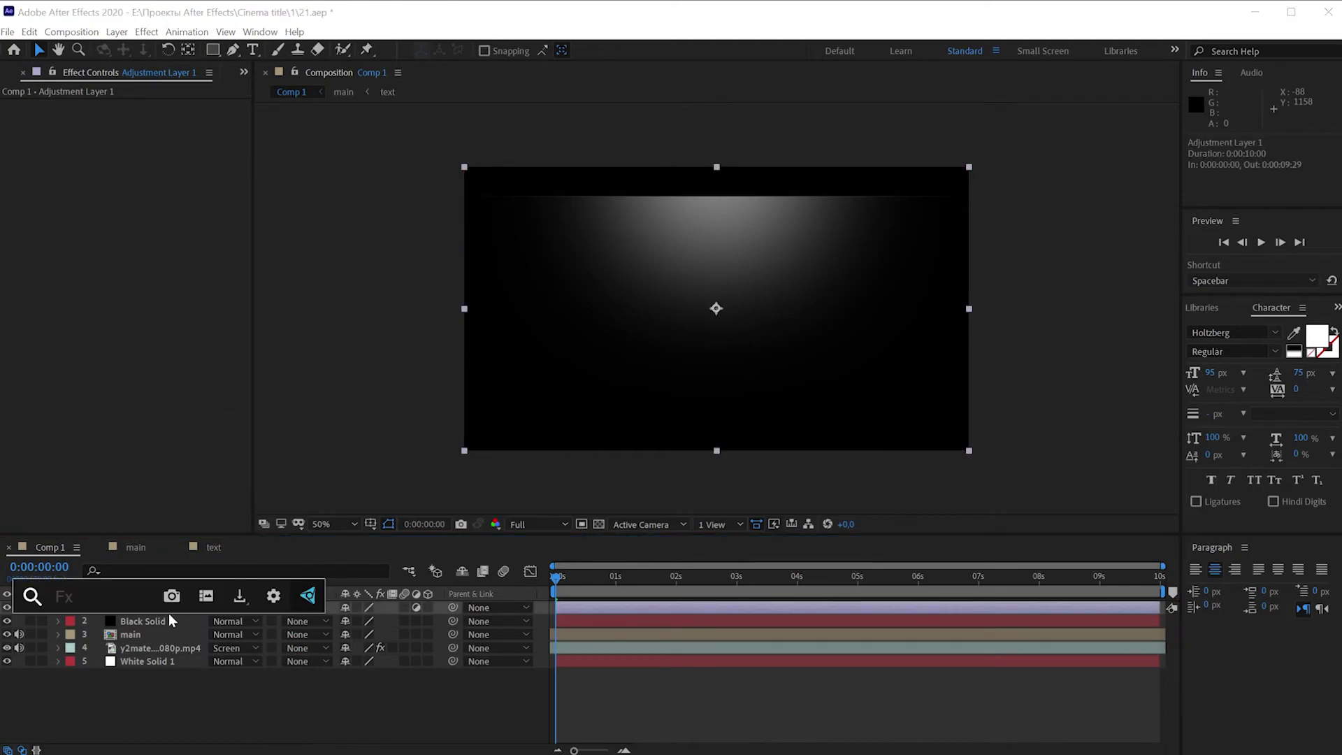
pyautogui.write('cur')
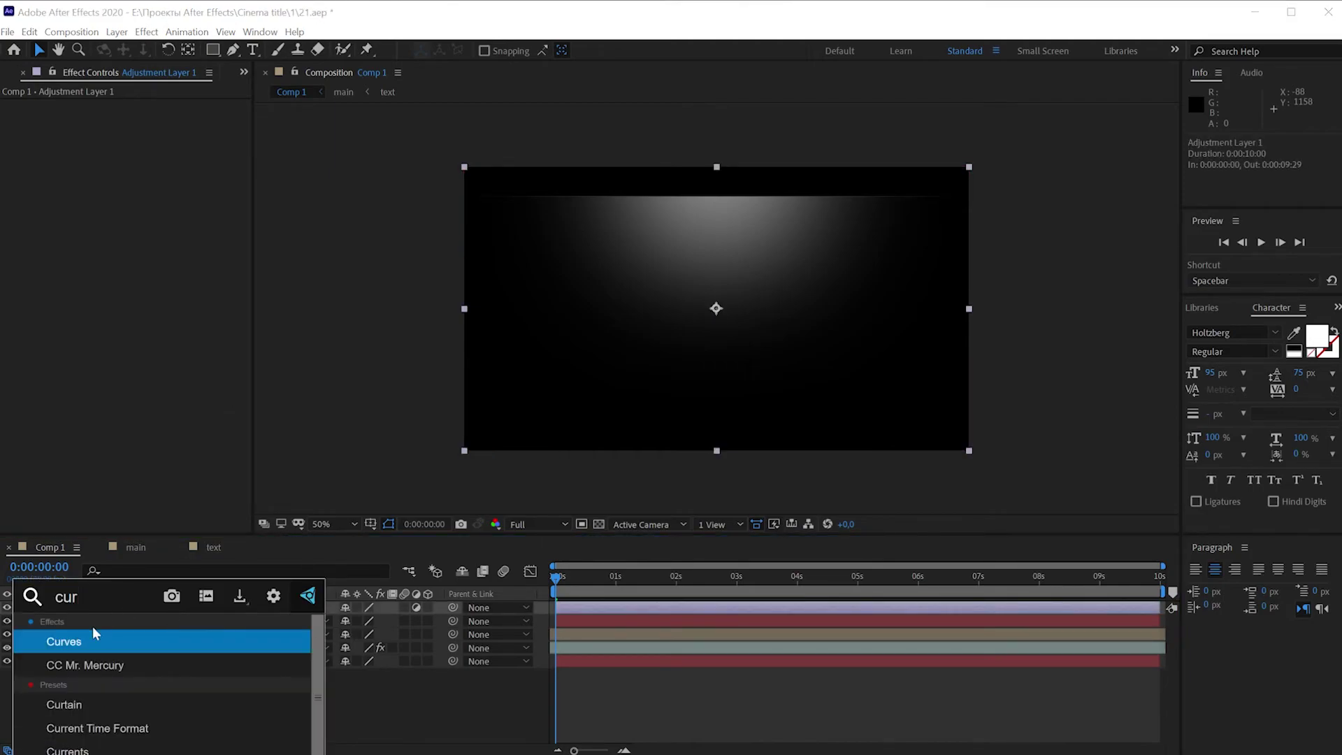
pyautogui.click(75, 641)
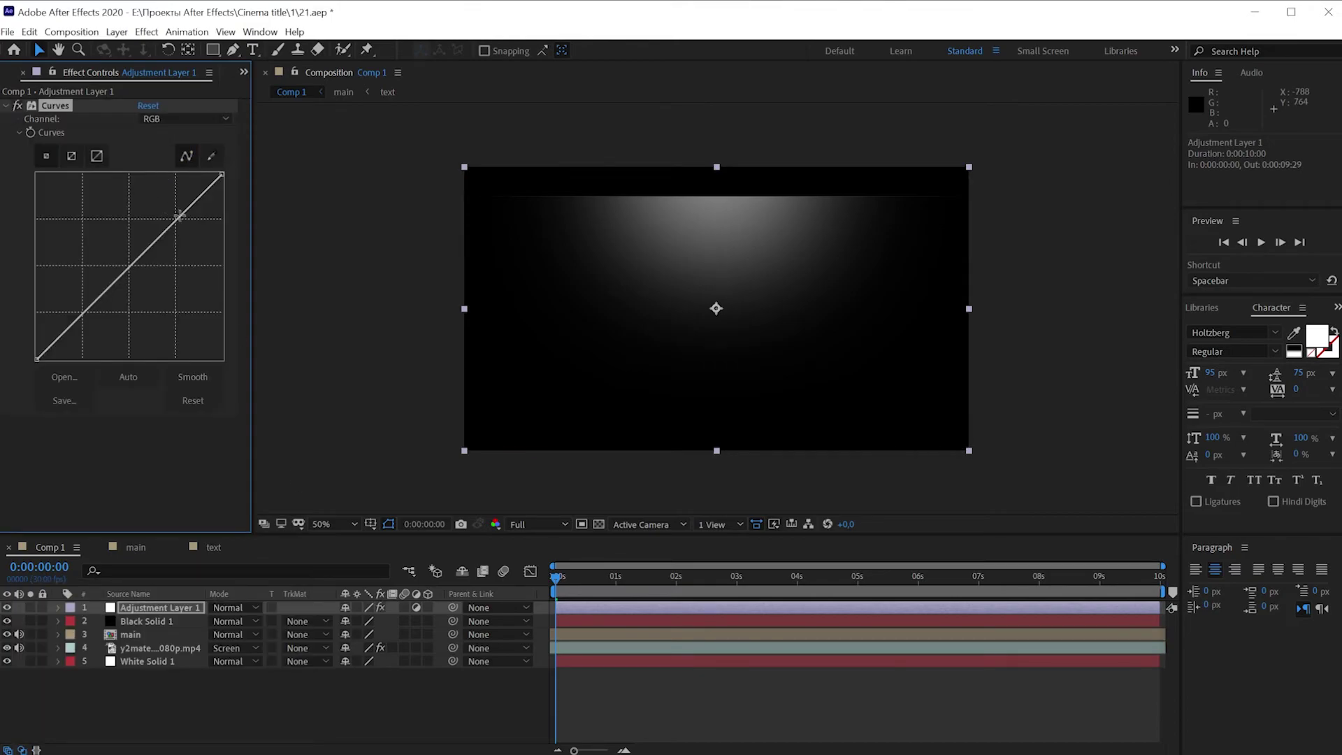
pyautogui.moveTo(180, 214); pyautogui.dragTo(151, 212)
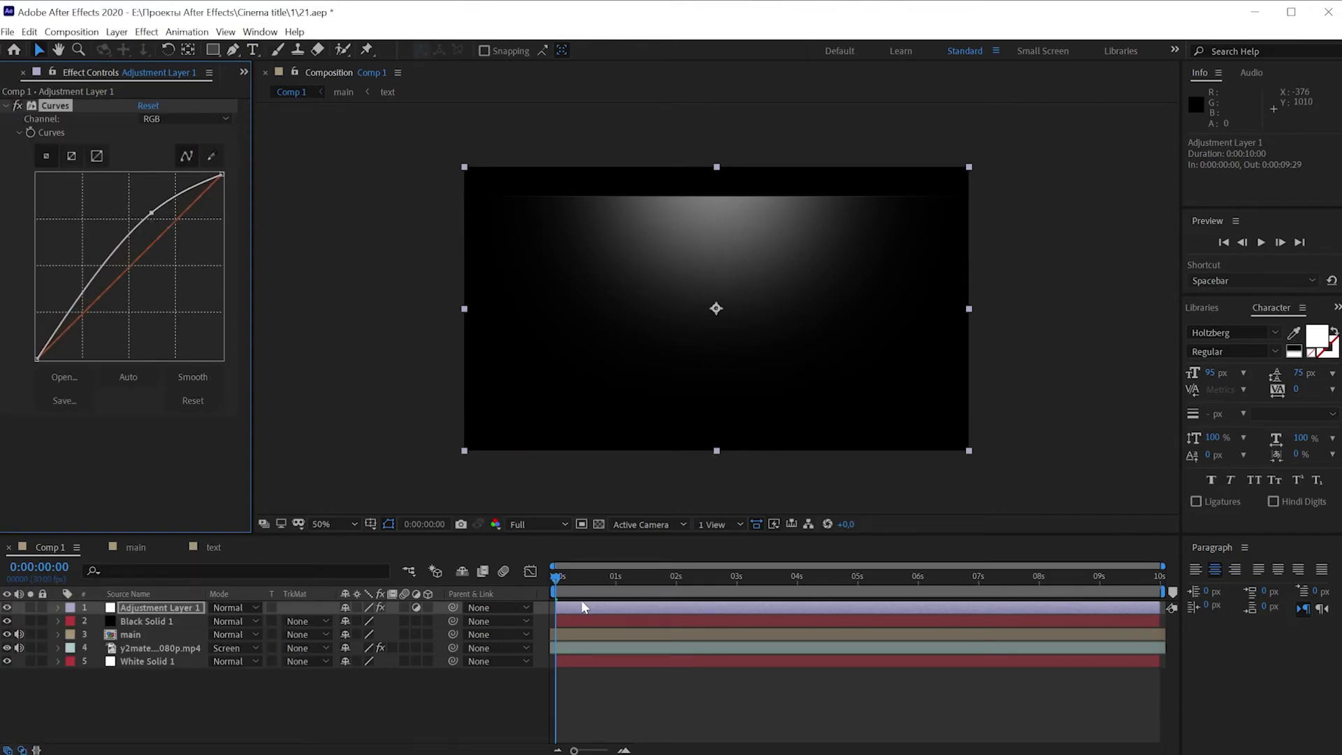
pyautogui.moveTo(580, 576); pyautogui.dragTo(714, 577)
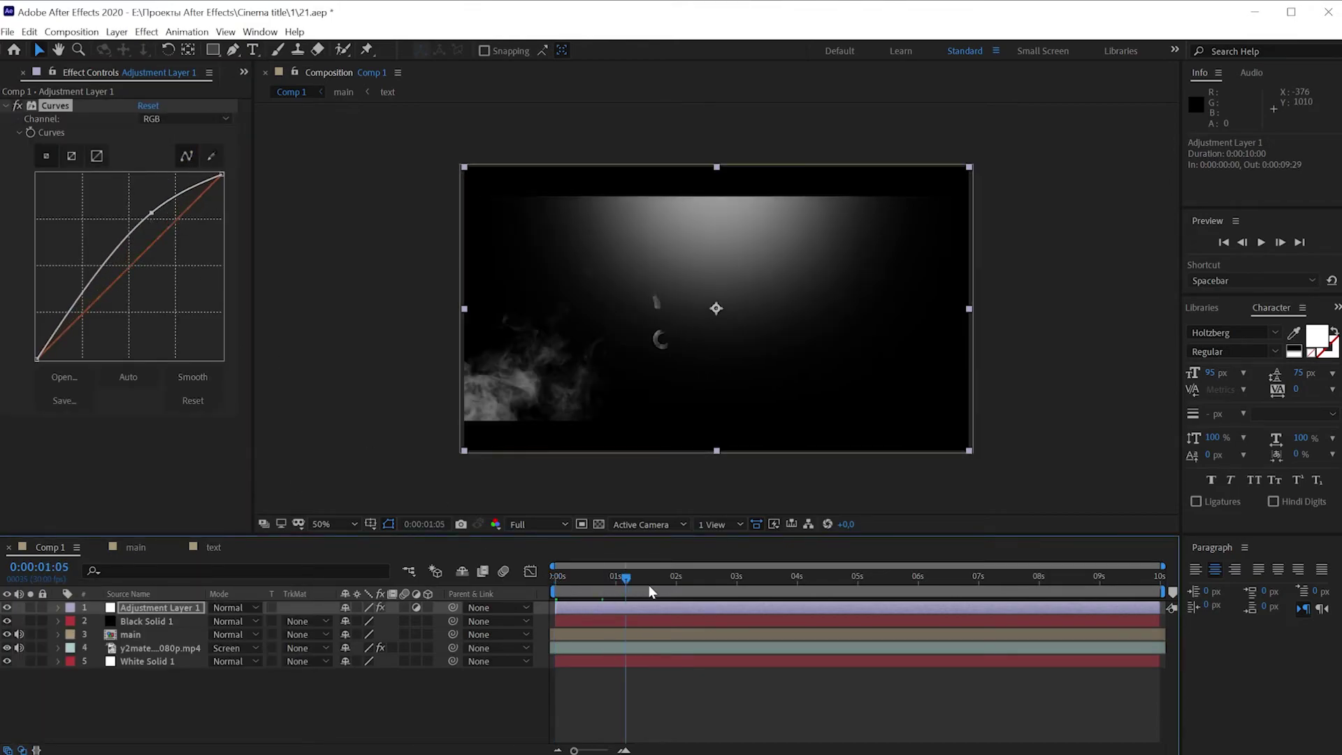
# Add Sharpen to Adjustment Layer 1 with a Sharpen Amount of 50.
pyautogui.click(166, 605)
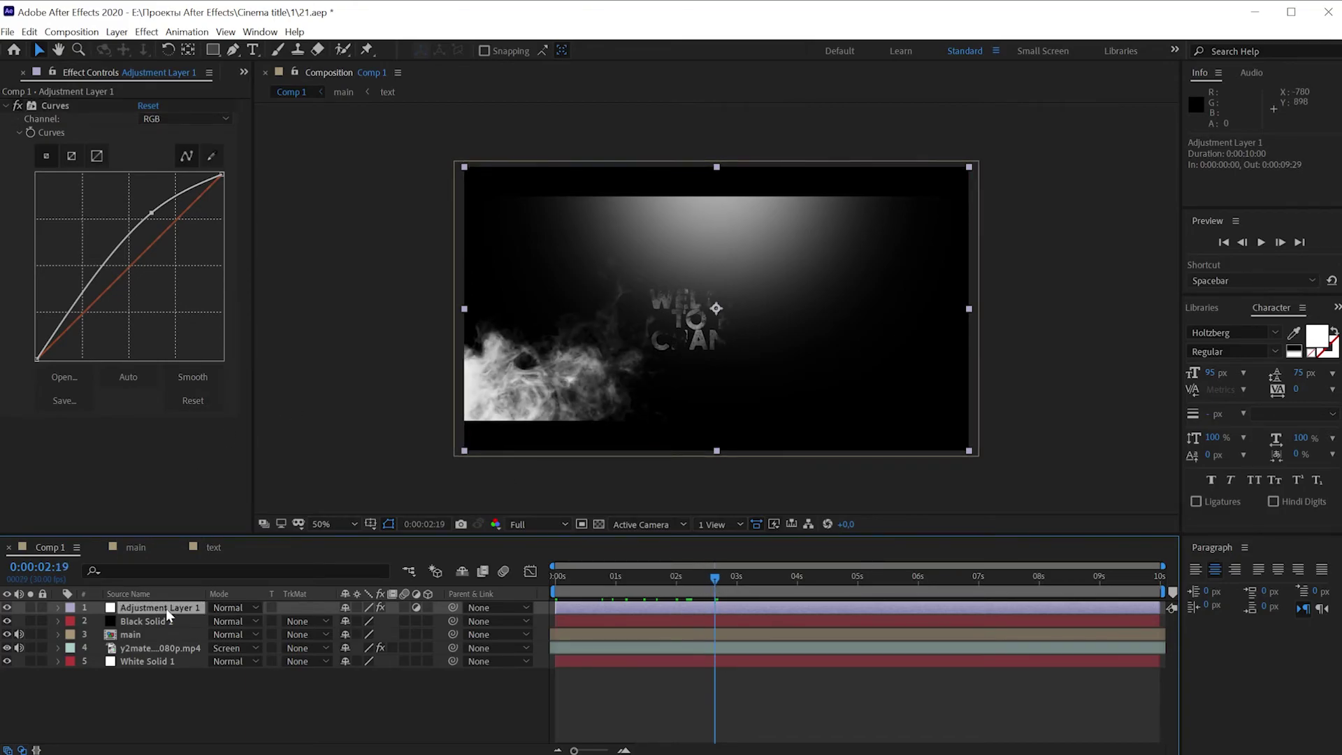
pyautogui.hotkey('ctrl', 'space')
pyautogui.write('ha')
pyautogui.press('BackSpace')
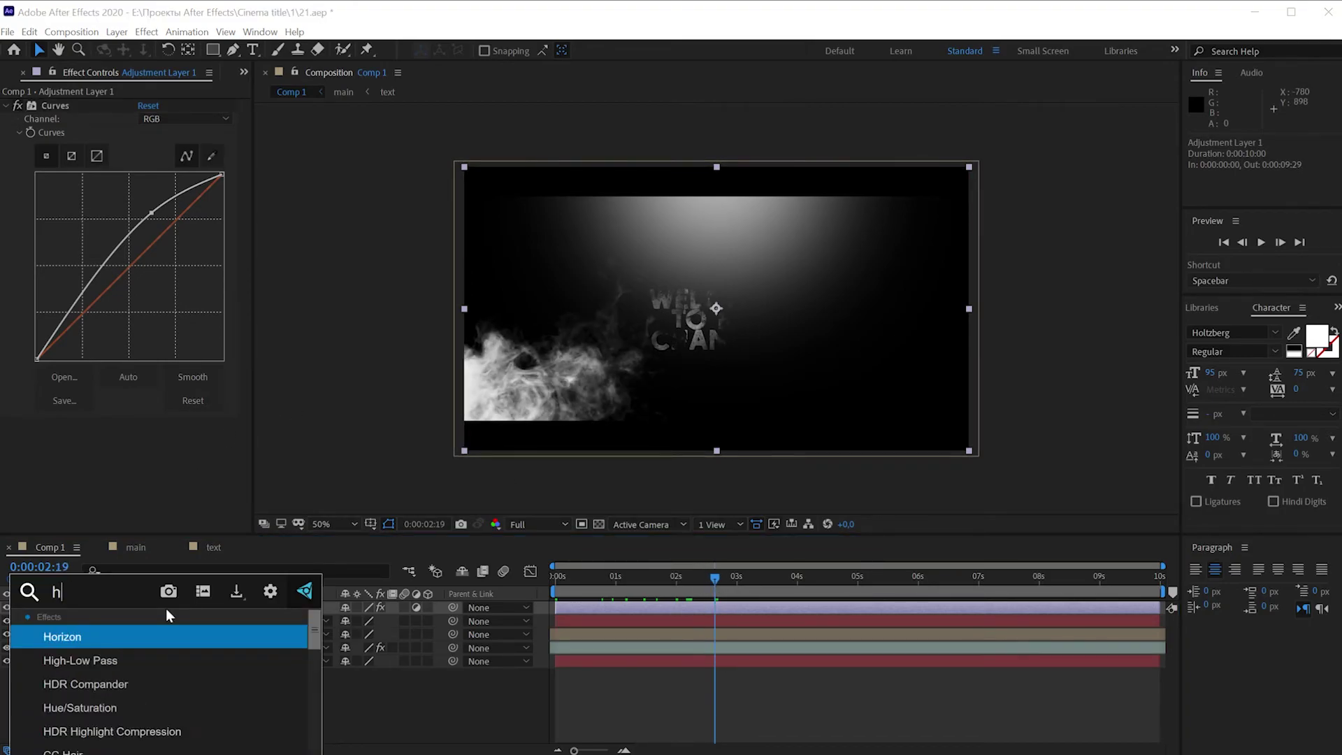
pyautogui.press('BackSpace')
pyautogui.write('sh')
pyautogui.press('BackSpace')
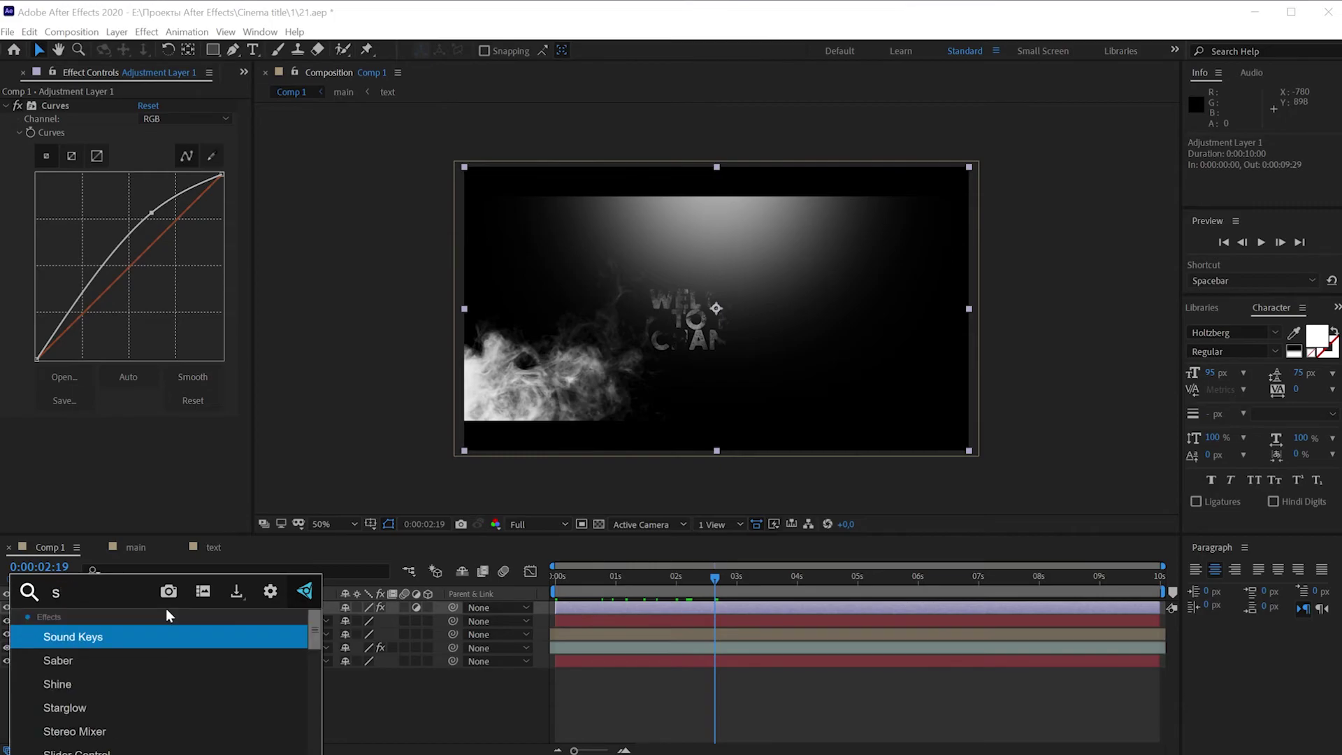
pyautogui.write('har')
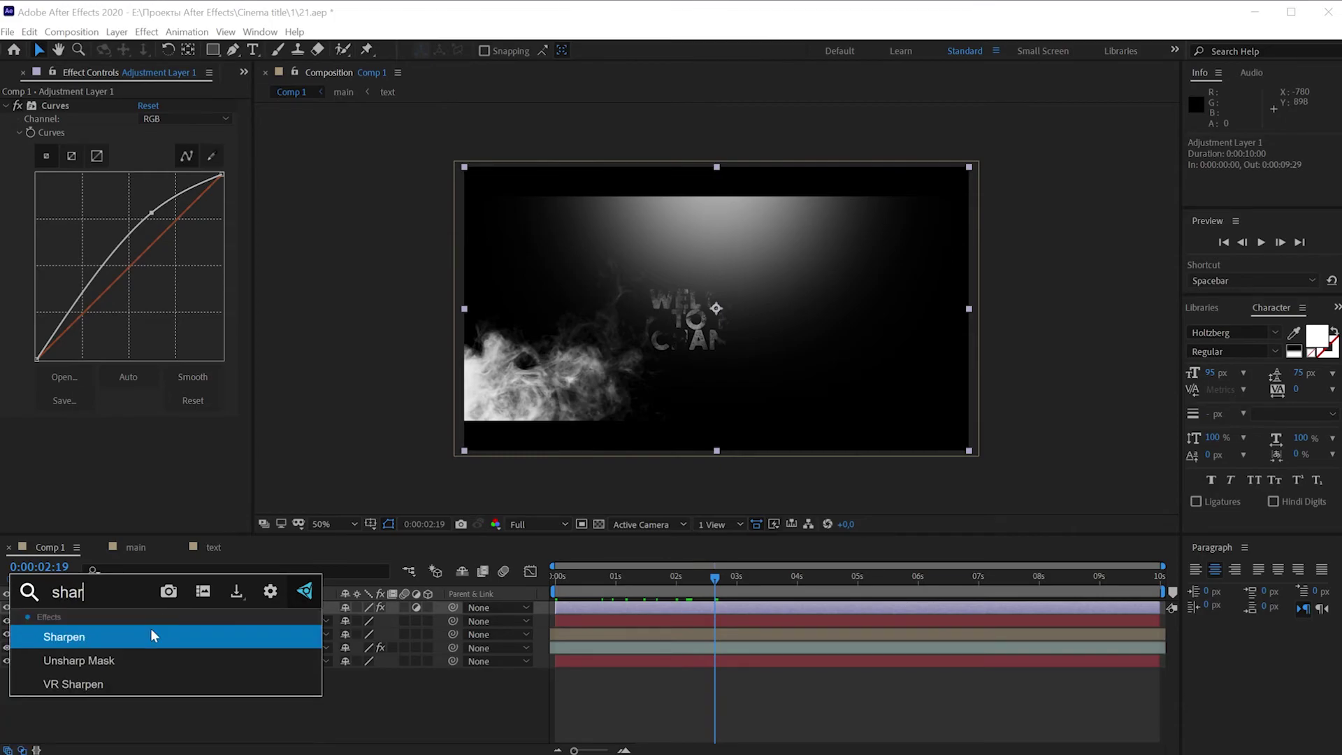
pyautogui.click(153, 634)
pyautogui.click(141, 438)
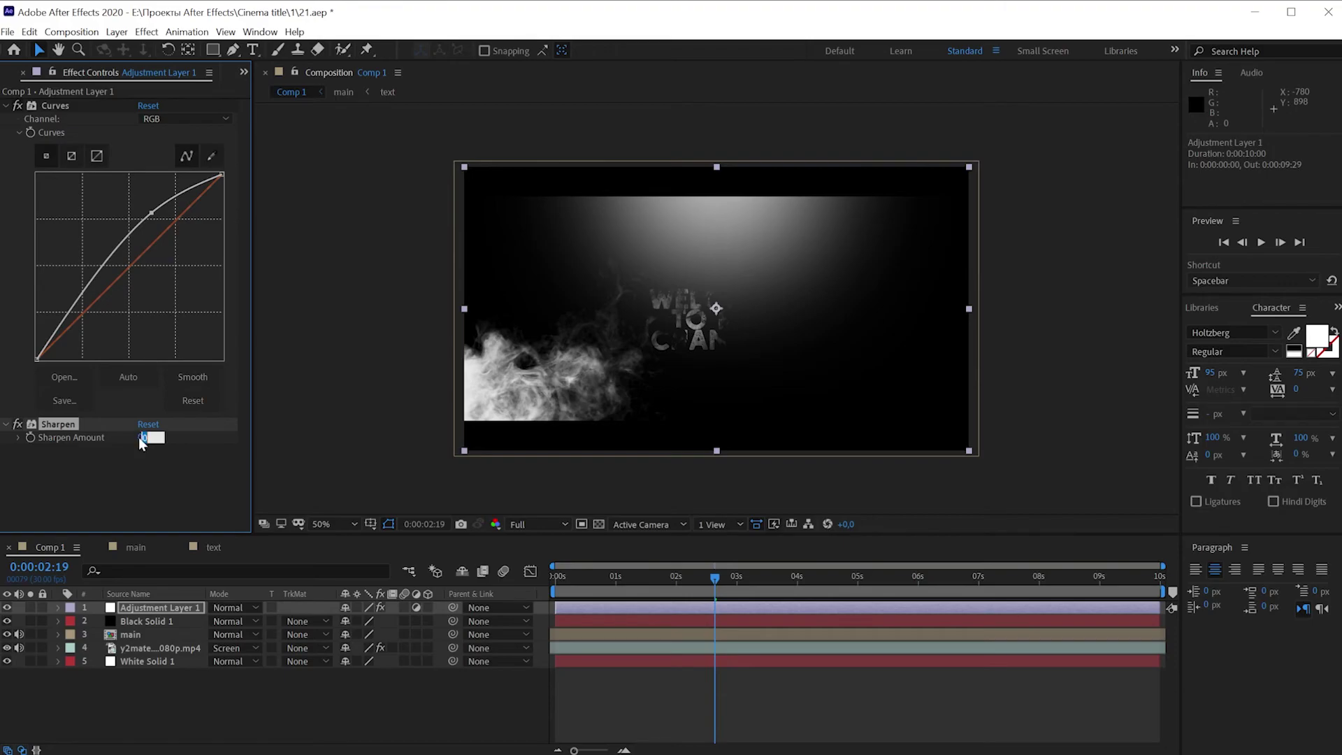
pyautogui.write('5')
pyautogui.press('Return')
# Check the sharpened title around four seconds into the composition.
pyautogui.moveTo(716, 582); pyautogui.dragTo(912, 584)
pyautogui.click(132, 520)
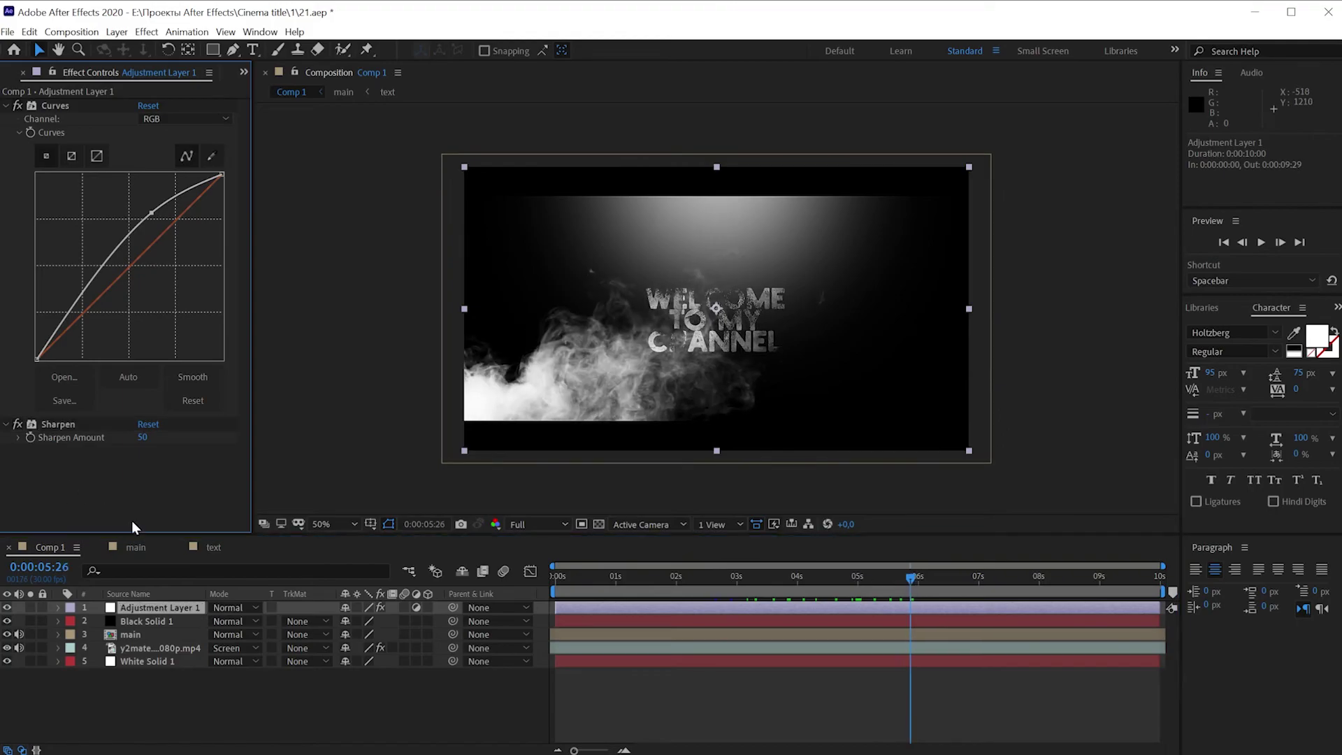
pyautogui.click(150, 605)
pyautogui.hotkey('ctrl', 'space')
# Apply Fast Box Blur to Adjustment Layer 1 and set Blur Radius to 10.
pyautogui.write('fas')
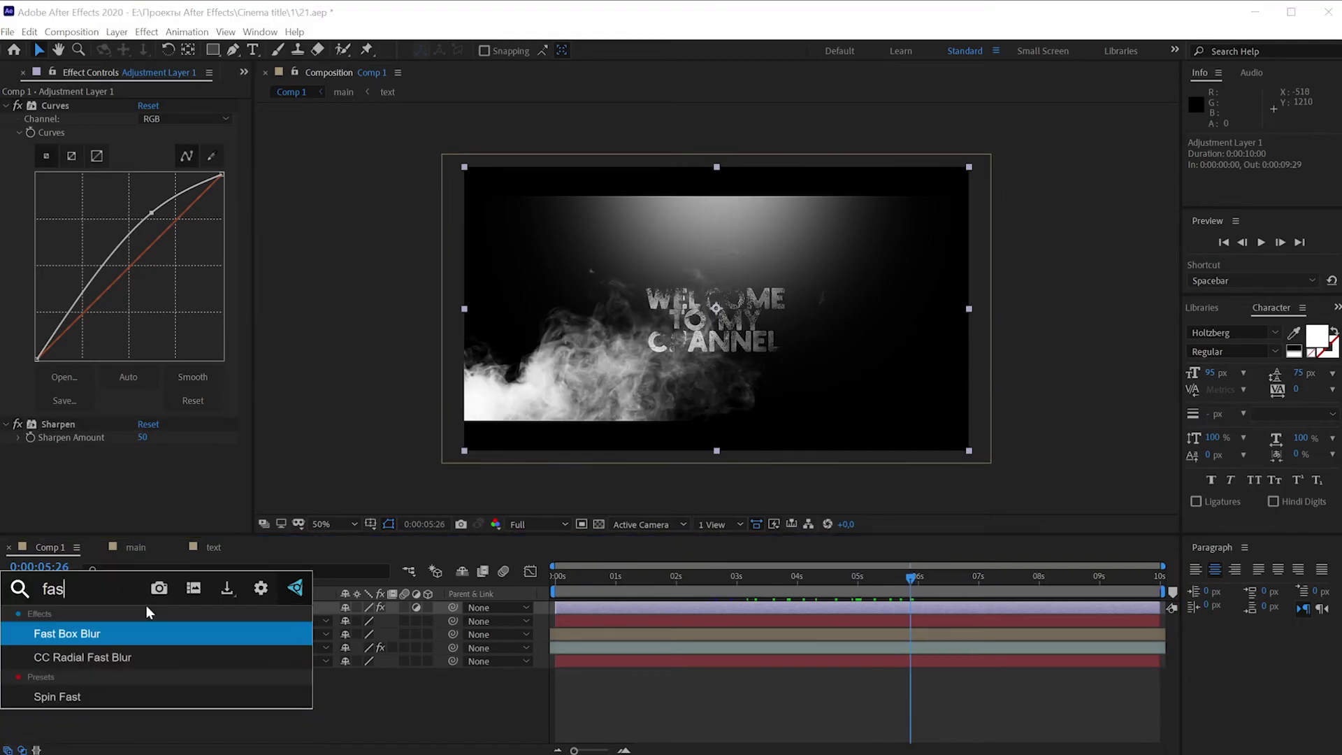
pyautogui.write('t')
pyautogui.click(93, 634)
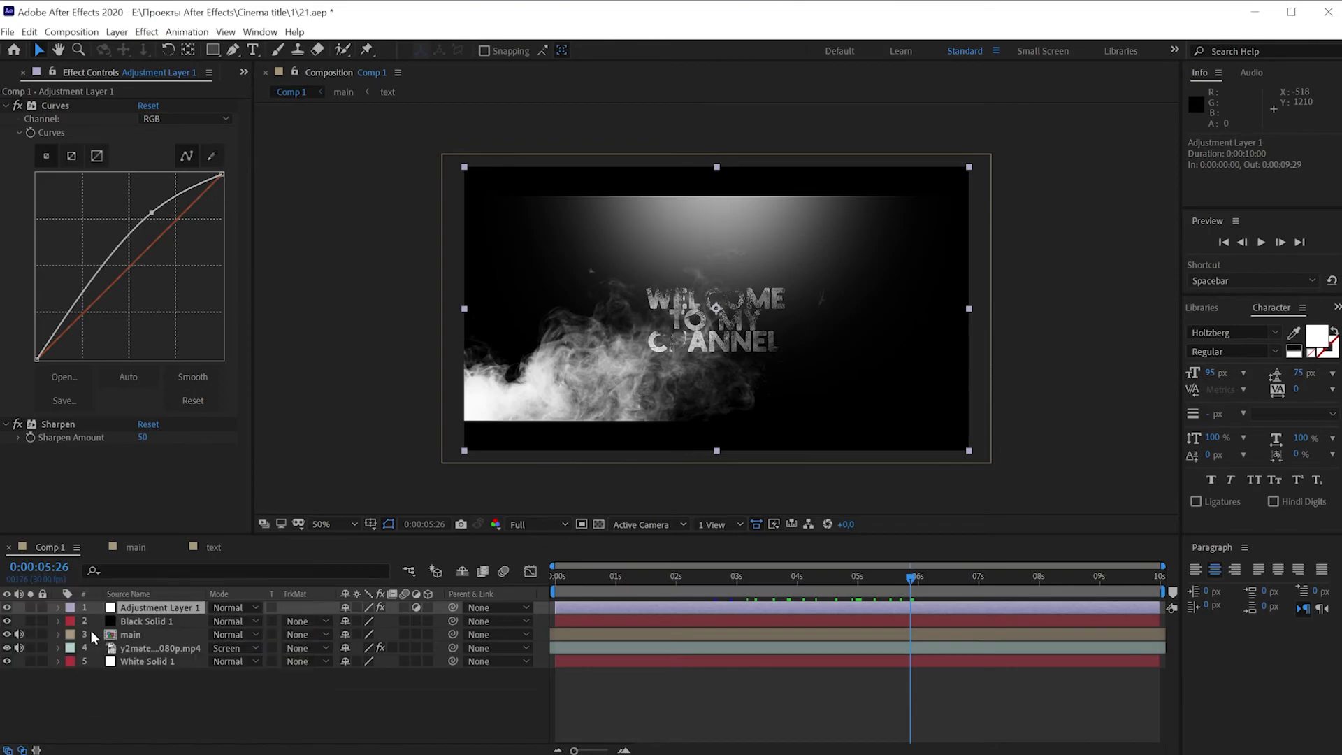
pyautogui.moveTo(604, 581); pyautogui.dragTo(518, 582)
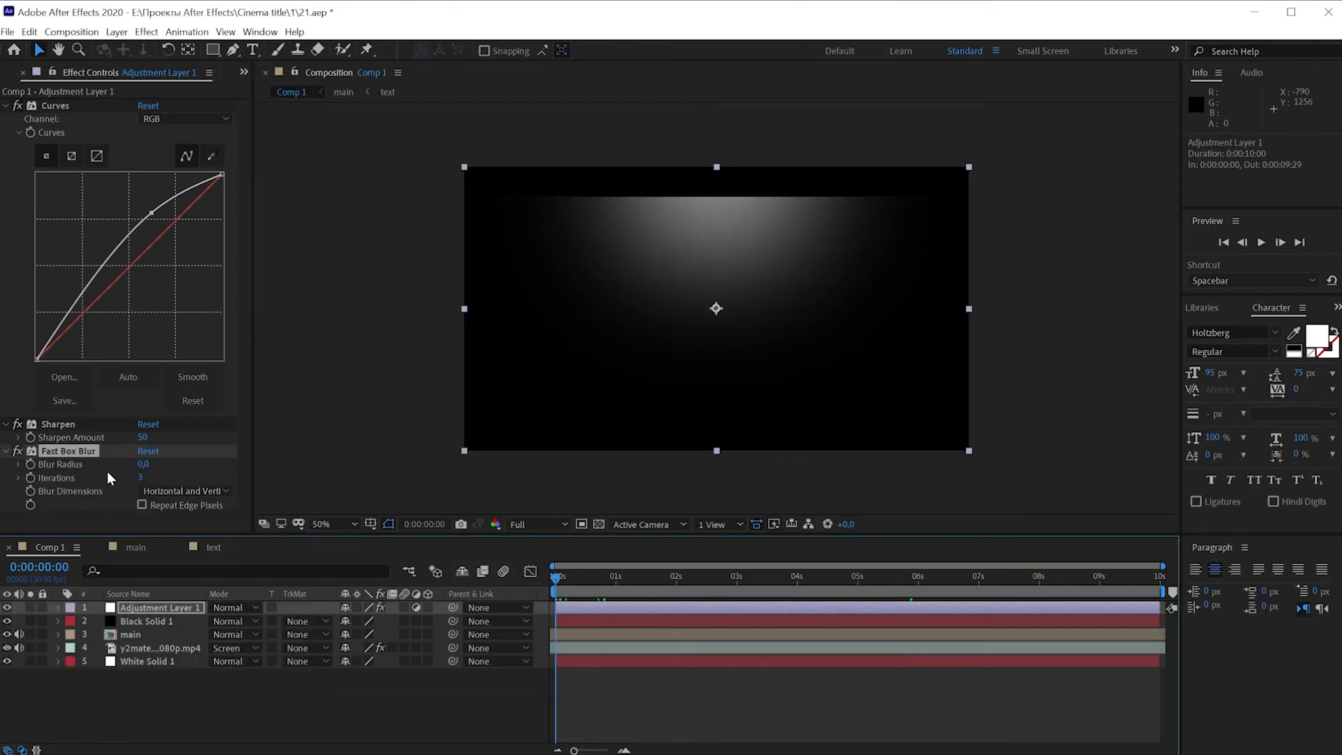
pyautogui.click(28, 468)
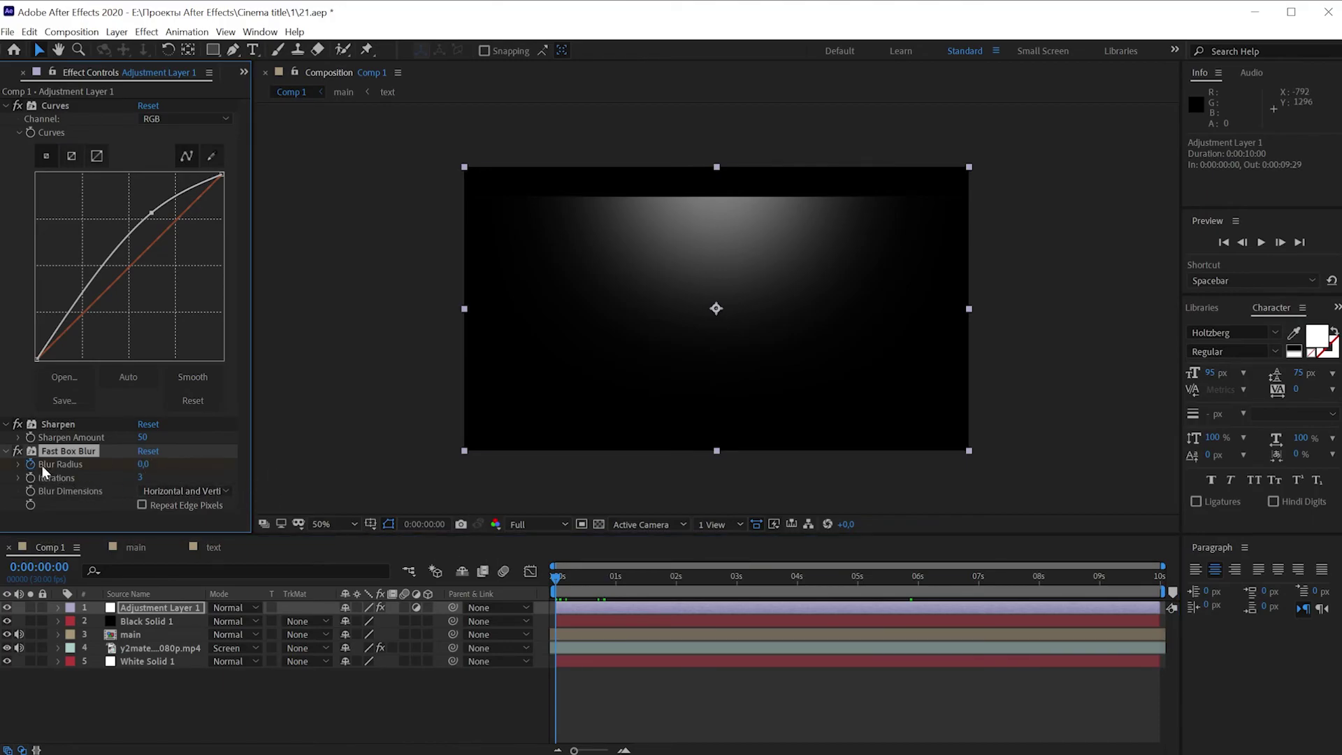
pyautogui.moveTo(623, 590); pyautogui.dragTo(735, 587)
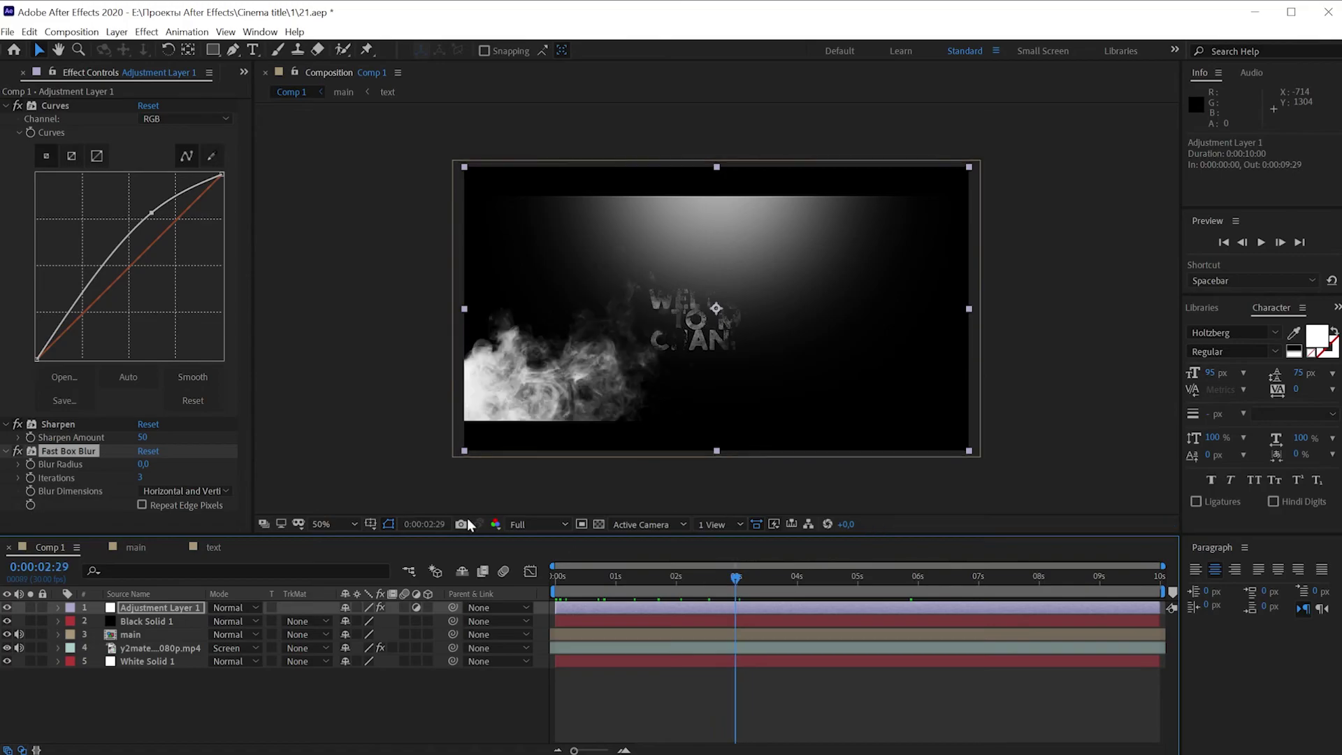
pyautogui.moveTo(142, 464); pyautogui.dragTo(148, 466)
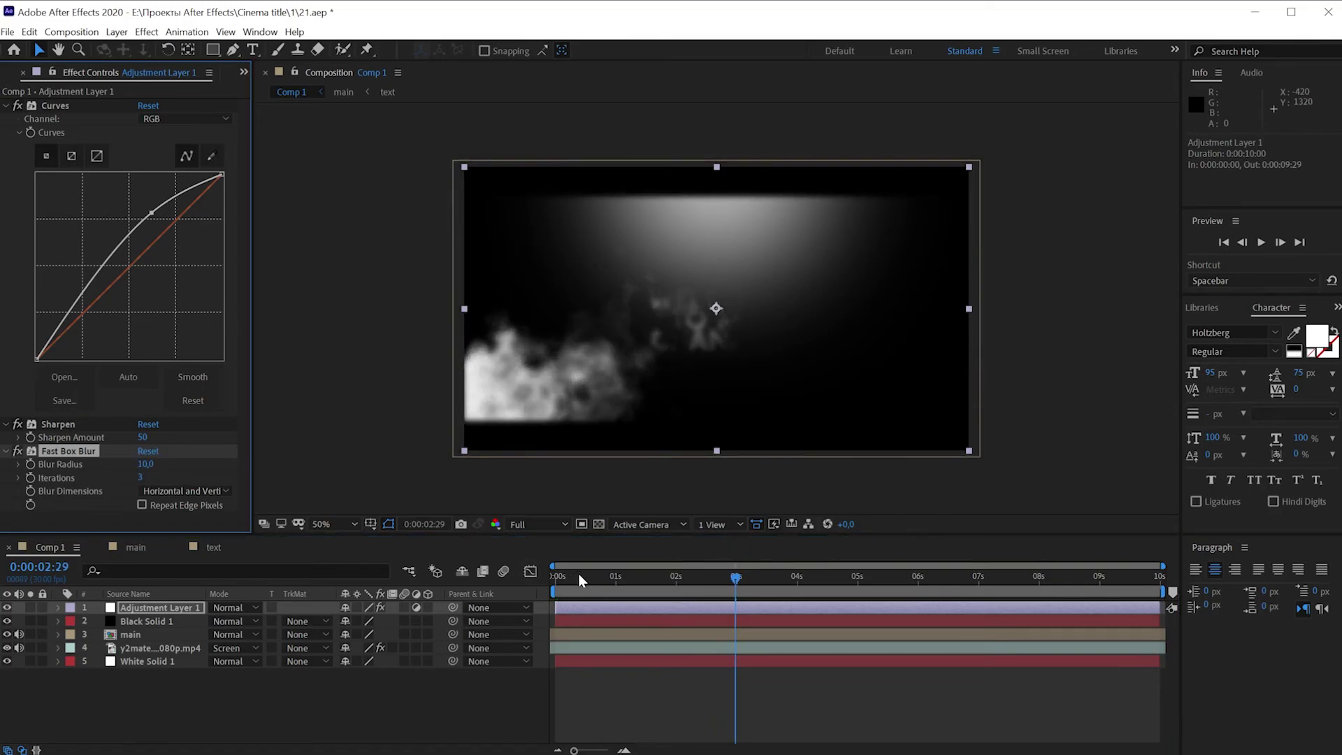
# Keyframe Blur Radius at 10 on the first frame and 0 near 0:00:00:18.
pyautogui.moveTo(625, 586); pyautogui.dragTo(552, 586)
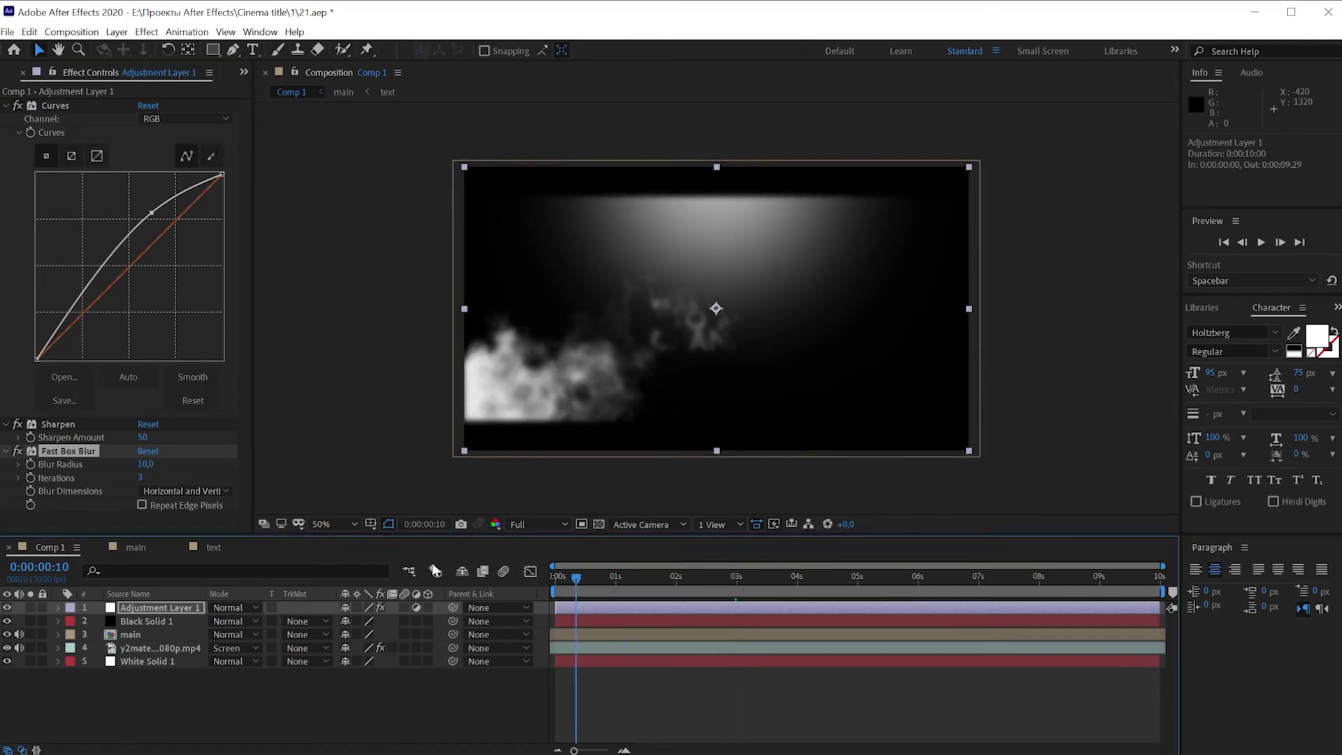
pyautogui.click(32, 466)
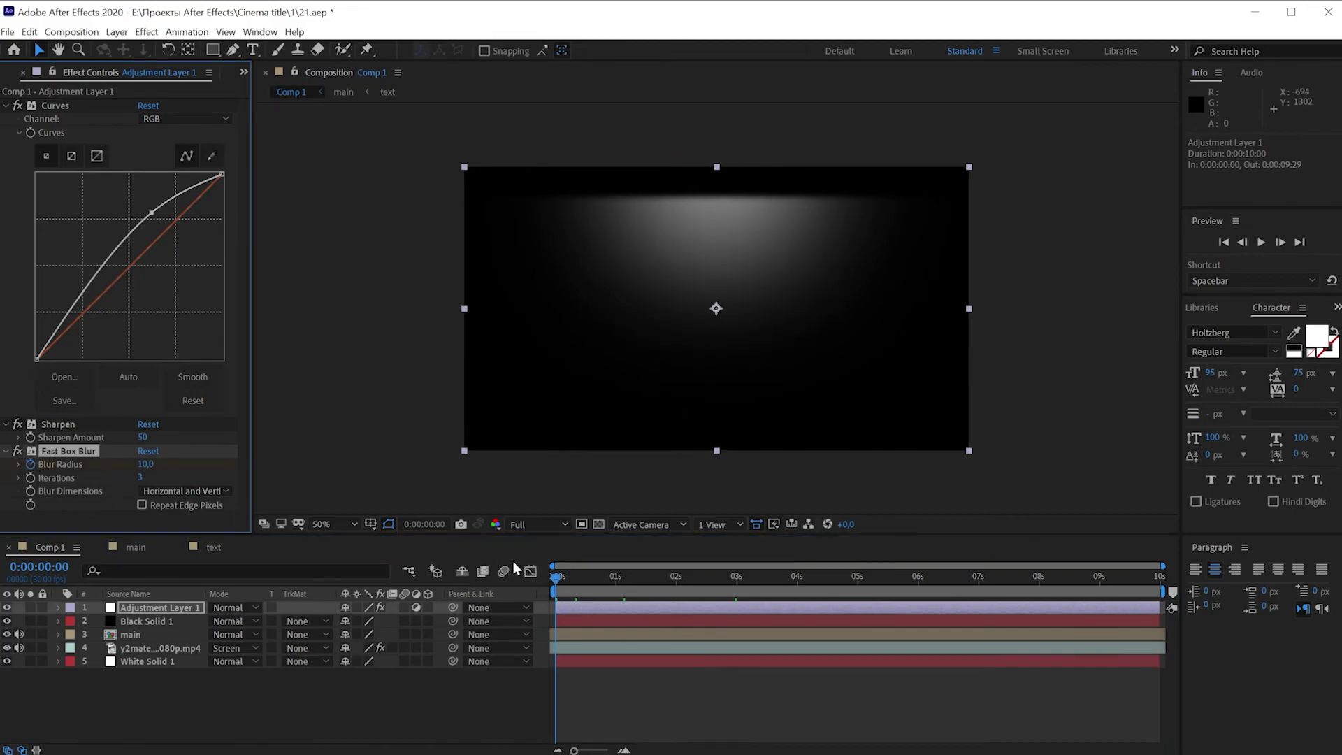
pyautogui.moveTo(596, 578); pyautogui.dragTo(591, 582)
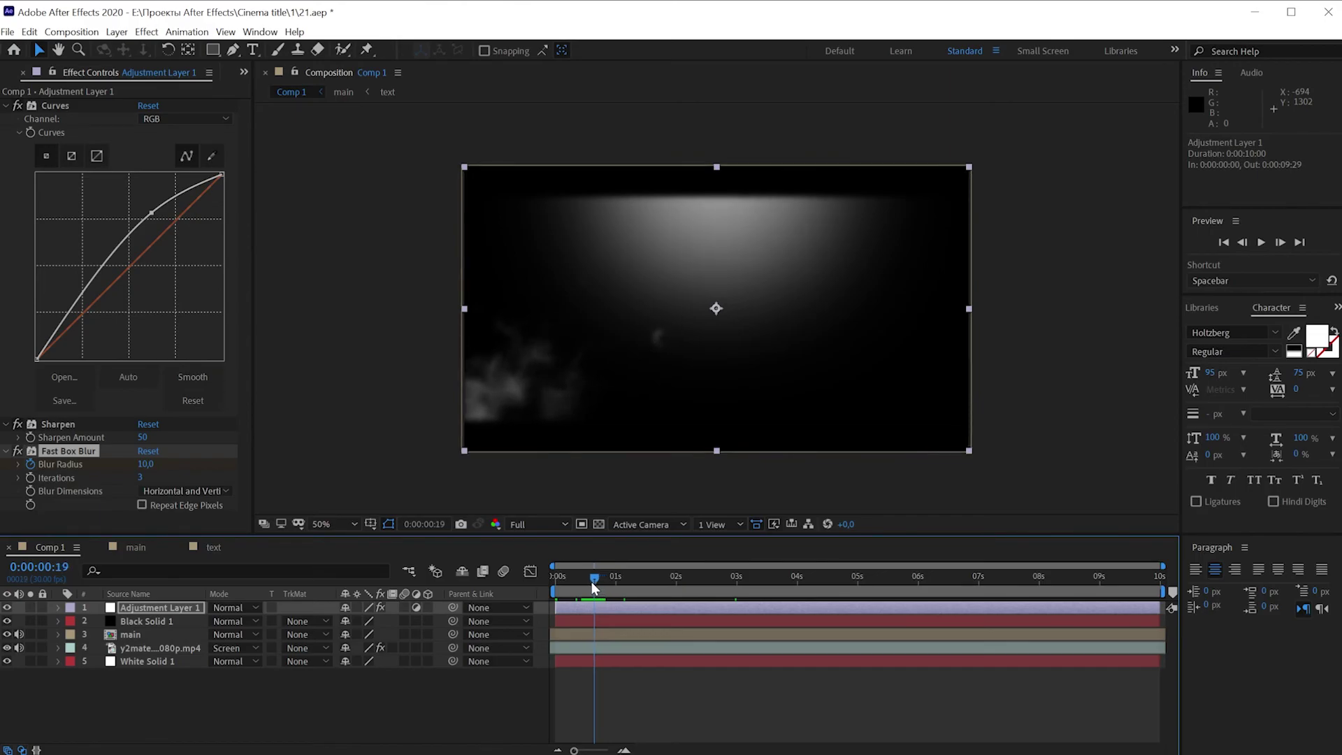
pyautogui.moveTo(146, 464); pyautogui.dragTo(105, 465)
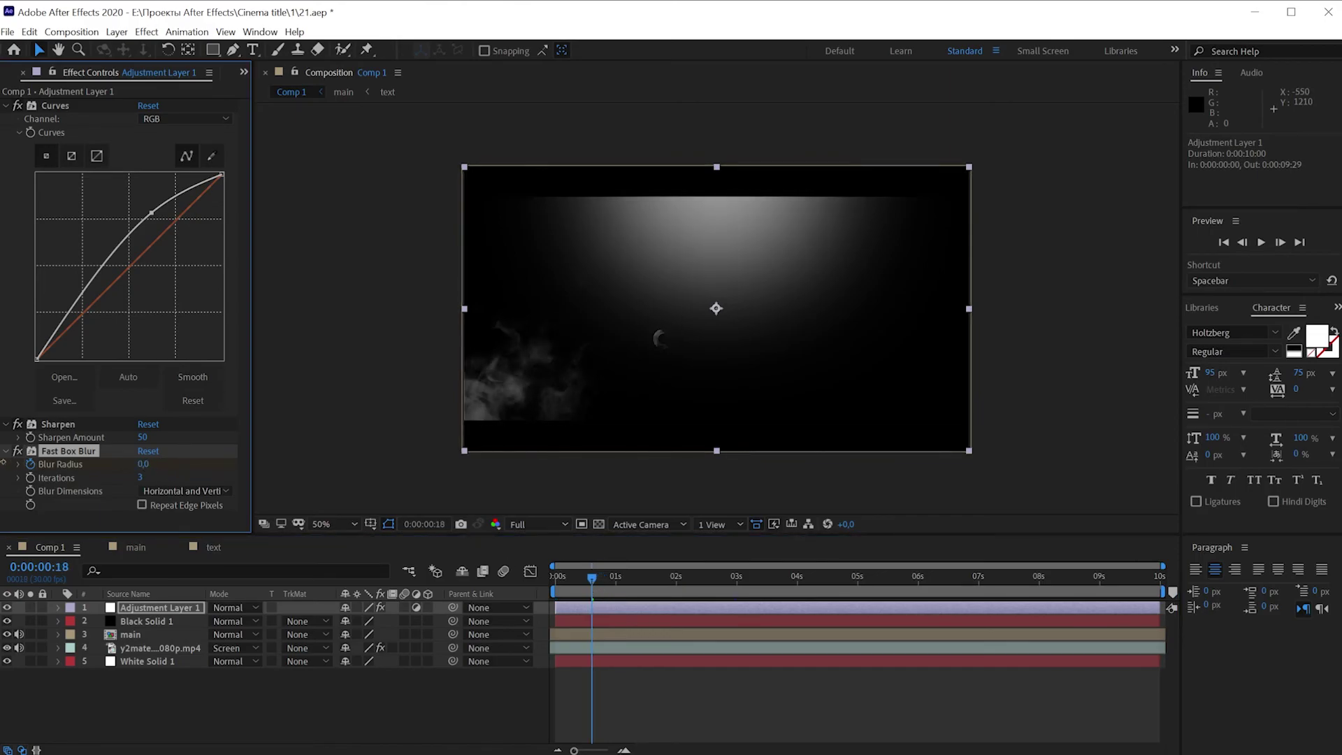
pyautogui.click(350, 710)
pyautogui.moveTo(587, 575)
pyautogui.mouseDown()
pyautogui.moveTo(505, 576)
pyautogui.moveTo(968, 598)
pyautogui.mouseUp()
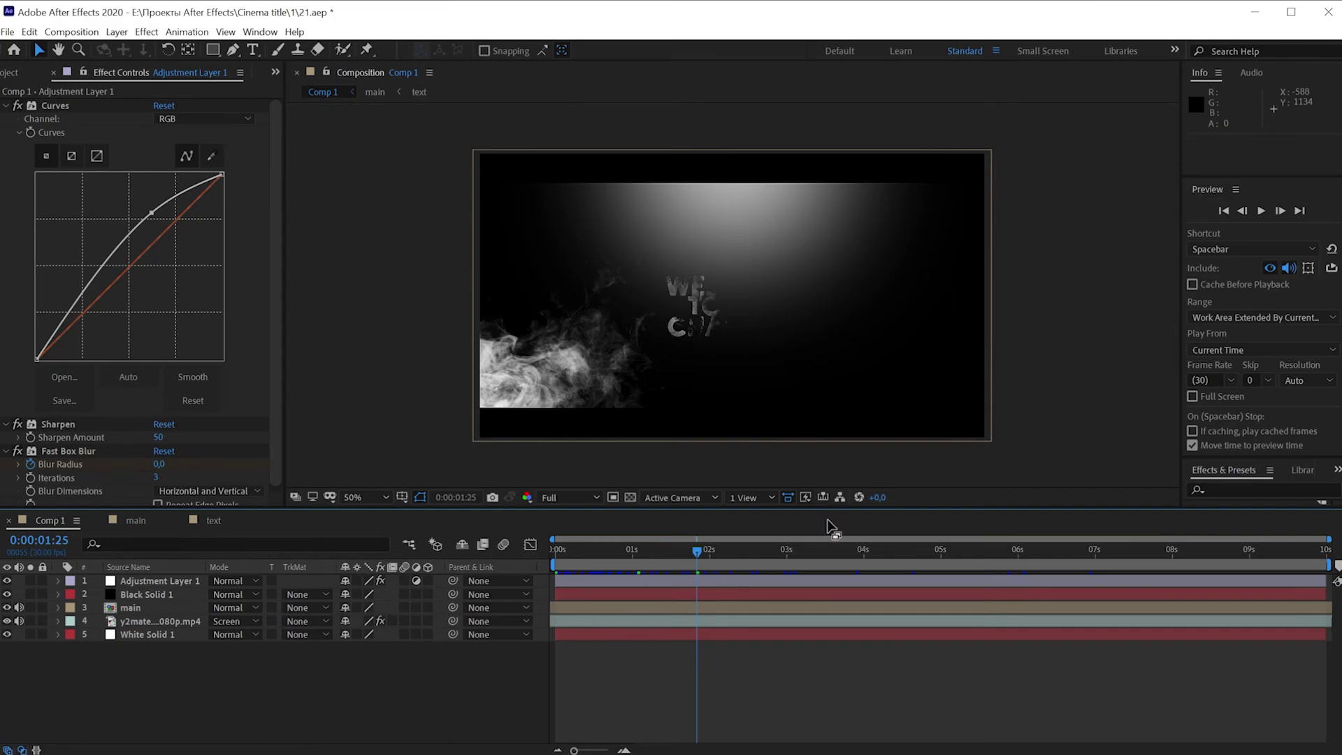
# Check the particle footage in the browser, then show the project's footage list.
pyautogui.hotkey('alt', 'Tab')
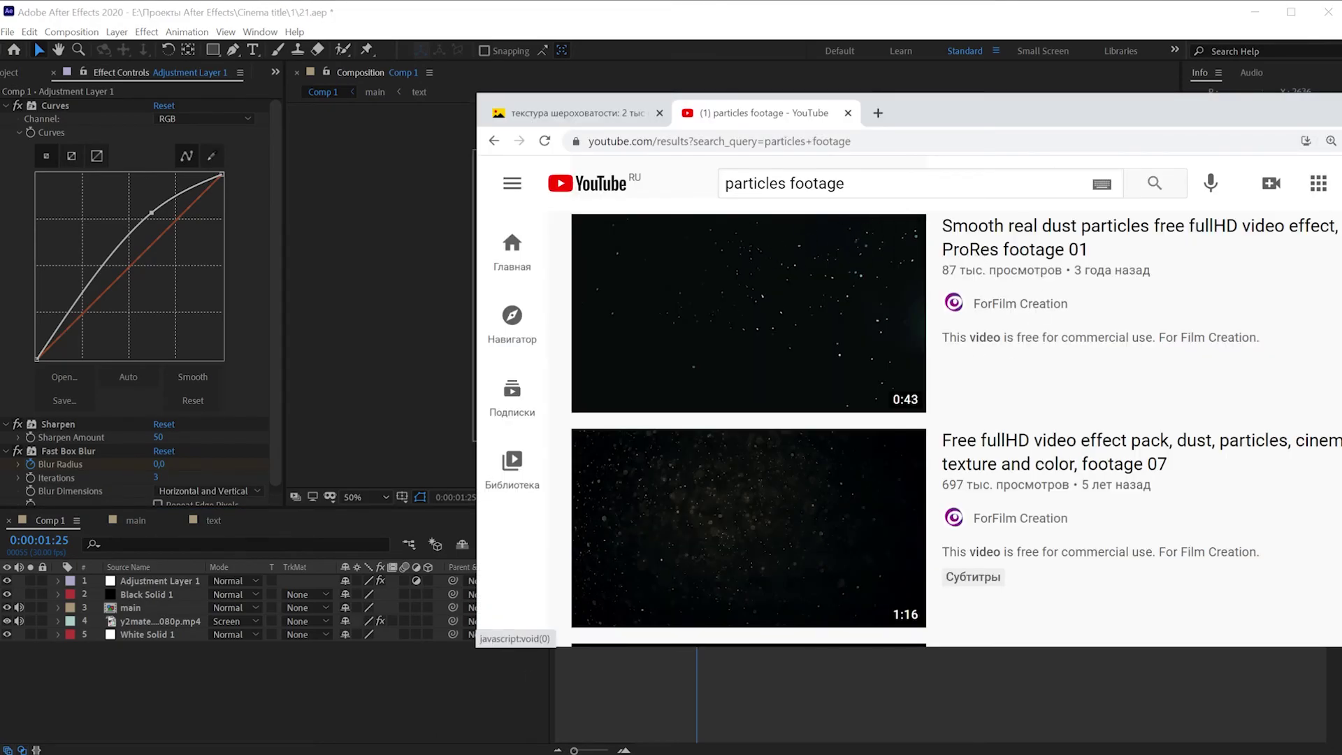
pyautogui.hotkey('alt', 'Tab')
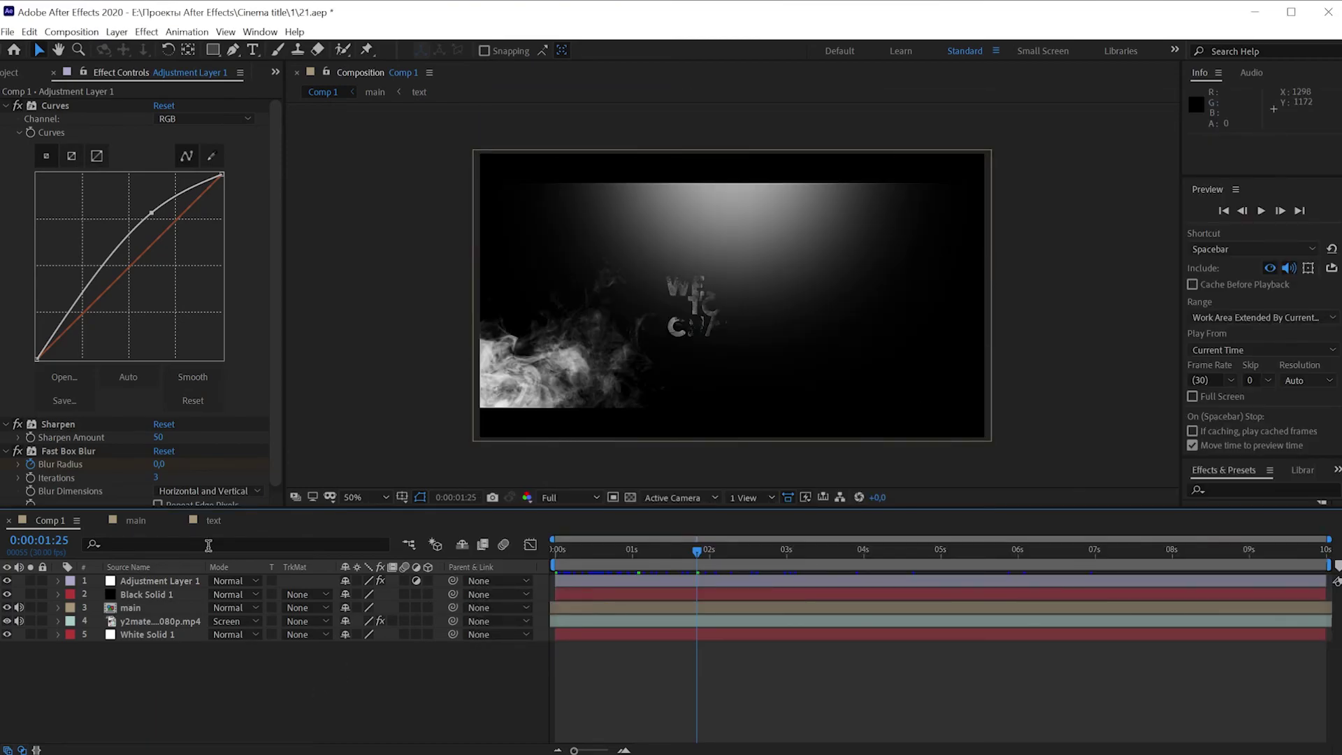
pyautogui.click(10, 72)
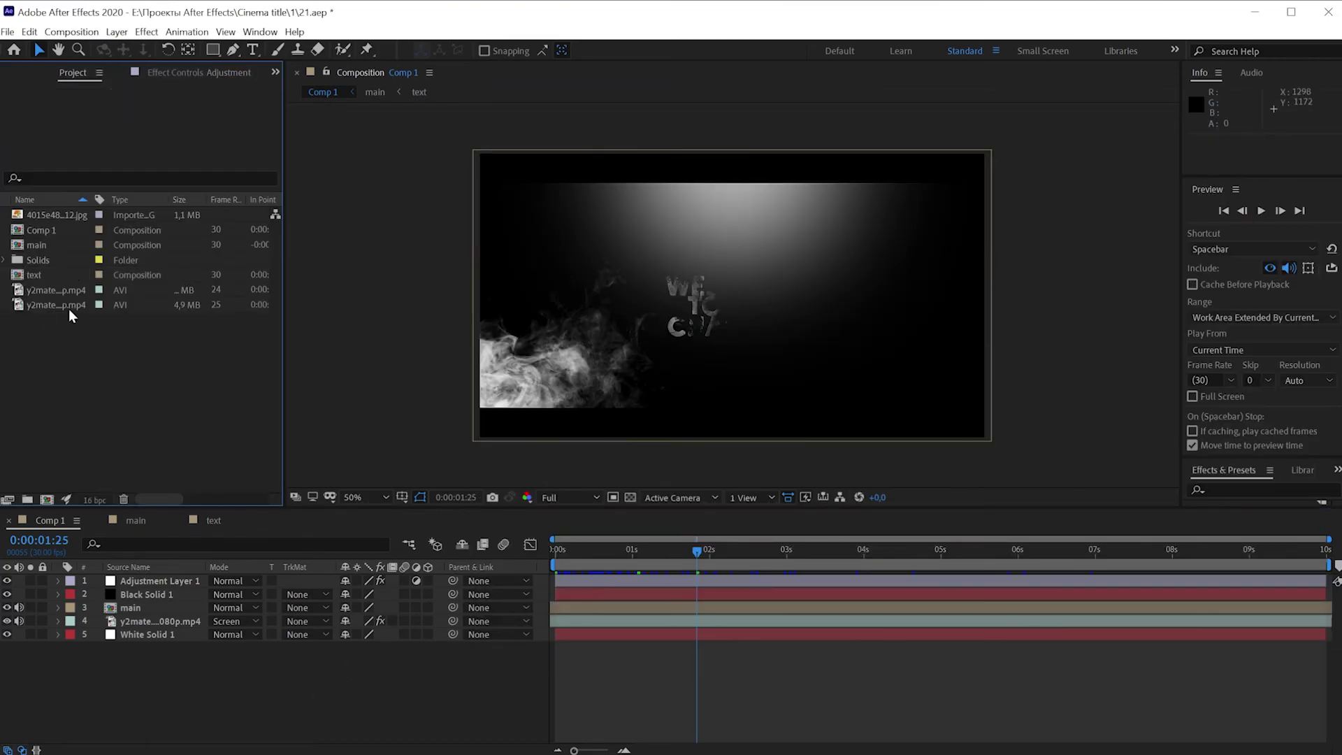
# Add the dust particle clip to Comp 1 and set its blending mode to Screen.
pyautogui.moveTo(69, 305); pyautogui.dragTo(145, 623)
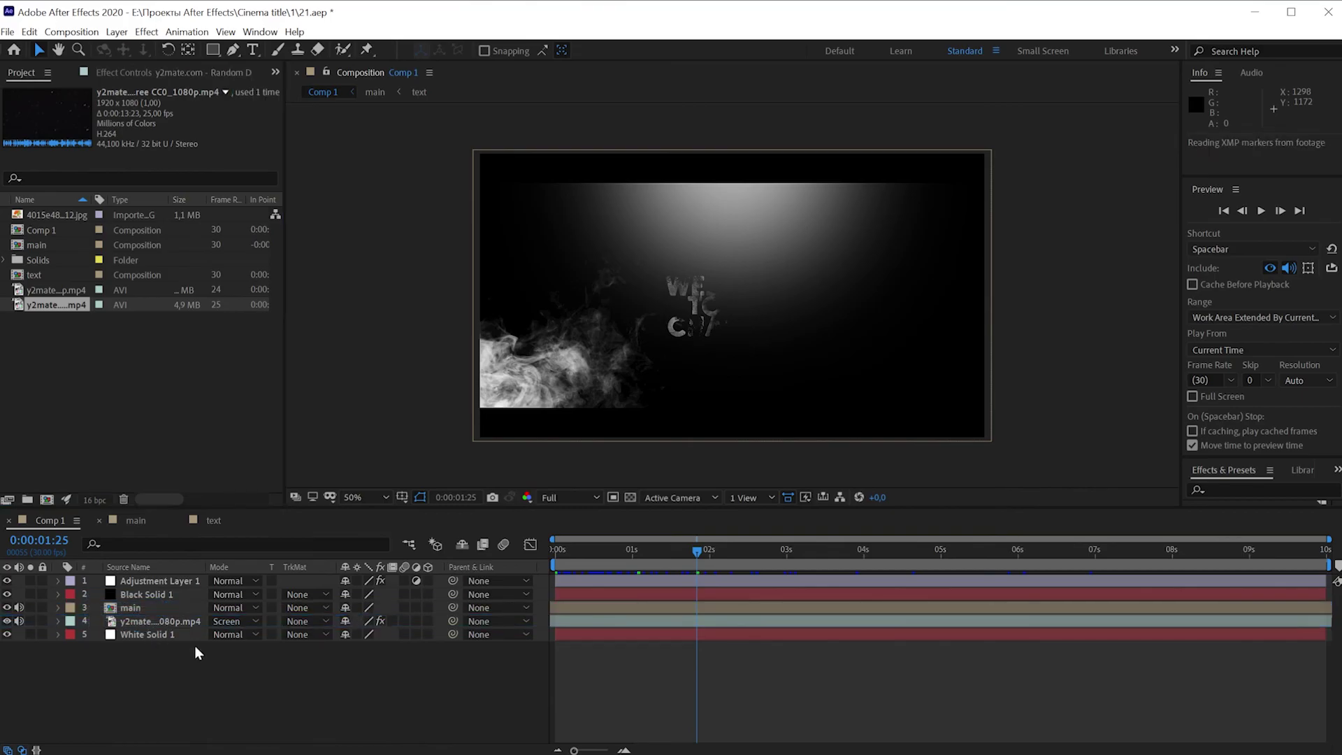
pyautogui.moveTo(618, 545)
pyautogui.mouseDown()
pyautogui.moveTo(526, 553)
pyautogui.moveTo(665, 554)
pyautogui.mouseUp()
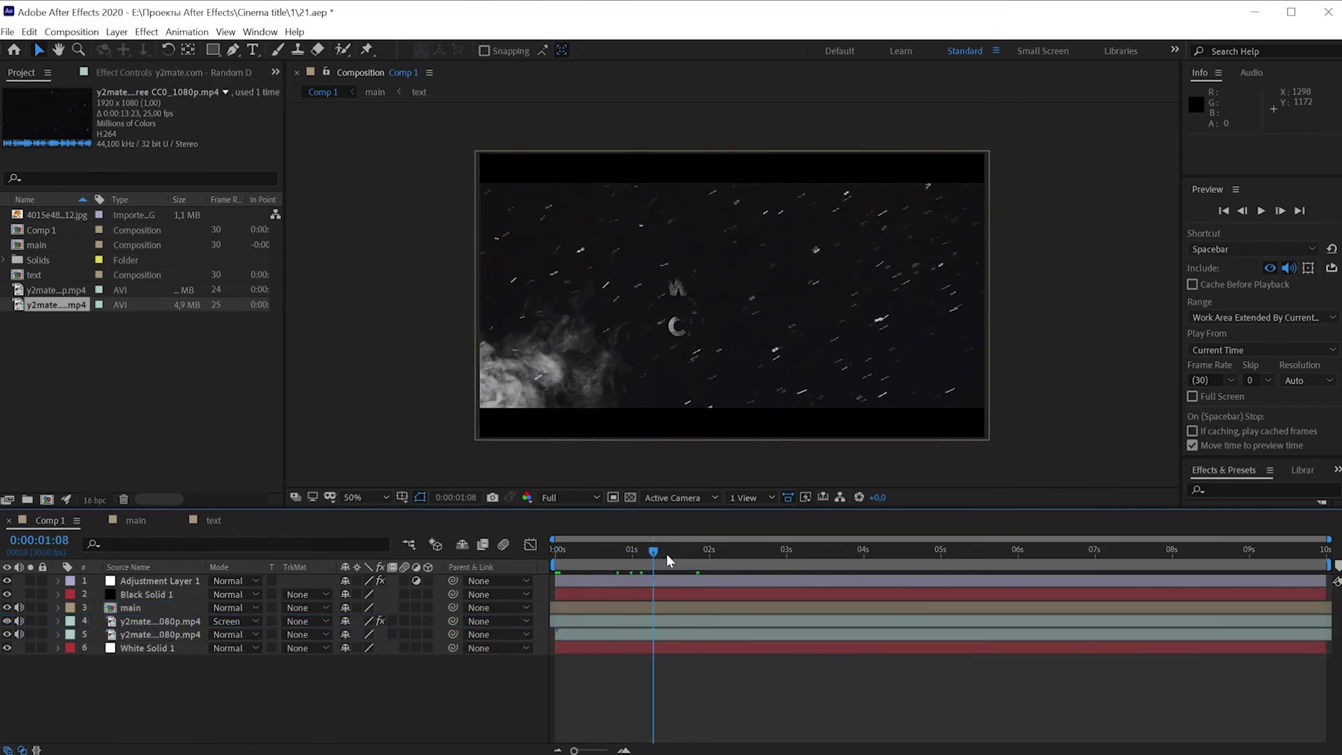
pyautogui.click(221, 636)
pyautogui.click(304, 653)
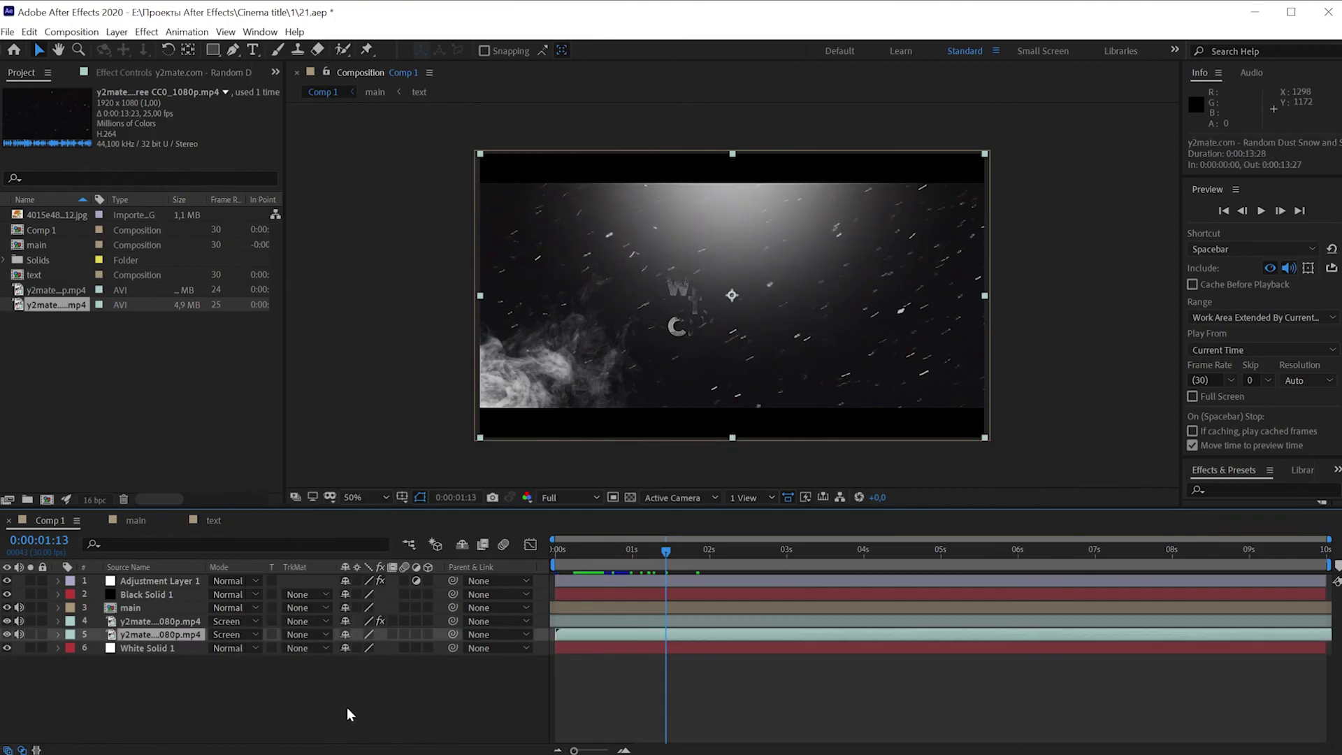
# Keyframe the particle layer's Opacity from 0% at the start to 100% at frame 11.
pyautogui.click(557, 550)
pyautogui.click(186, 636)
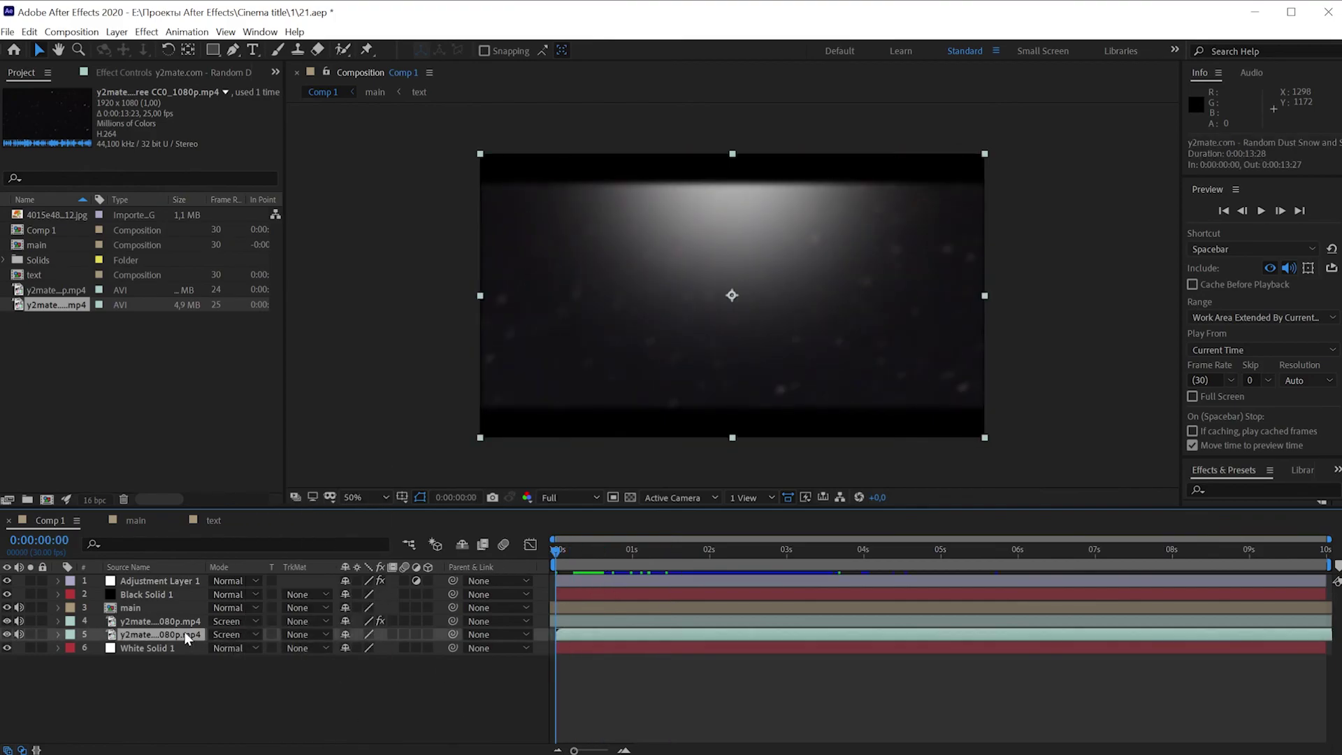
pyautogui.press('t')
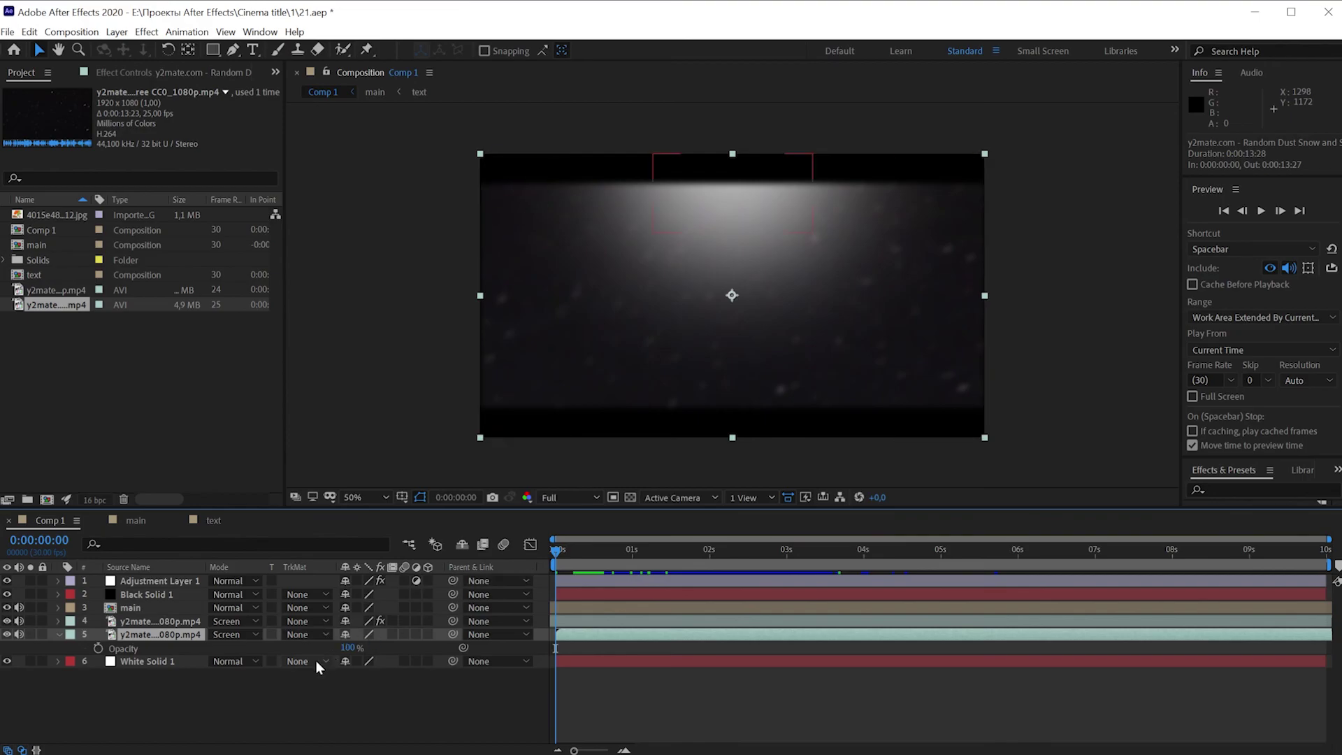
pyautogui.click(98, 648)
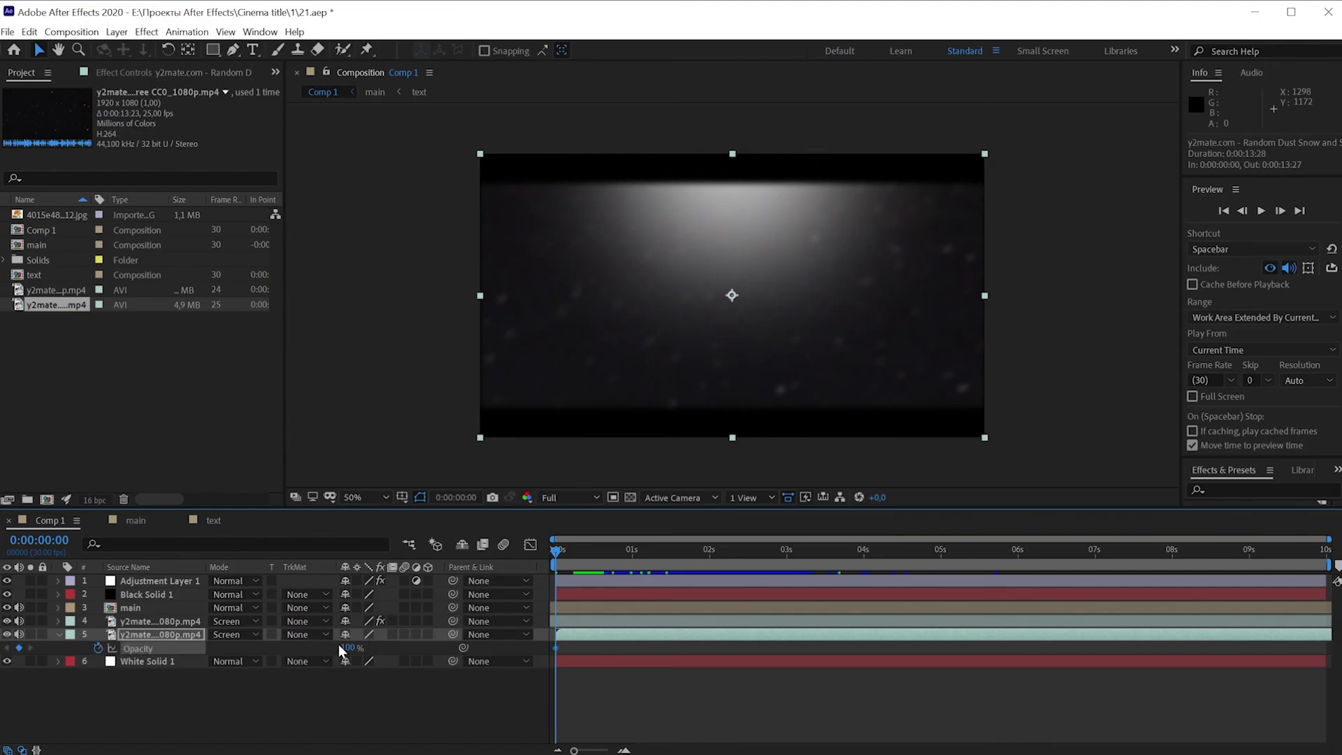
pyautogui.moveTo(347, 648); pyautogui.dragTo(300, 626)
pyautogui.moveTo(592, 551); pyautogui.dragTo(584, 558)
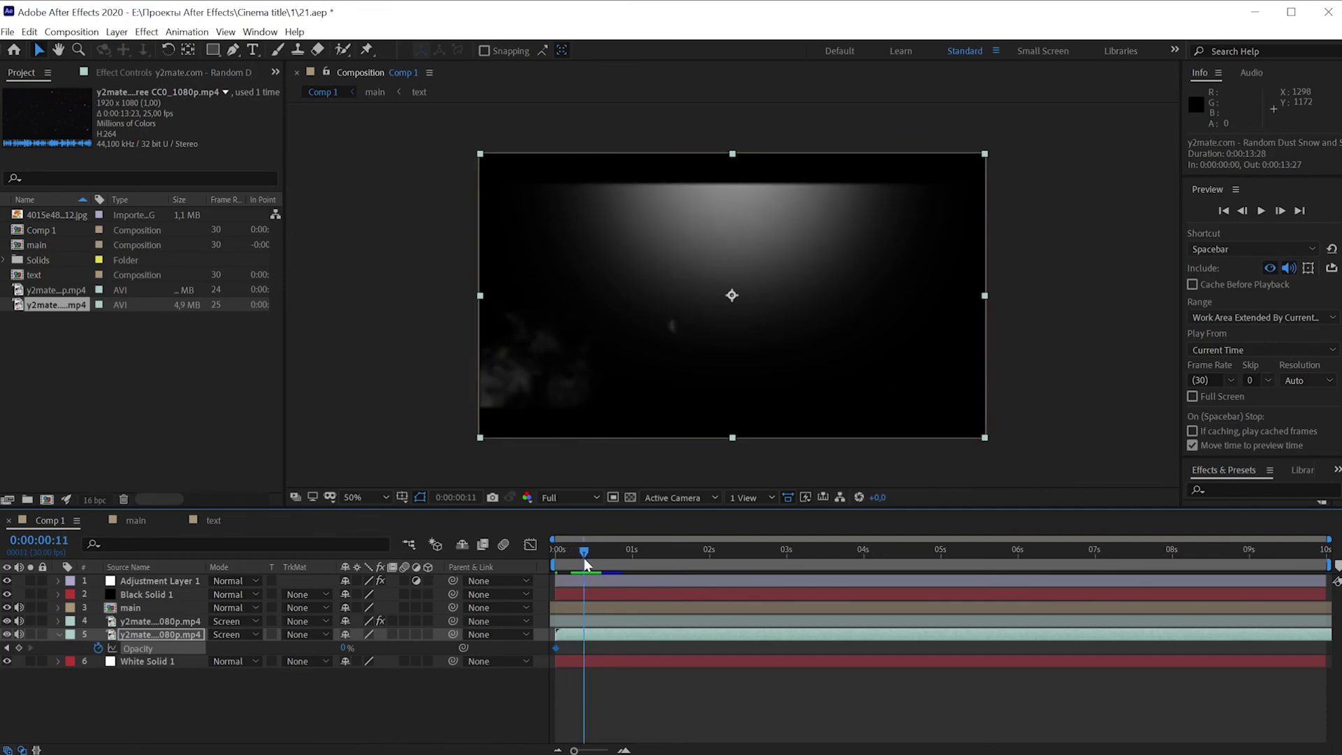
pyautogui.moveTo(349, 650); pyautogui.dragTo(367, 652)
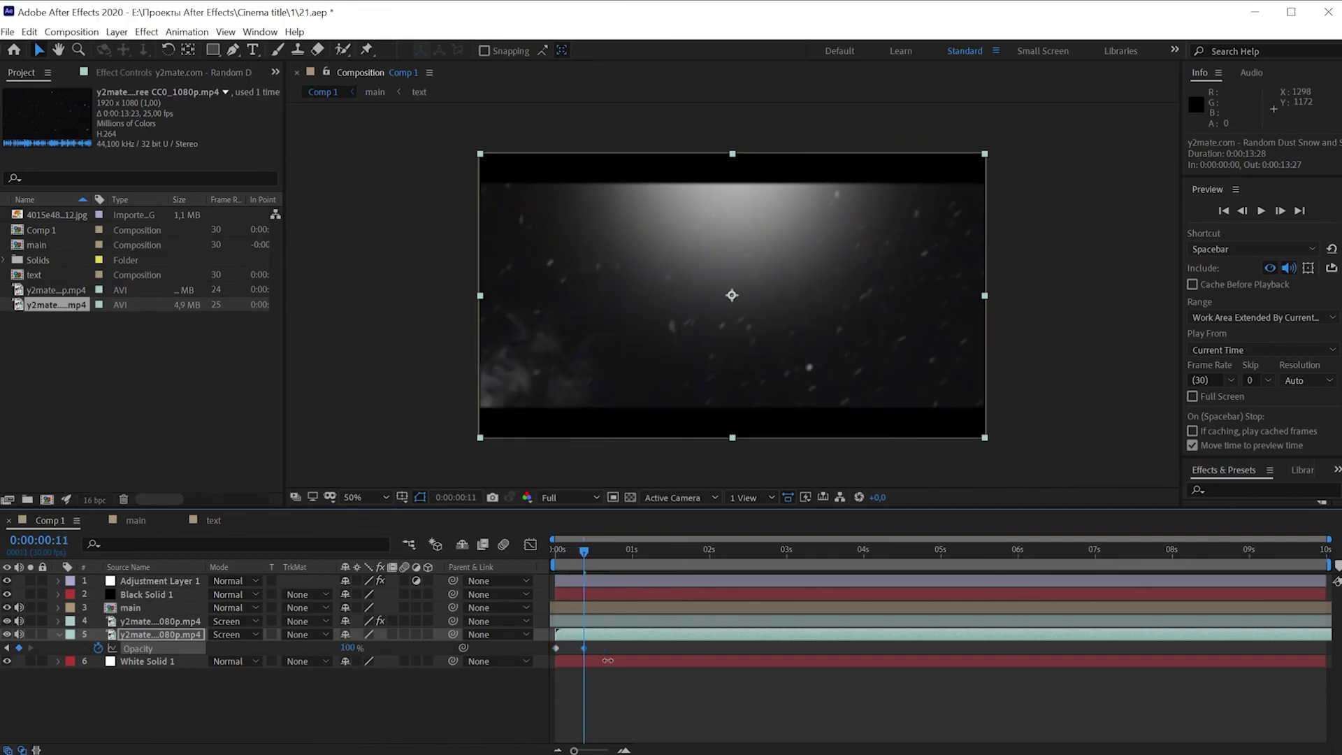
pyautogui.click(443, 734)
pyautogui.press('Home')
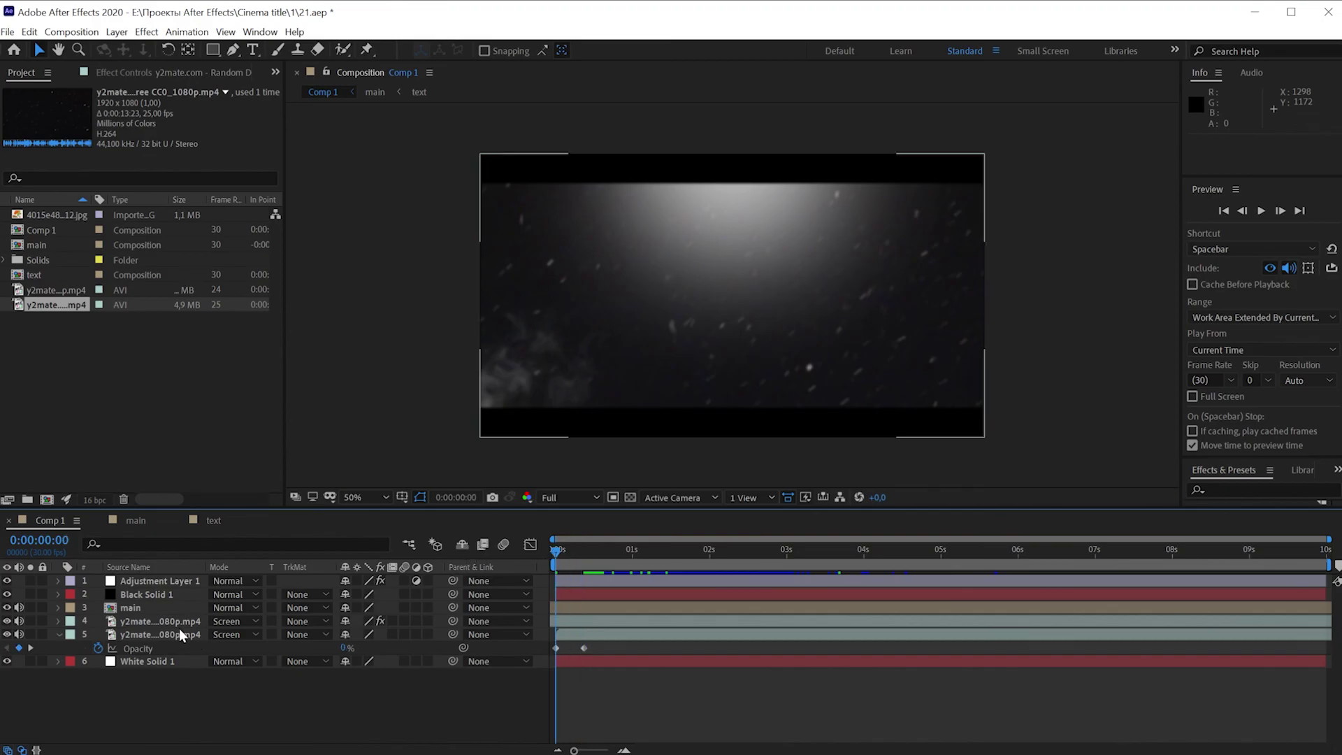
pyautogui.click(172, 631)
# Raise Black Solid 1 above Adjustment Layer 1 and scrub through the finished title animation.
pyautogui.press('t')
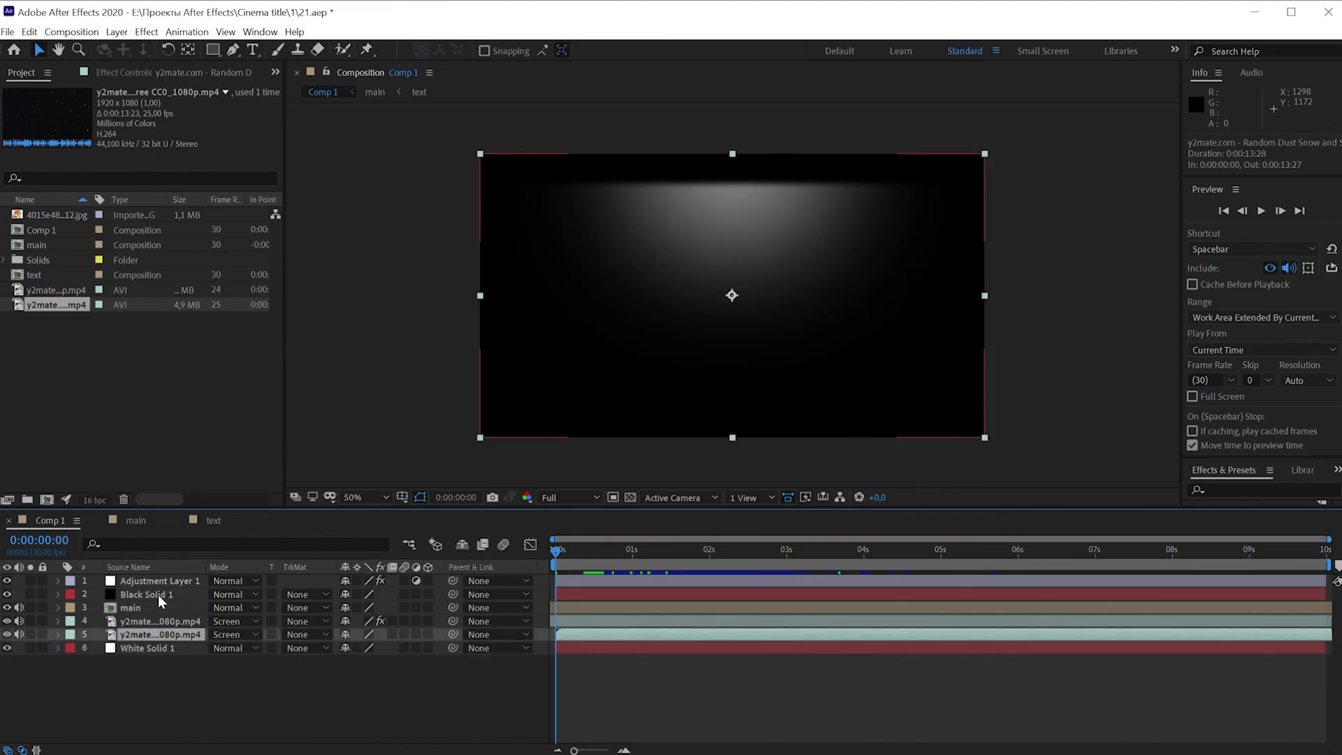
pyautogui.moveTo(158, 594); pyautogui.dragTo(159, 574)
pyautogui.click(179, 689)
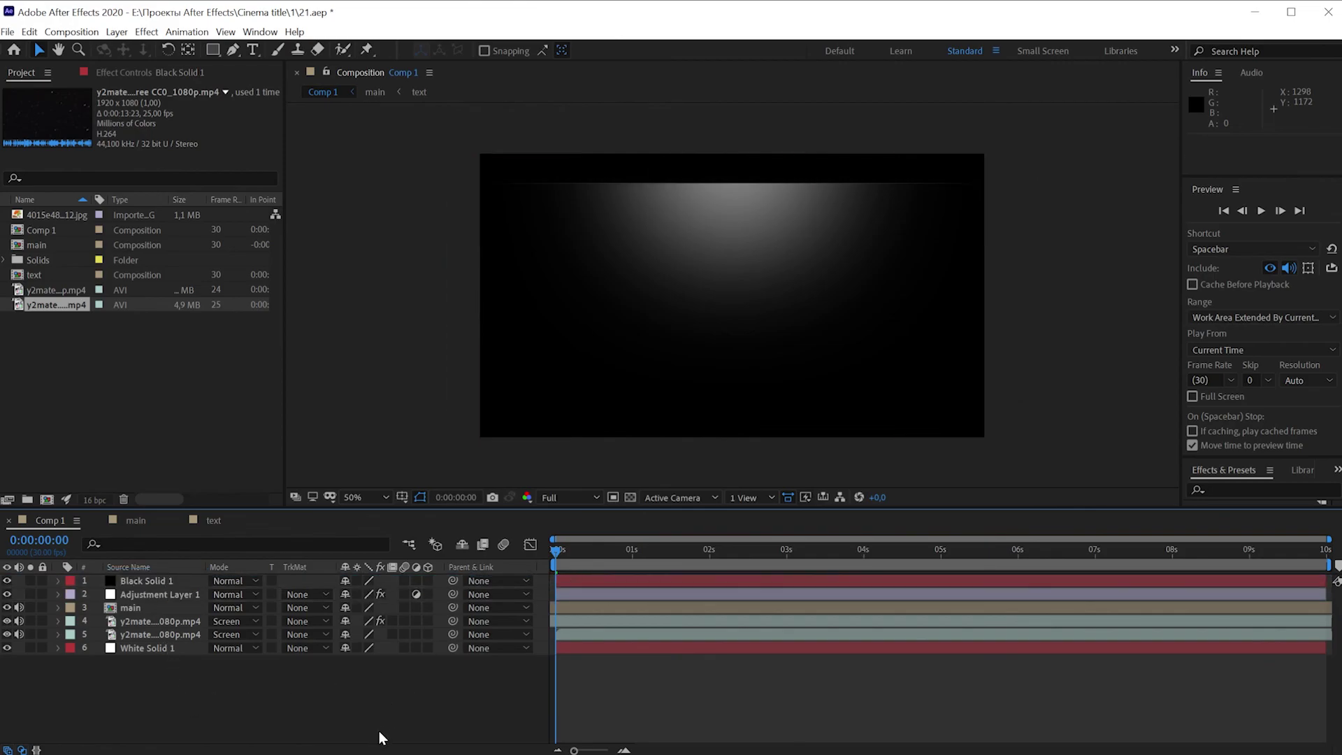
pyautogui.moveTo(557, 552)
pyautogui.mouseDown()
pyautogui.moveTo(899, 580)
pyautogui.moveTo(411, 580)
pyautogui.mouseUp()
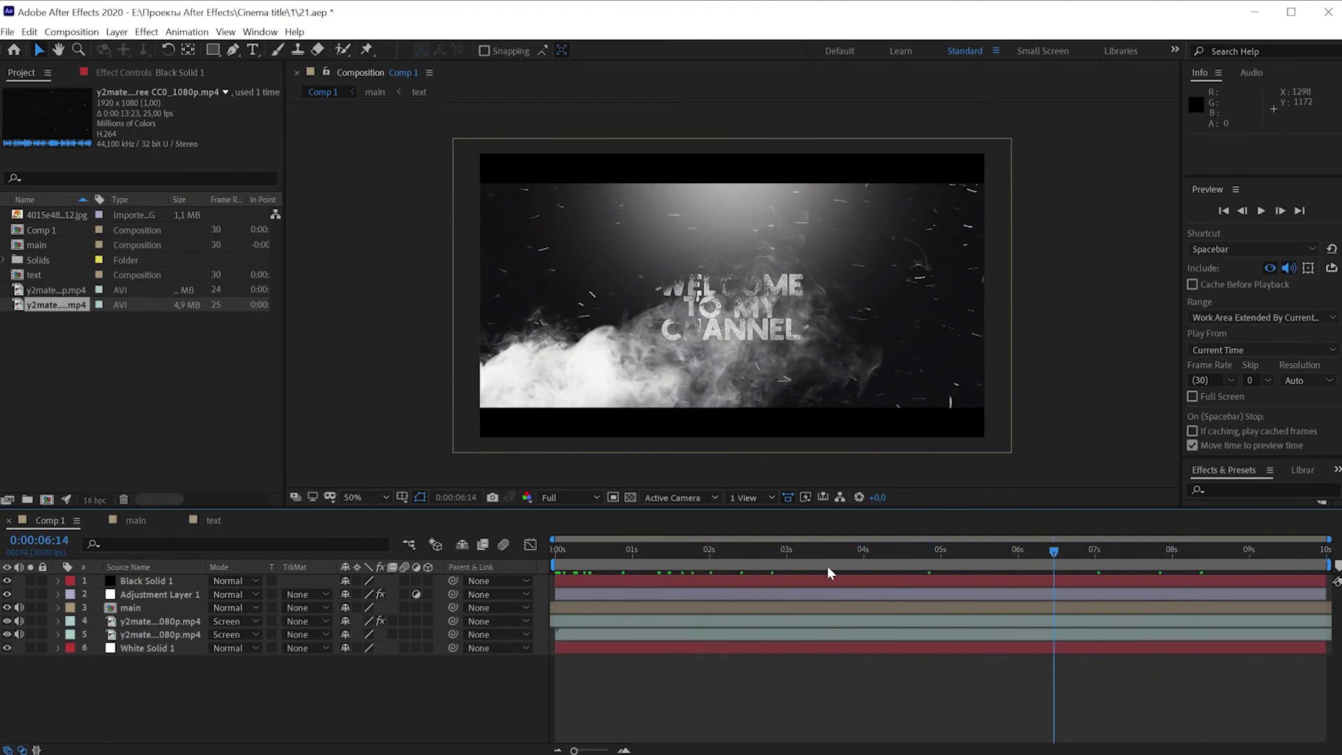